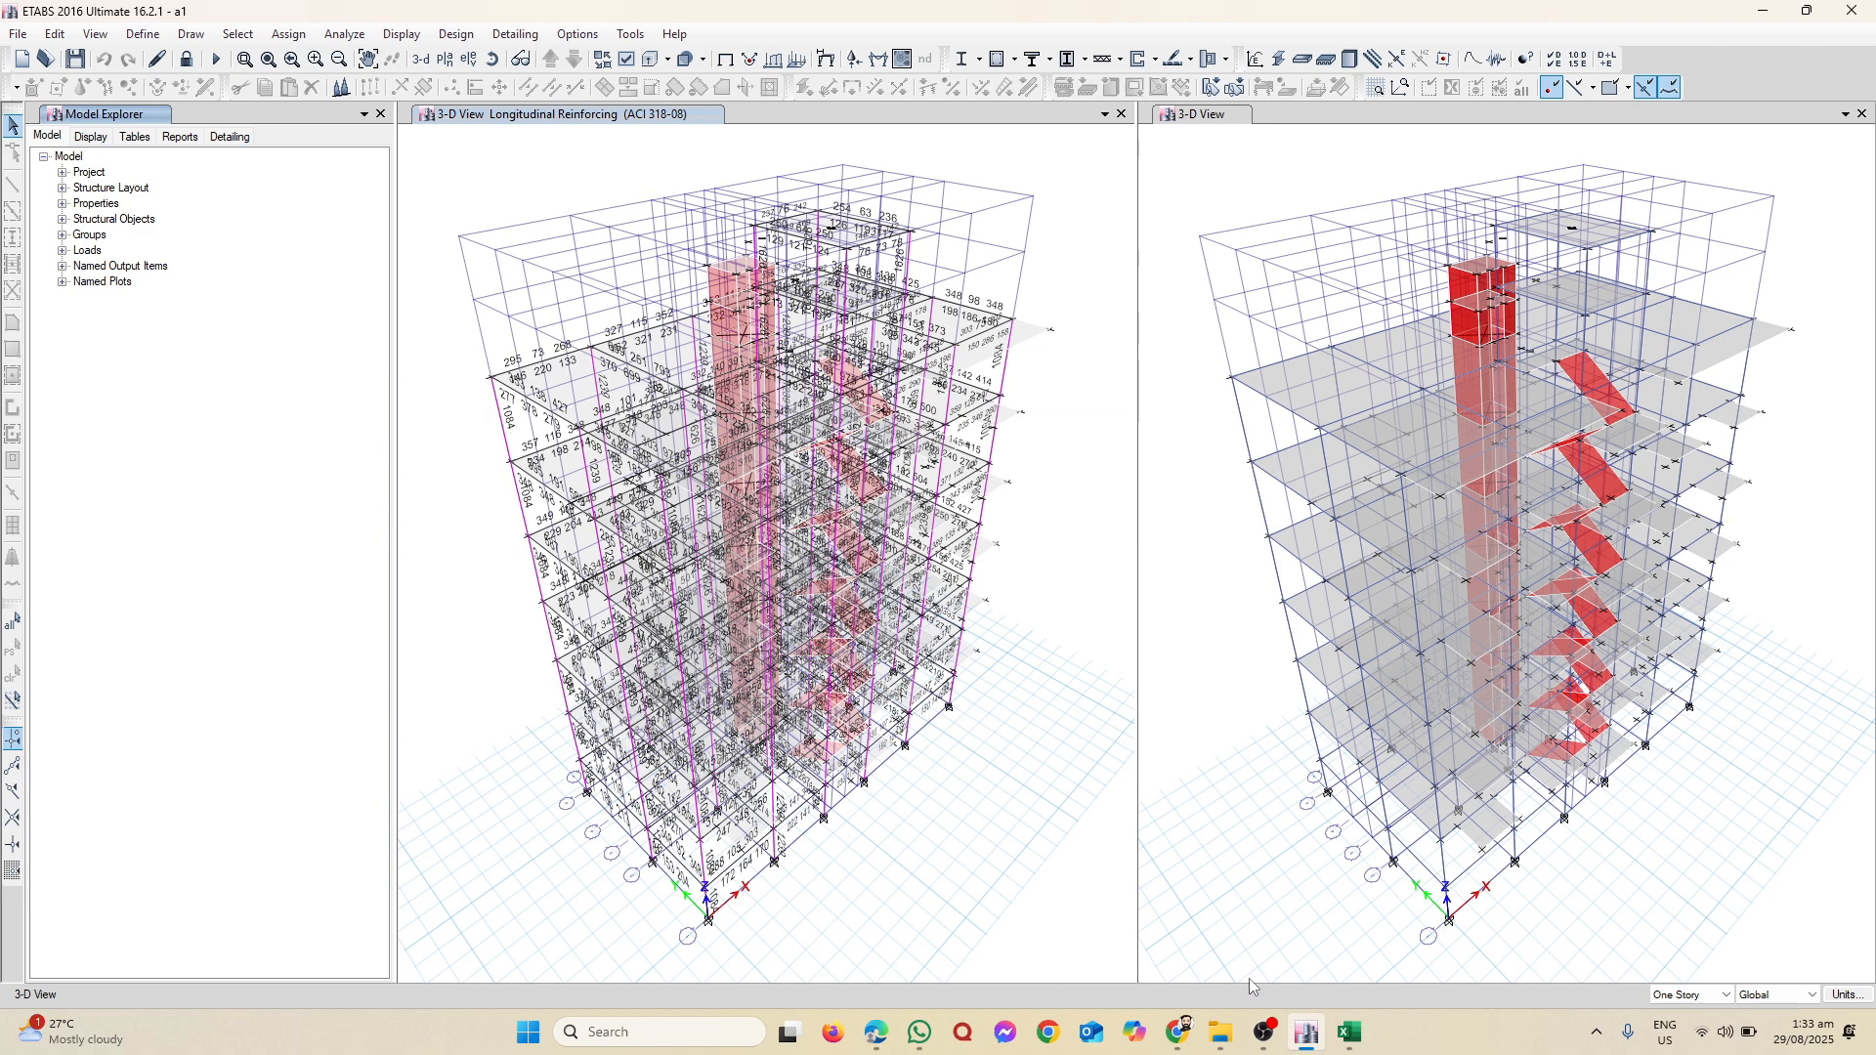
Step: Switch to the first Torsional Irregularity workbook in Excel and examine the input columns of the Torsional Irregularity -X sheet
{"action": "mouse_move", "coordinate": [1349, 1033]}
{"action": "mouse_move", "coordinate": [1319, 920]}
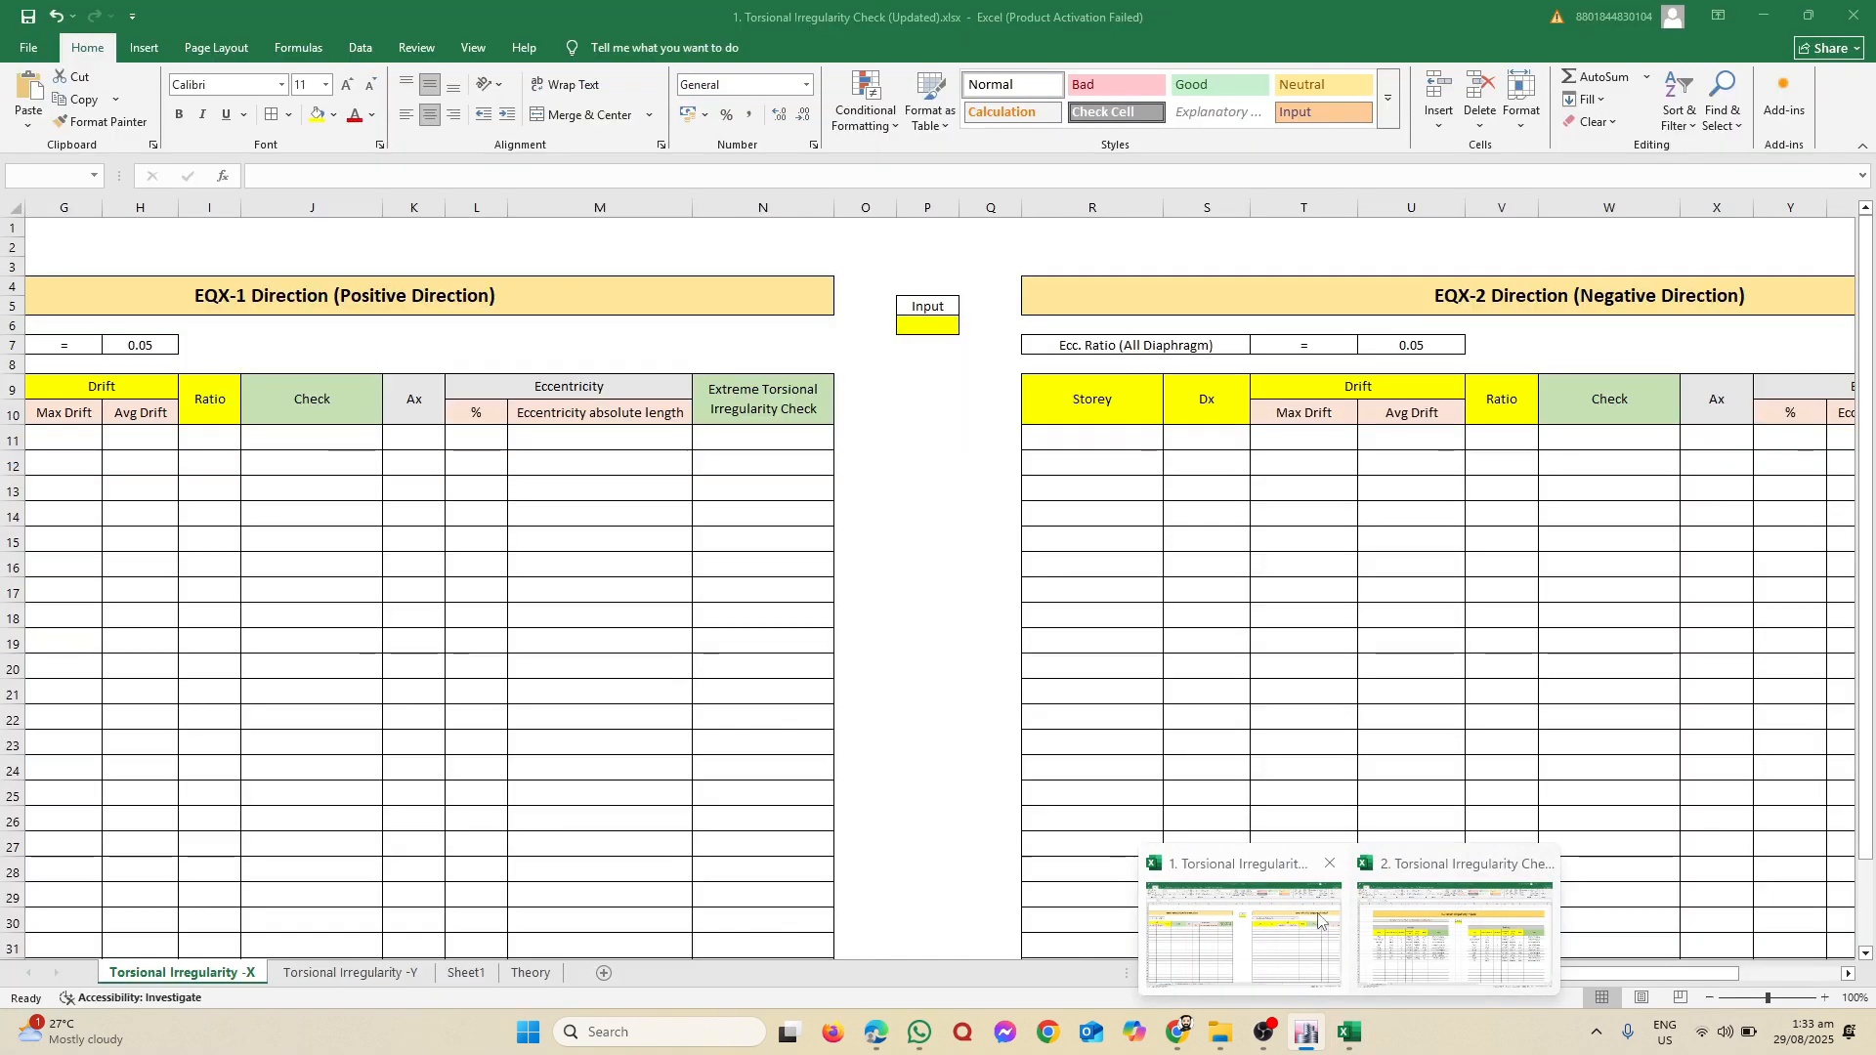
{"action": "mouse_move", "coordinate": [1457, 916]}
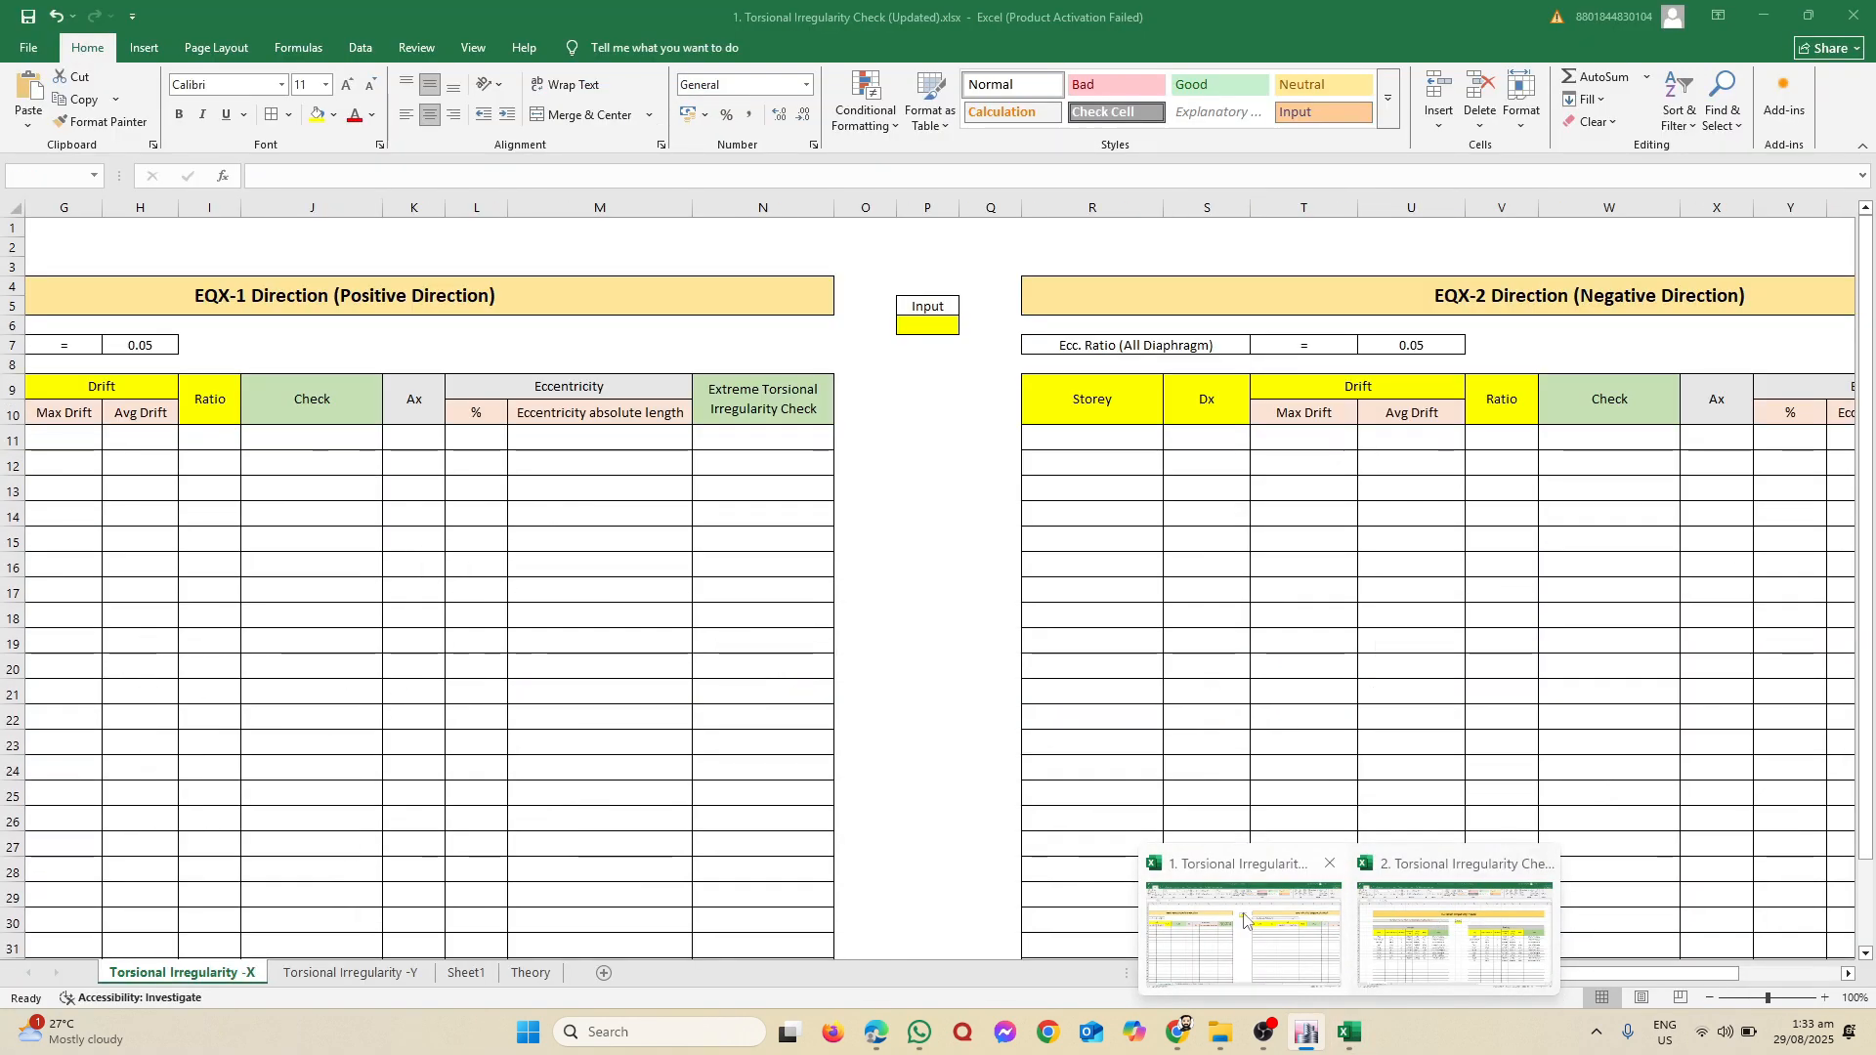
{"action": "left_click", "coordinate": [1271, 919]}
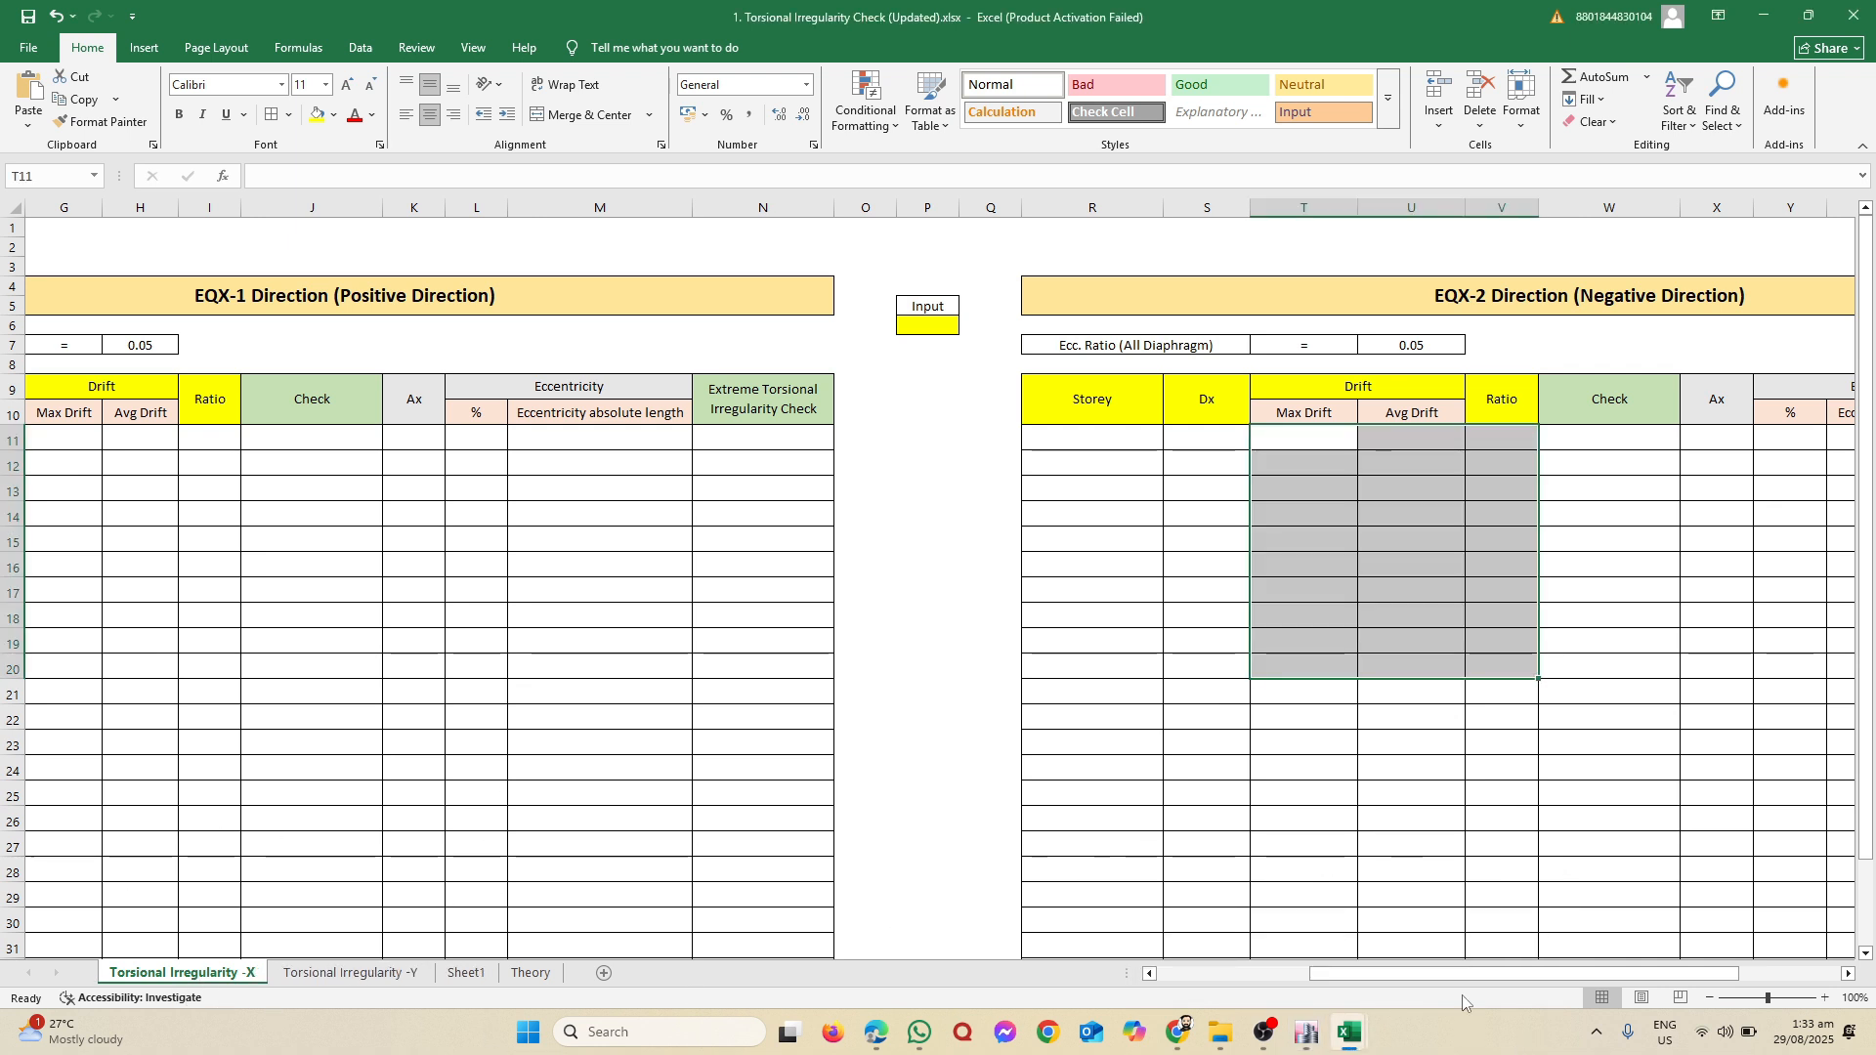
{"action": "left_click_drag", "start_coordinate": [1433, 971], "coordinate": [1281, 971]}
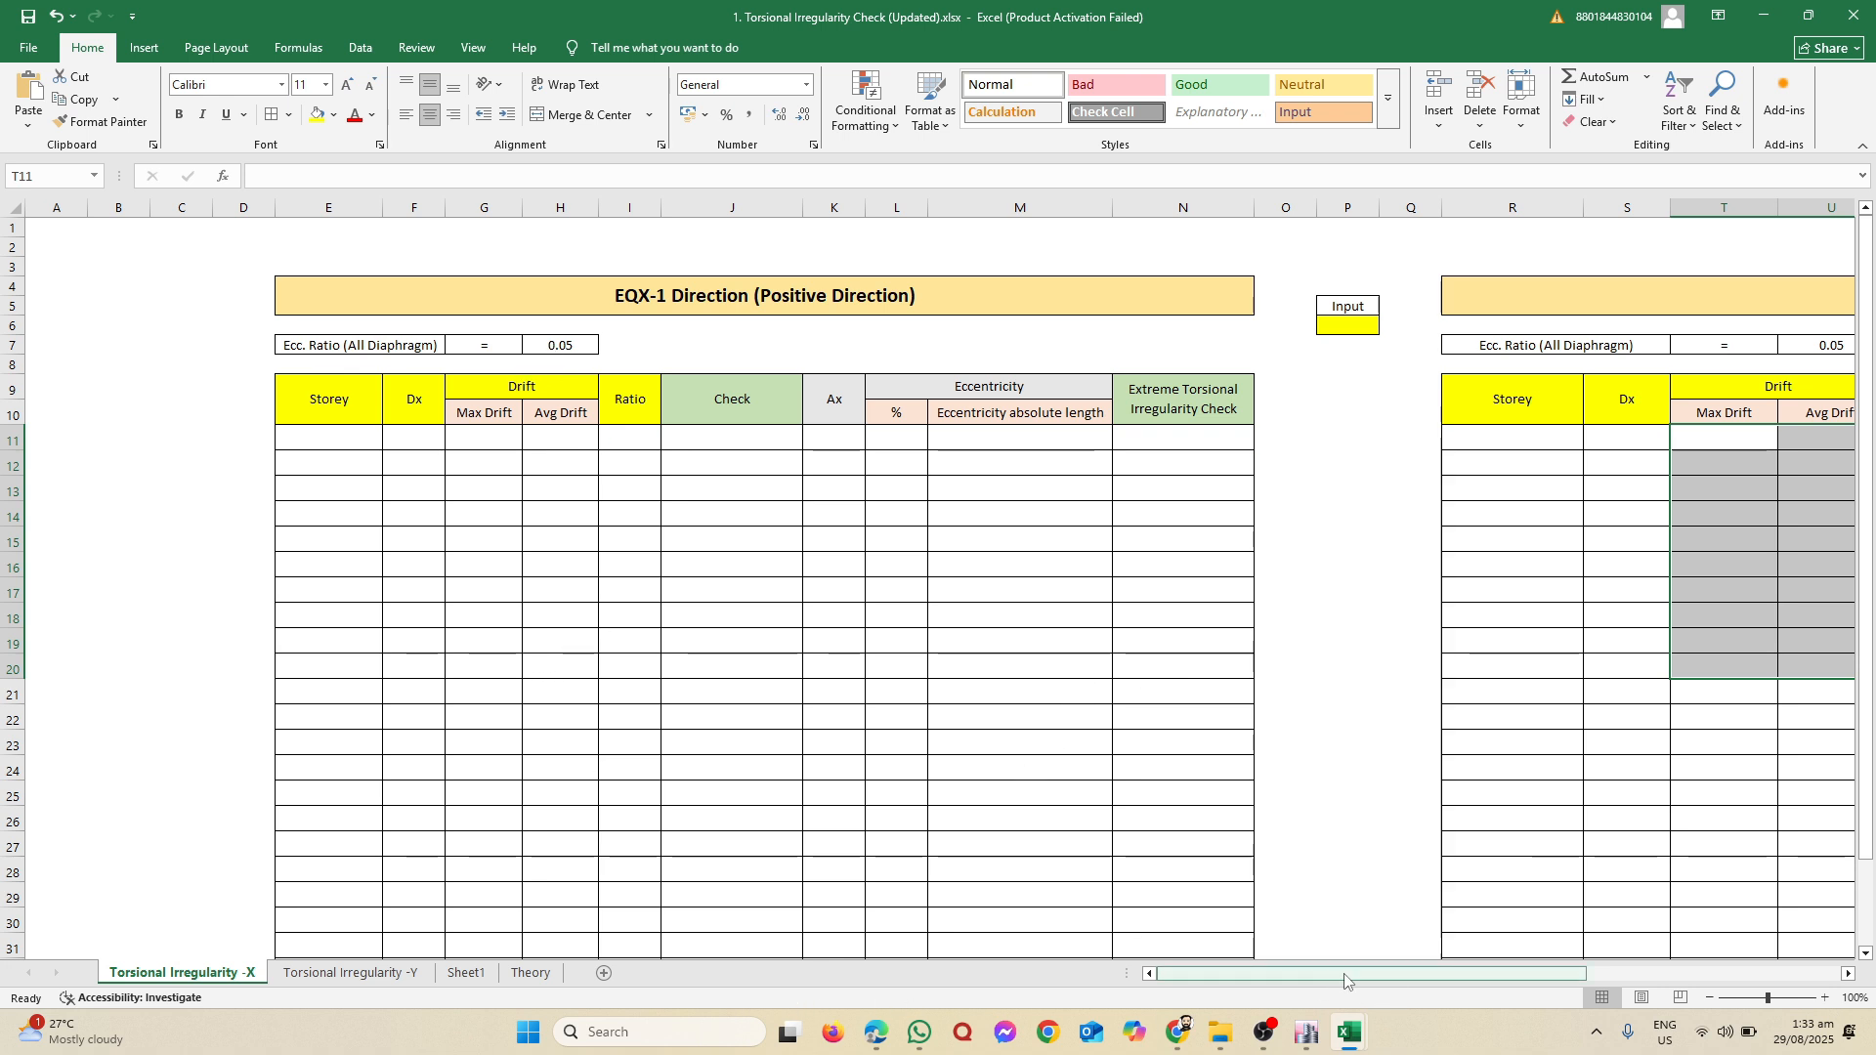
{"action": "left_click_drag", "start_coordinate": [1329, 973], "coordinate": [1400, 1007]}
{"action": "left_click", "coordinate": [682, 858]}
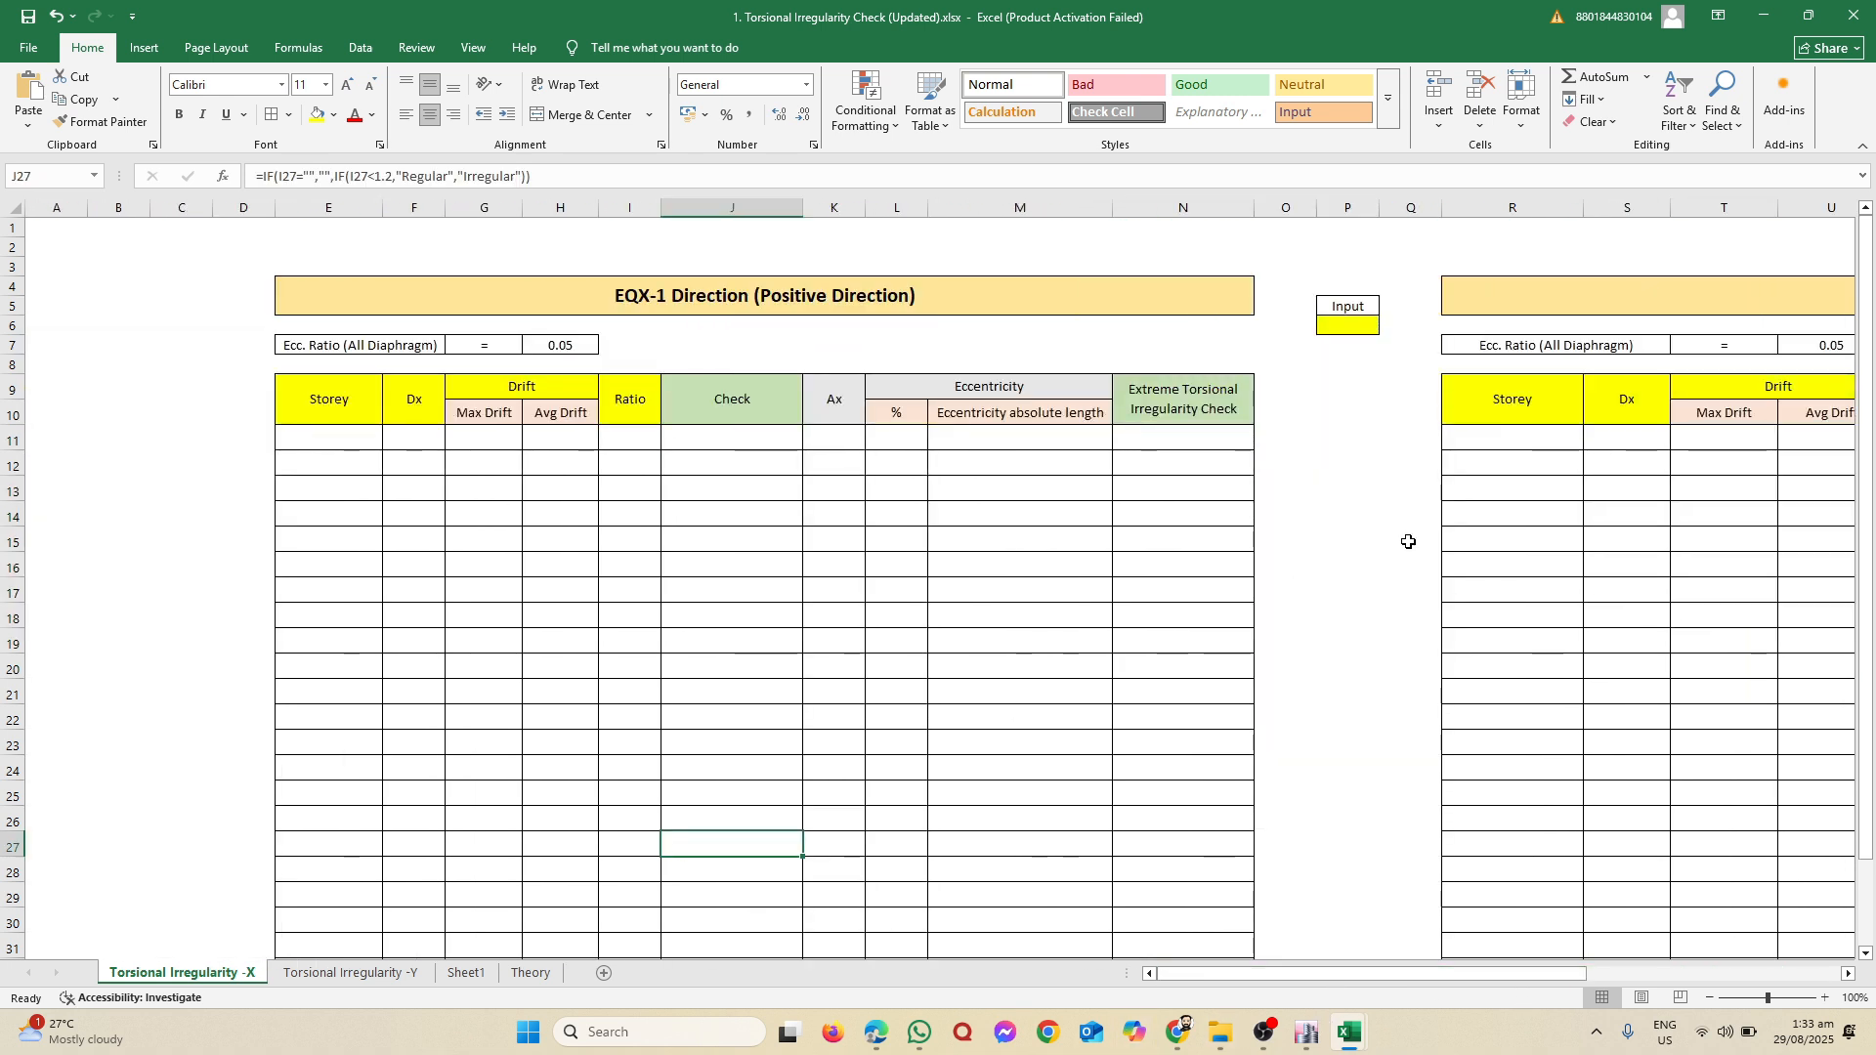
{"action": "left_click", "coordinate": [367, 820]}
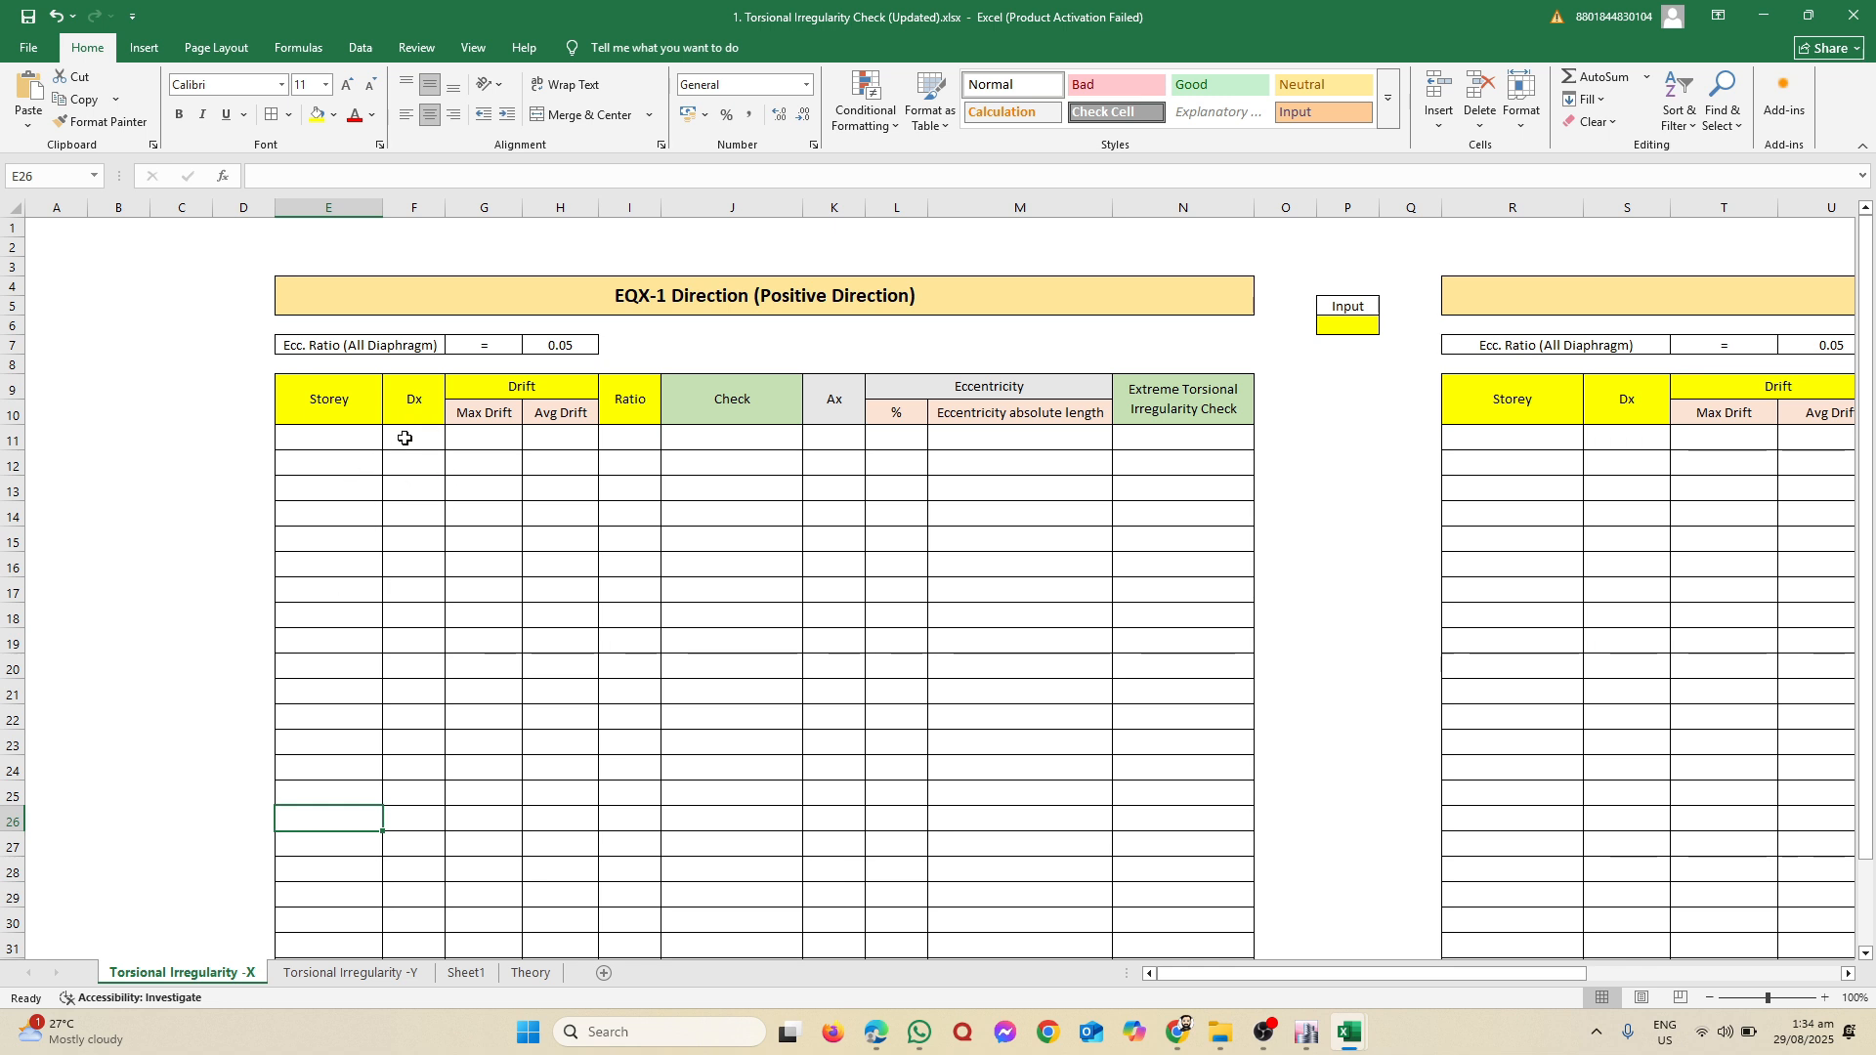
{"action": "left_click_drag", "start_coordinate": [405, 438], "coordinate": [410, 498]}
{"action": "left_click", "coordinate": [406, 562]}
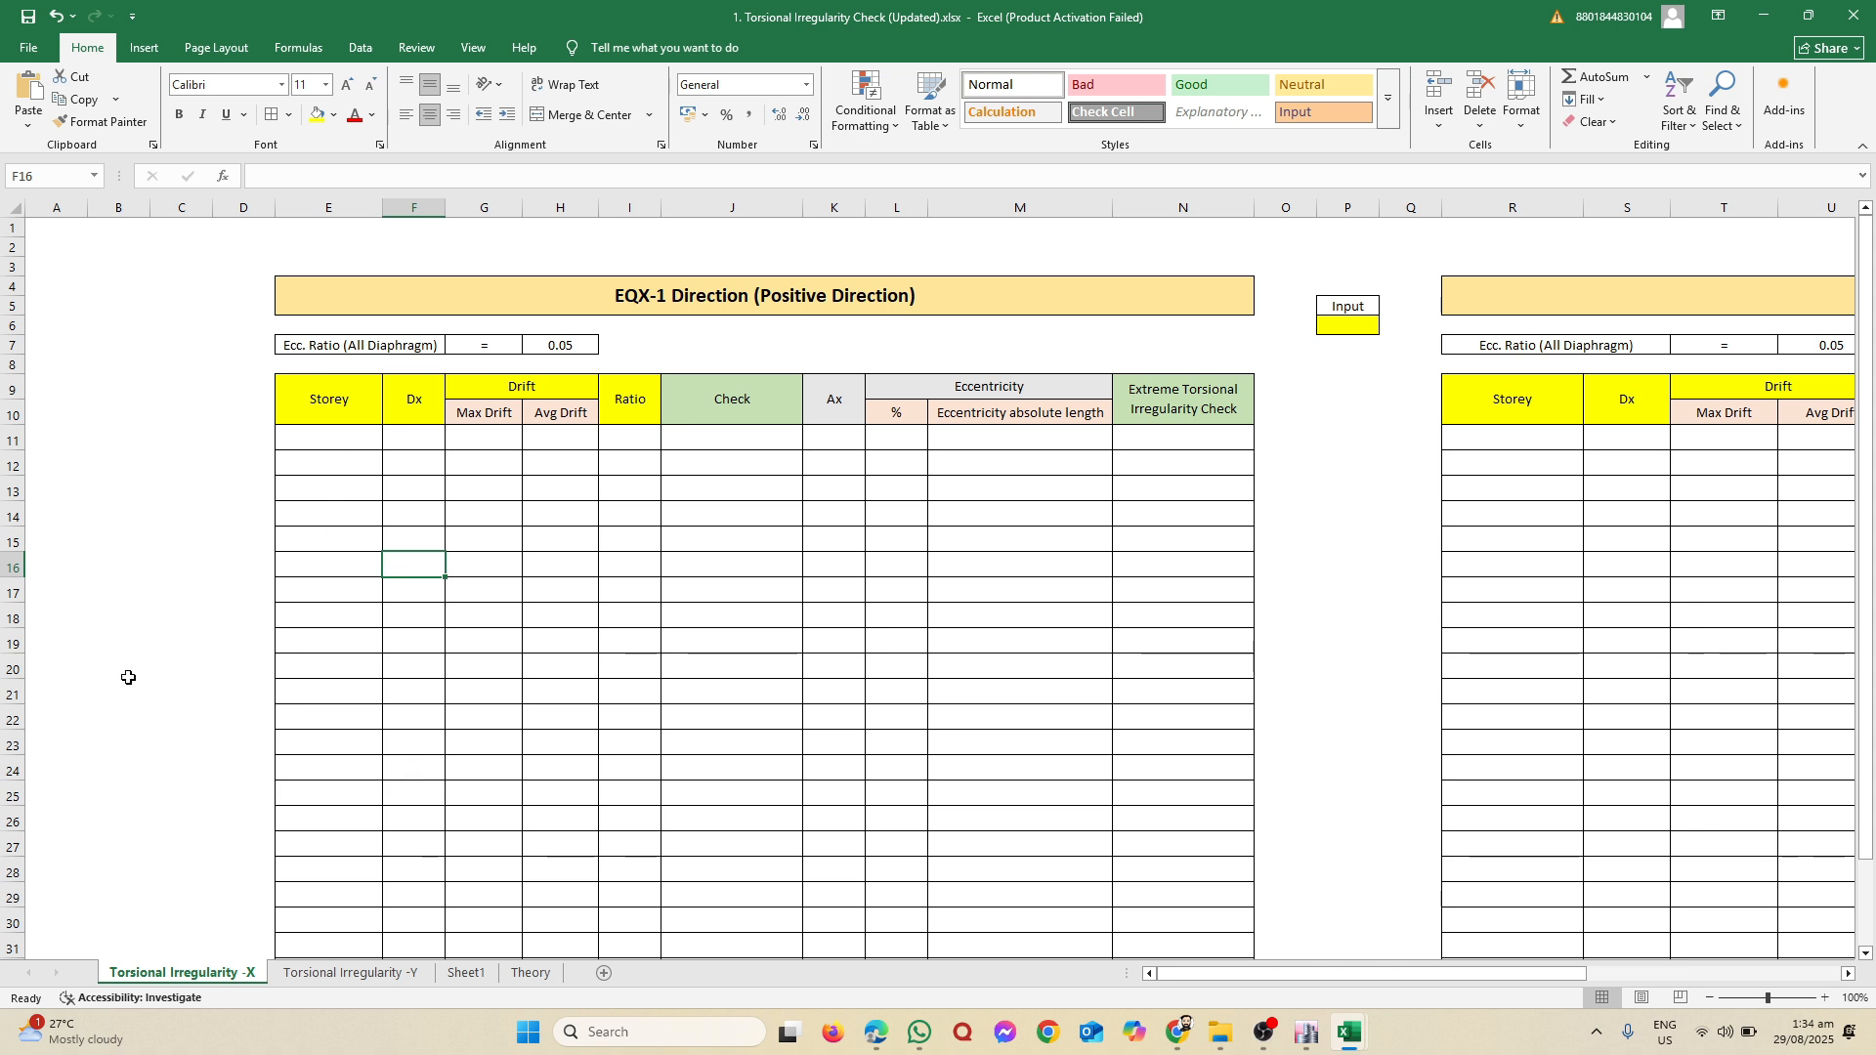
{"action": "left_click_drag", "start_coordinate": [94, 466], "coordinate": [172, 531]}
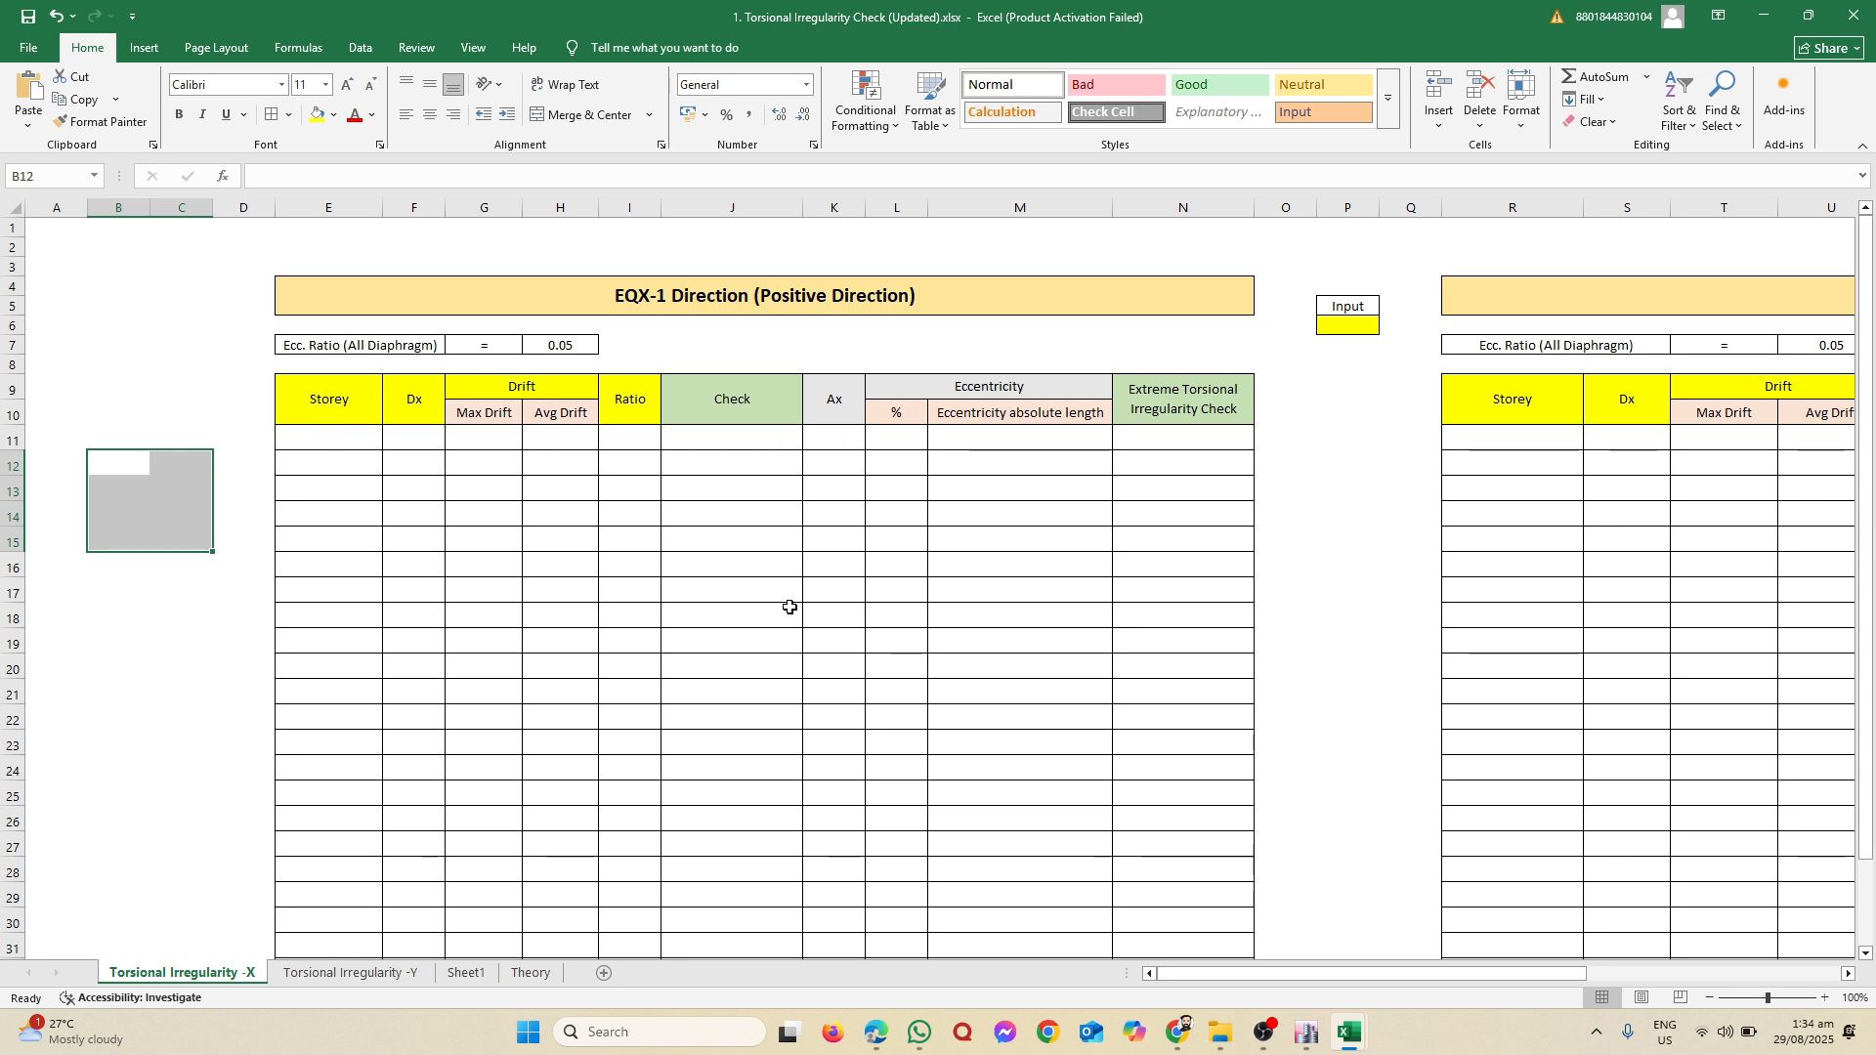
{"action": "left_click", "coordinate": [154, 711]}
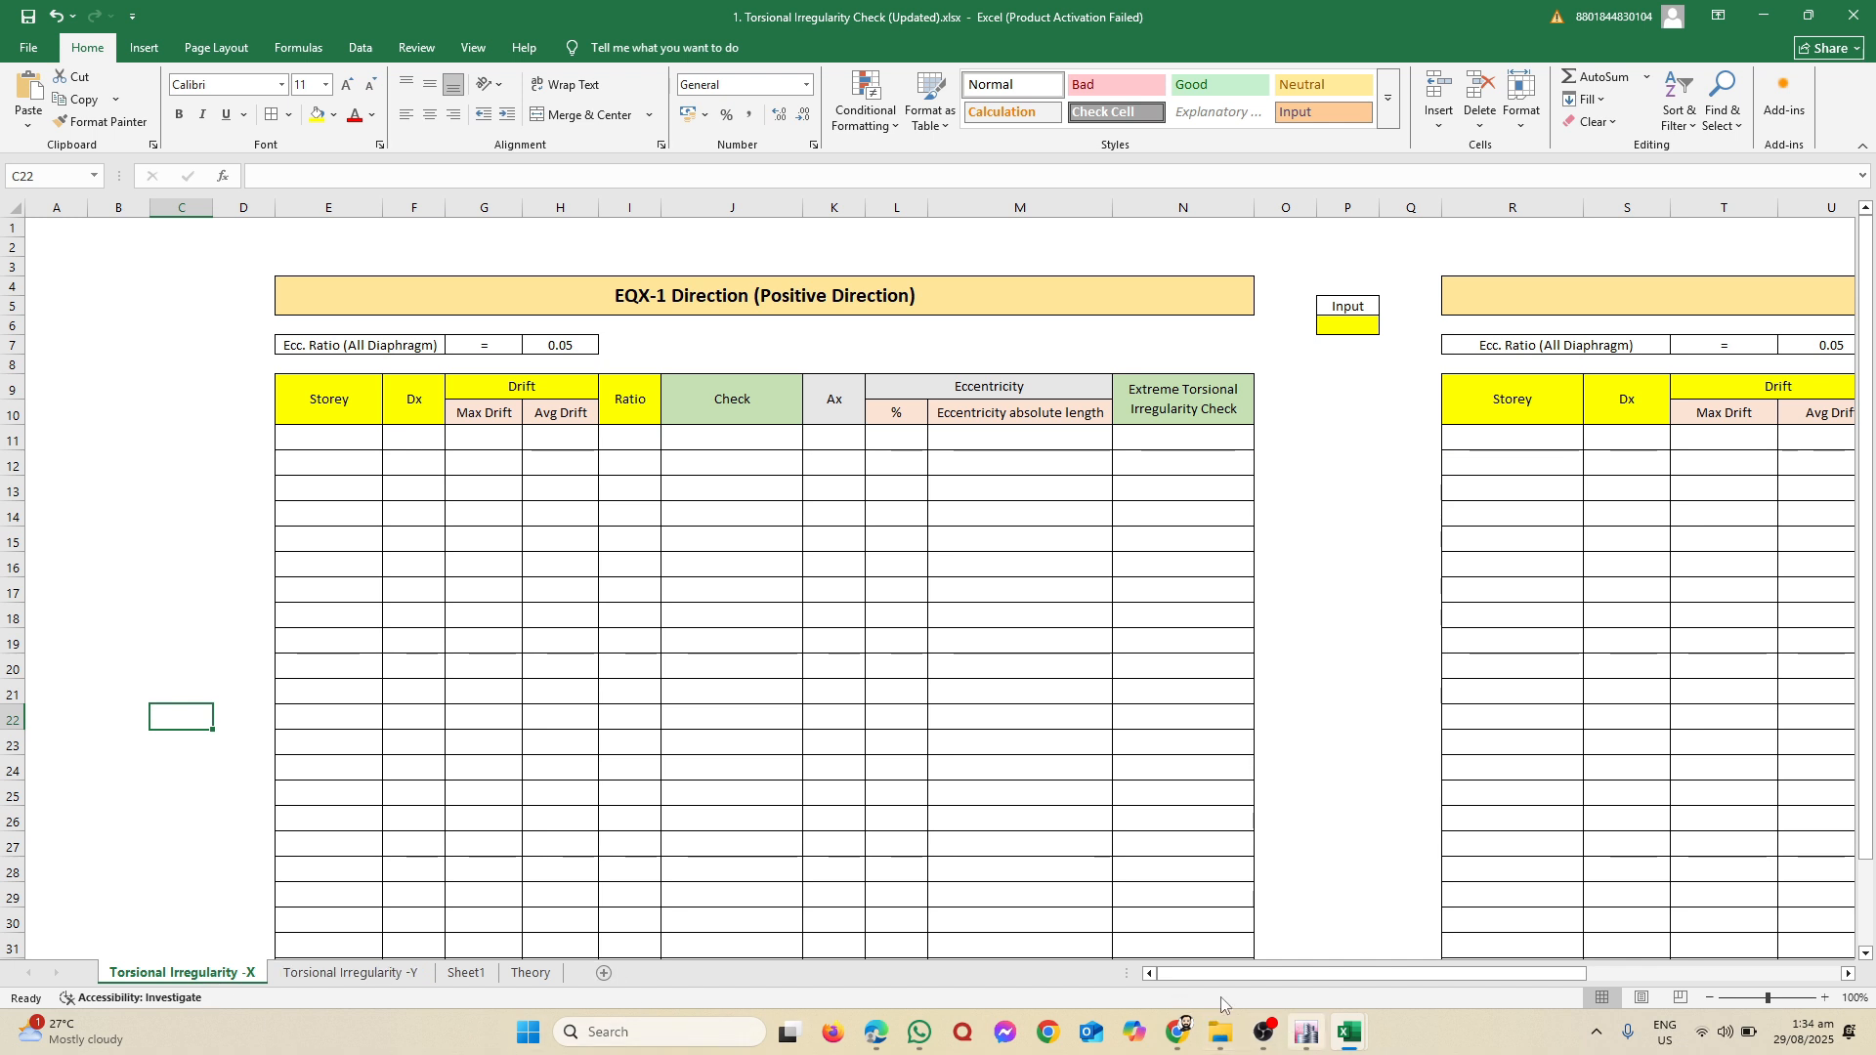
Step: Switch to ETABS and review the X and Y grid ordinates of grid system G1
{"action": "left_click", "coordinate": [1314, 1038]}
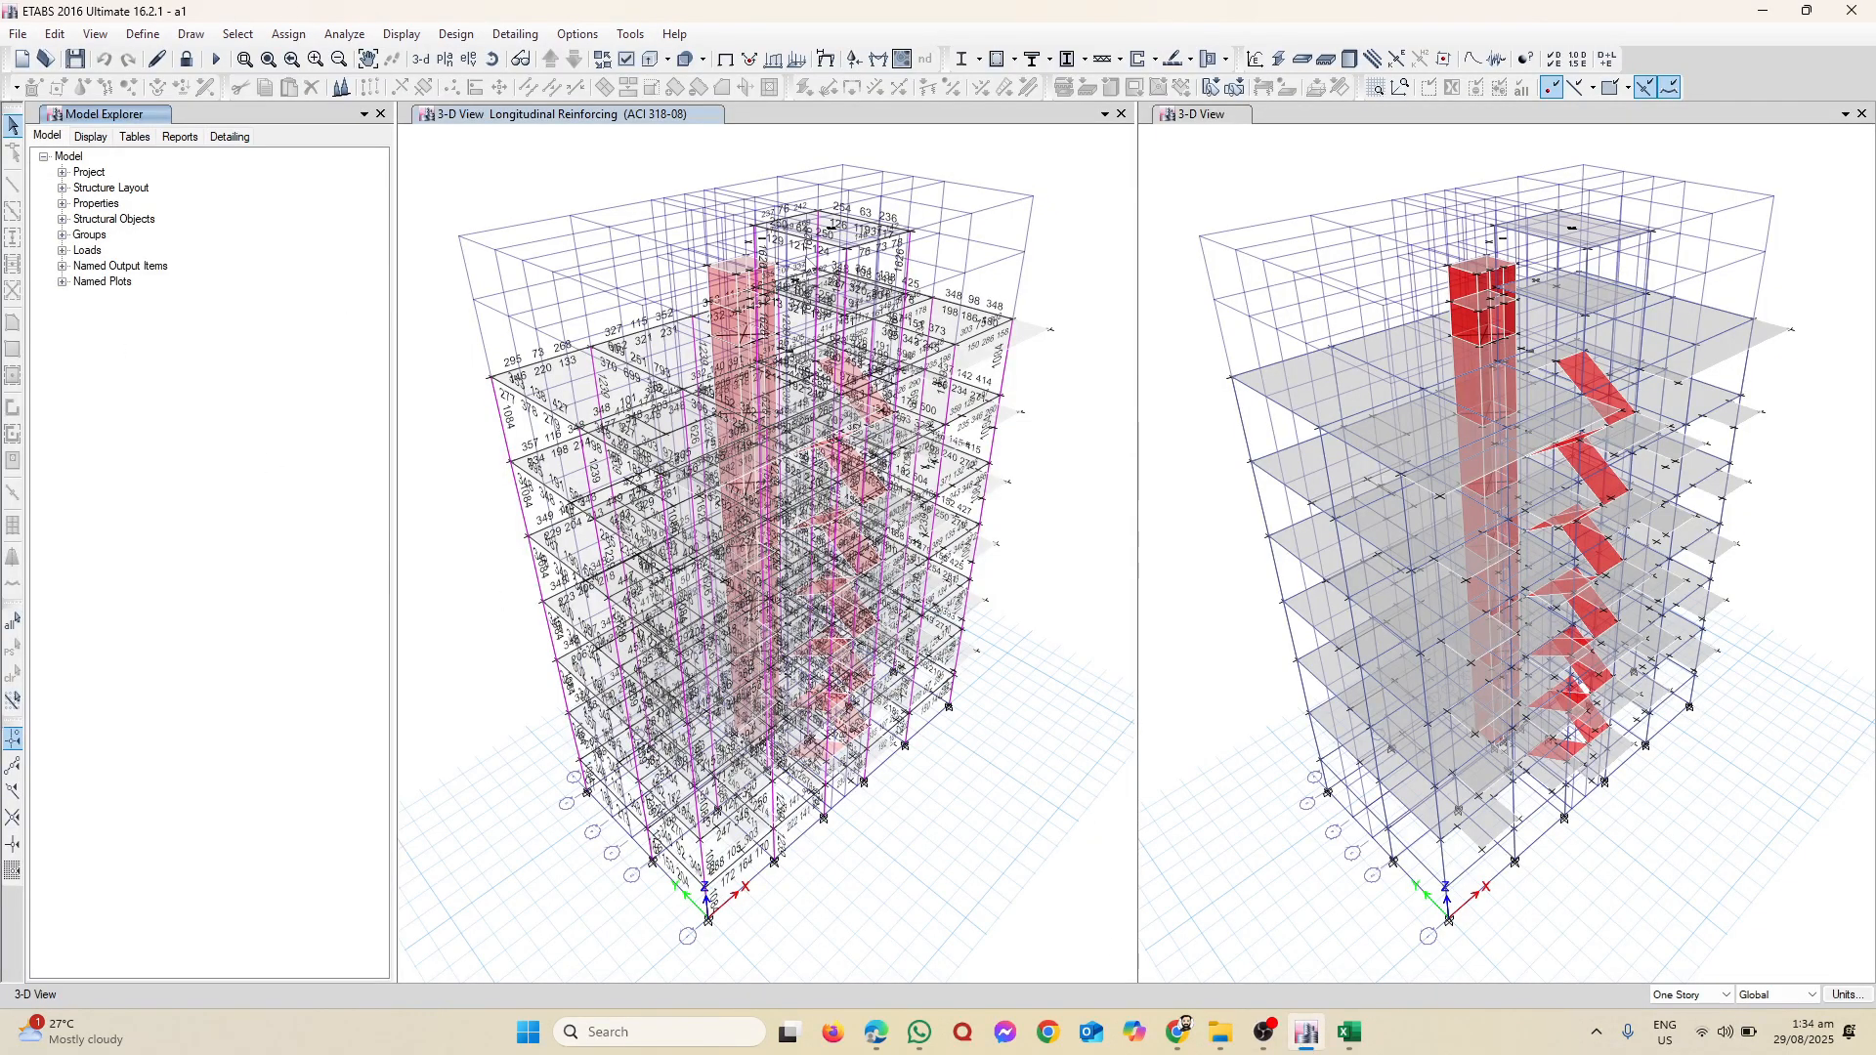
{"action": "right_click", "coordinate": [458, 153]}
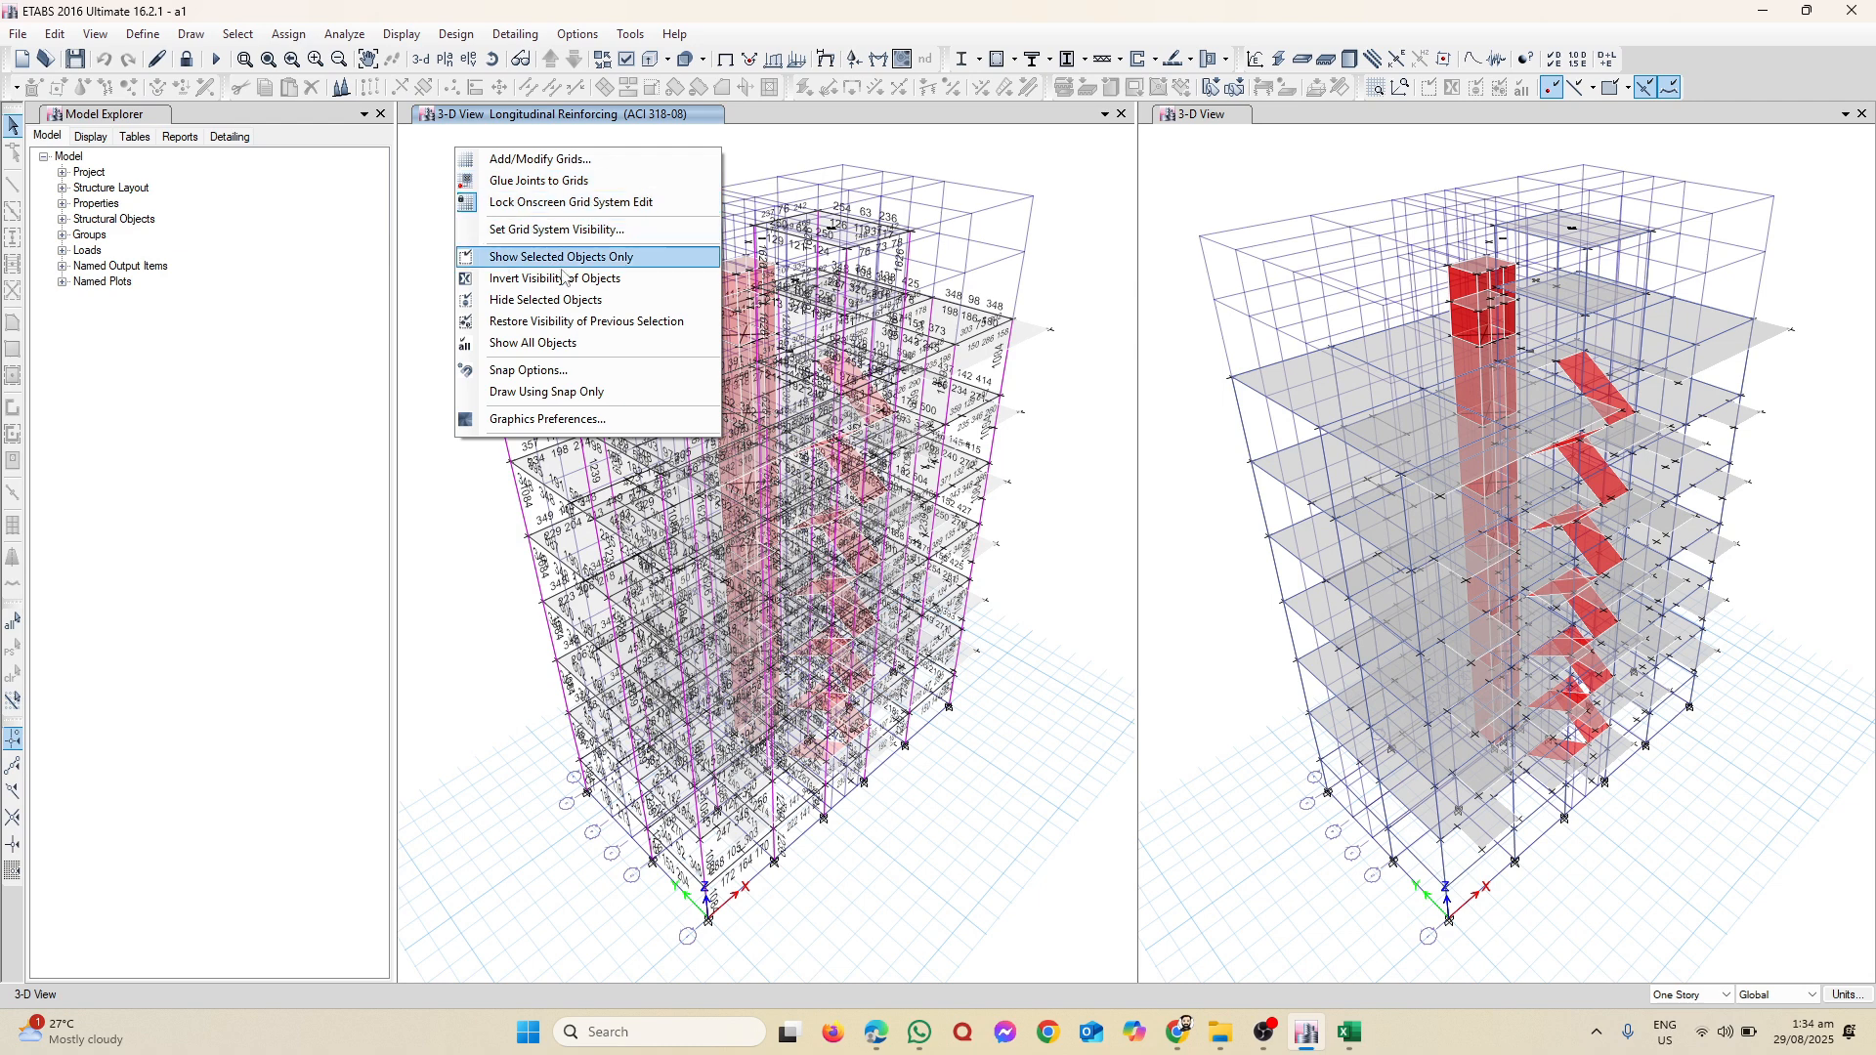
{"action": "left_click", "coordinate": [552, 159]}
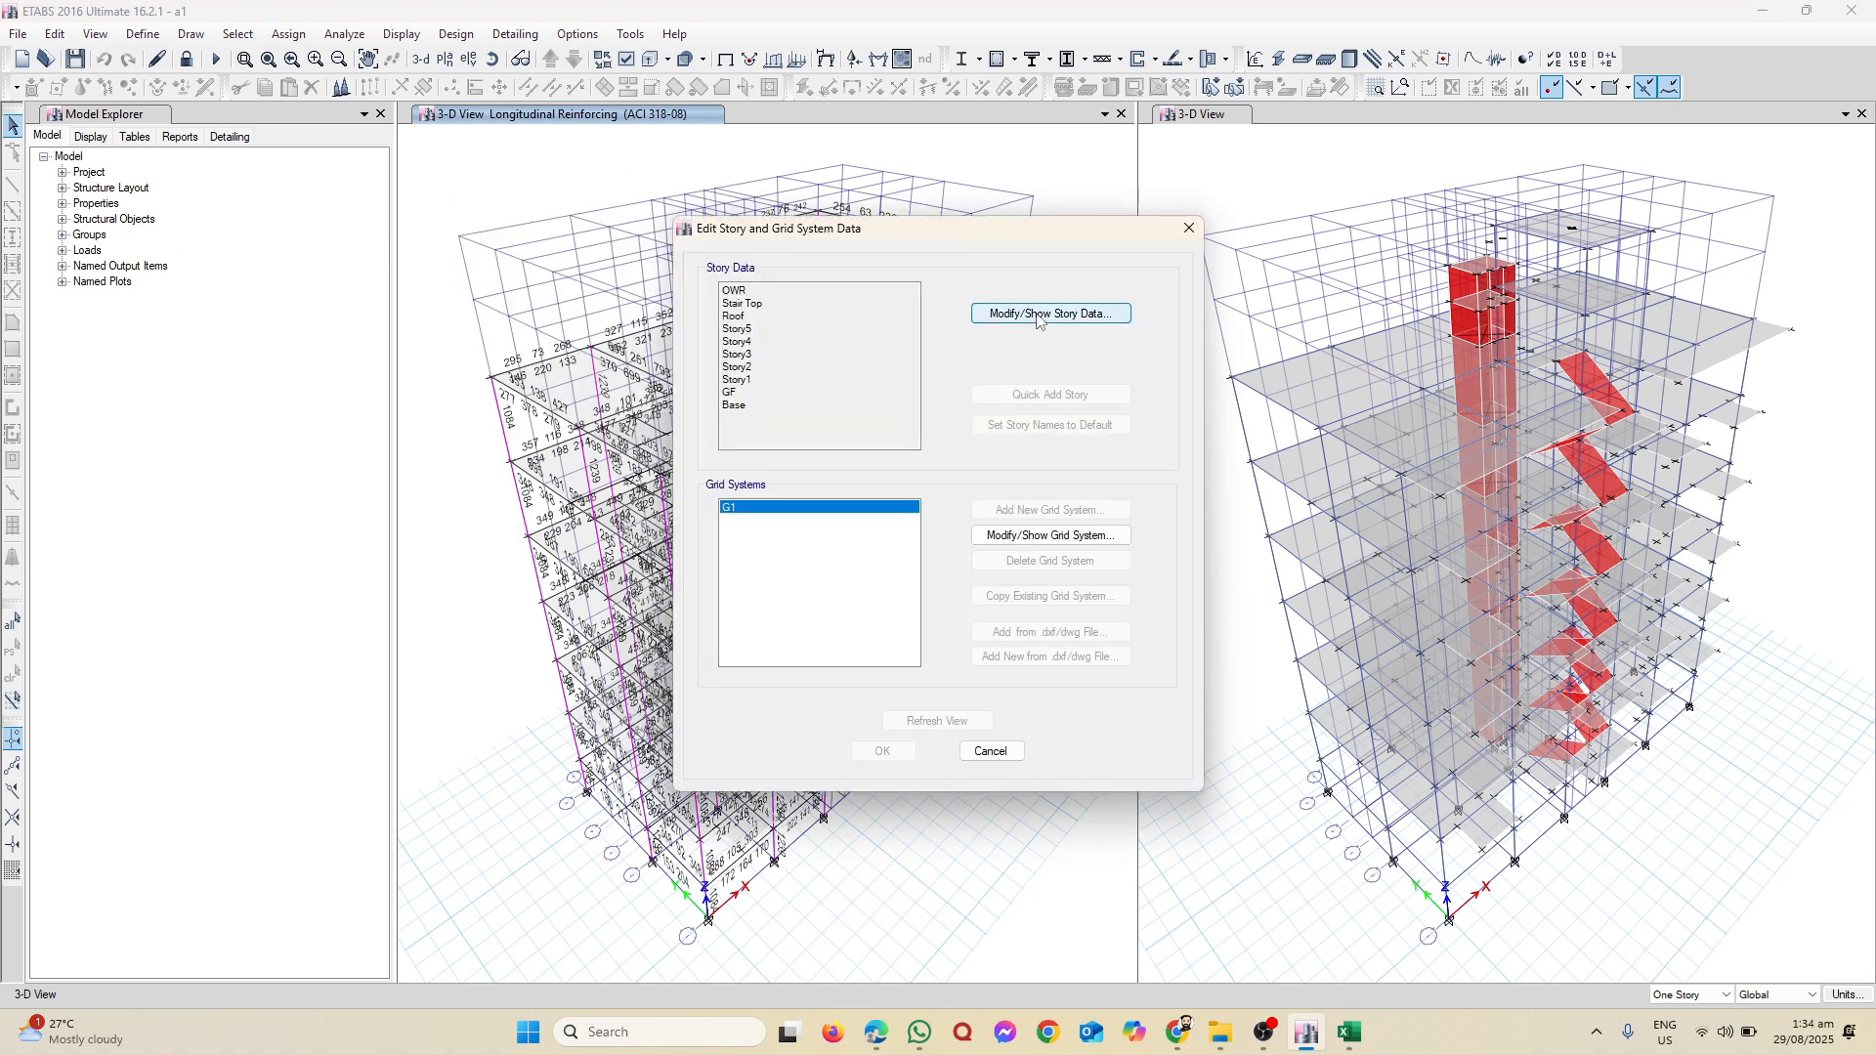
{"action": "left_click", "coordinate": [1050, 537]}
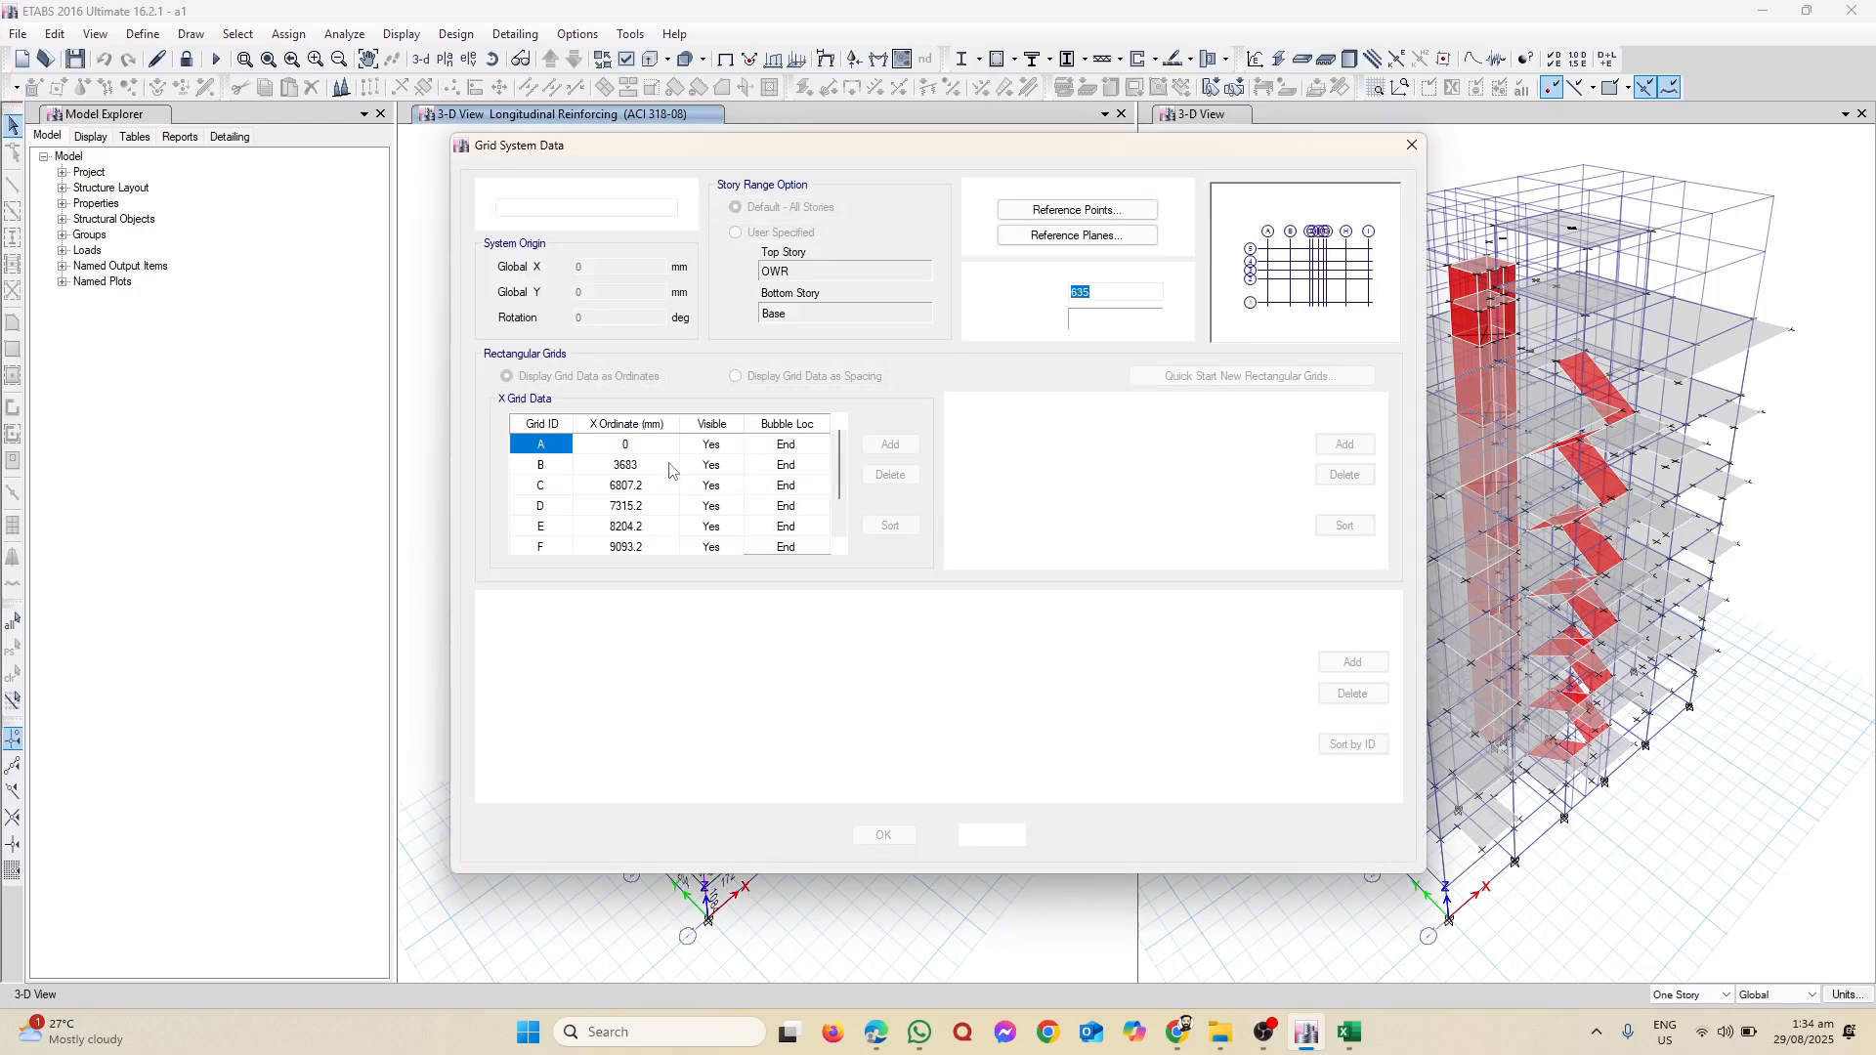
{"action": "scroll", "coordinate": [667, 493], "scroll_direction": "down", "scroll_amount": 2}
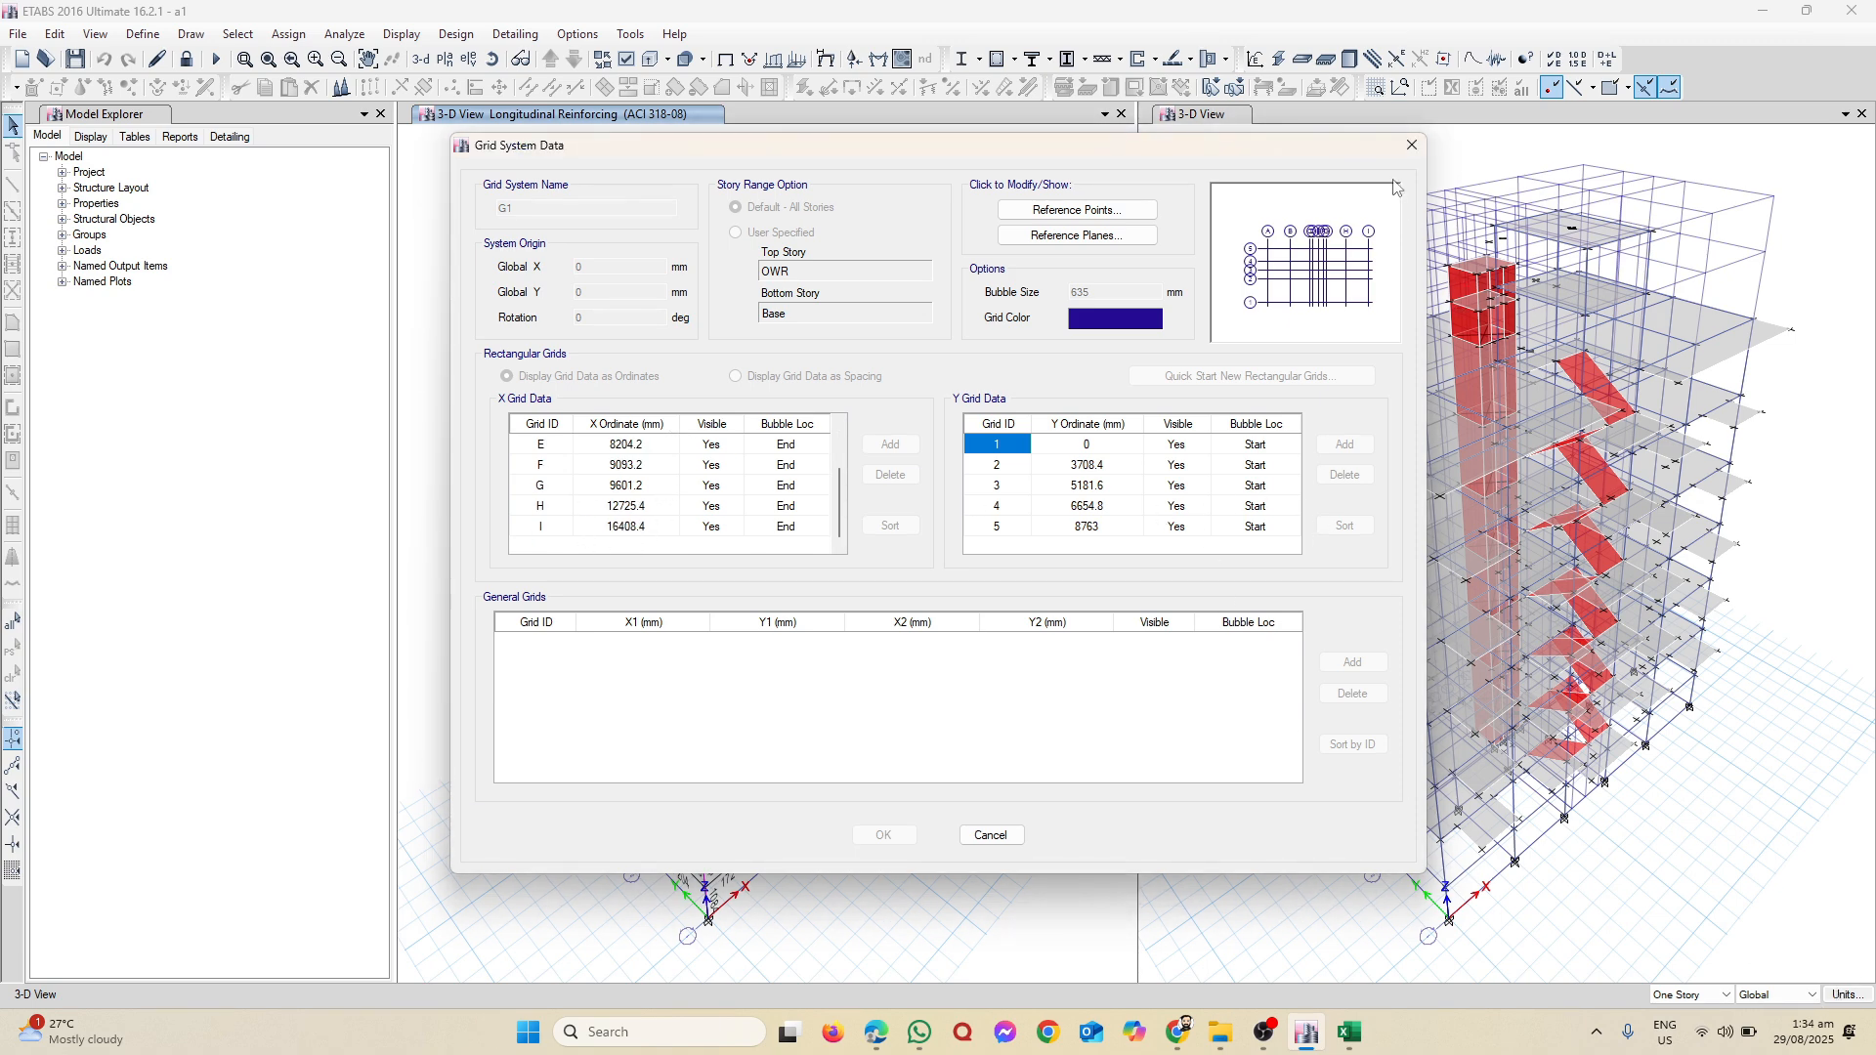
{"action": "left_click", "coordinate": [1411, 145]}
{"action": "left_click", "coordinate": [1206, 221]}
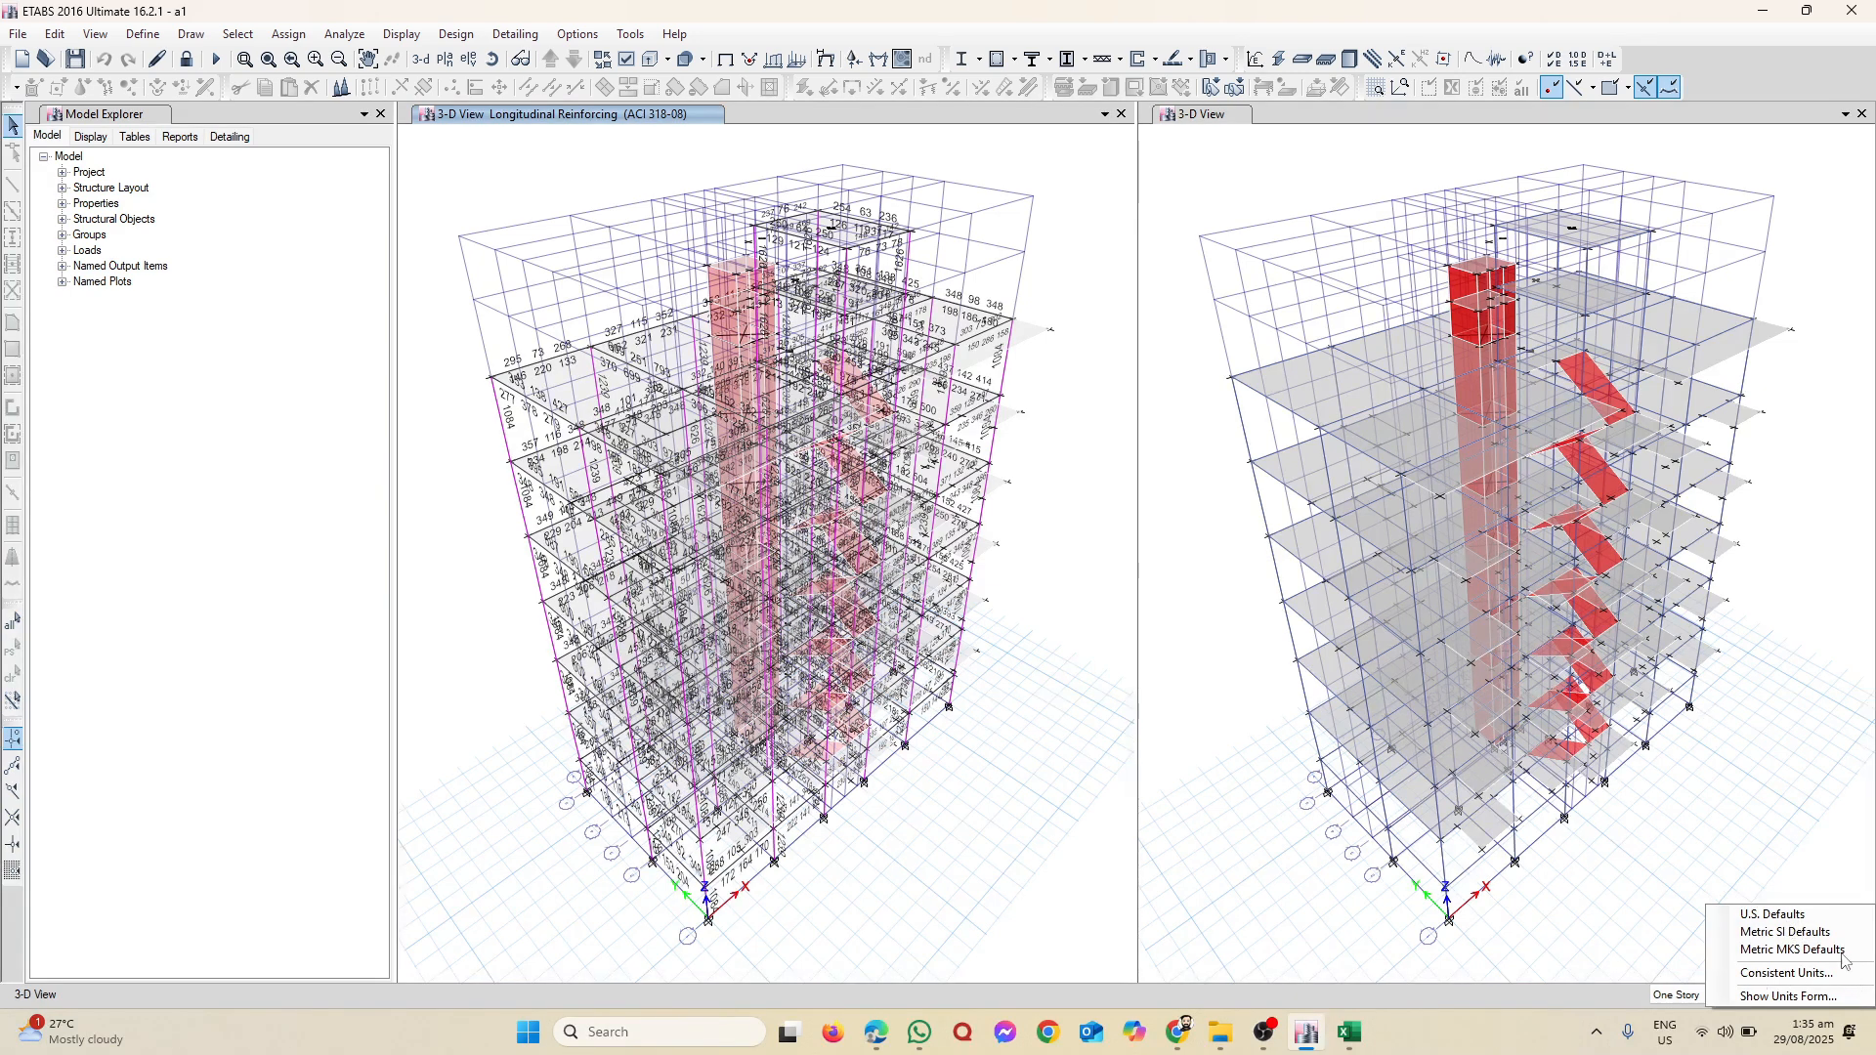
Step: Set the model's consistent length unit to m
{"action": "left_click", "coordinate": [1786, 973]}
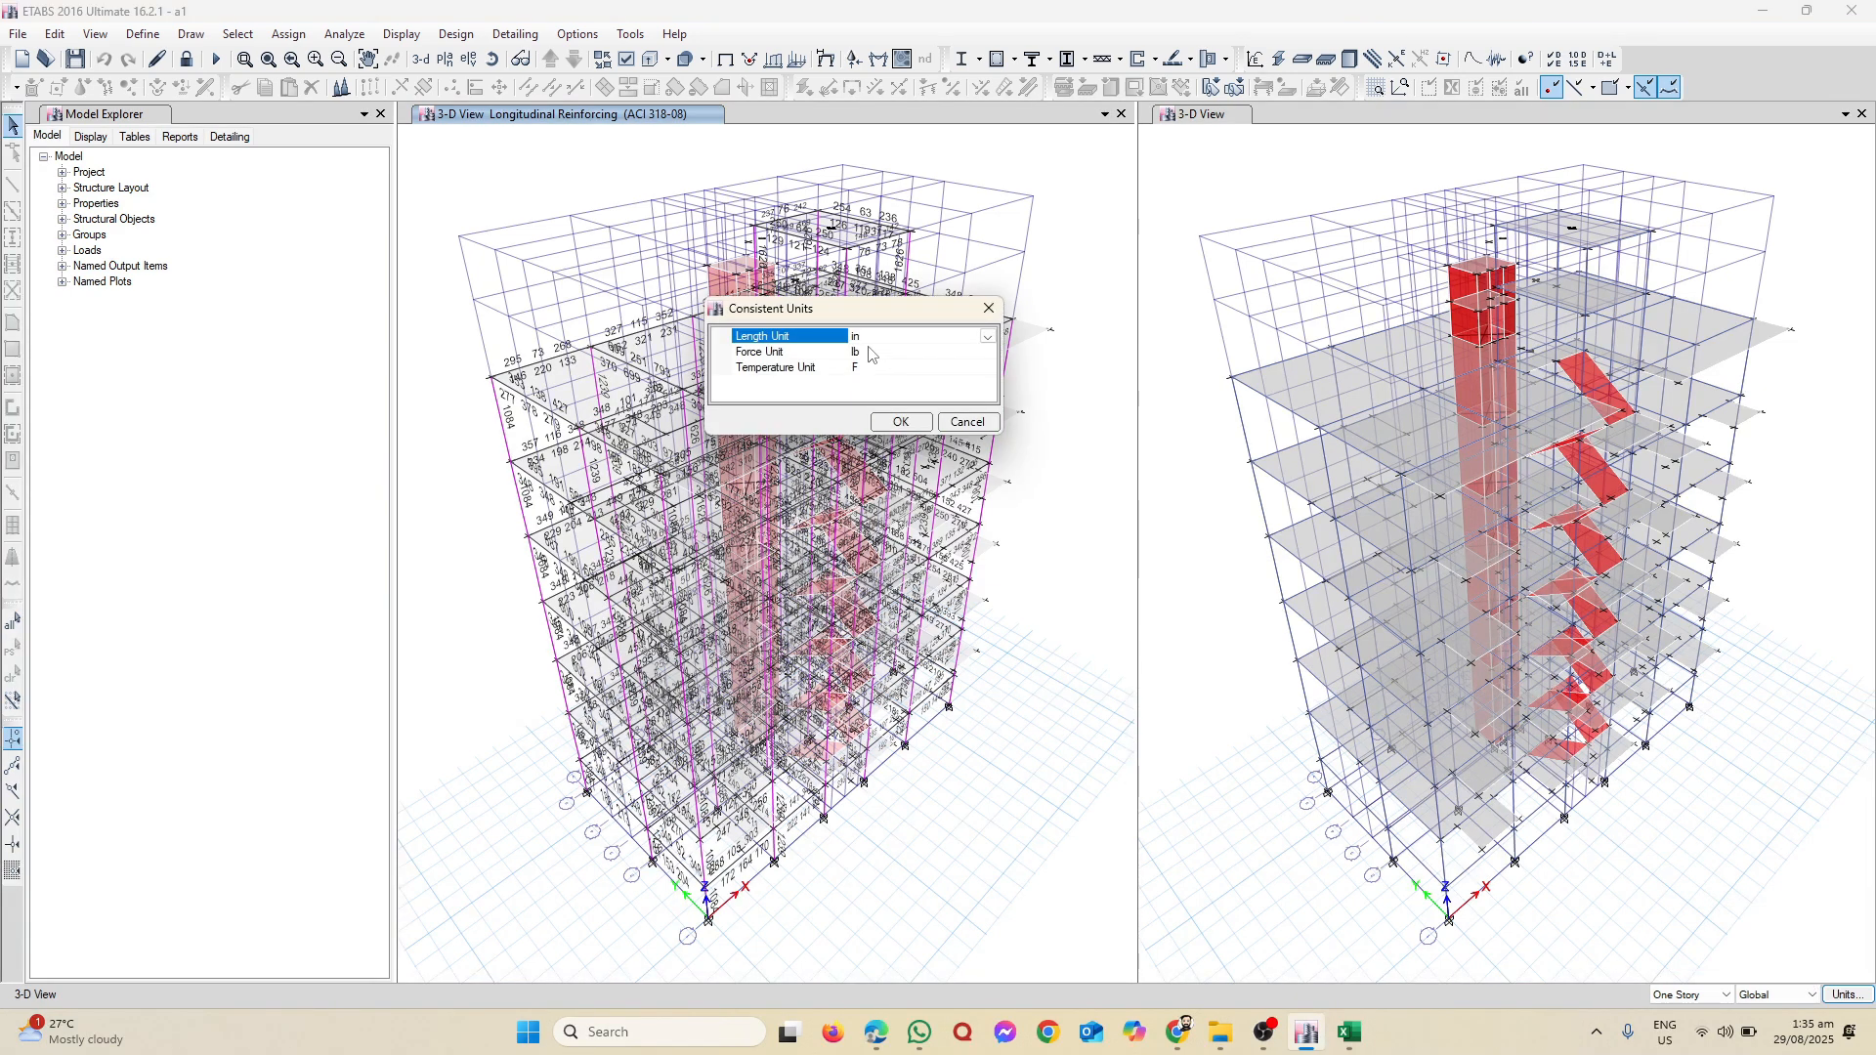
{"action": "left_click", "coordinate": [987, 336]}
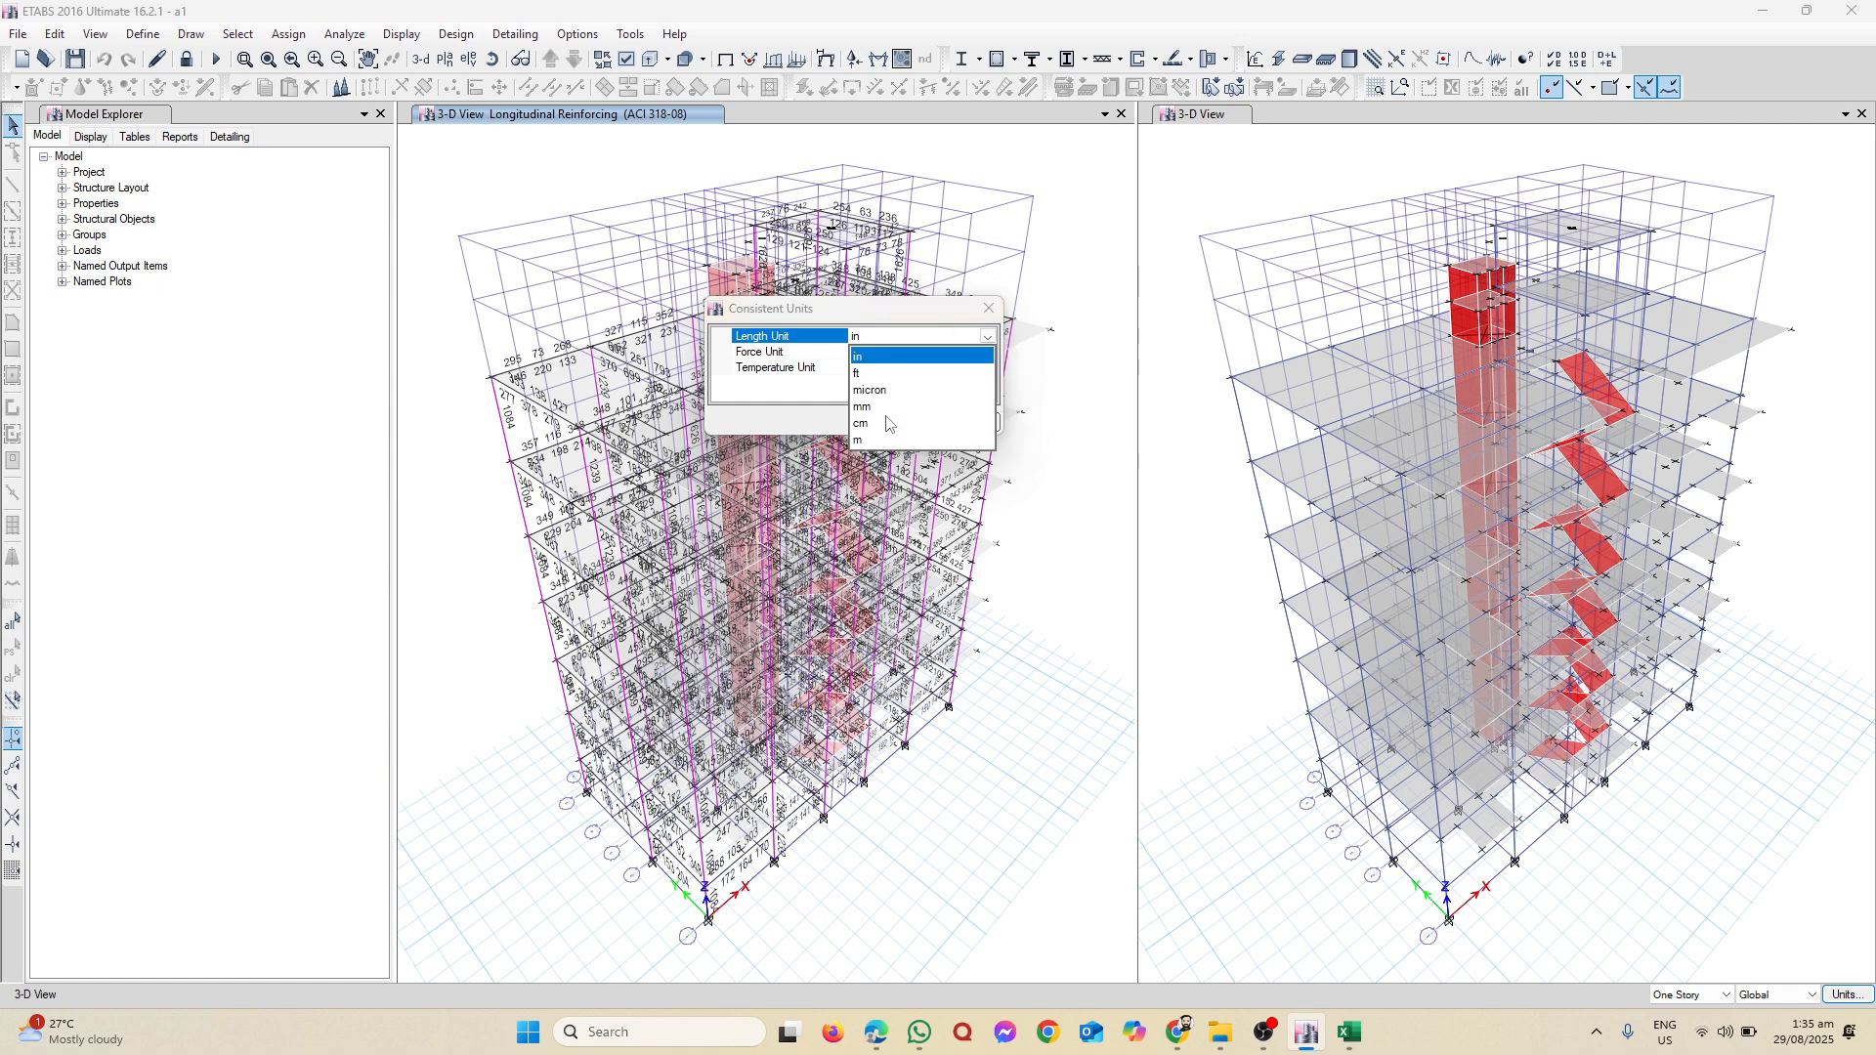
{"action": "left_click", "coordinate": [858, 441]}
{"action": "left_click", "coordinate": [894, 422]}
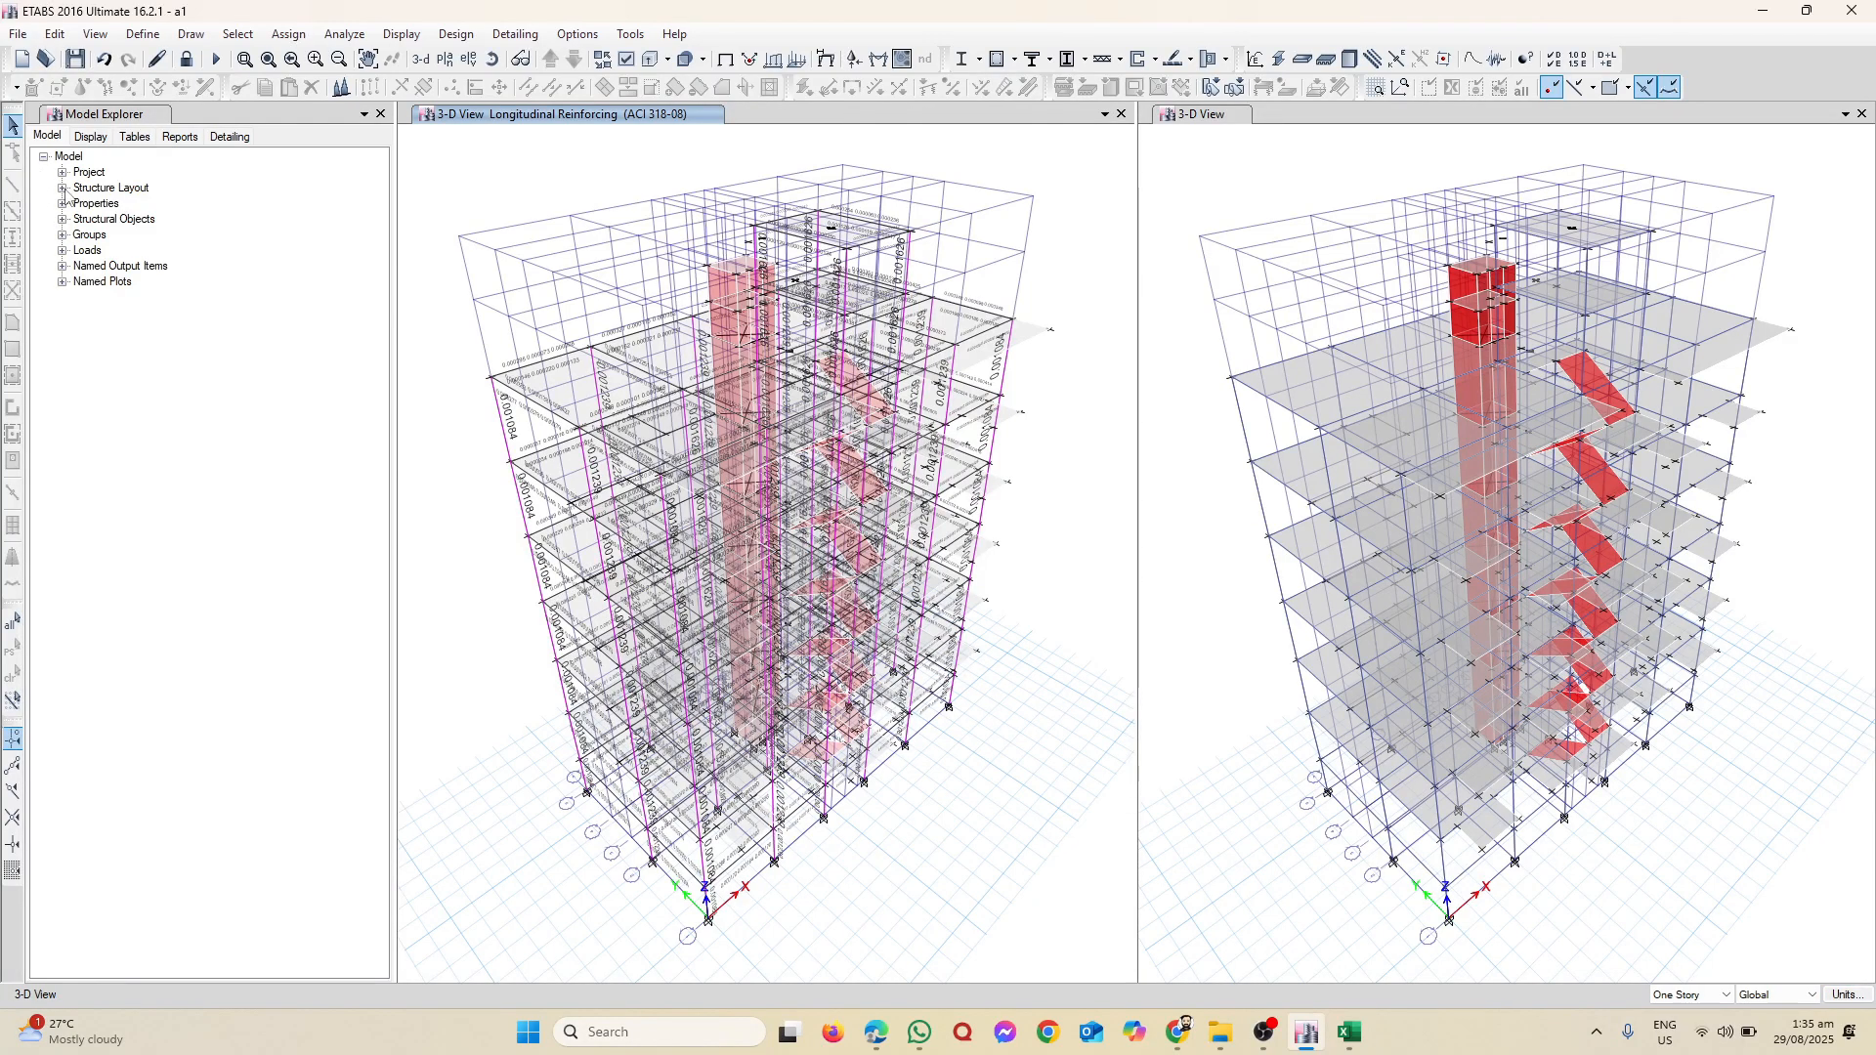
Step: Open the data of grid system G1 and copy the X ordinate of grid I
{"action": "right_click", "coordinate": [419, 177]}
{"action": "left_click", "coordinate": [503, 187]}
{"action": "left_click", "coordinate": [979, 535]}
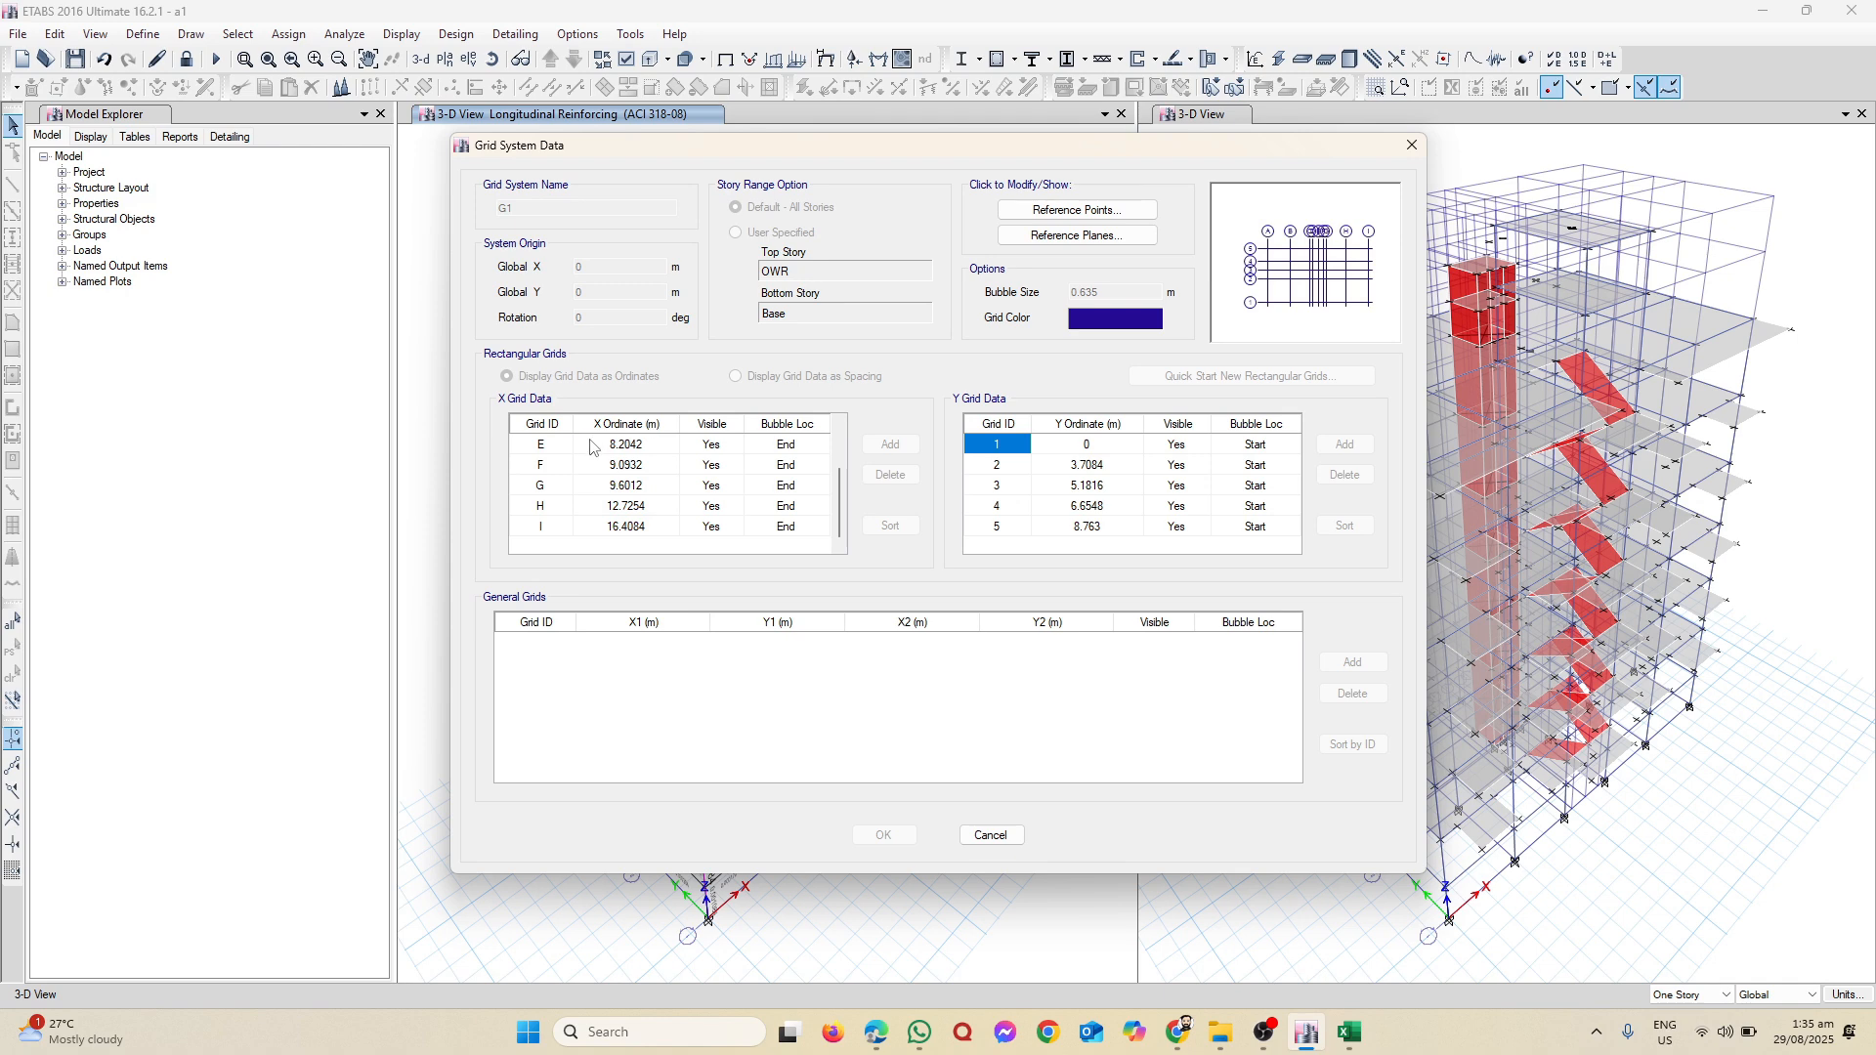
{"action": "scroll", "coordinate": [617, 528], "scroll_direction": "up", "scroll_amount": 2}
{"action": "scroll", "coordinate": [626, 518], "scroll_direction": "down", "scroll_amount": 2}
{"action": "scroll", "coordinate": [619, 524], "scroll_direction": "up", "scroll_amount": 2}
{"action": "scroll", "coordinate": [614, 506], "scroll_direction": "down", "scroll_amount": 2}
{"action": "left_click", "coordinate": [640, 528]}
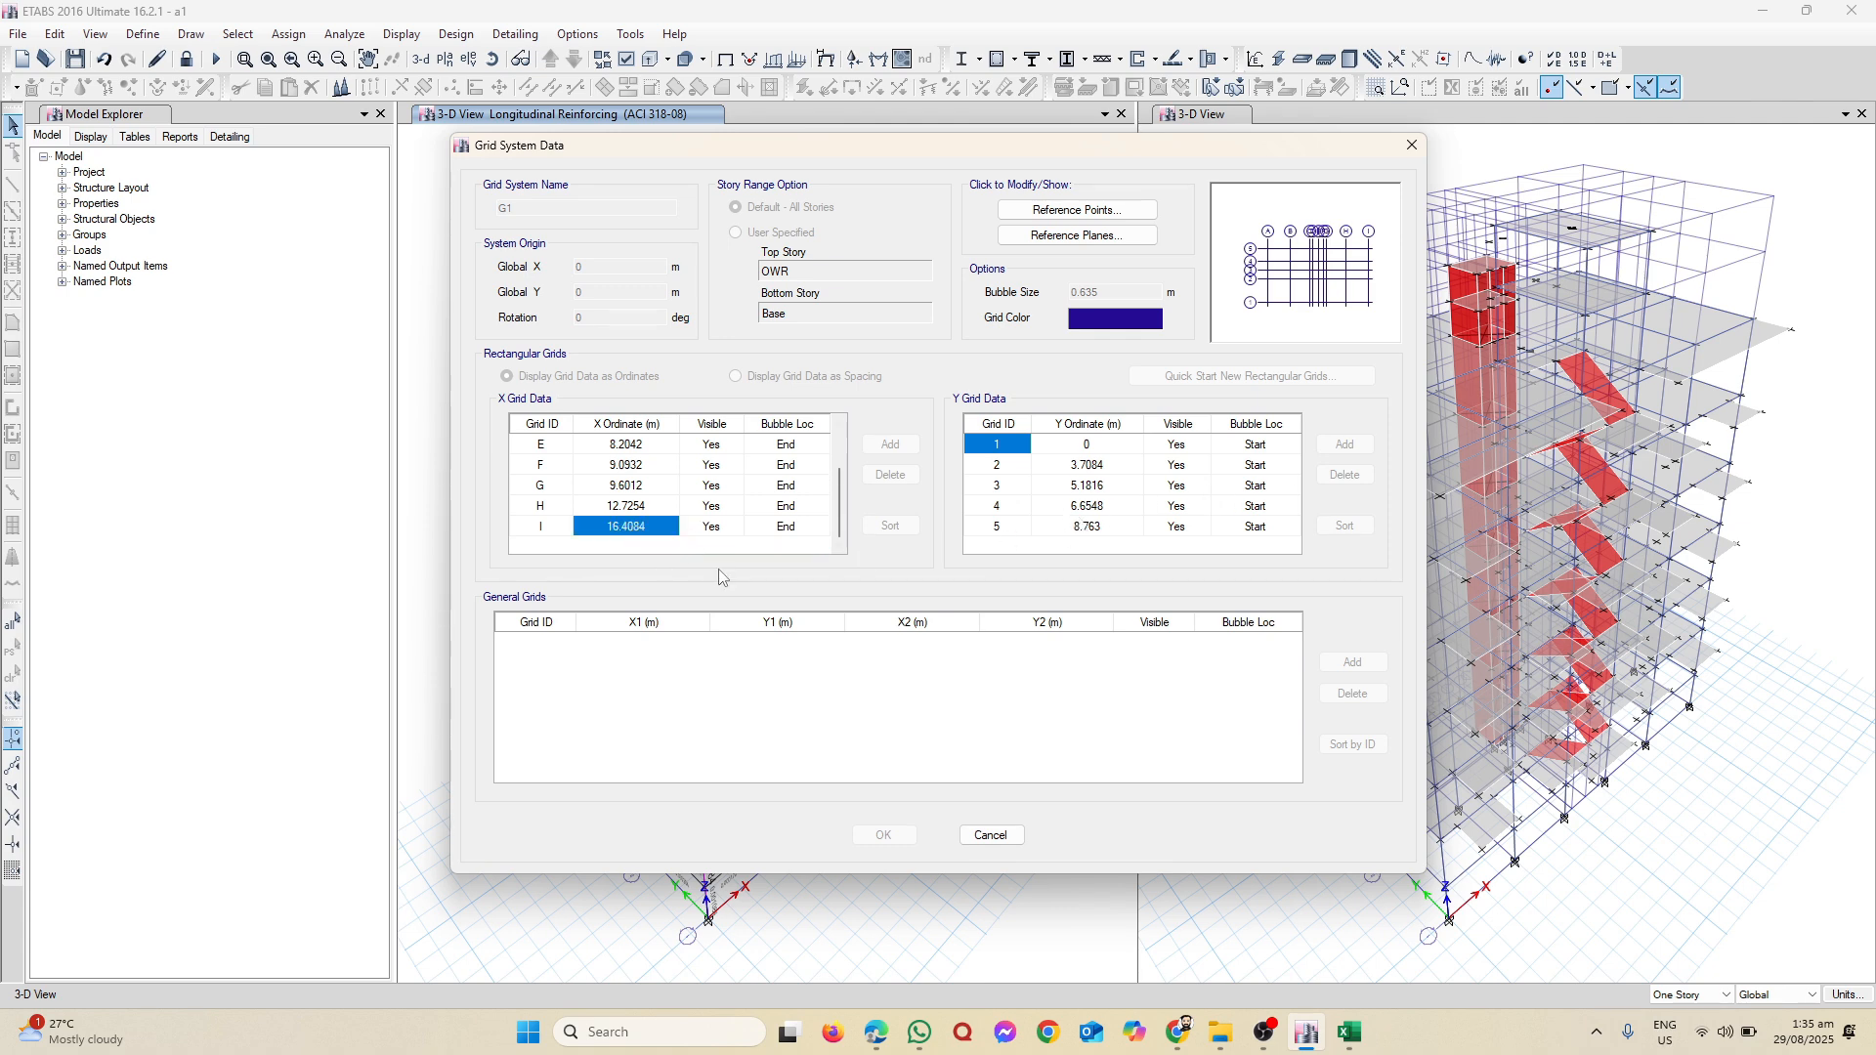
Step: Switch to the first Excel workbook and paste 16.4084 as Dx into F11 of the EQX-1 table, matching destination formatting
{"action": "left_click", "coordinate": [1351, 1046]}
{"action": "left_click", "coordinate": [1244, 933]}
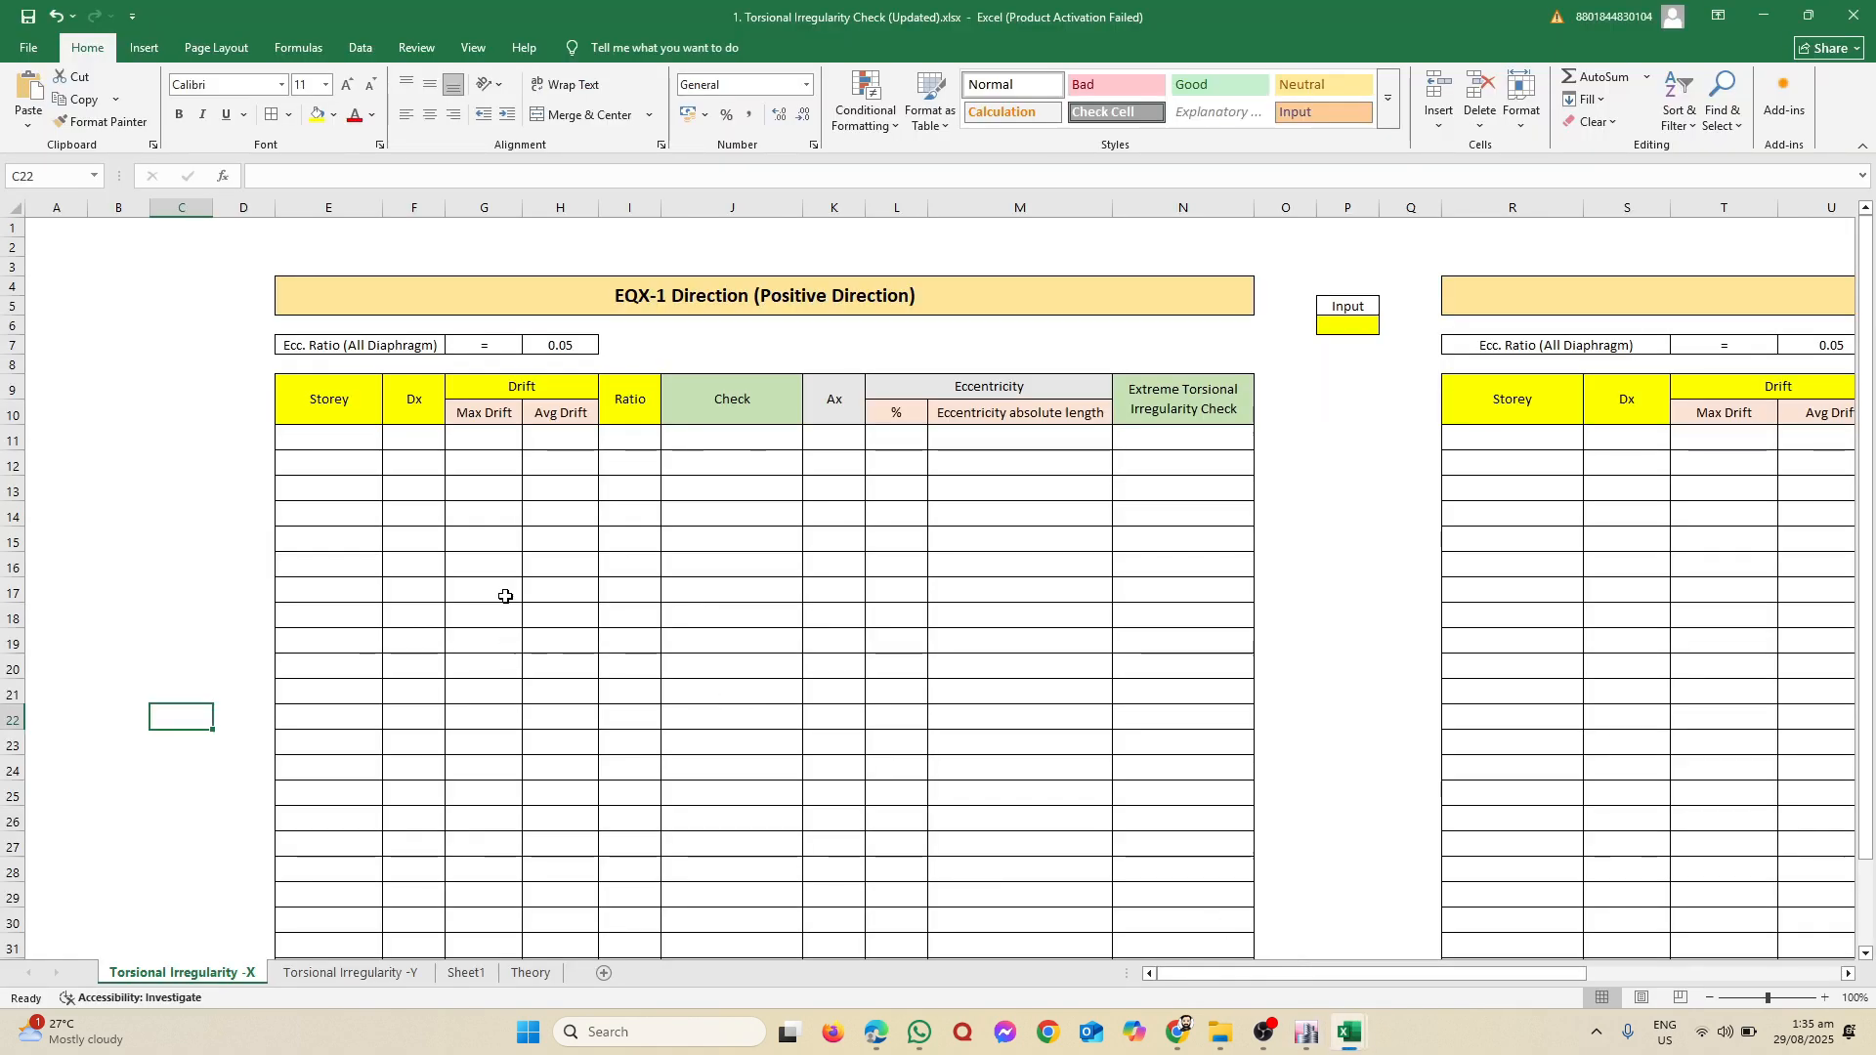
{"action": "left_click", "coordinate": [398, 443]}
{"action": "right_click", "coordinate": [398, 443]}
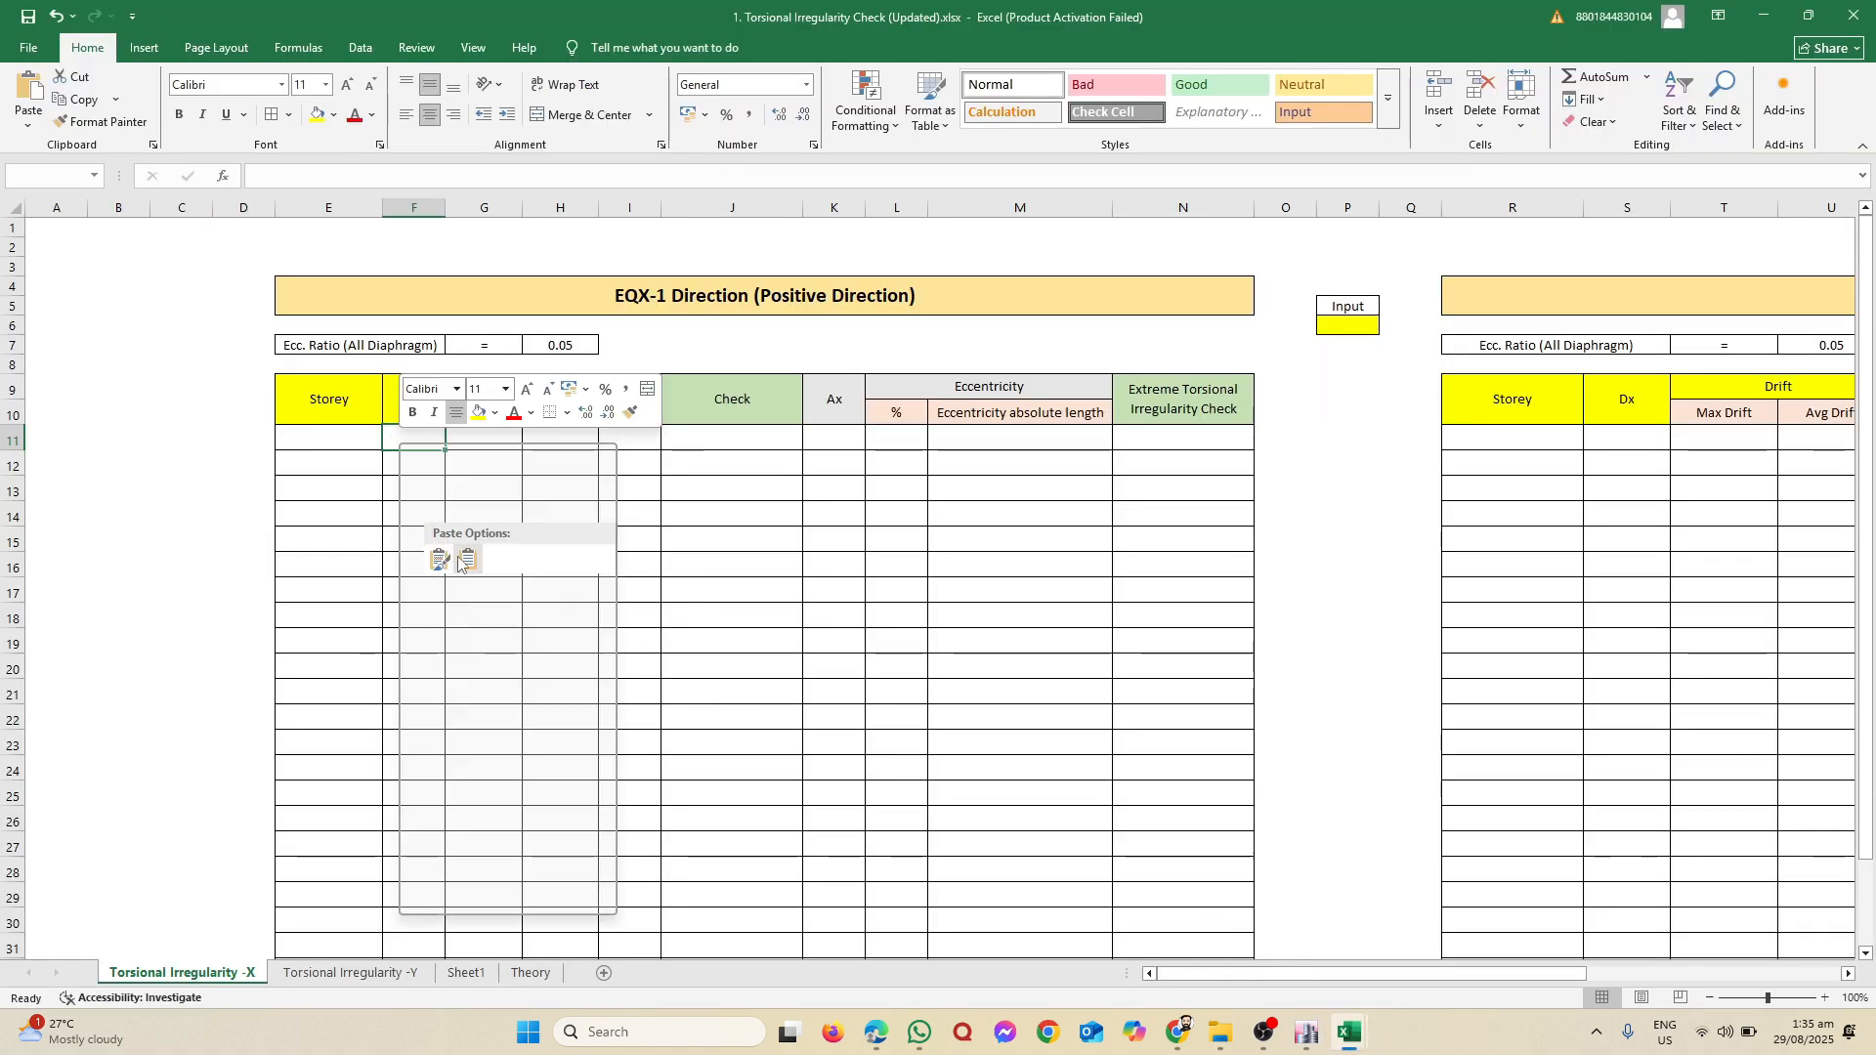
{"action": "left_click", "coordinate": [467, 561]}
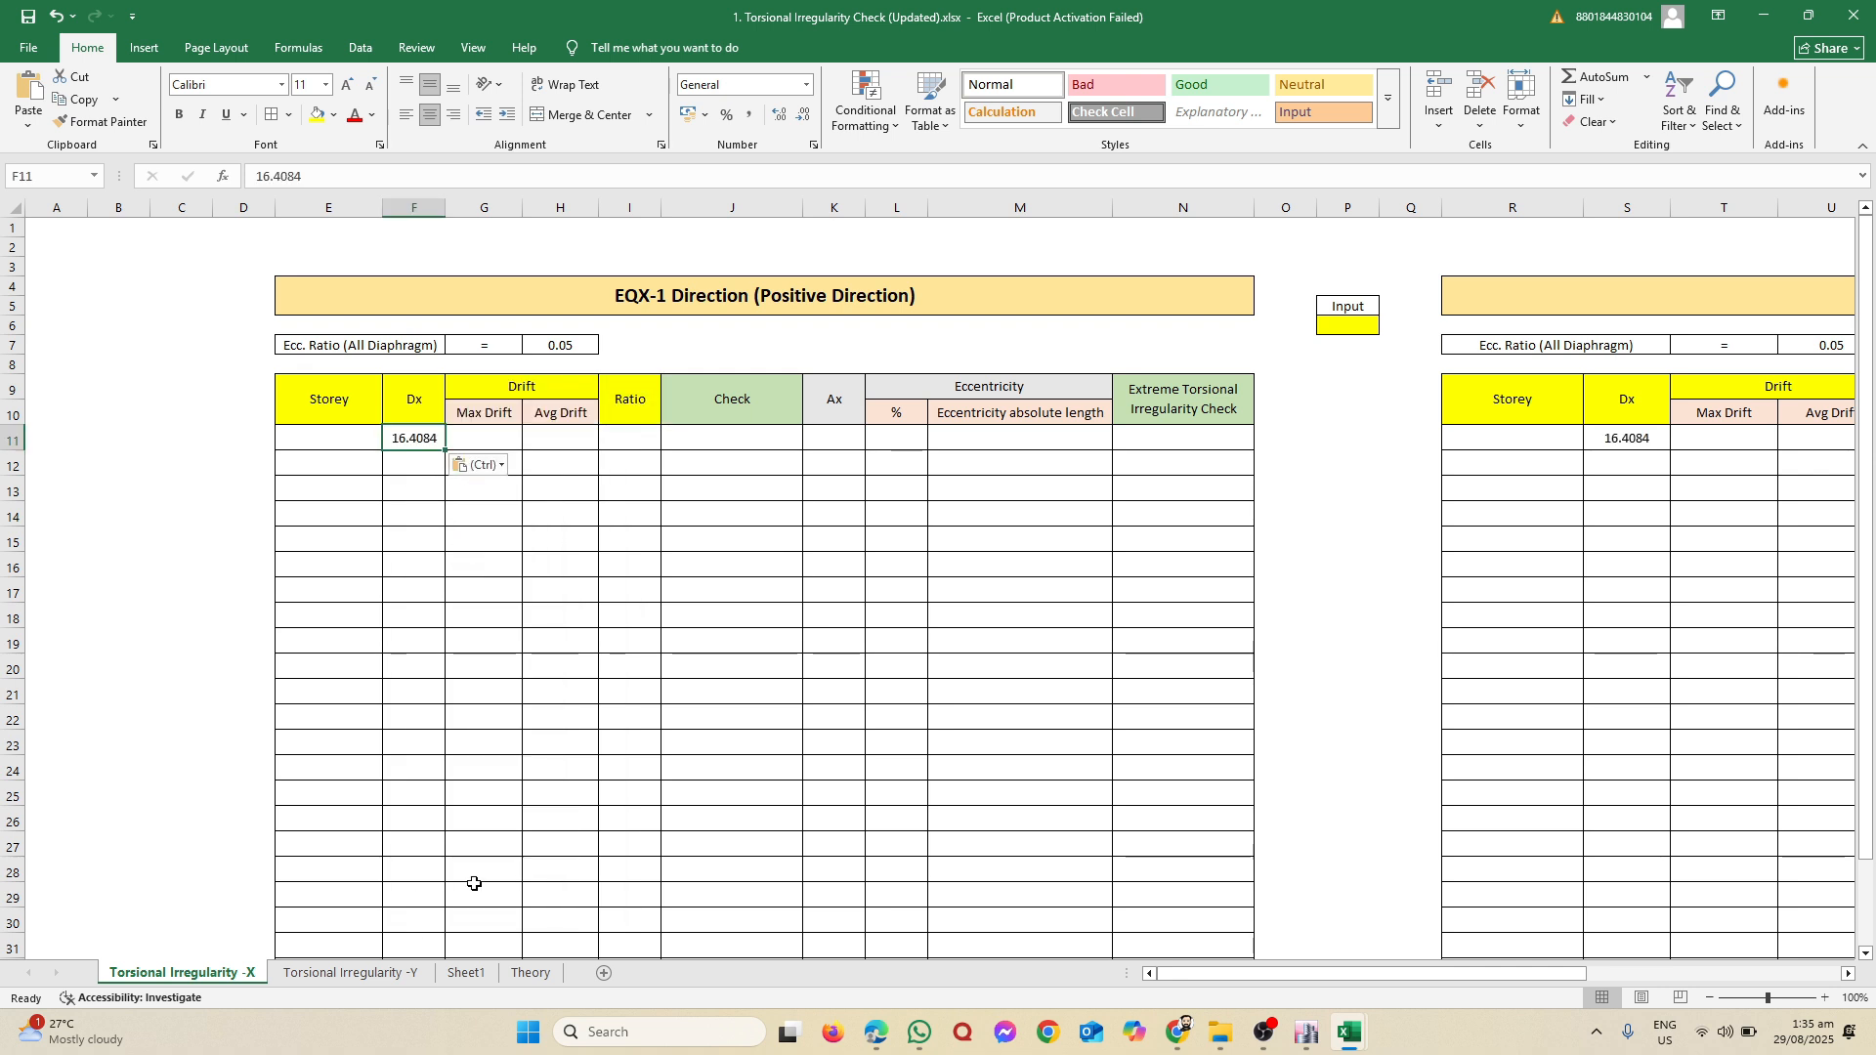
Step: Switch to the Torsional Irregularity -Y sheet, and in ETABS copy the Y ordinate of grid 5
{"action": "key", "text": "ctrl+Page_Down"}
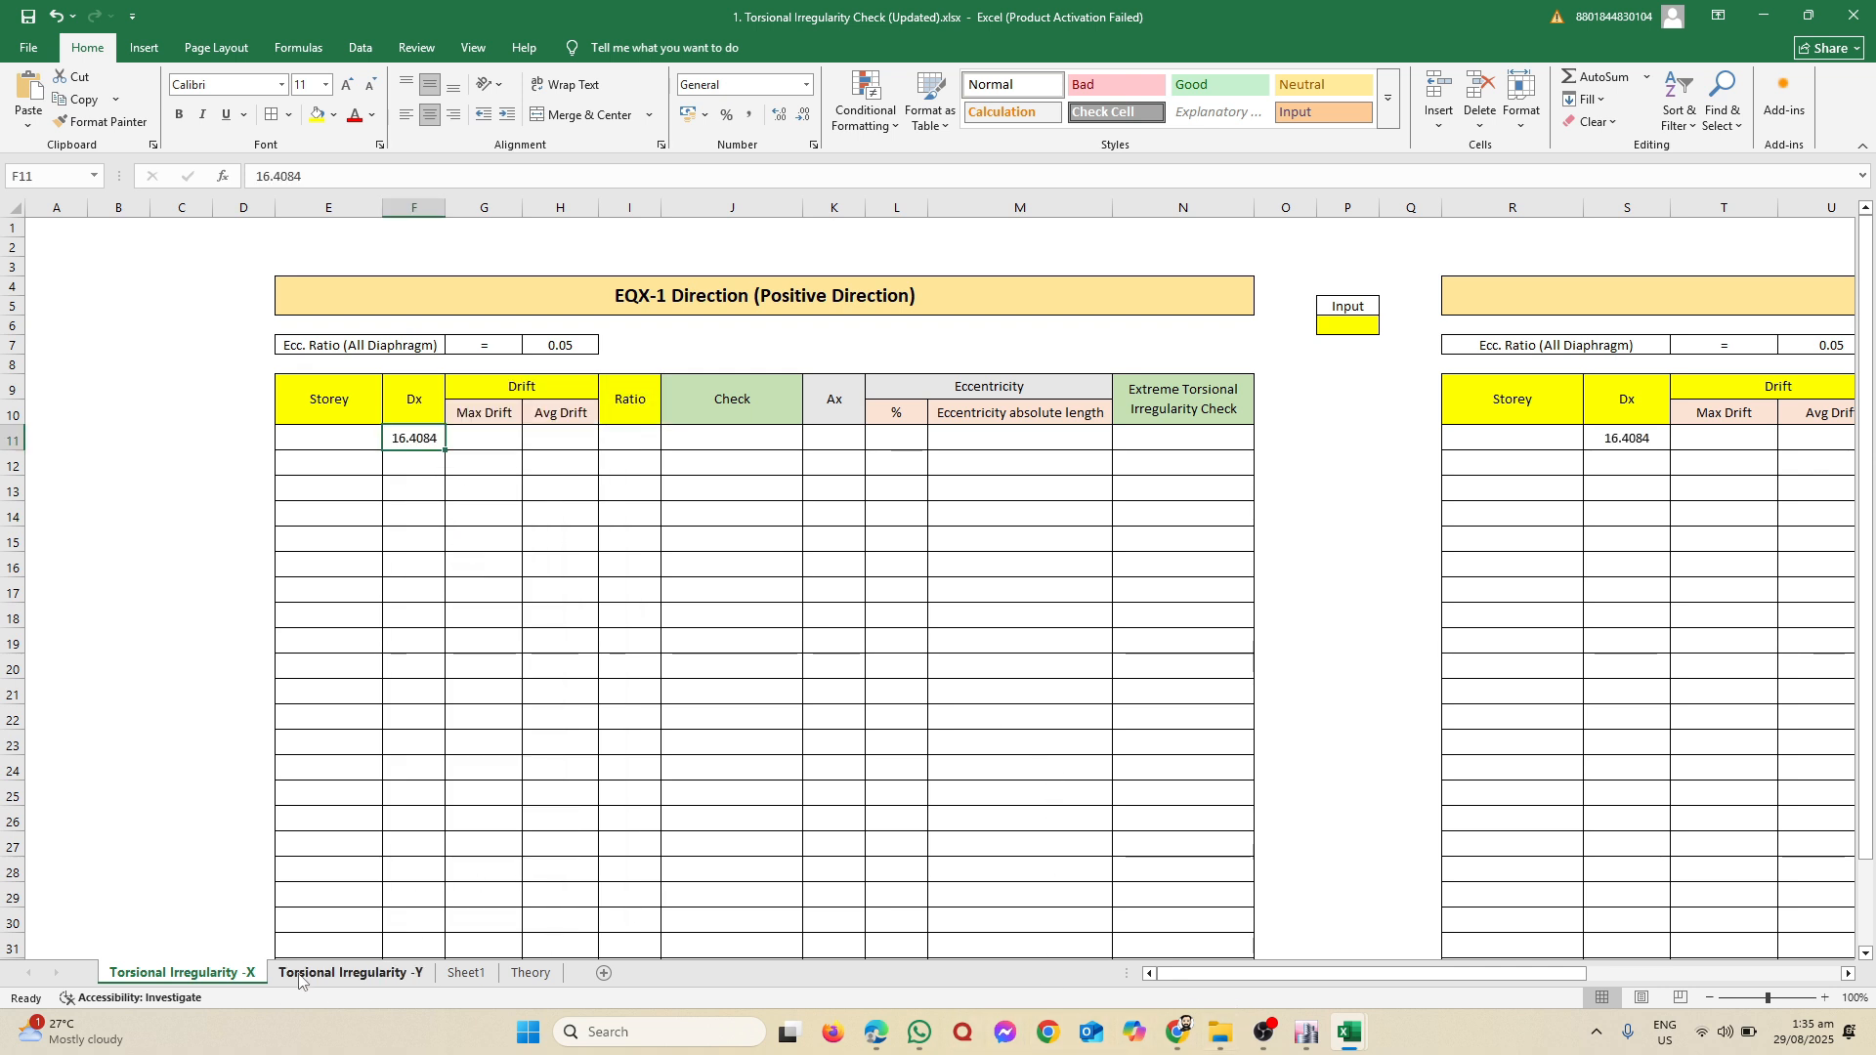
{"action": "left_click", "coordinate": [1307, 1033]}
{"action": "right_click", "coordinate": [1094, 534]}
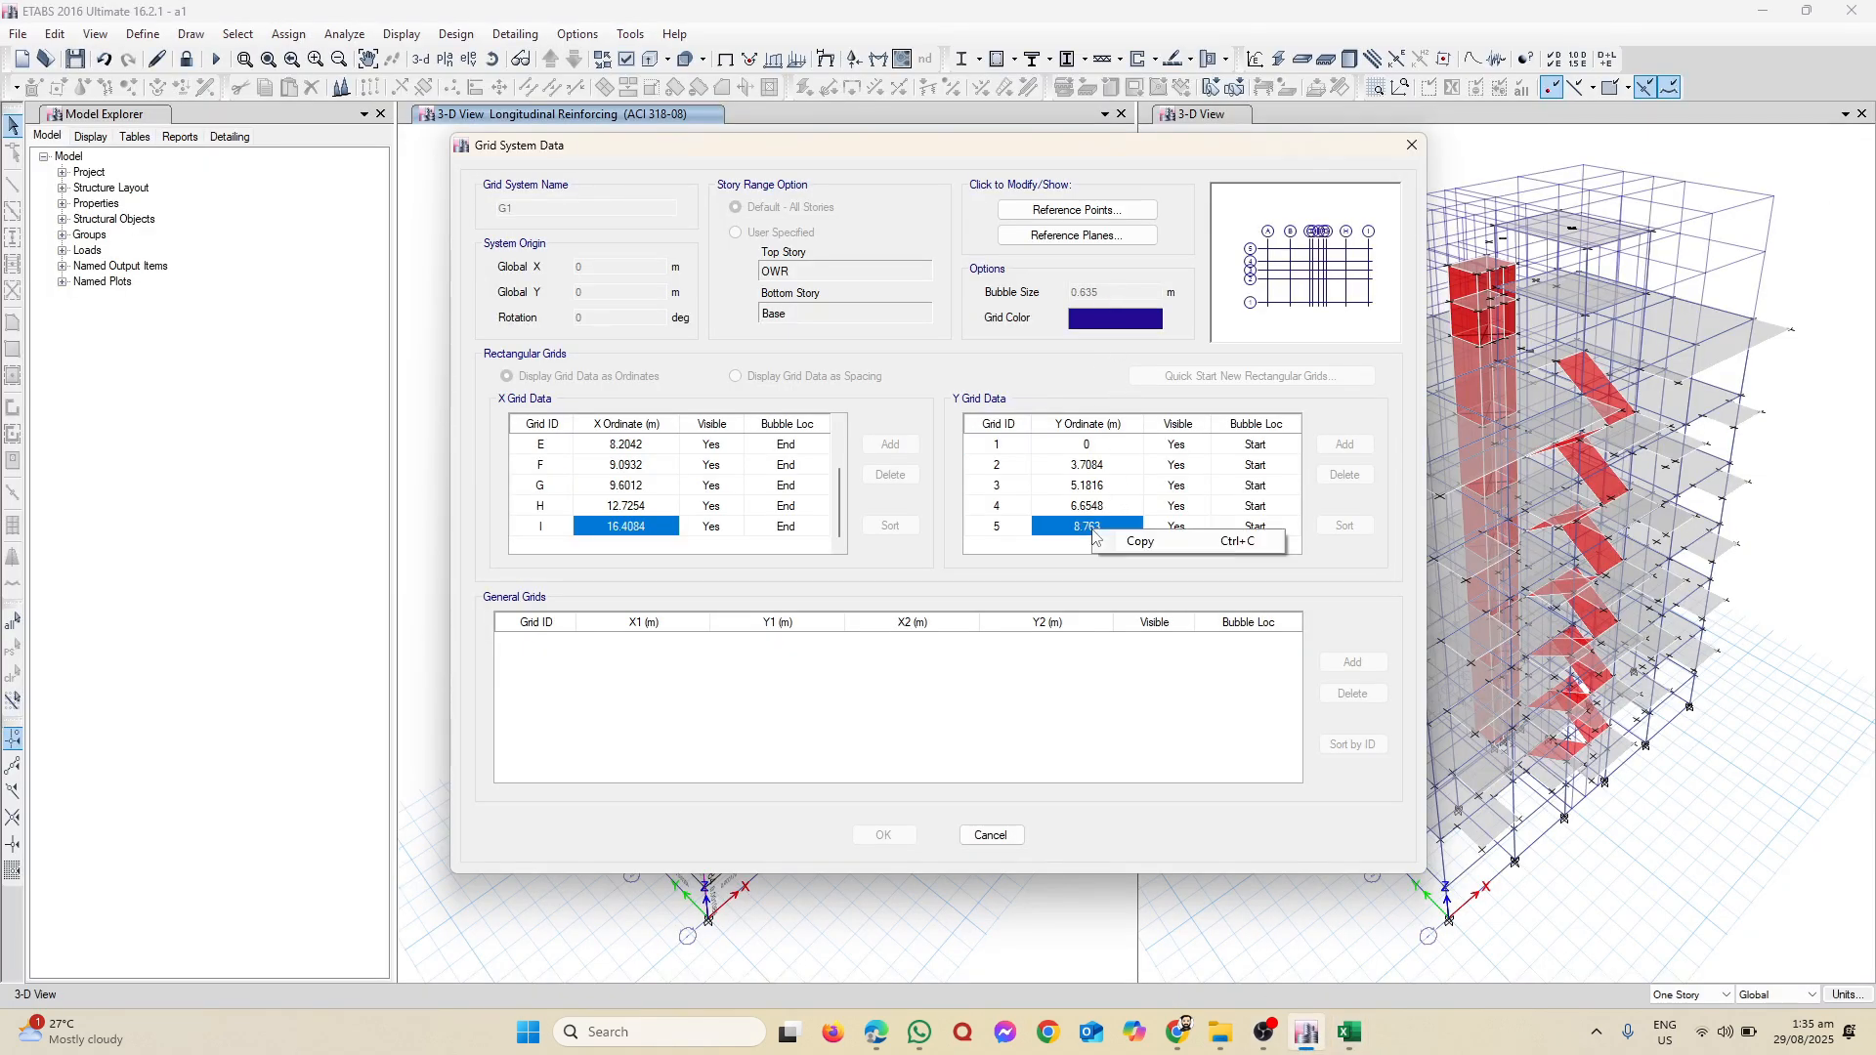
{"action": "left_click", "coordinate": [1158, 552]}
Step: Back in the first Excel workbook, paste 8.763 as Dy into F11 of the EQY-1 table, matching destination formatting
{"action": "mouse_move", "coordinate": [1349, 1036]}
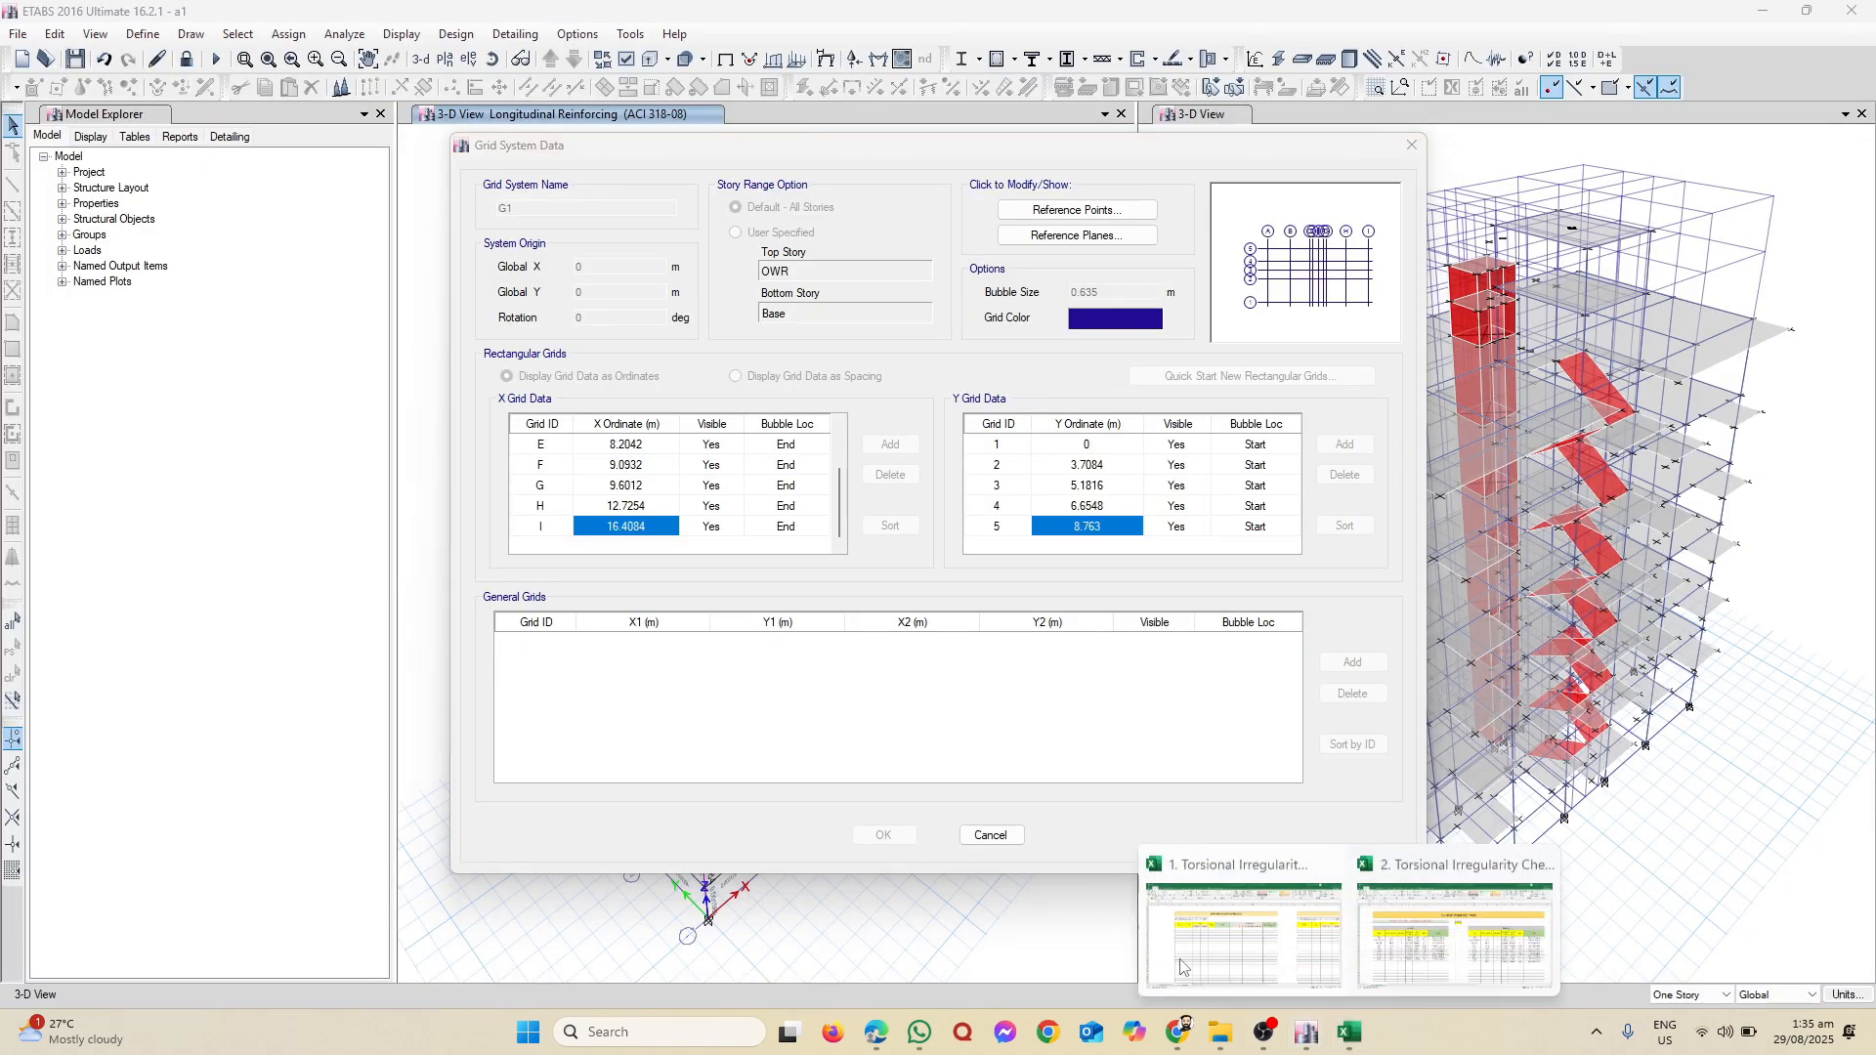
{"action": "left_click", "coordinate": [1281, 938]}
{"action": "left_click", "coordinate": [418, 441]}
{"action": "right_click", "coordinate": [417, 441]}
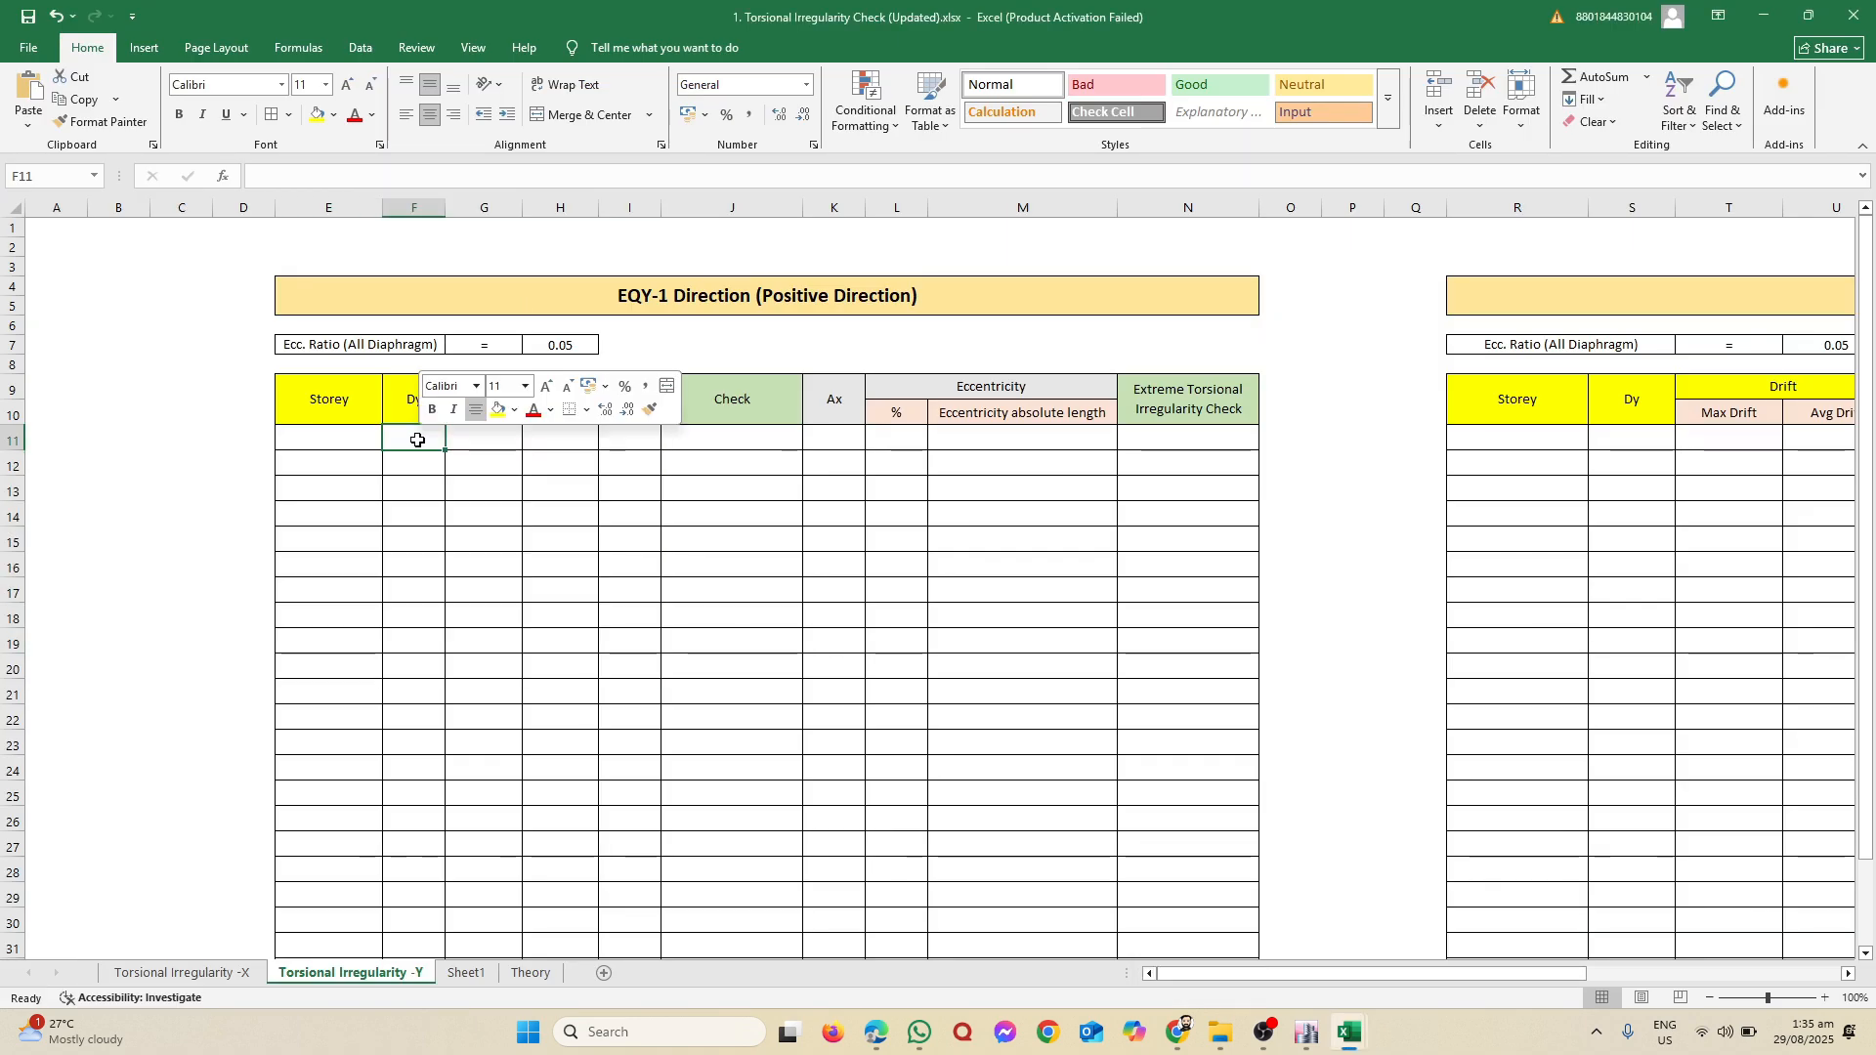
{"action": "left_click", "coordinate": [488, 555]}
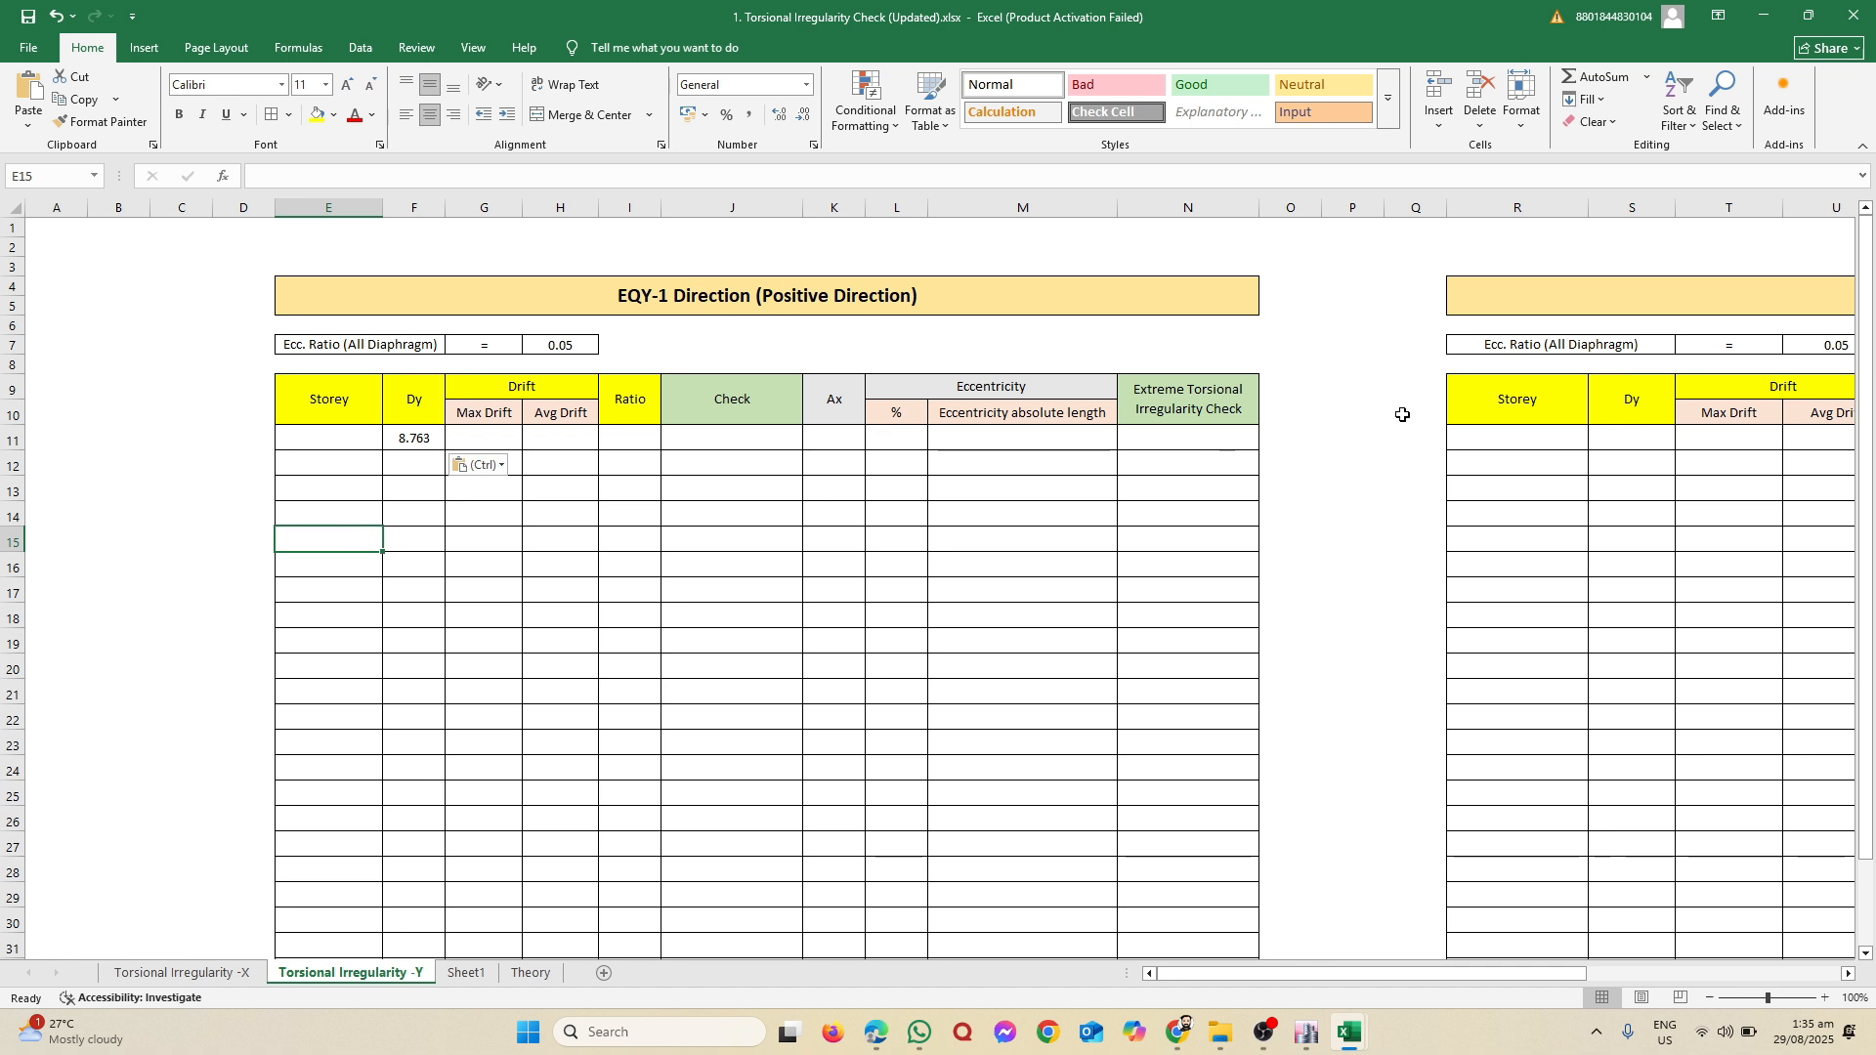
Step: Paste 8.763 as Dy into S11 of the second direction table, and return to the Torsional Irregularity -X sheet
{"action": "left_click", "coordinate": [1629, 441]}
{"action": "right_click", "coordinate": [1629, 441]}
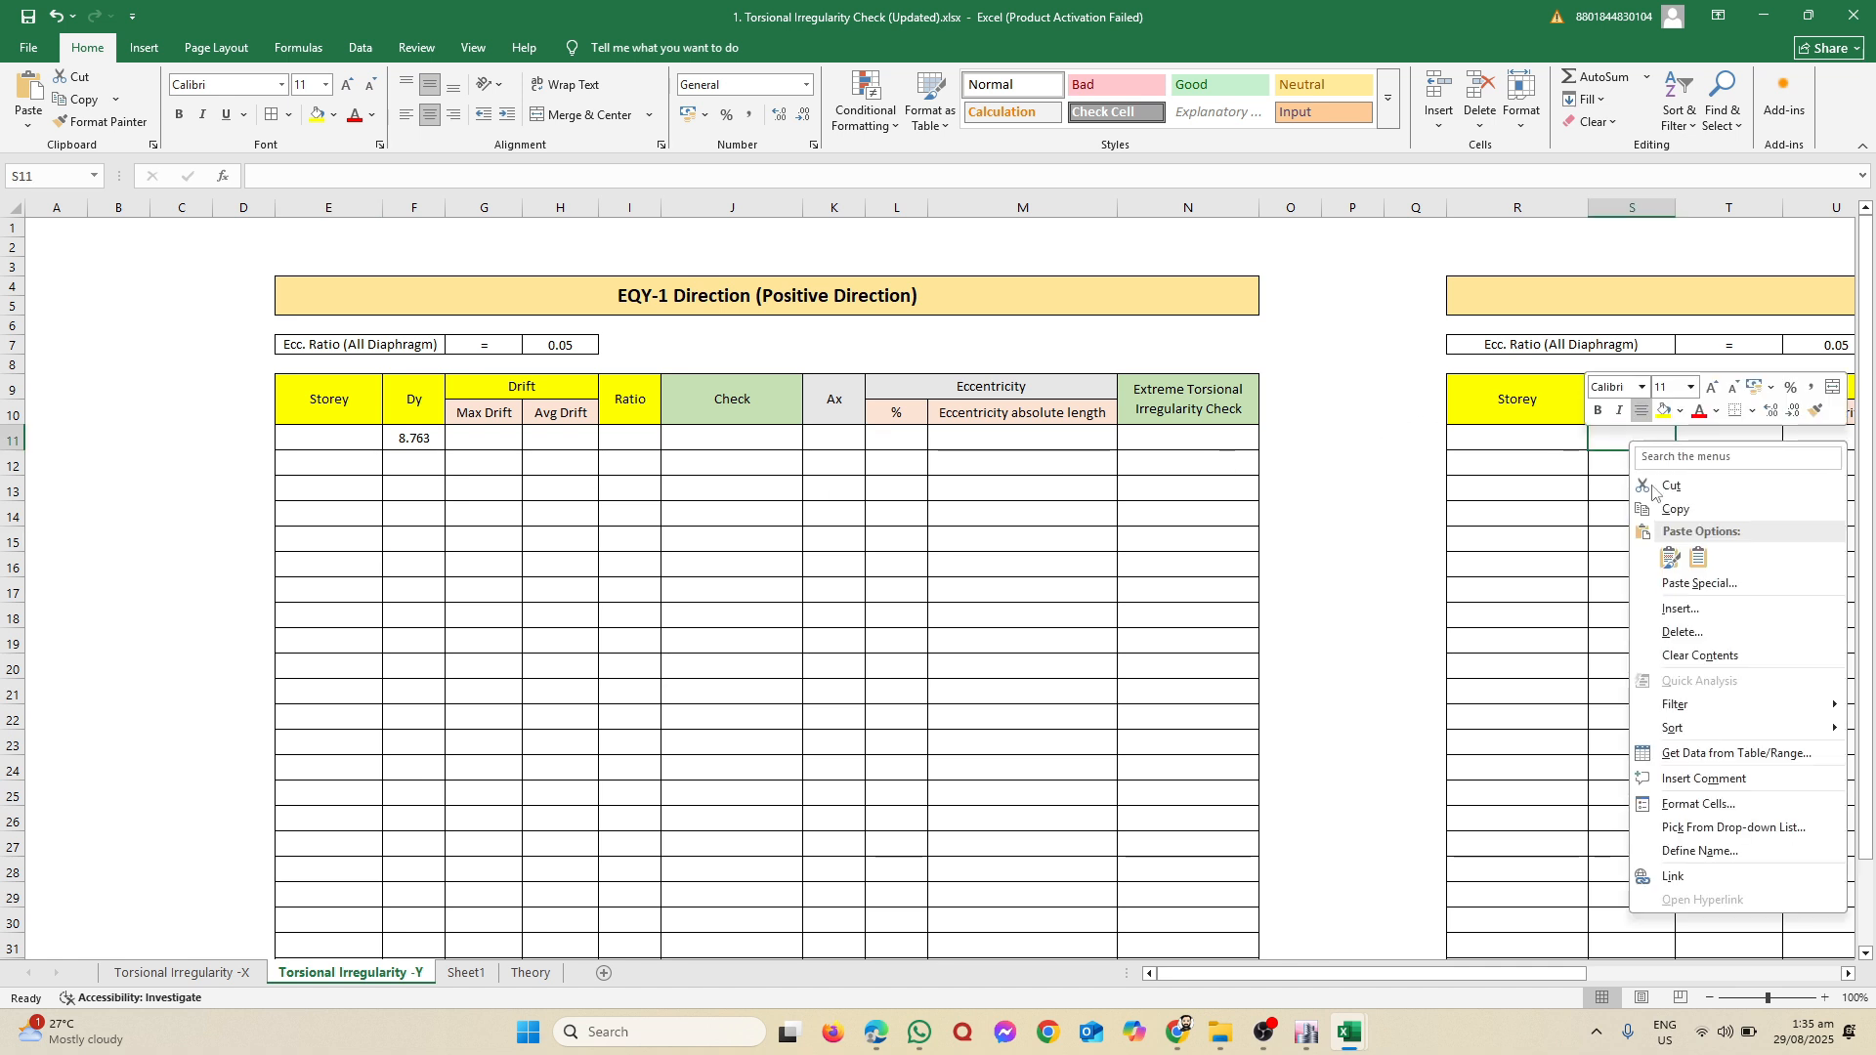
{"action": "left_click", "coordinate": [1699, 558]}
{"action": "left_click", "coordinate": [1331, 541]}
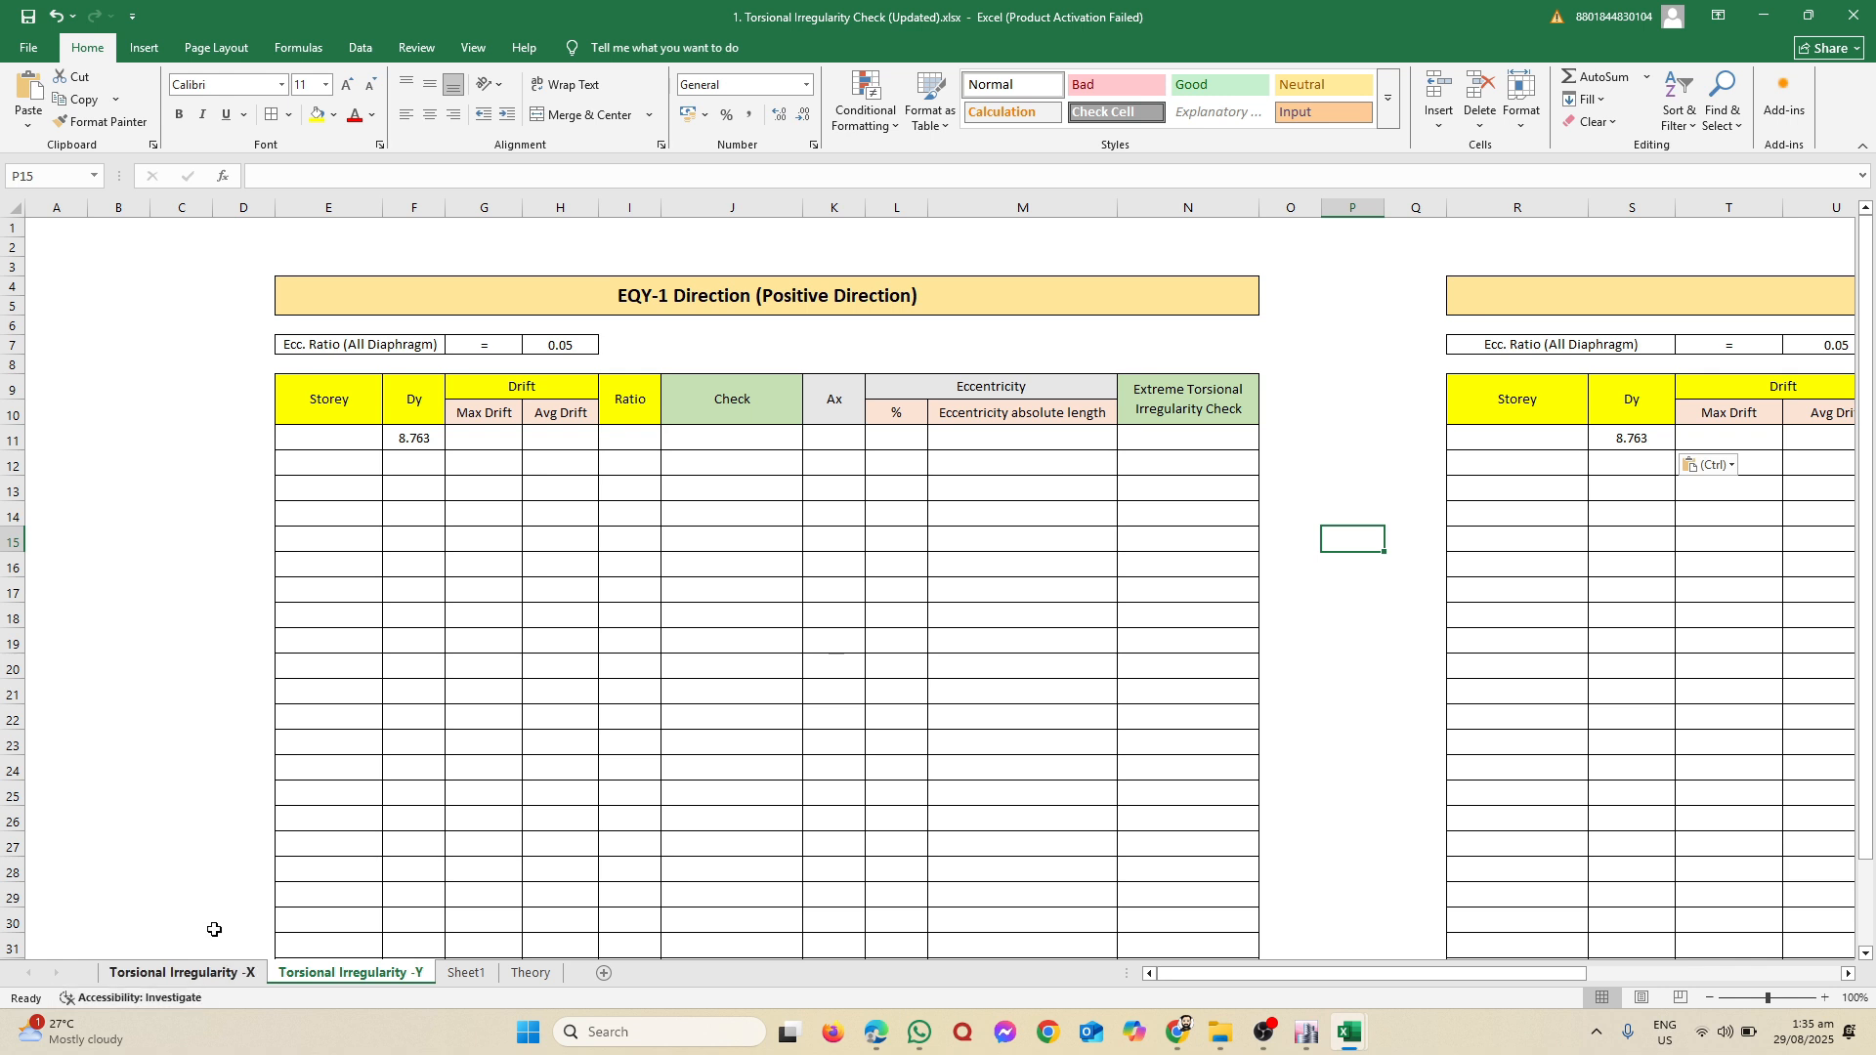
{"action": "left_click", "coordinate": [166, 970]}
{"action": "left_click", "coordinate": [1385, 805]}
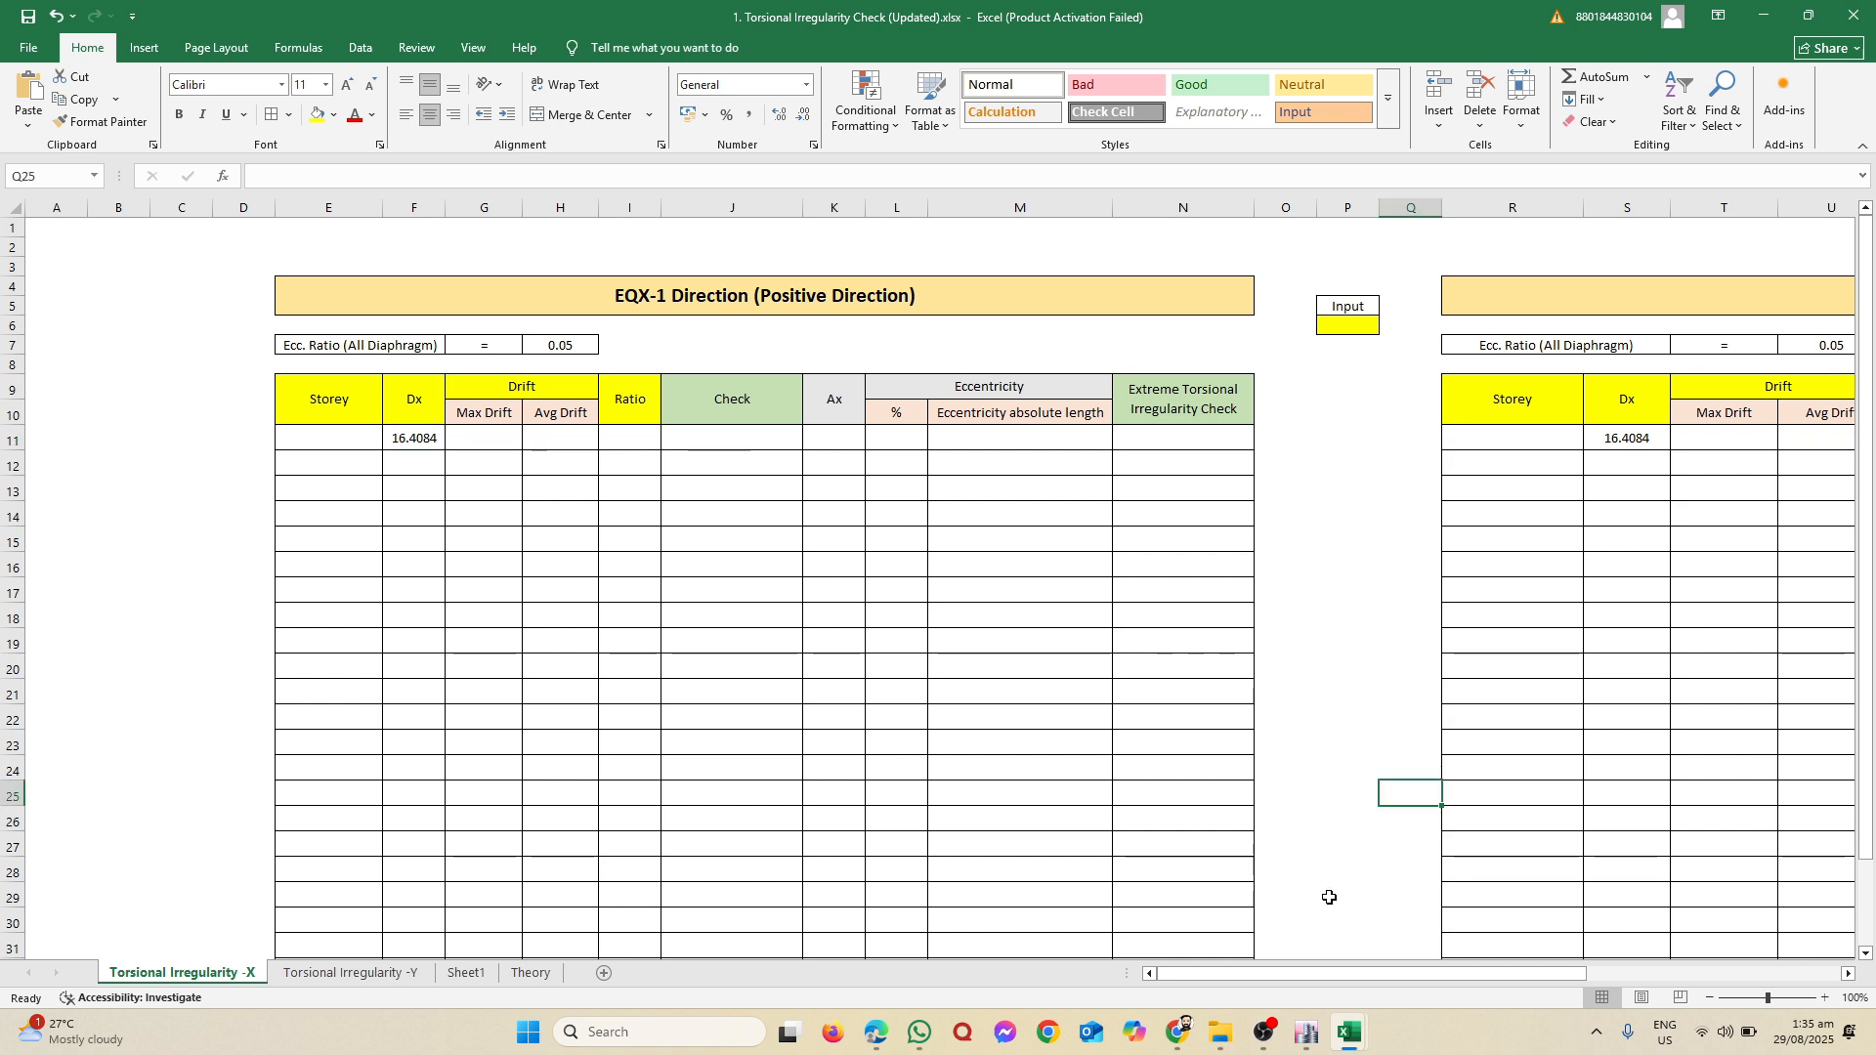
Step: Switch to ETABS, close the grid system and story data dialogs, and display the model's list of tables
{"action": "left_click", "coordinate": [1308, 1032]}
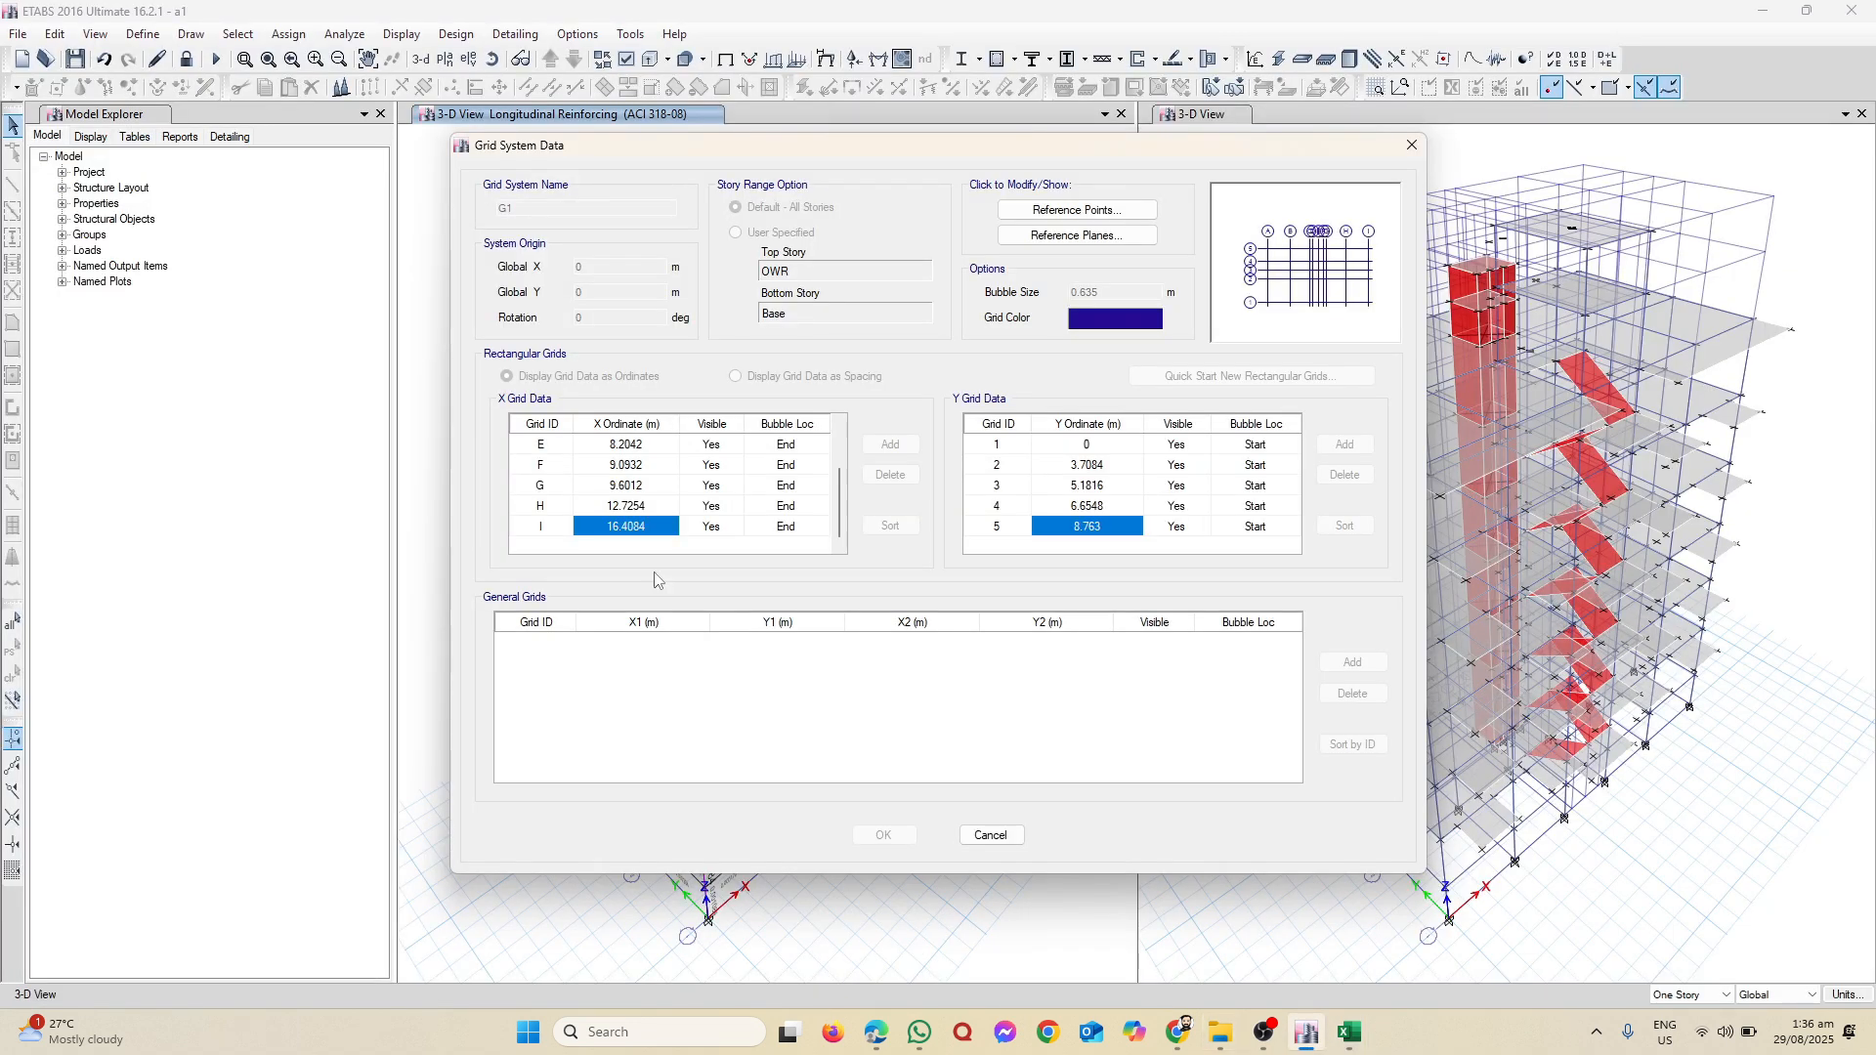
{"action": "left_click", "coordinate": [1411, 145]}
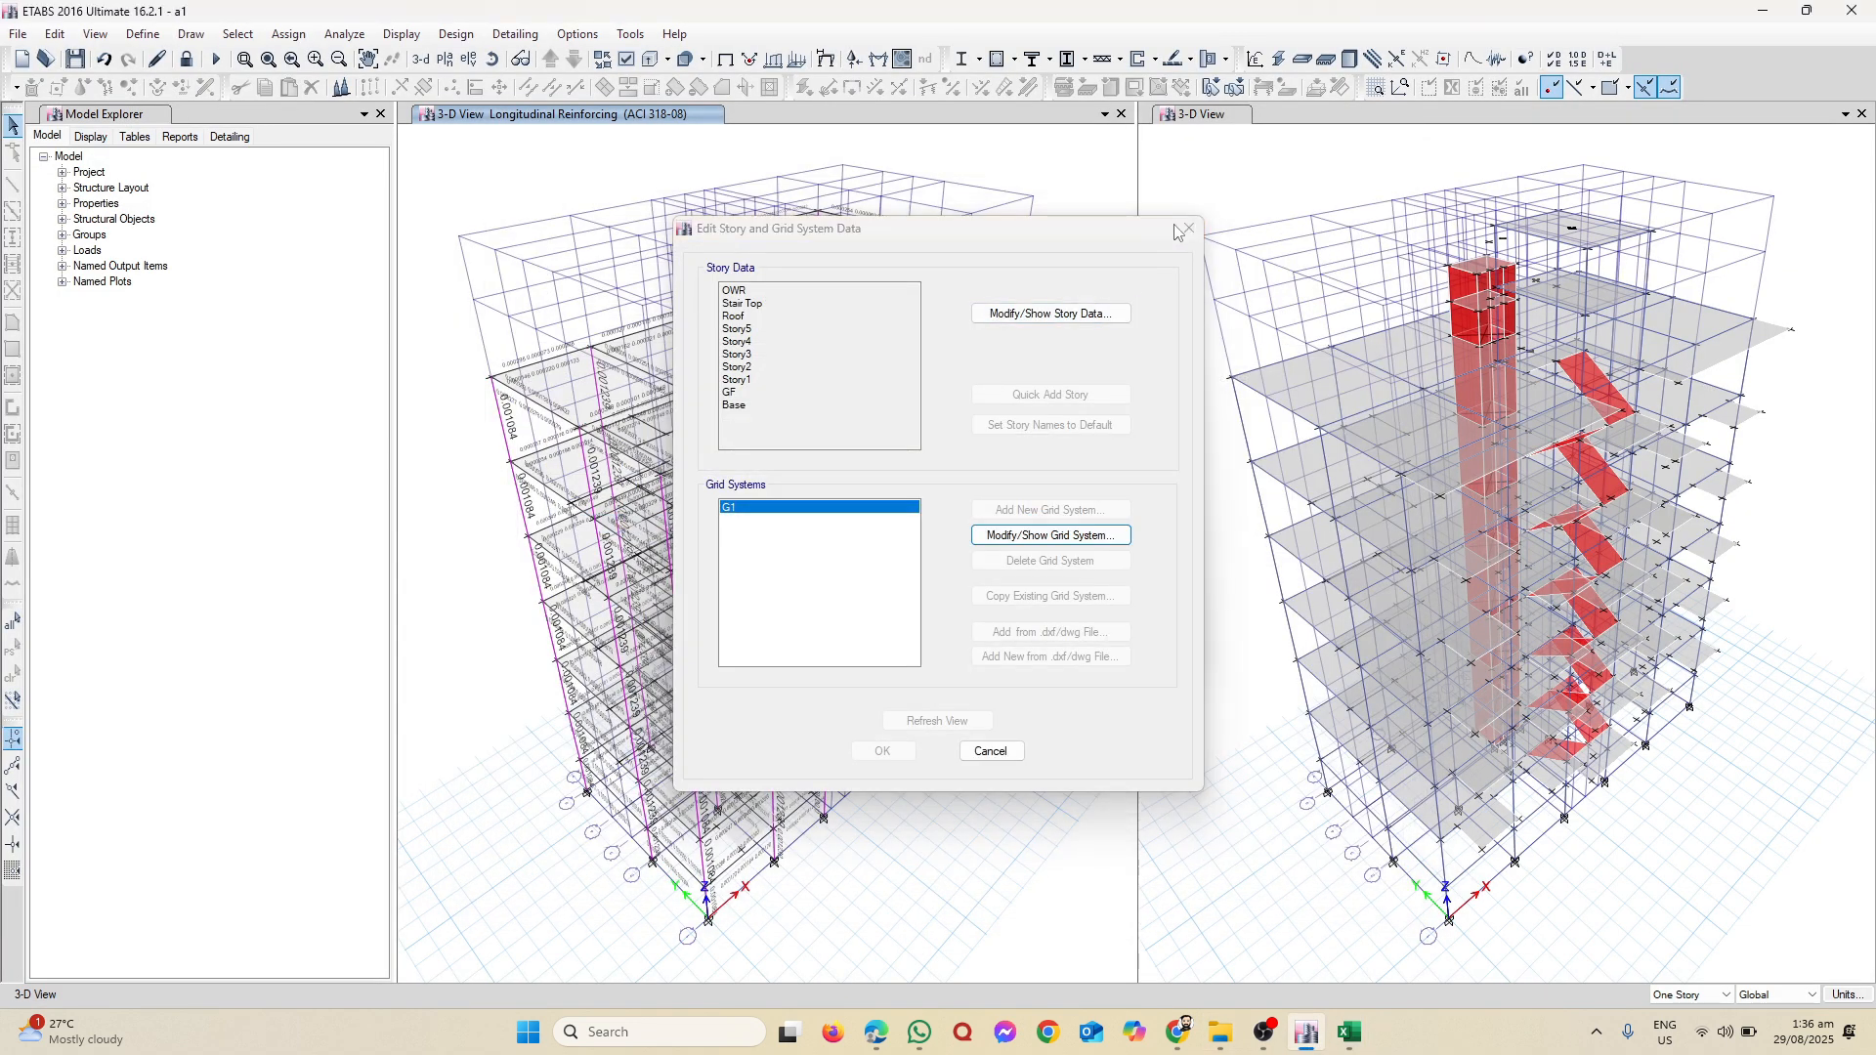
{"action": "left_click", "coordinate": [1187, 229]}
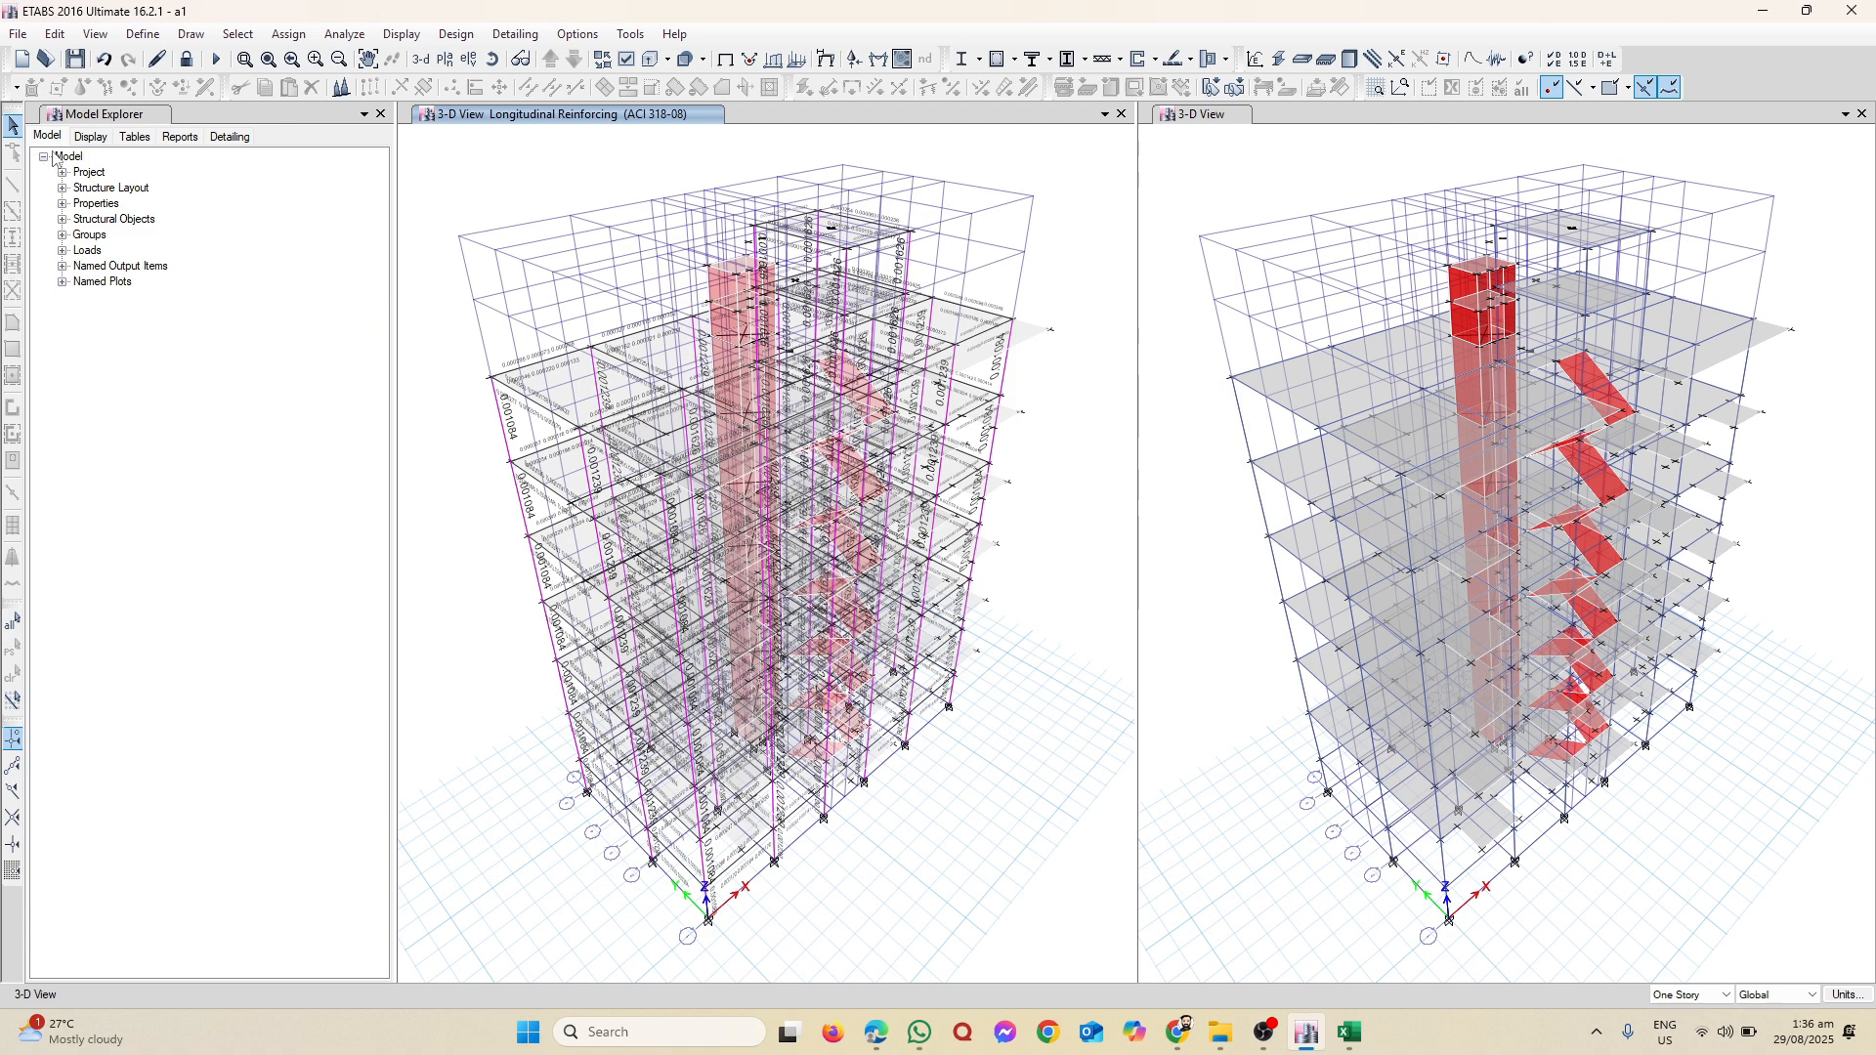
{"action": "left_click", "coordinate": [135, 137]}
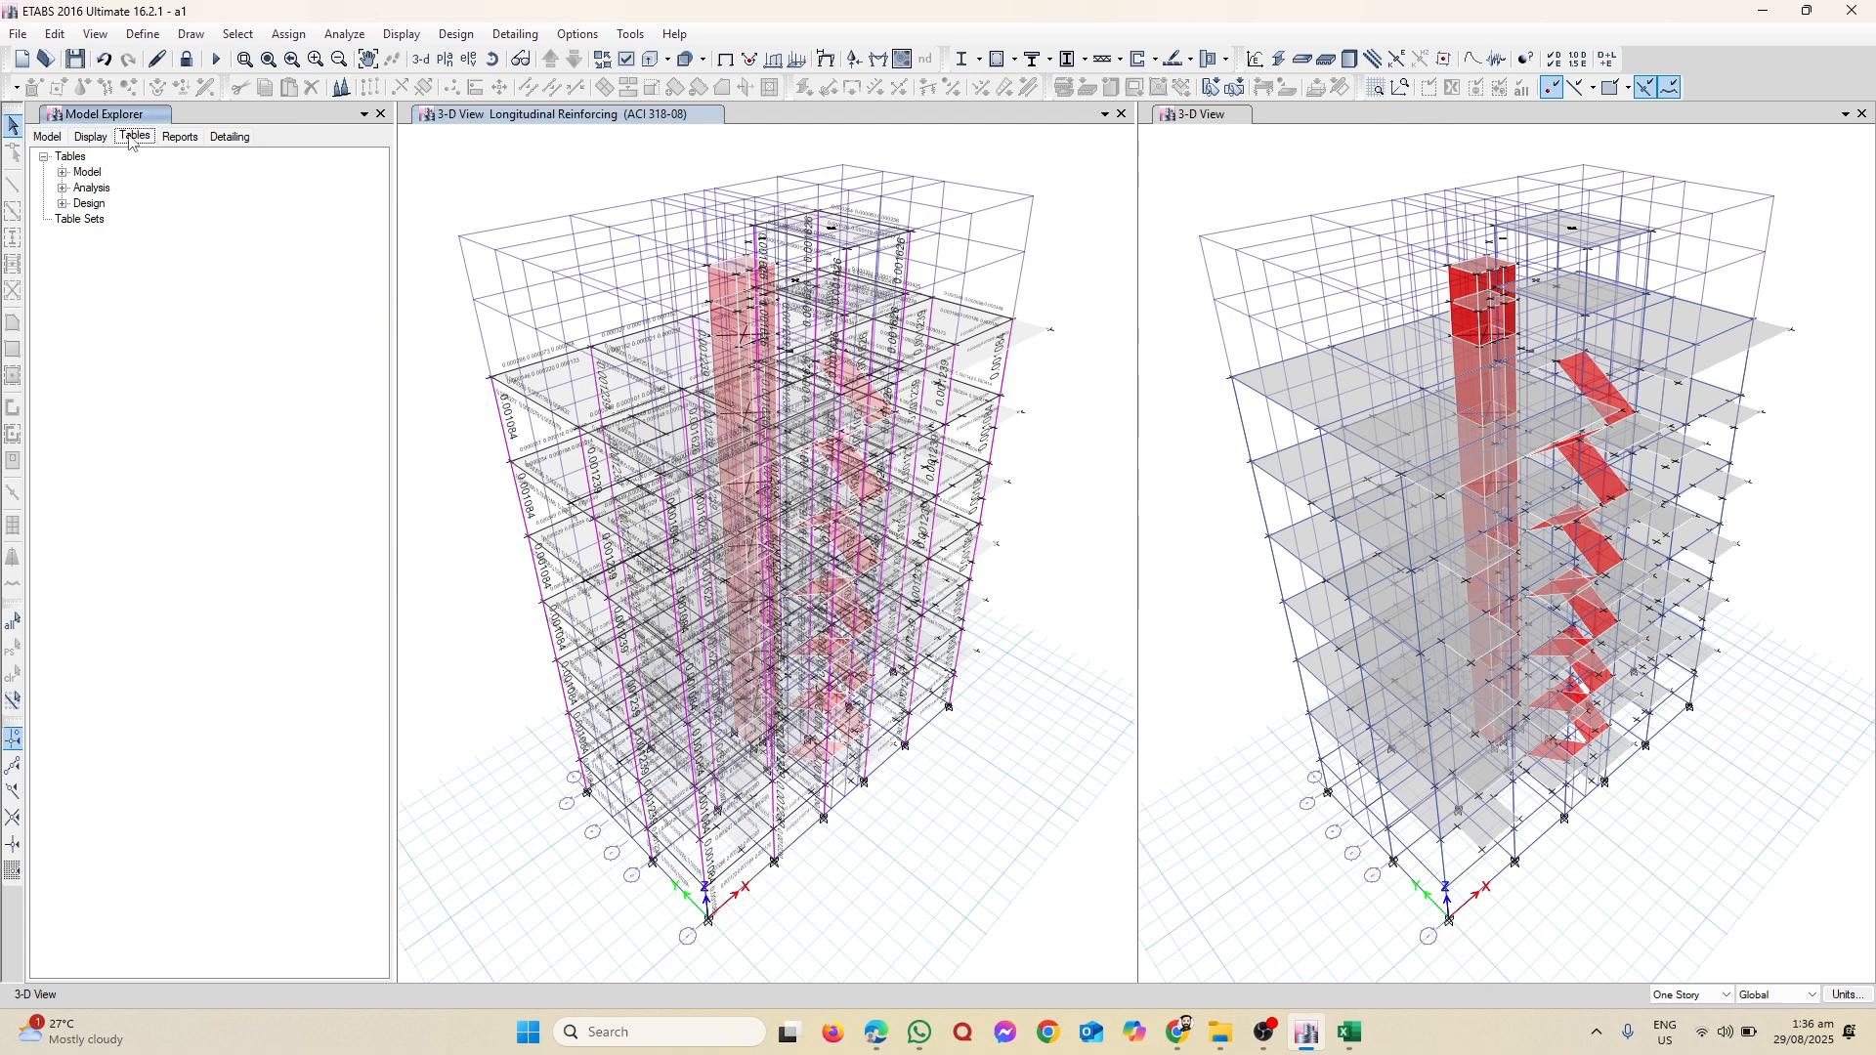
Step: Open the Diaphragm Max/Avg Drifts table from the displacement results of the analysis, checking the Excel check sheet along the way
{"action": "left_click", "coordinate": [63, 188]}
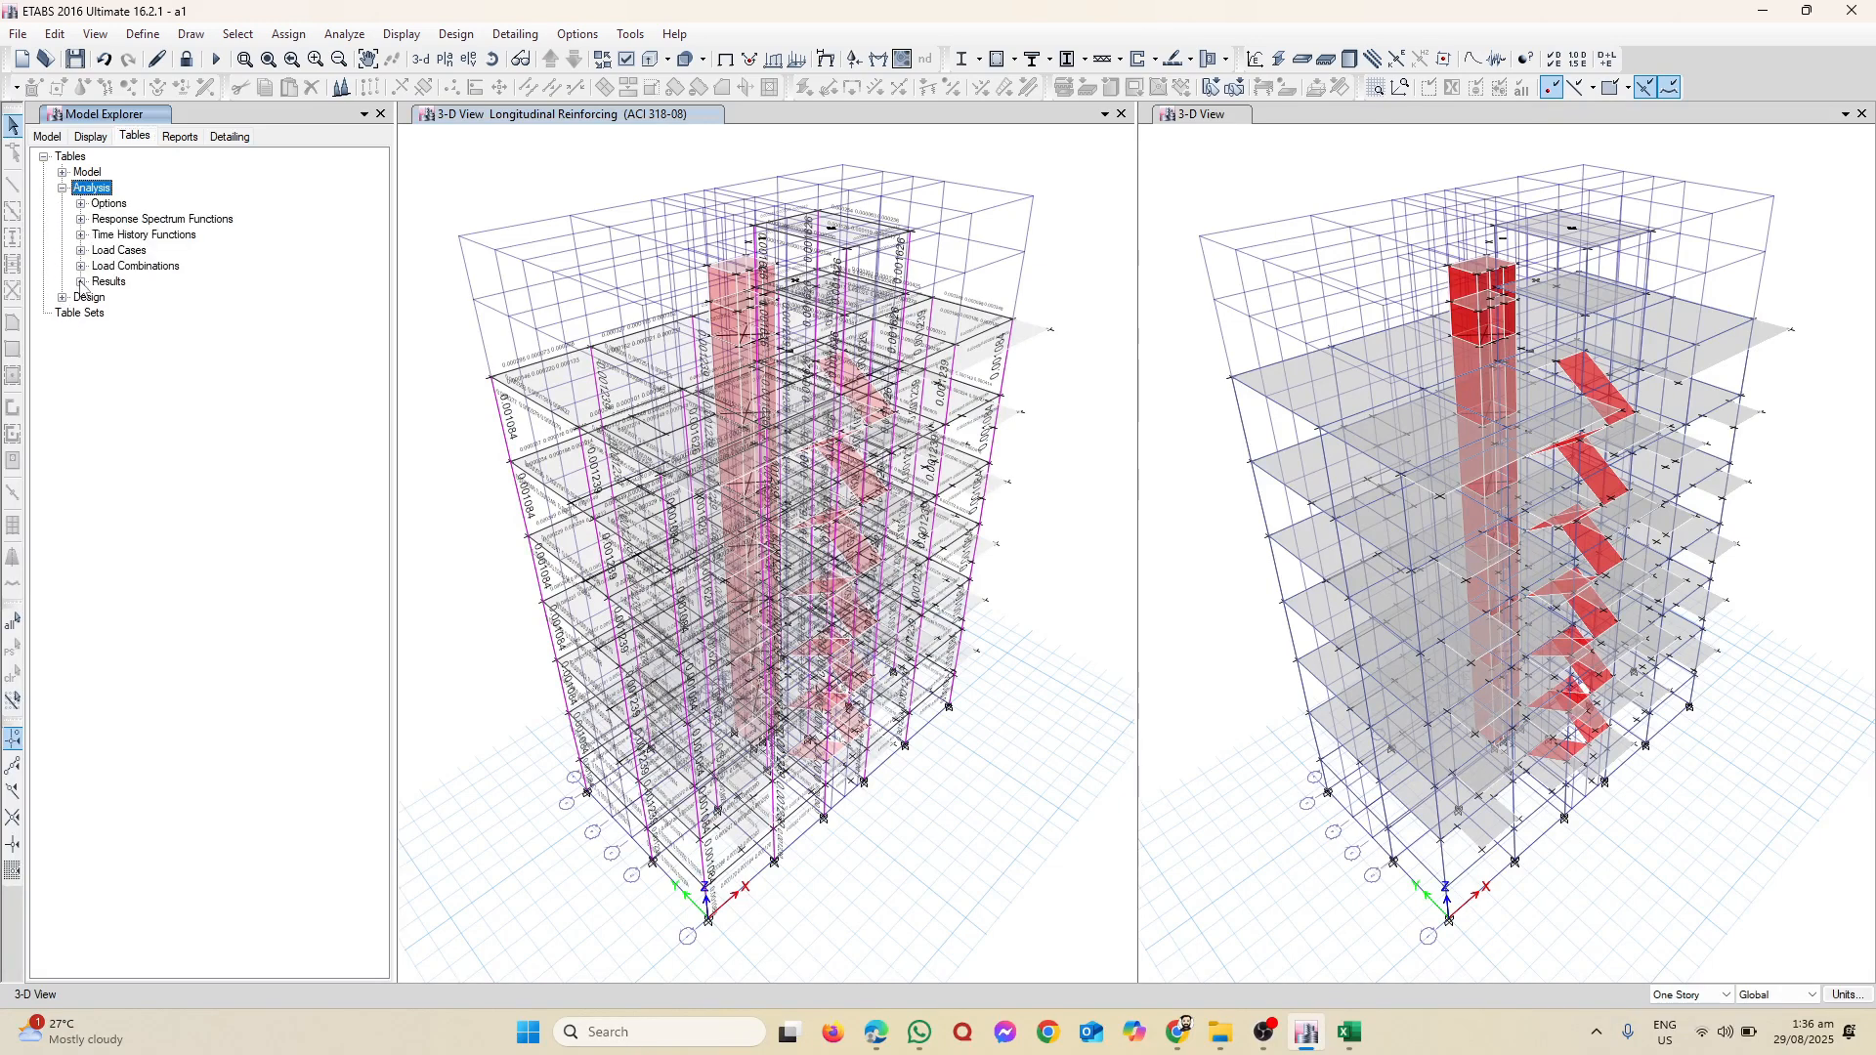
{"action": "left_click", "coordinate": [81, 282]}
{"action": "left_click", "coordinate": [99, 297]}
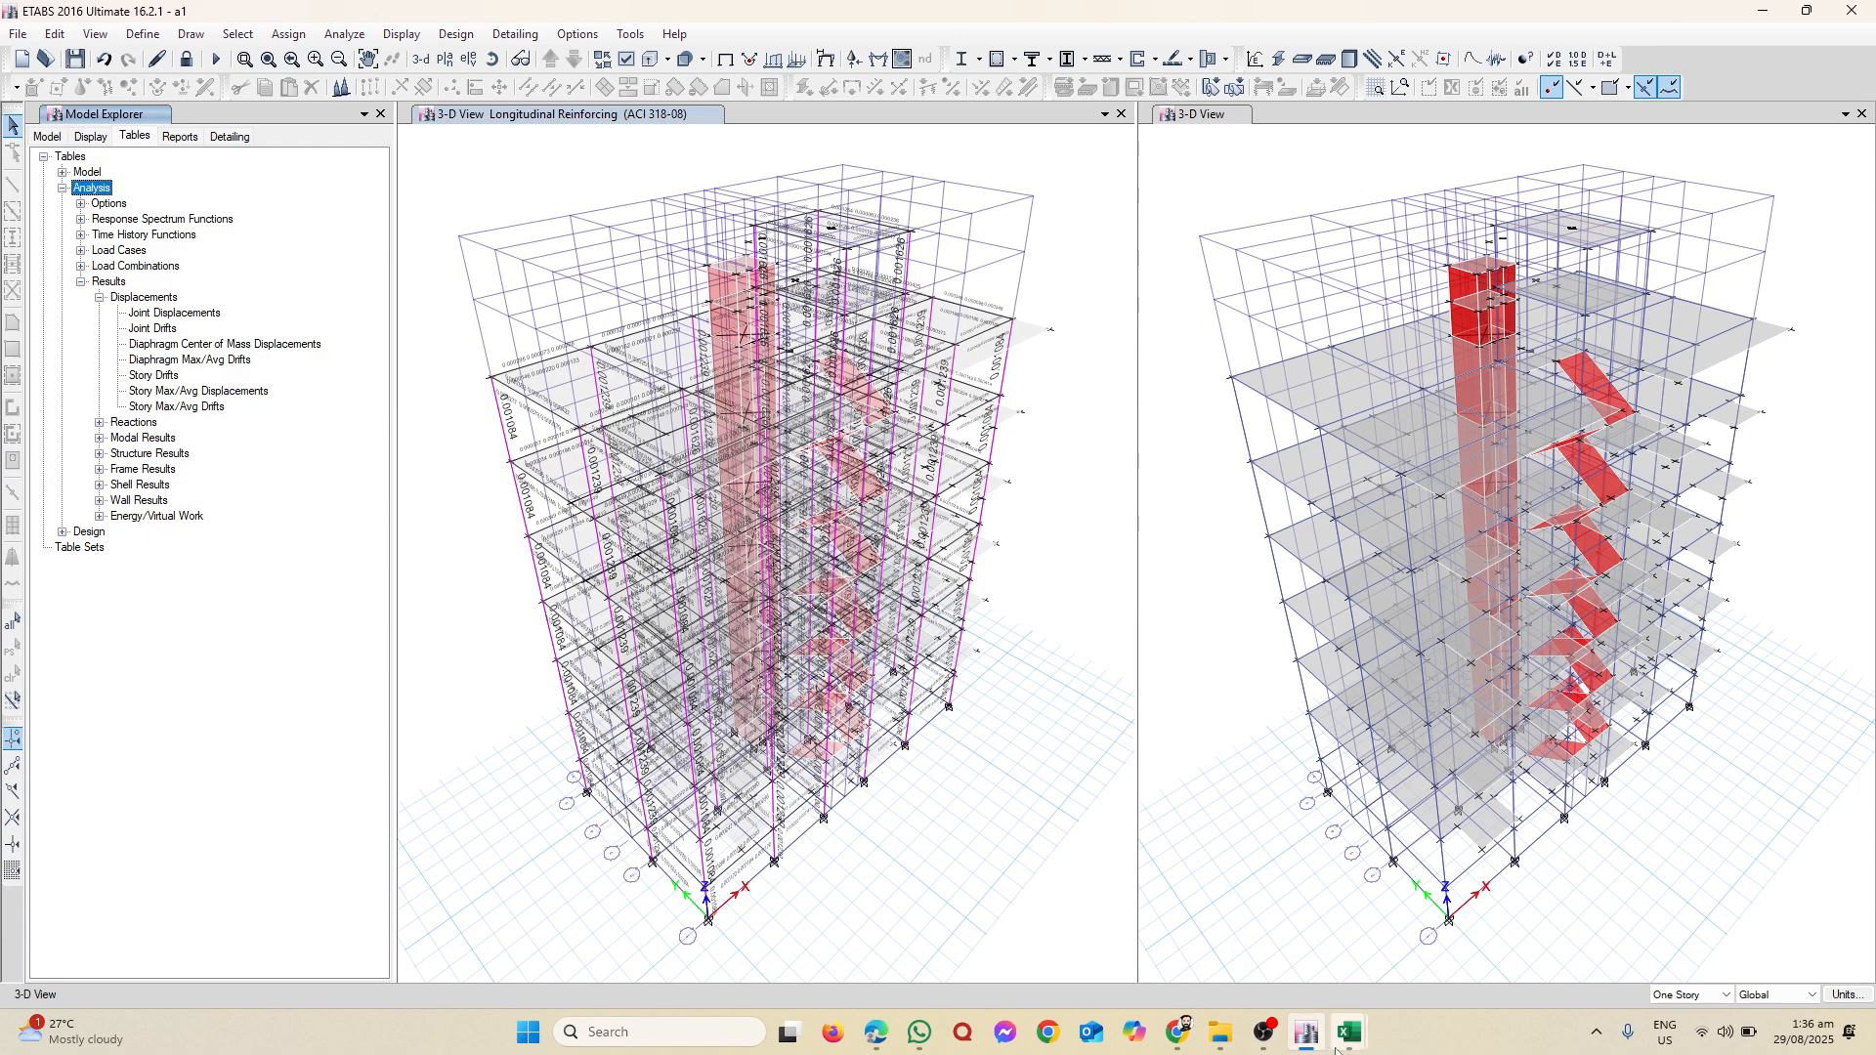
{"action": "mouse_move", "coordinate": [1352, 1040]}
{"action": "left_click", "coordinate": [1286, 933]}
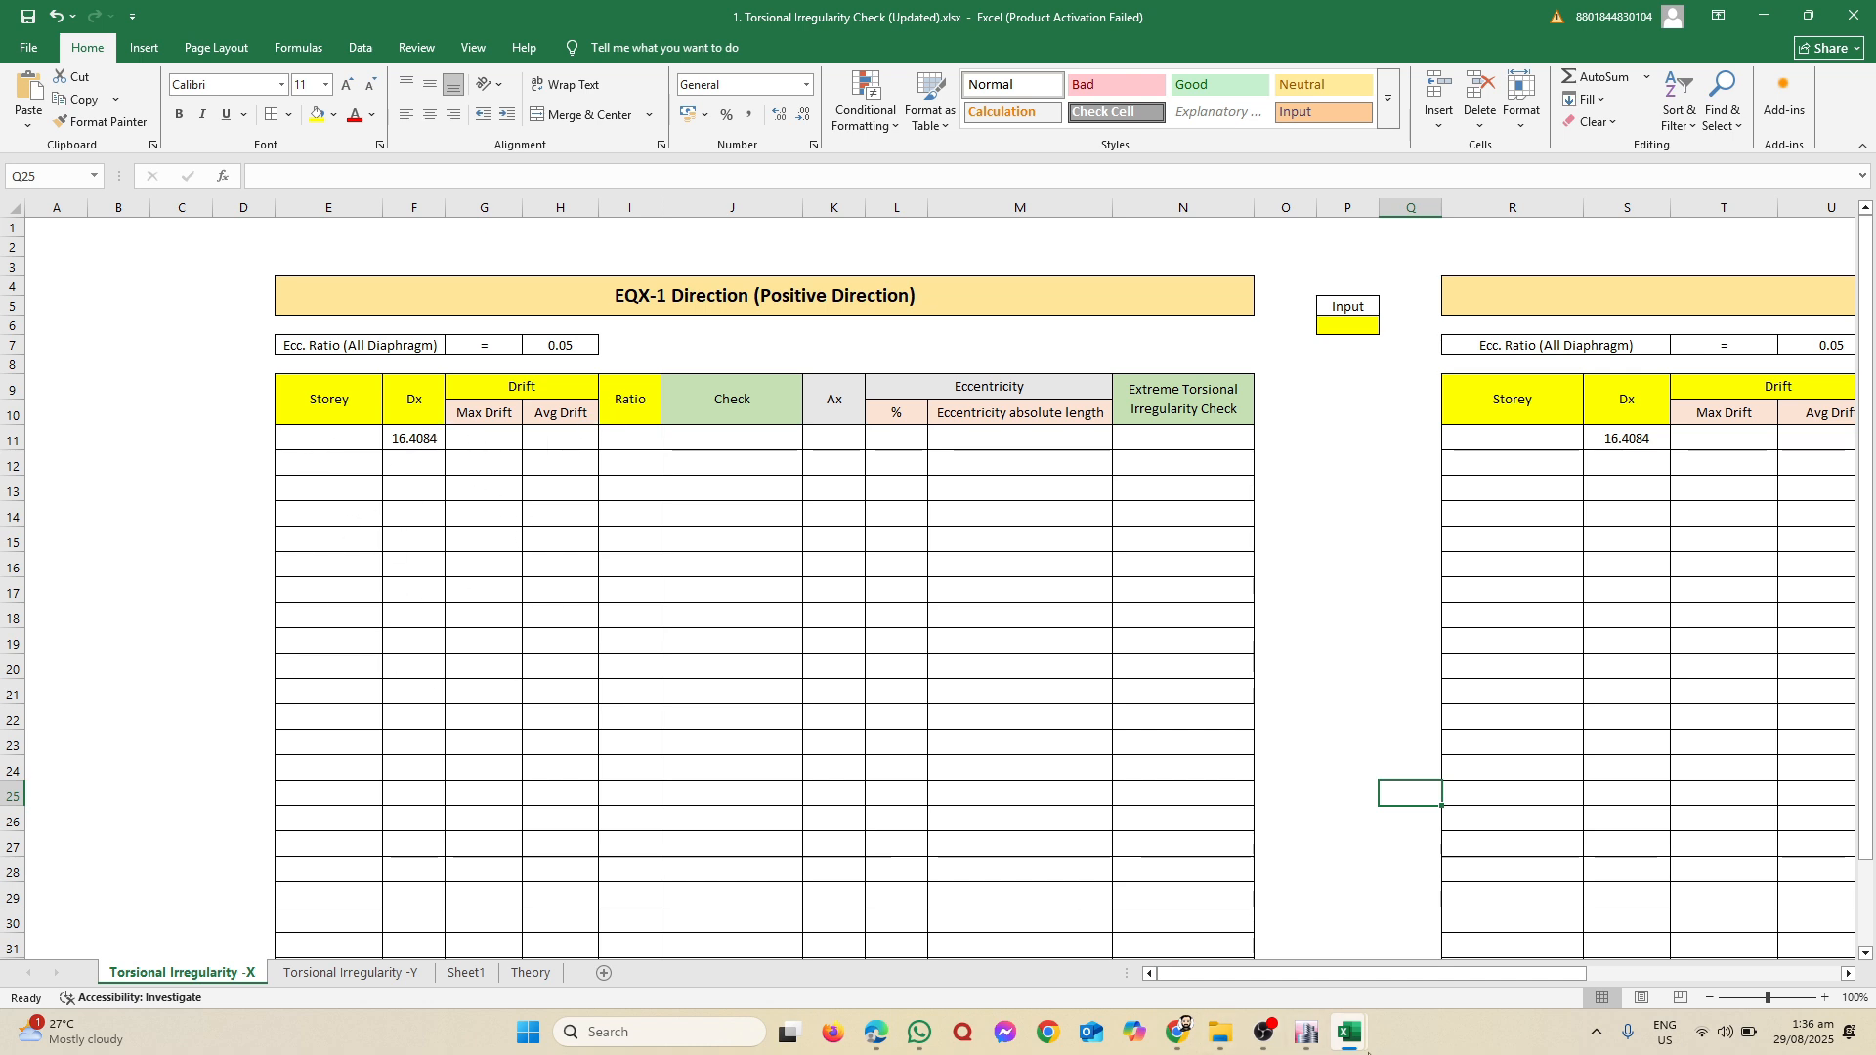
{"action": "left_click", "coordinate": [1307, 1031]}
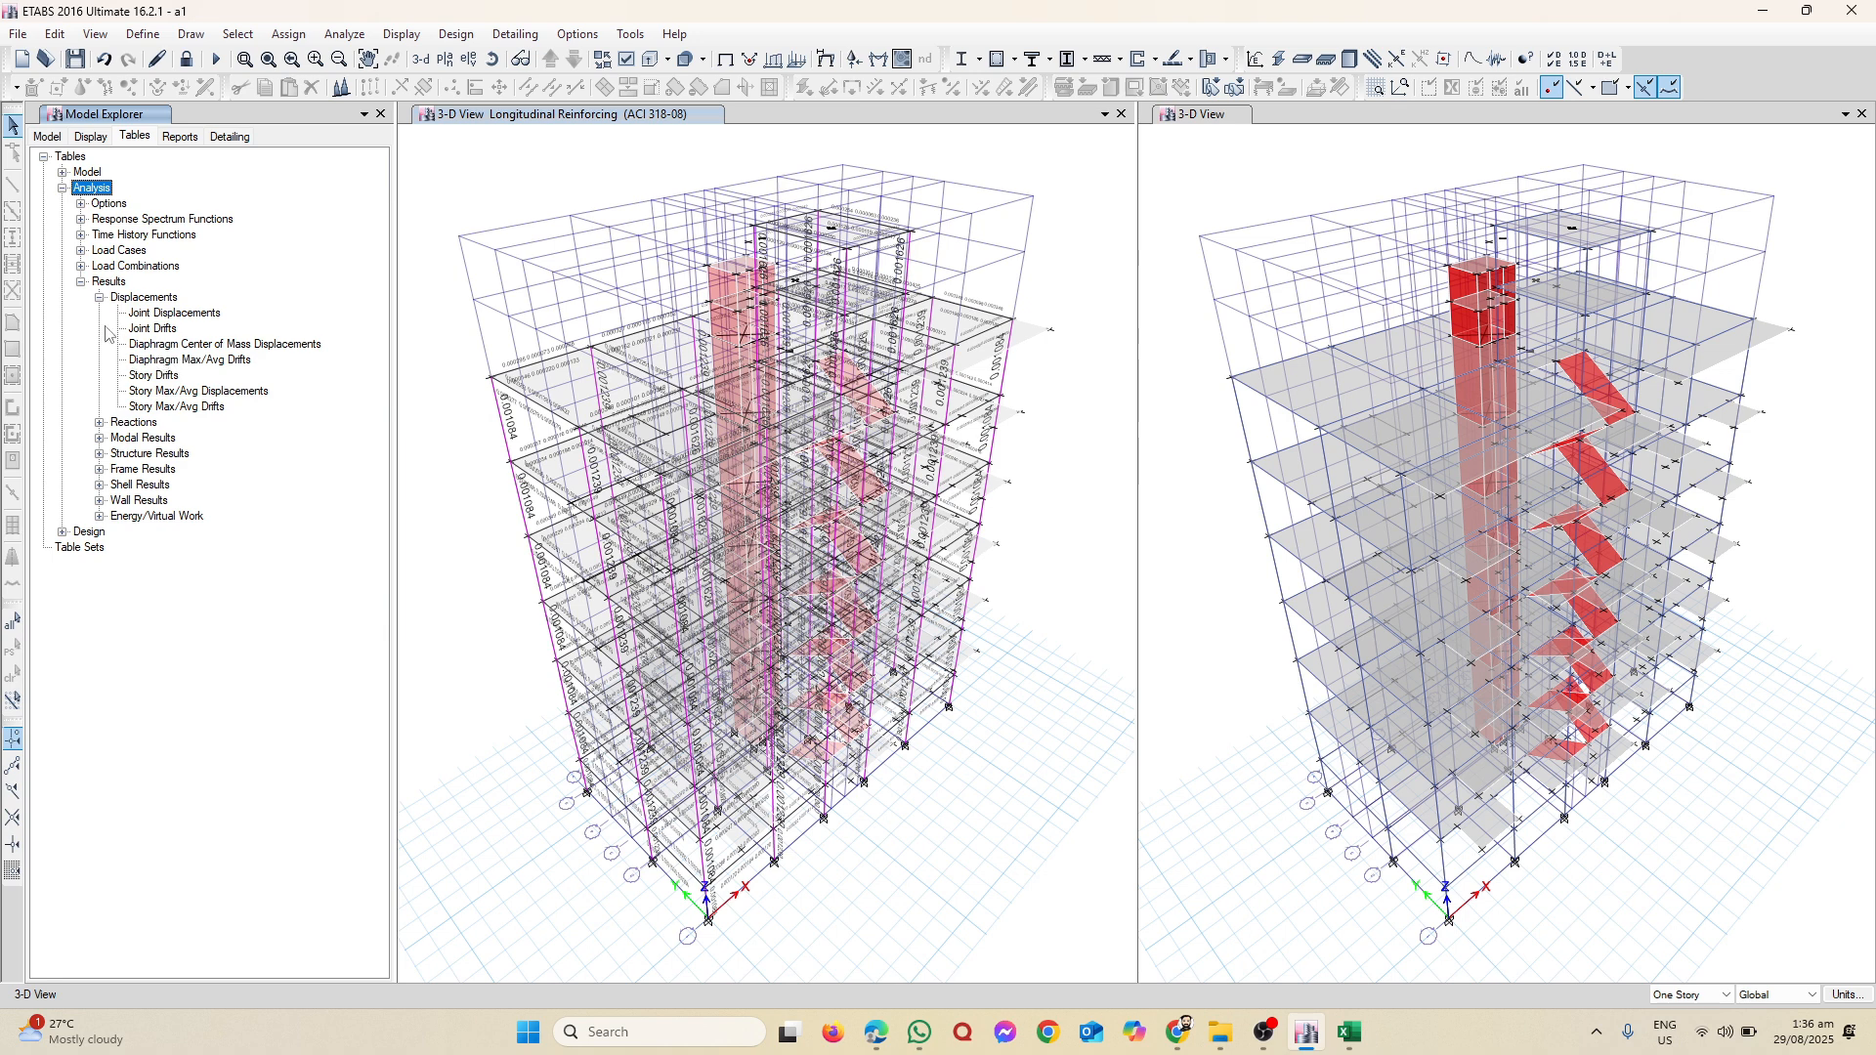
{"action": "double_click", "coordinate": [241, 361]}
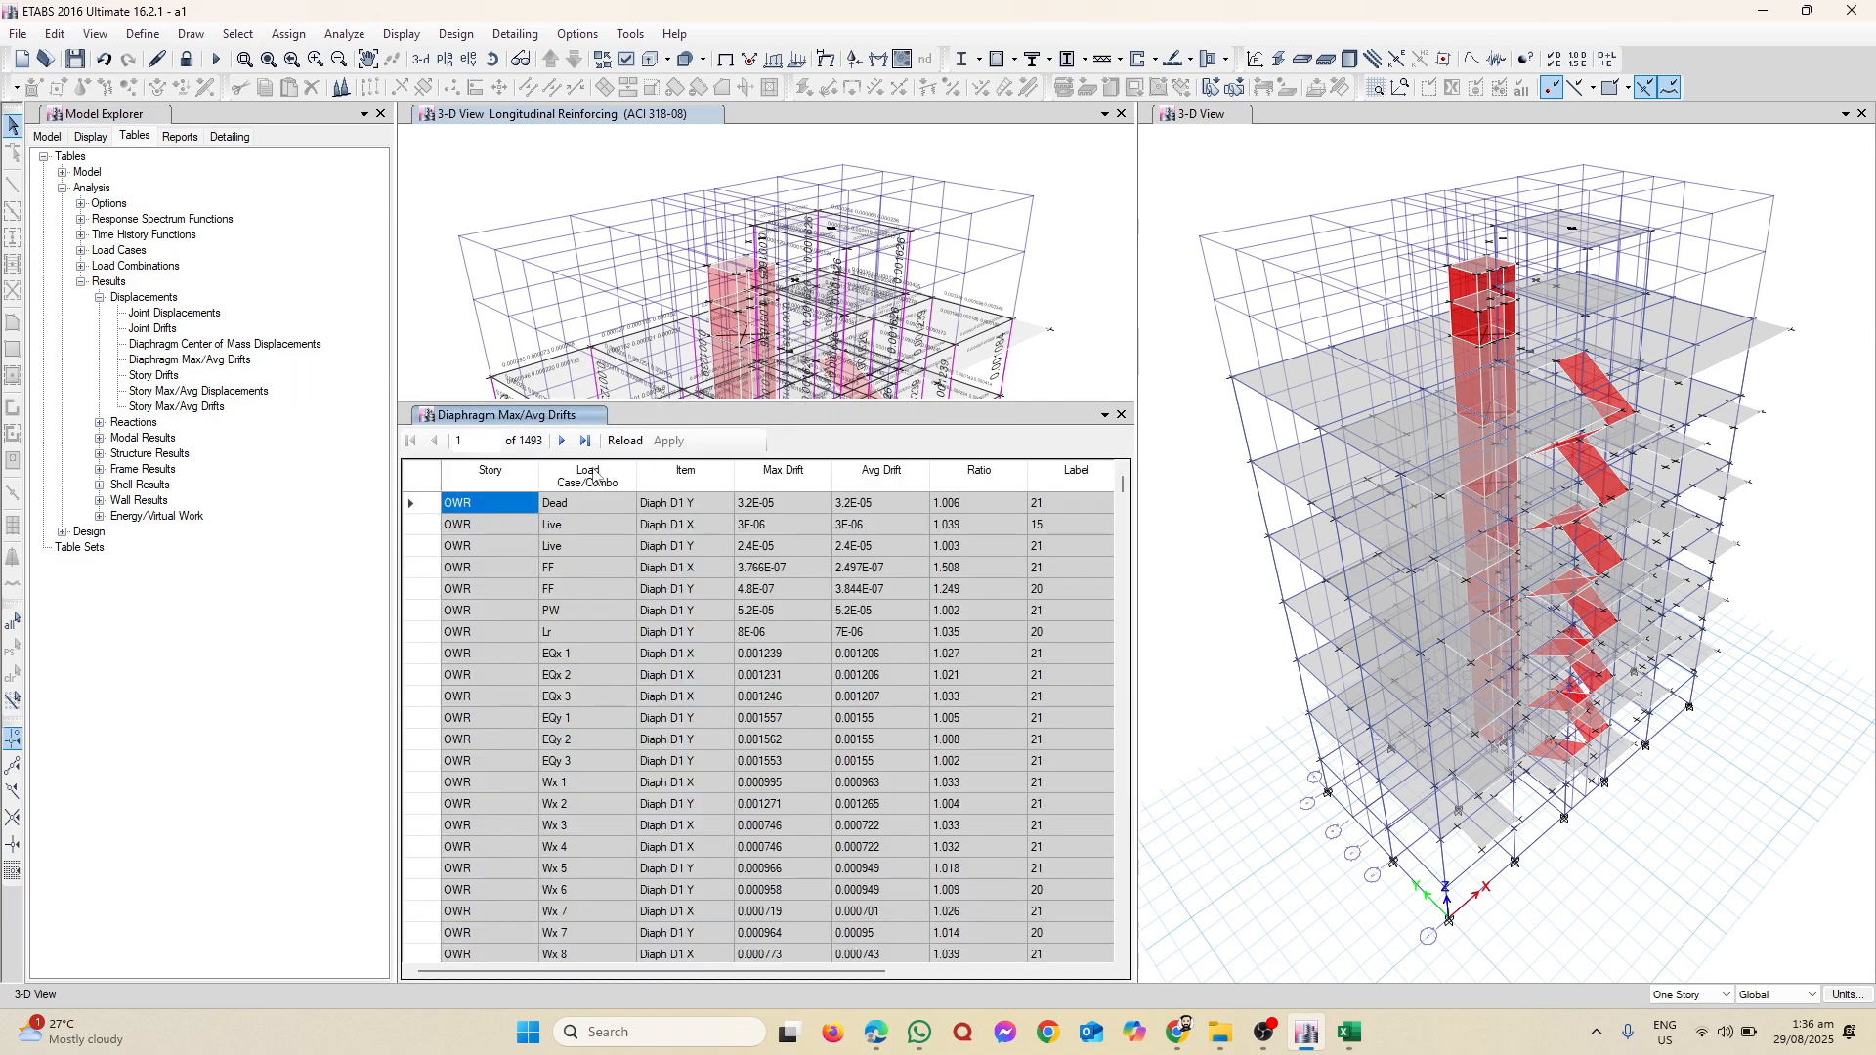
Step: Filter the diaphragm drift table by load case EQx 1
{"action": "left_click", "coordinate": [591, 476]}
{"action": "right_click", "coordinate": [591, 476]}
{"action": "scroll", "coordinate": [703, 525], "scroll_direction": "down", "scroll_amount": 5}
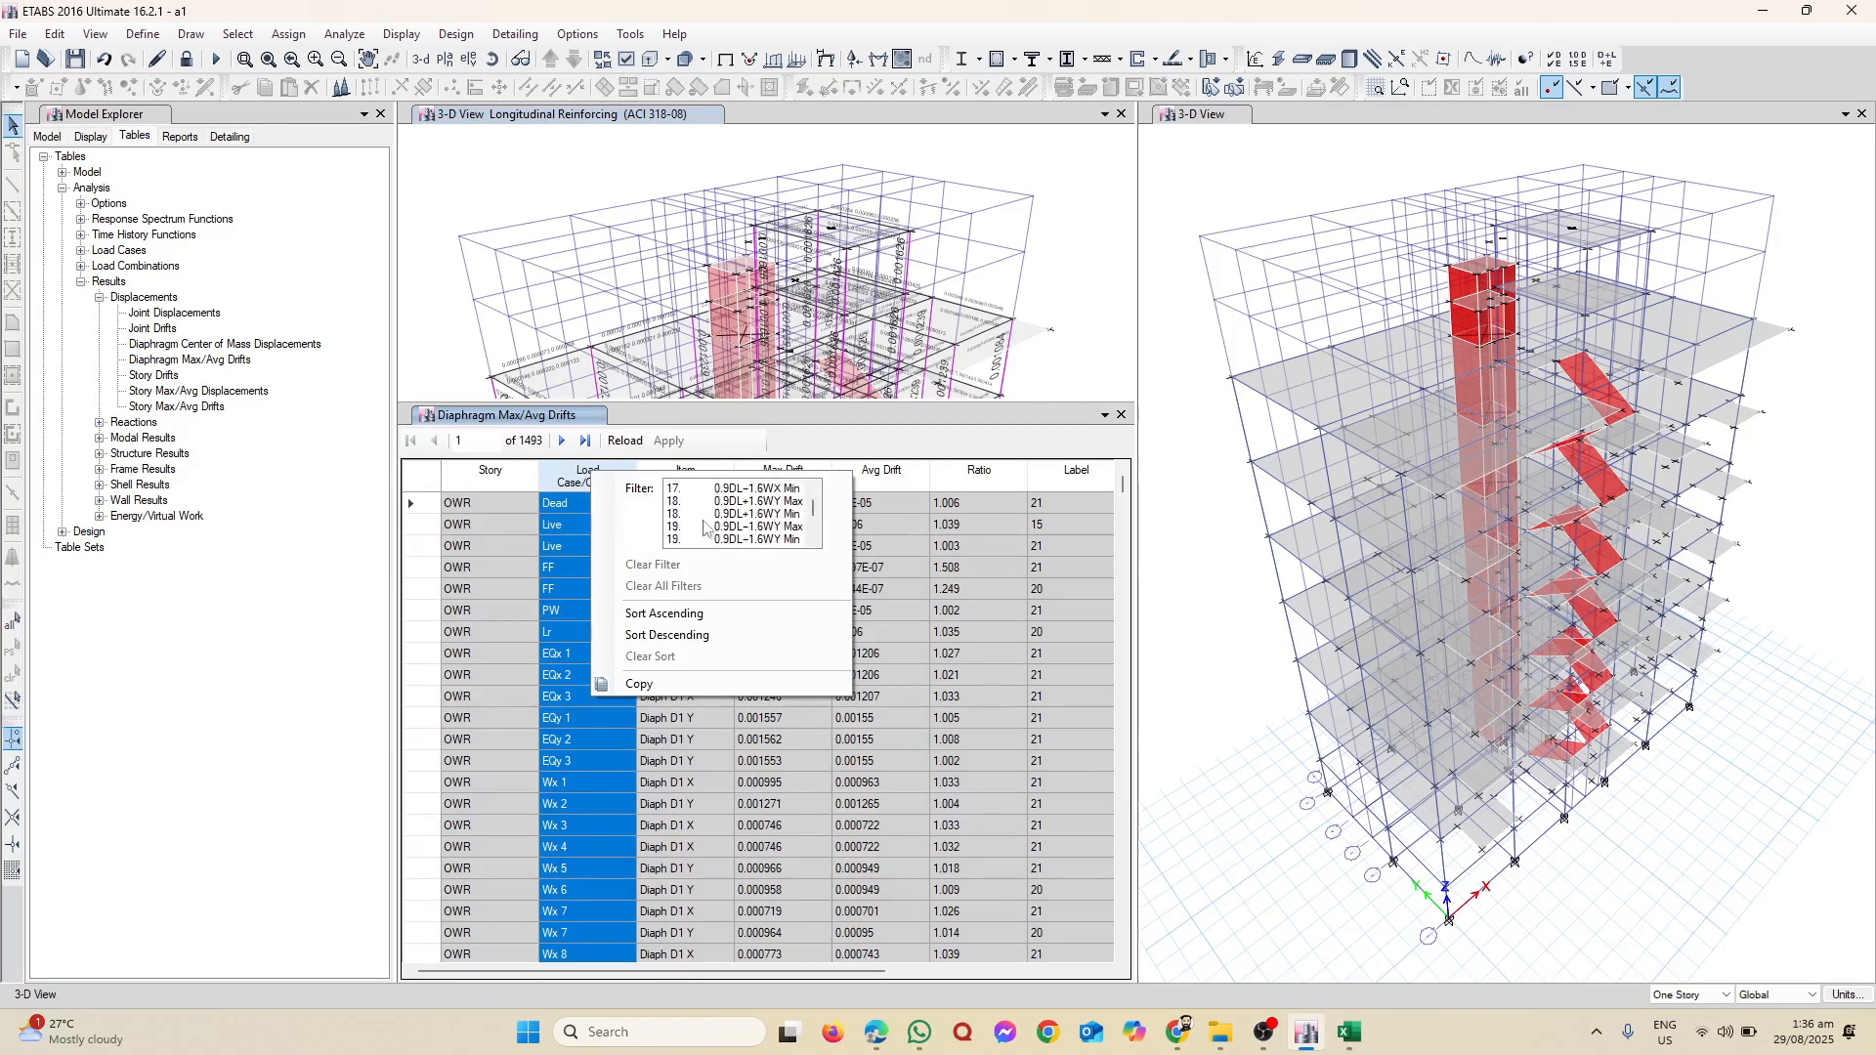
{"action": "scroll", "coordinate": [699, 525], "scroll_direction": "down", "scroll_amount": 6}
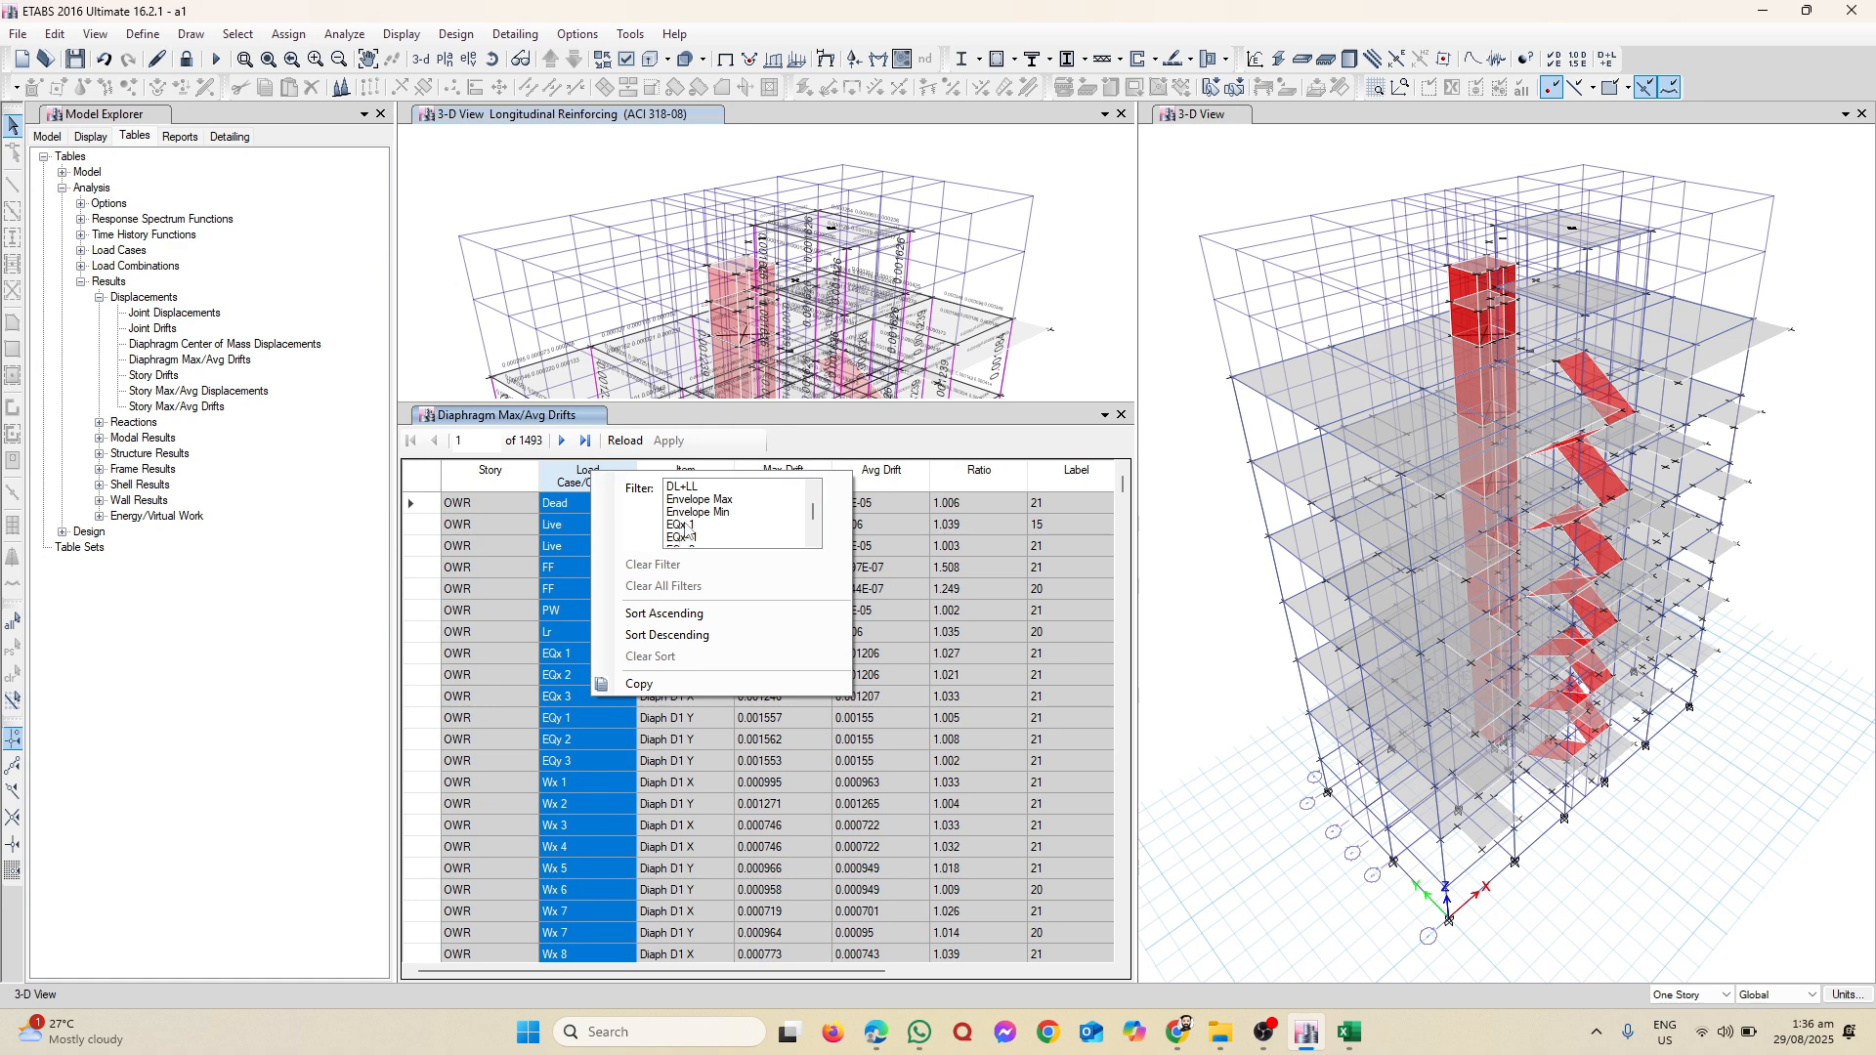
{"action": "left_click", "coordinate": [686, 529]}
{"action": "left_click", "coordinate": [501, 740]}
Step: Copy the story names from OWR to GF in the filtered drift table
{"action": "left_click_drag", "start_coordinate": [497, 502], "coordinate": [478, 672]}
{"action": "right_click", "coordinate": [480, 643]}
{"action": "left_click", "coordinate": [547, 681]}
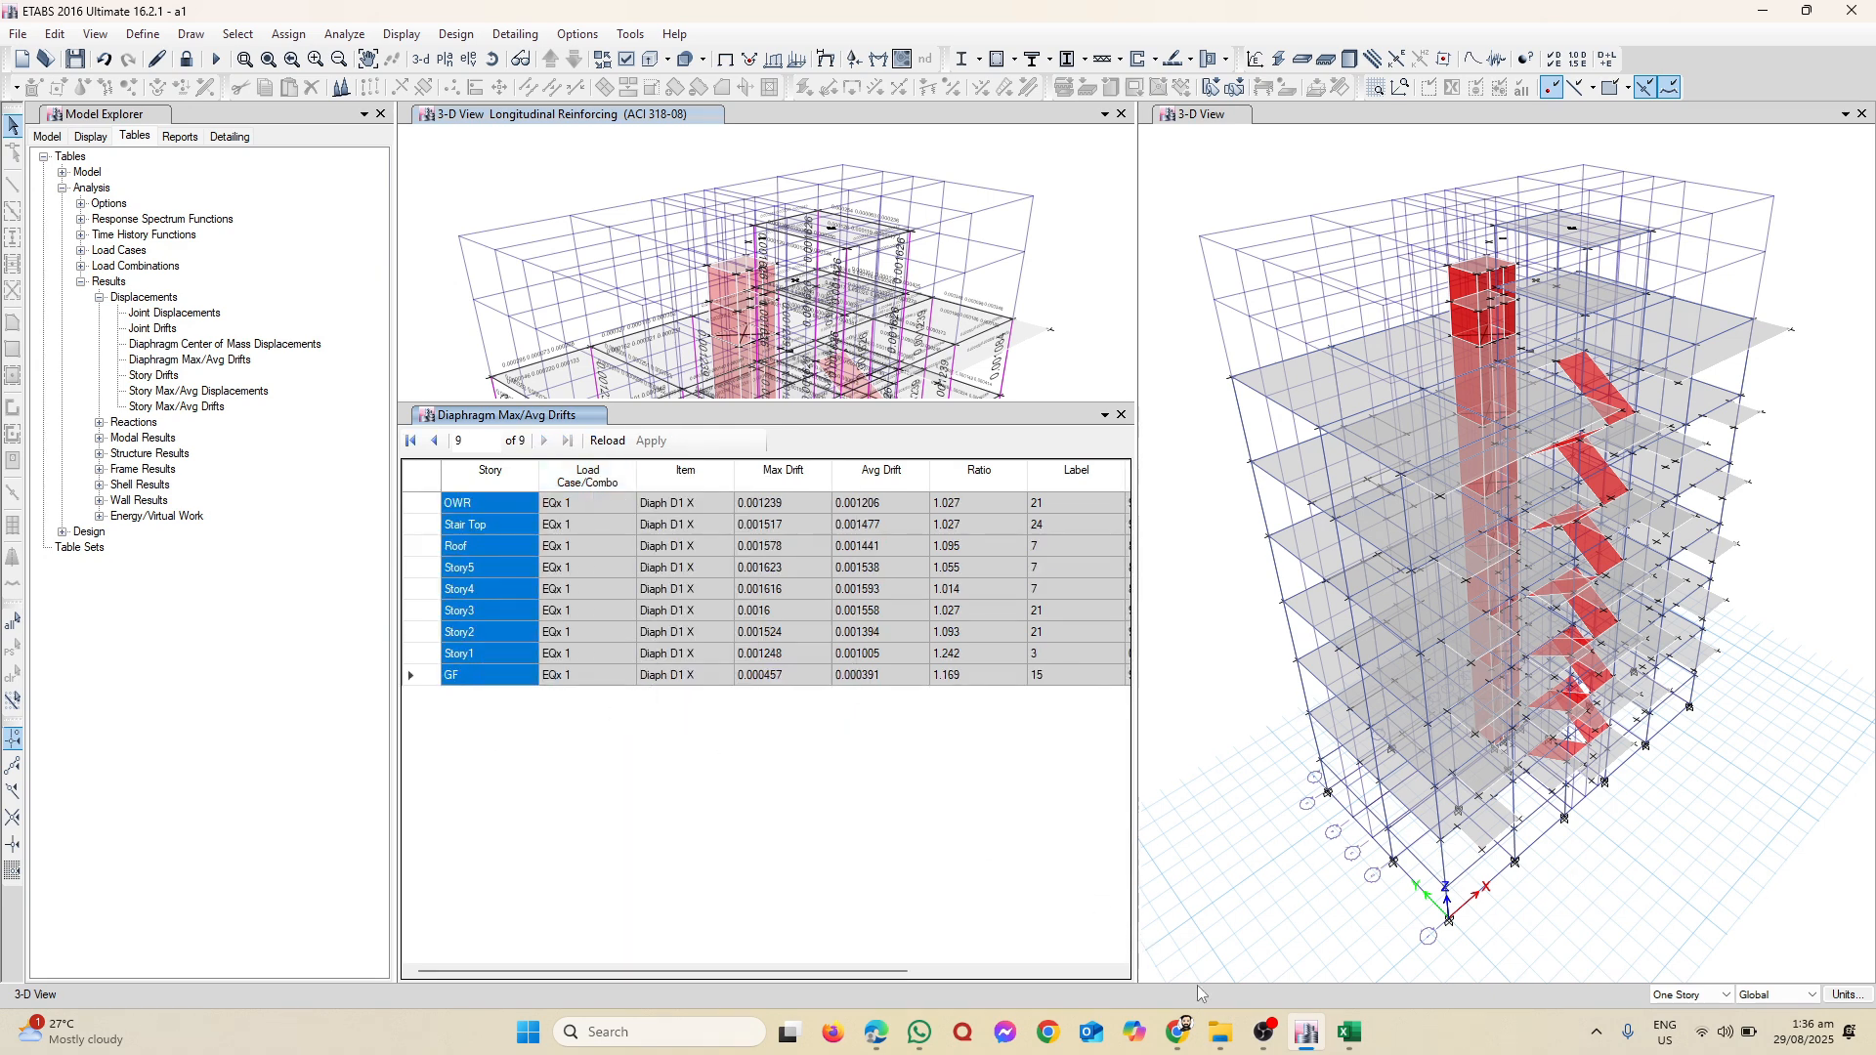
Step: In the Excel workbook, paste the story names from E11 matching destination formatting, and fill Dx 16.4084 down from F11 to F19
{"action": "mouse_move", "coordinate": [1350, 1032]}
{"action": "left_click", "coordinate": [1218, 945]}
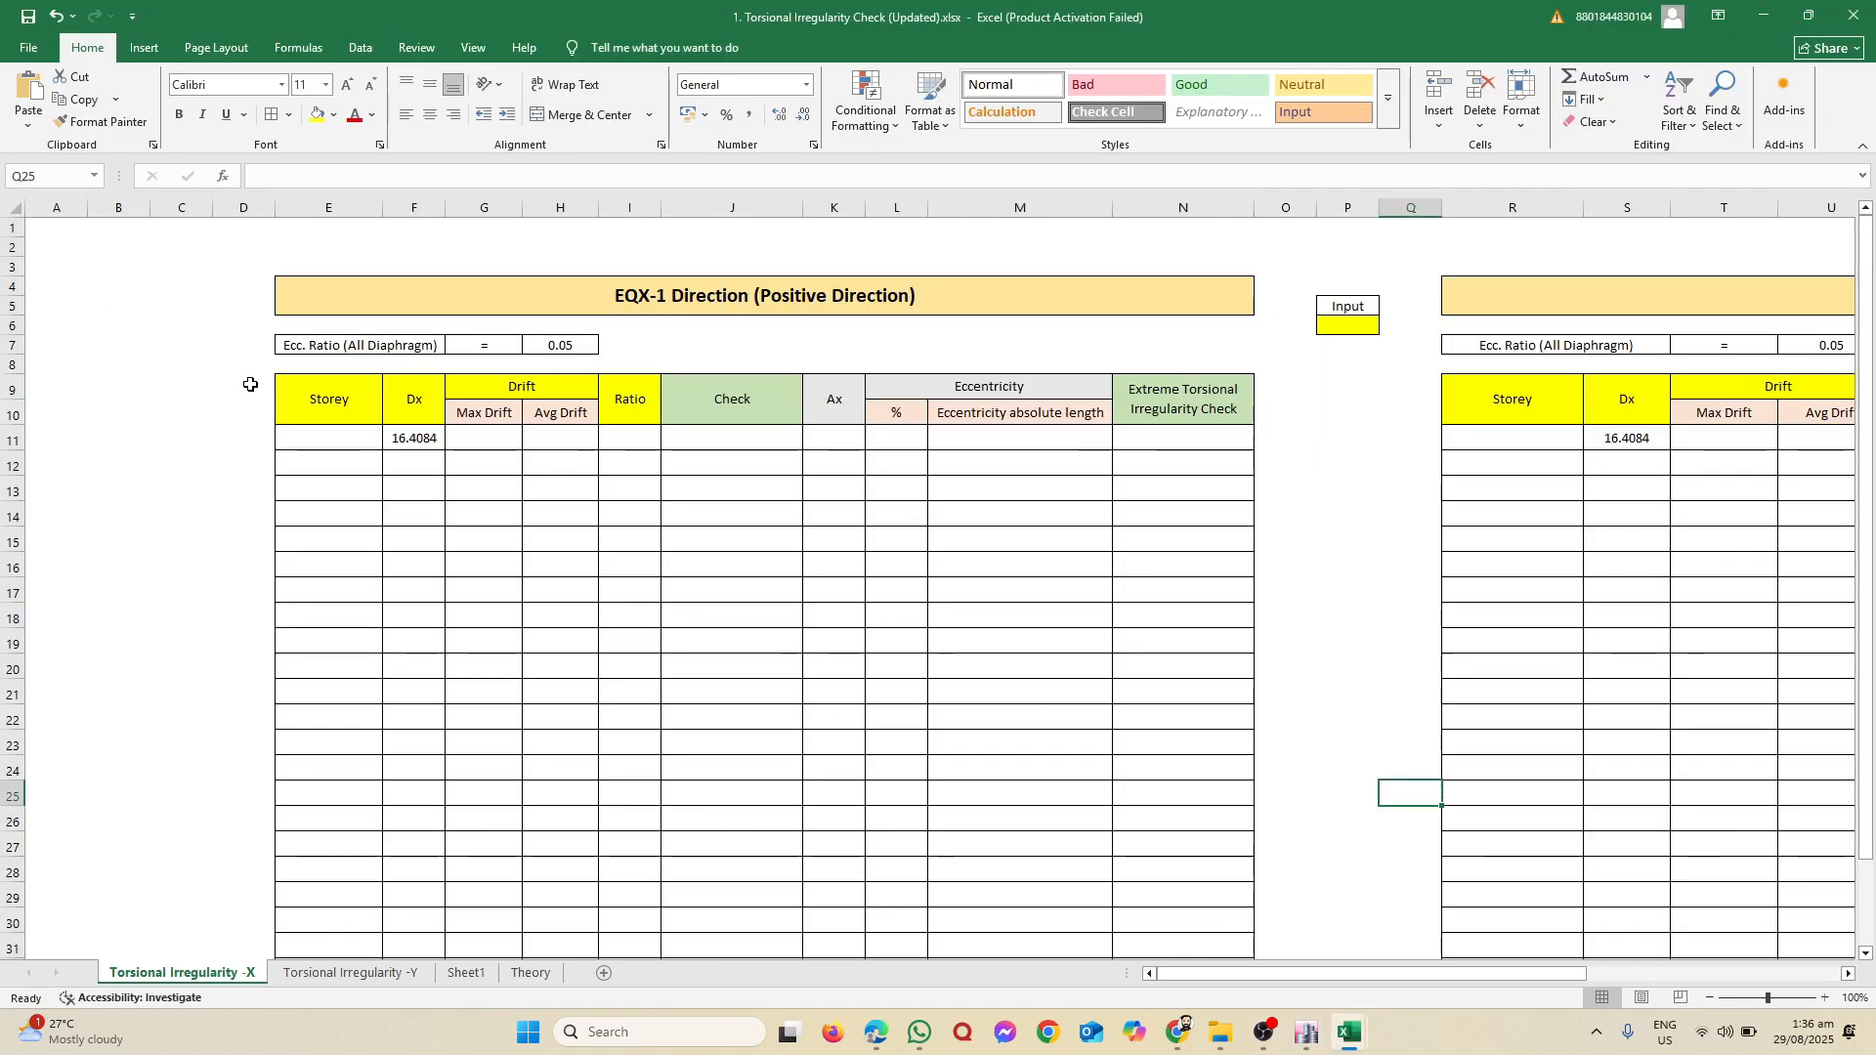
{"action": "left_click", "coordinate": [319, 438]}
{"action": "right_click", "coordinate": [322, 439]}
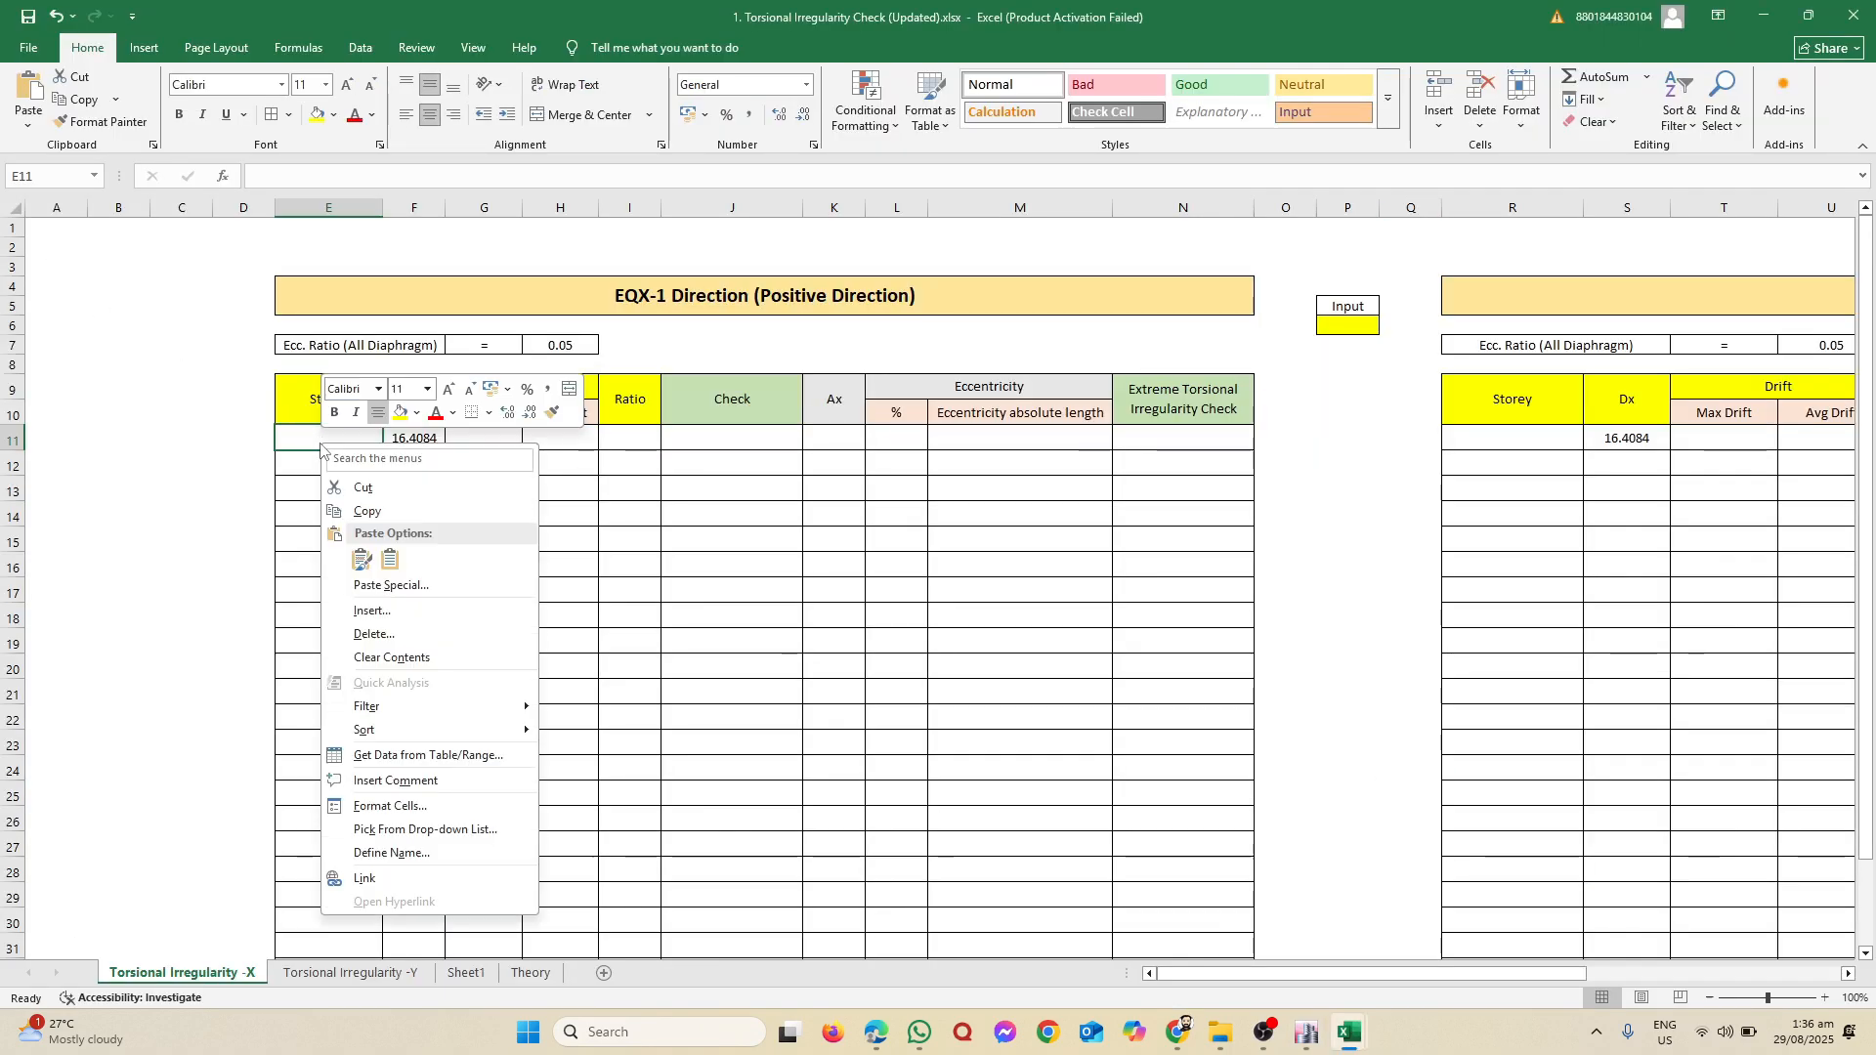
{"action": "left_click", "coordinate": [390, 560]}
{"action": "left_click", "coordinate": [423, 504]}
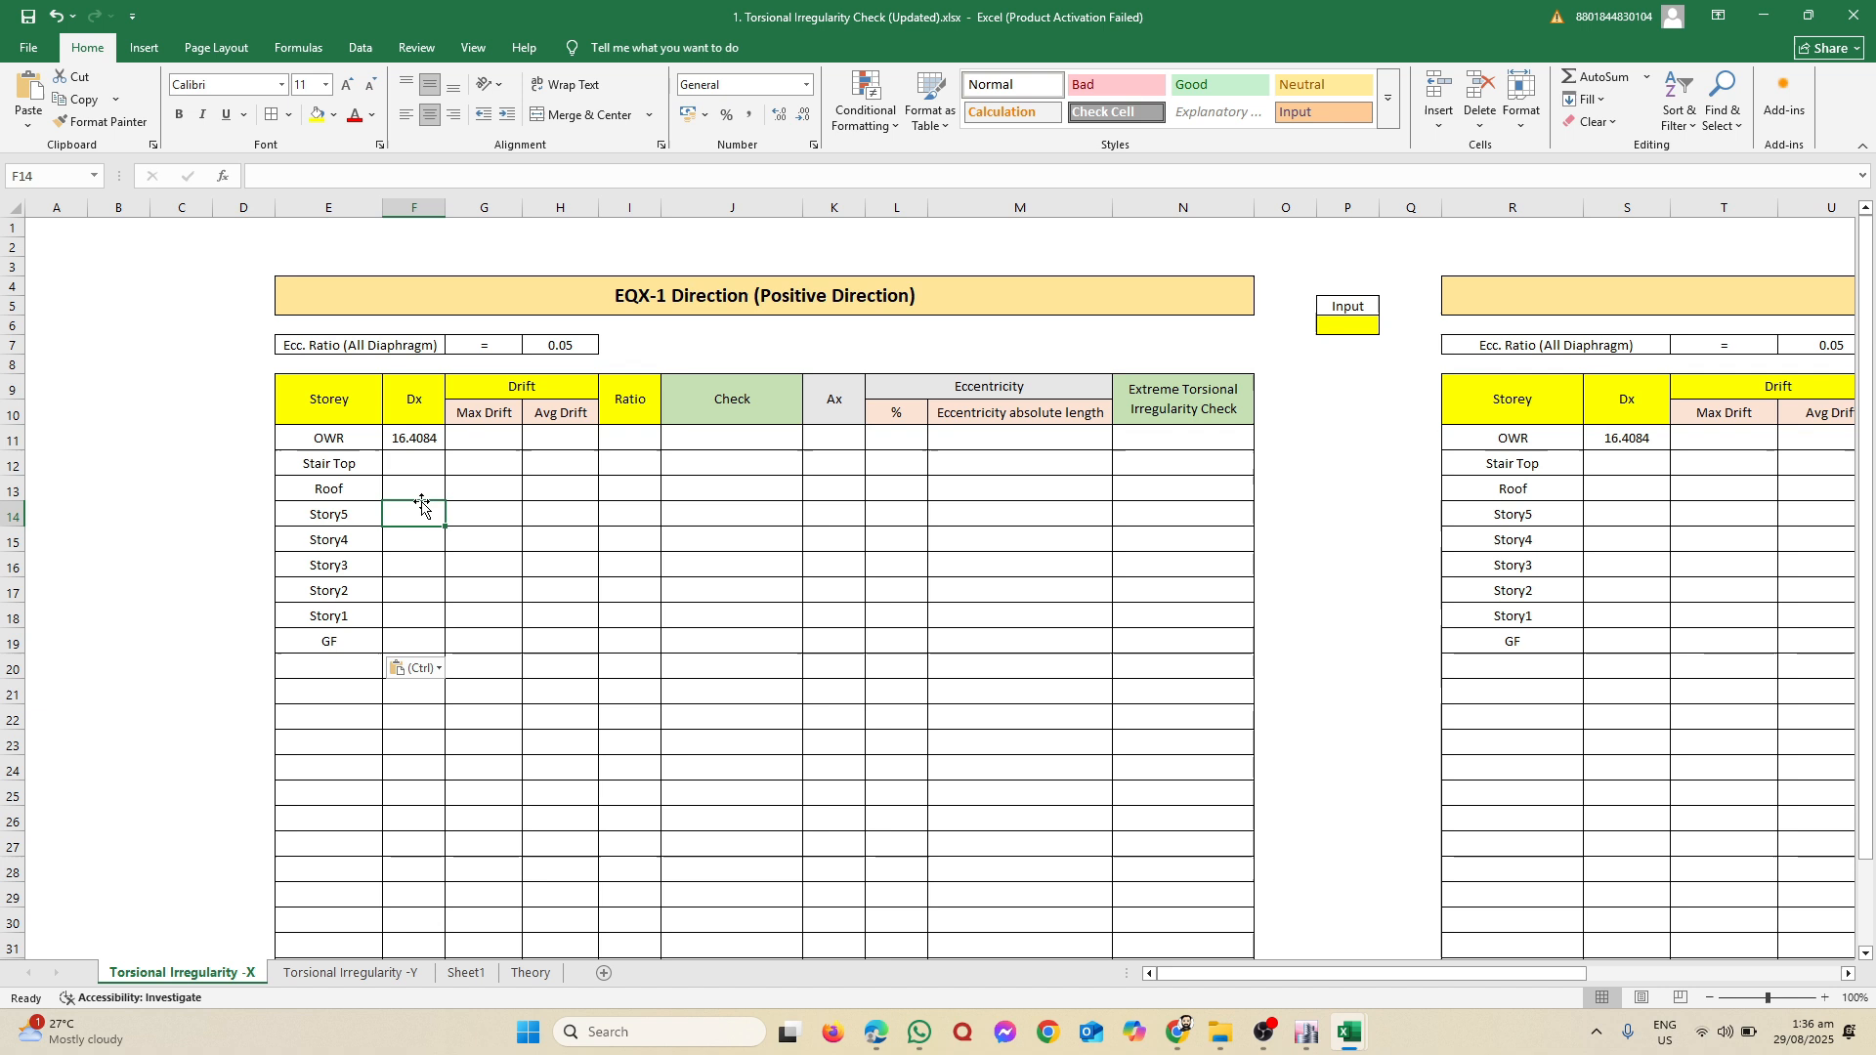
{"action": "left_click", "coordinate": [419, 446]}
{"action": "left_click_drag", "start_coordinate": [447, 451], "coordinate": [446, 655]}
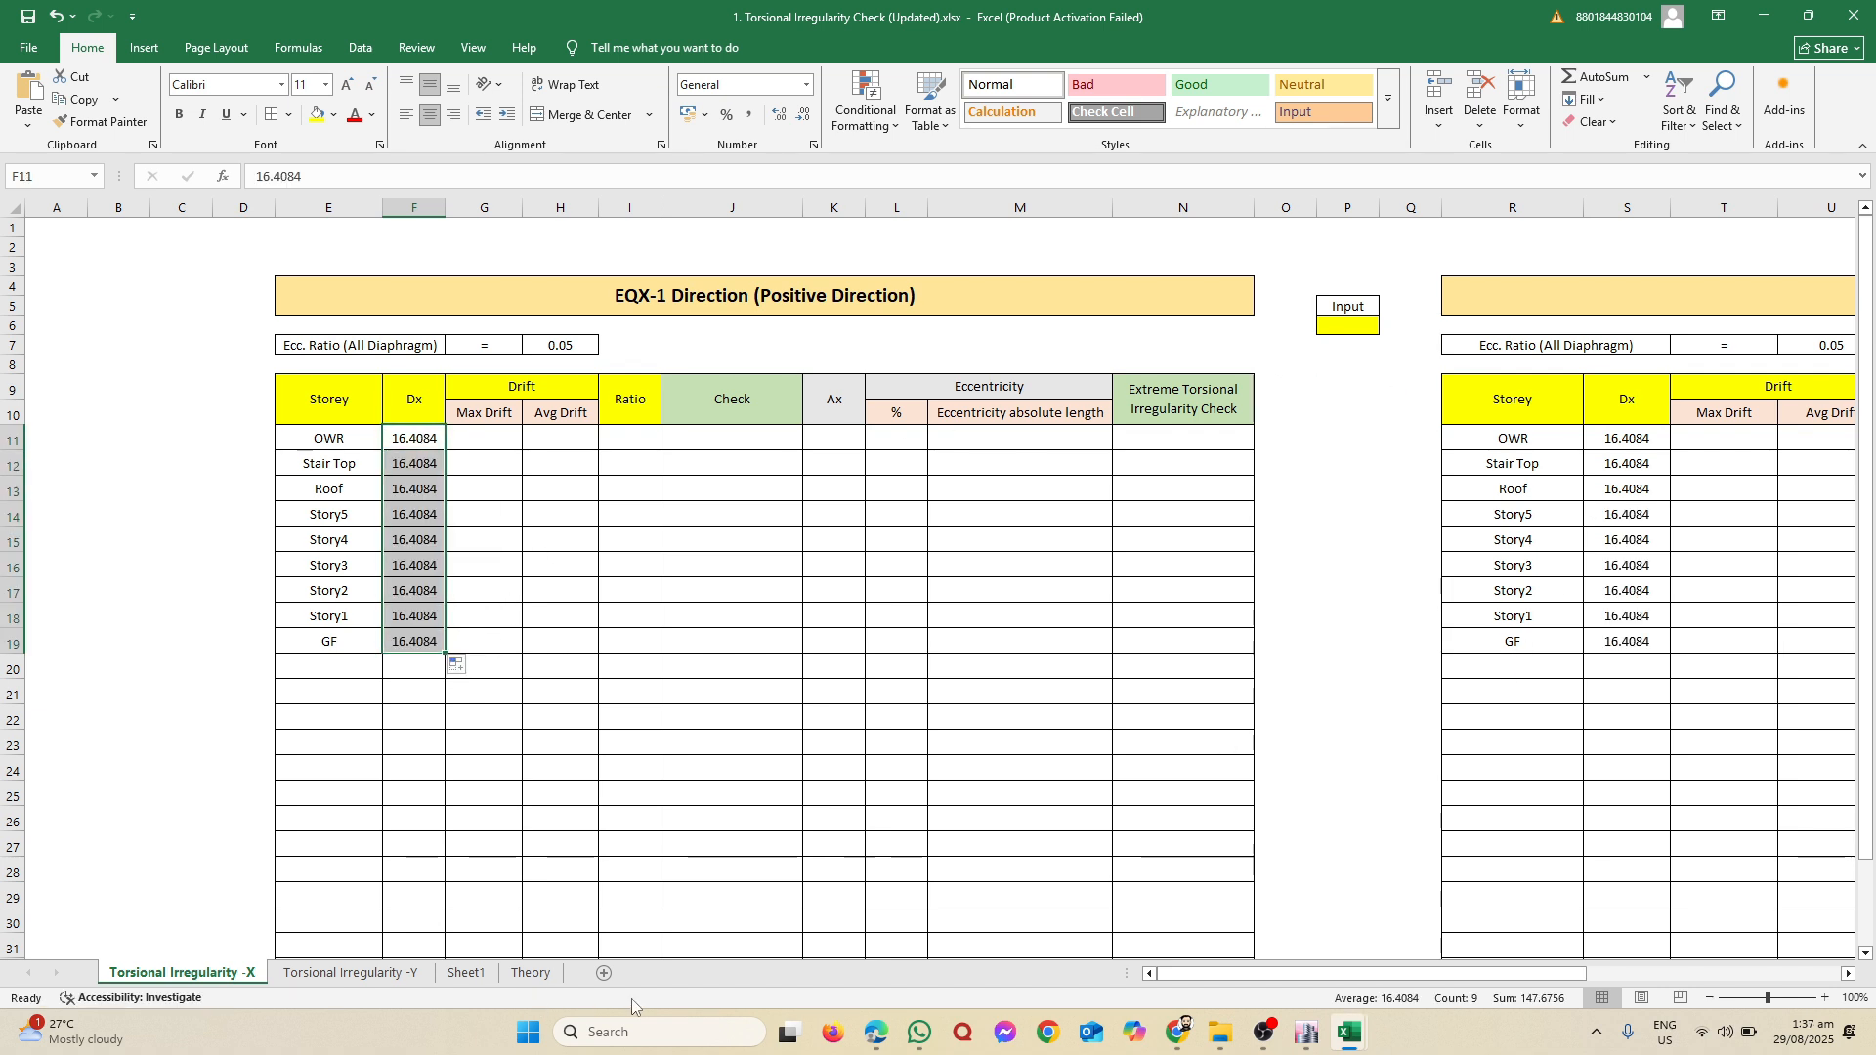
Step: On the Torsional Irregularity -Y sheet, paste the story names from E11 and fill Dy 8.763 down from F11 to F19
{"action": "left_click", "coordinate": [349, 970]}
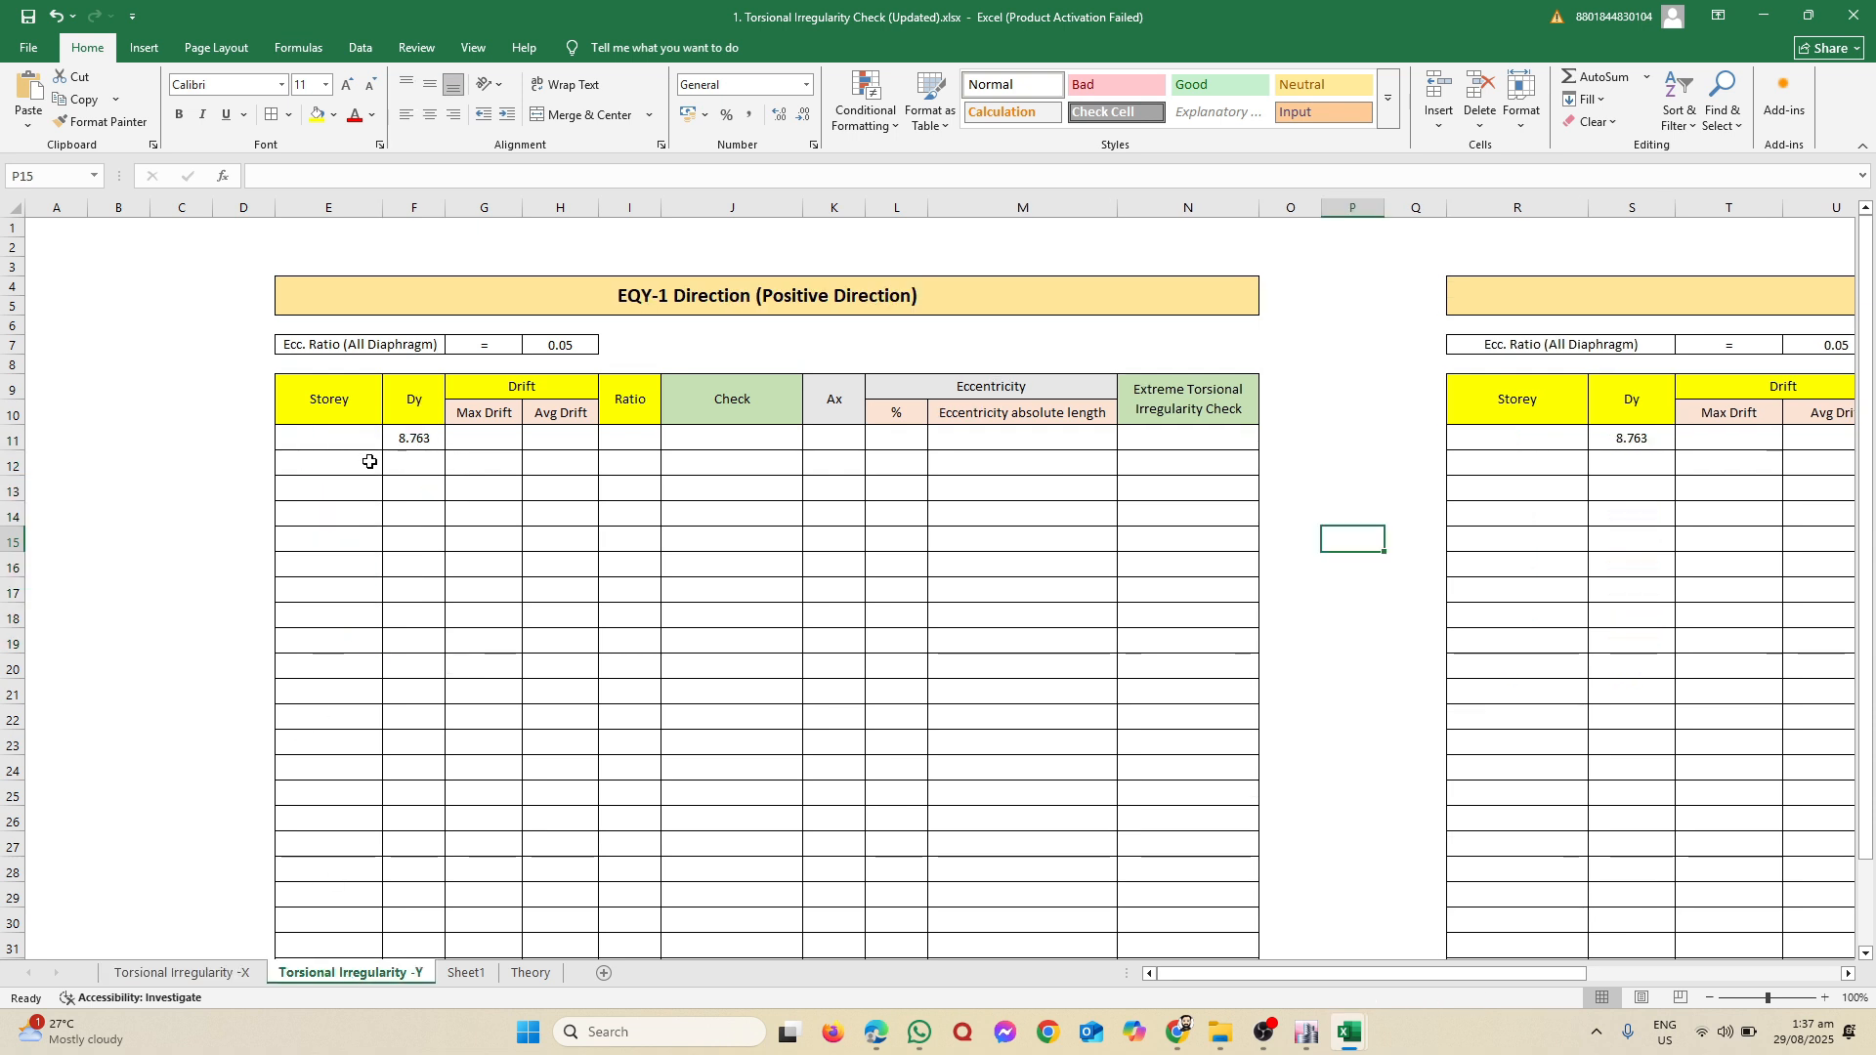
{"action": "right_click", "coordinate": [327, 448]}
{"action": "left_click", "coordinate": [396, 560]}
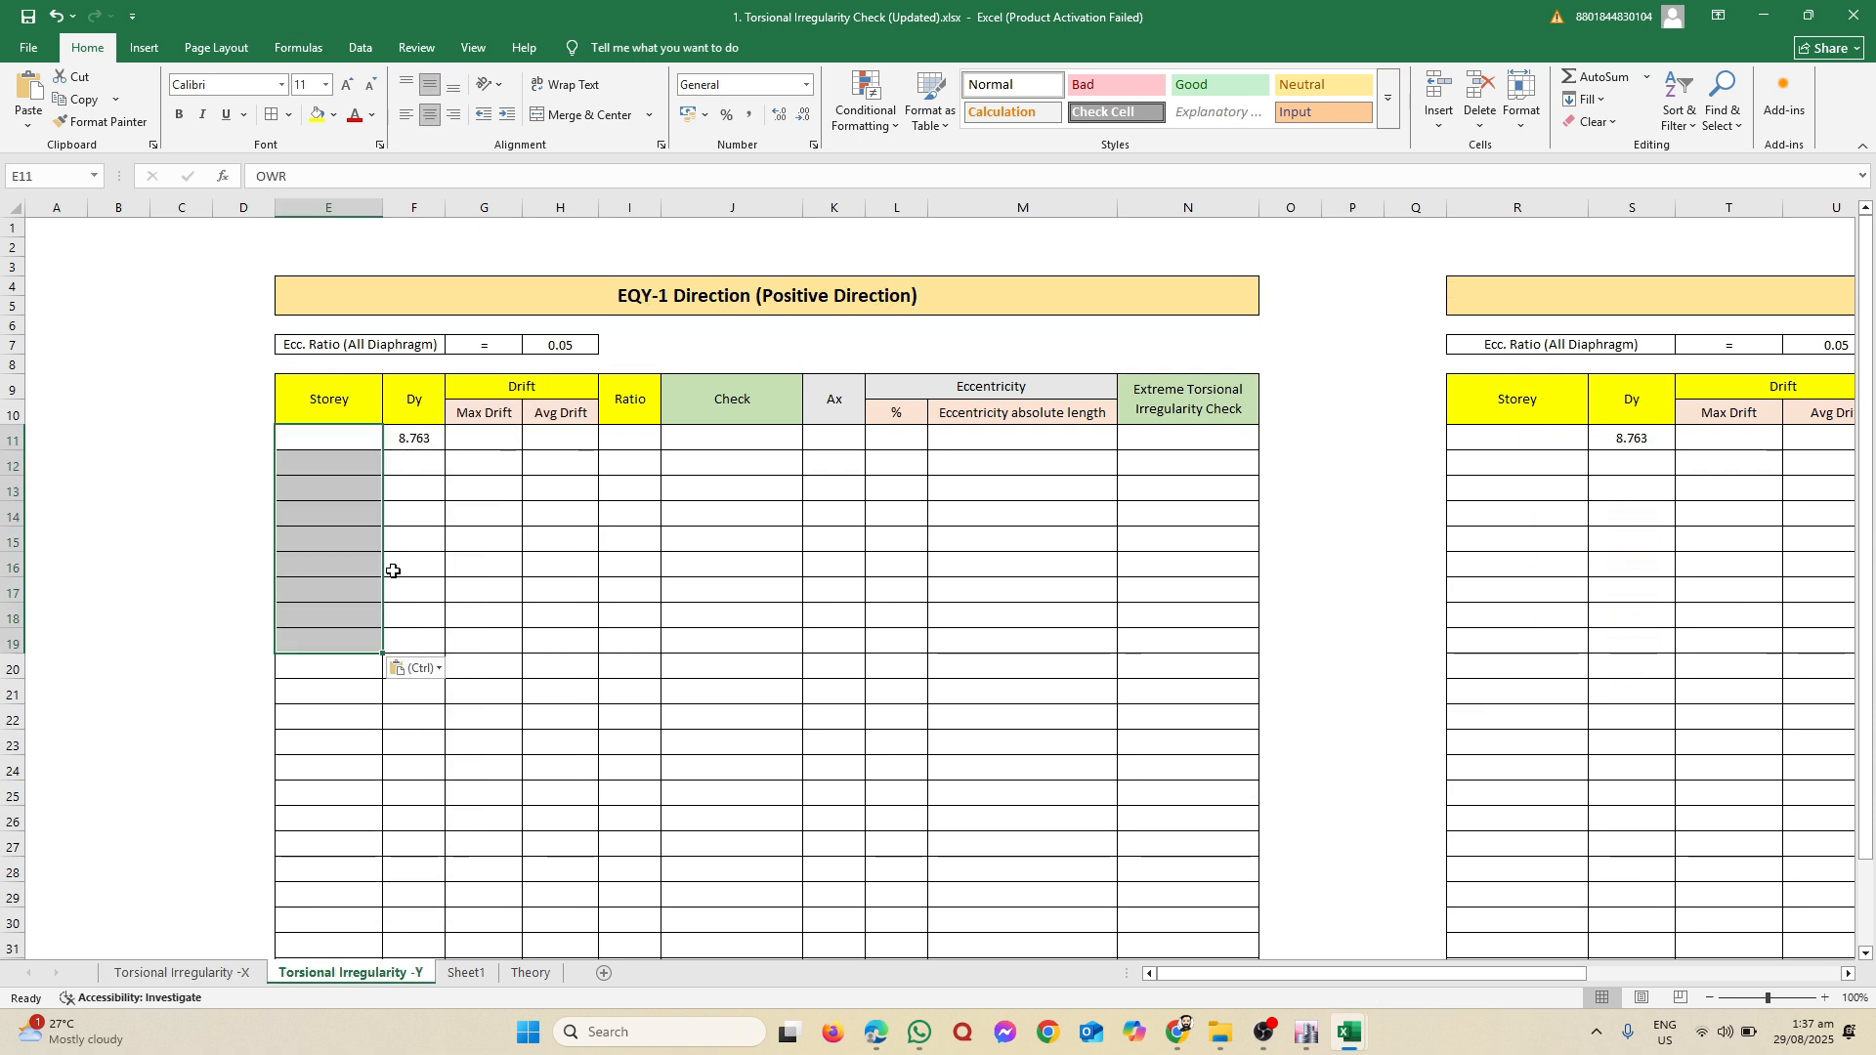
{"action": "left_click", "coordinate": [404, 514]}
{"action": "left_click", "coordinate": [416, 442]}
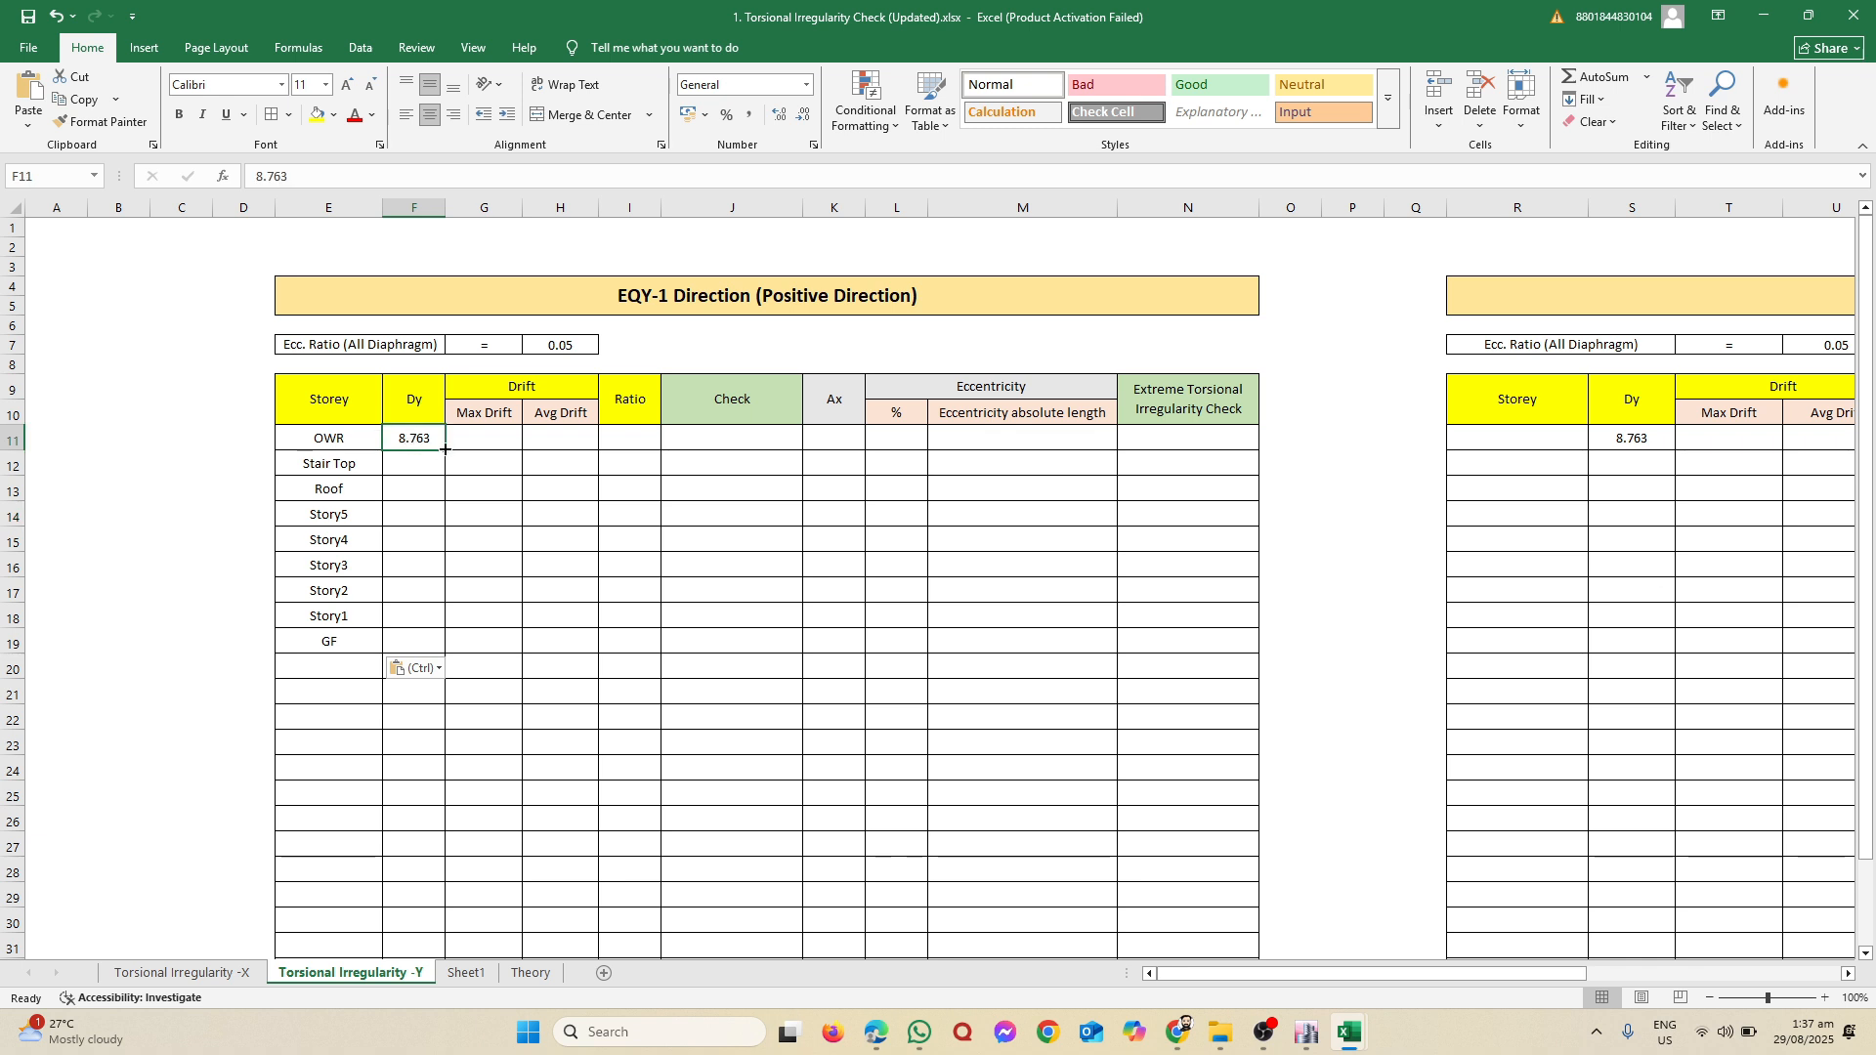
{"action": "left_click_drag", "start_coordinate": [445, 452], "coordinate": [430, 647]}
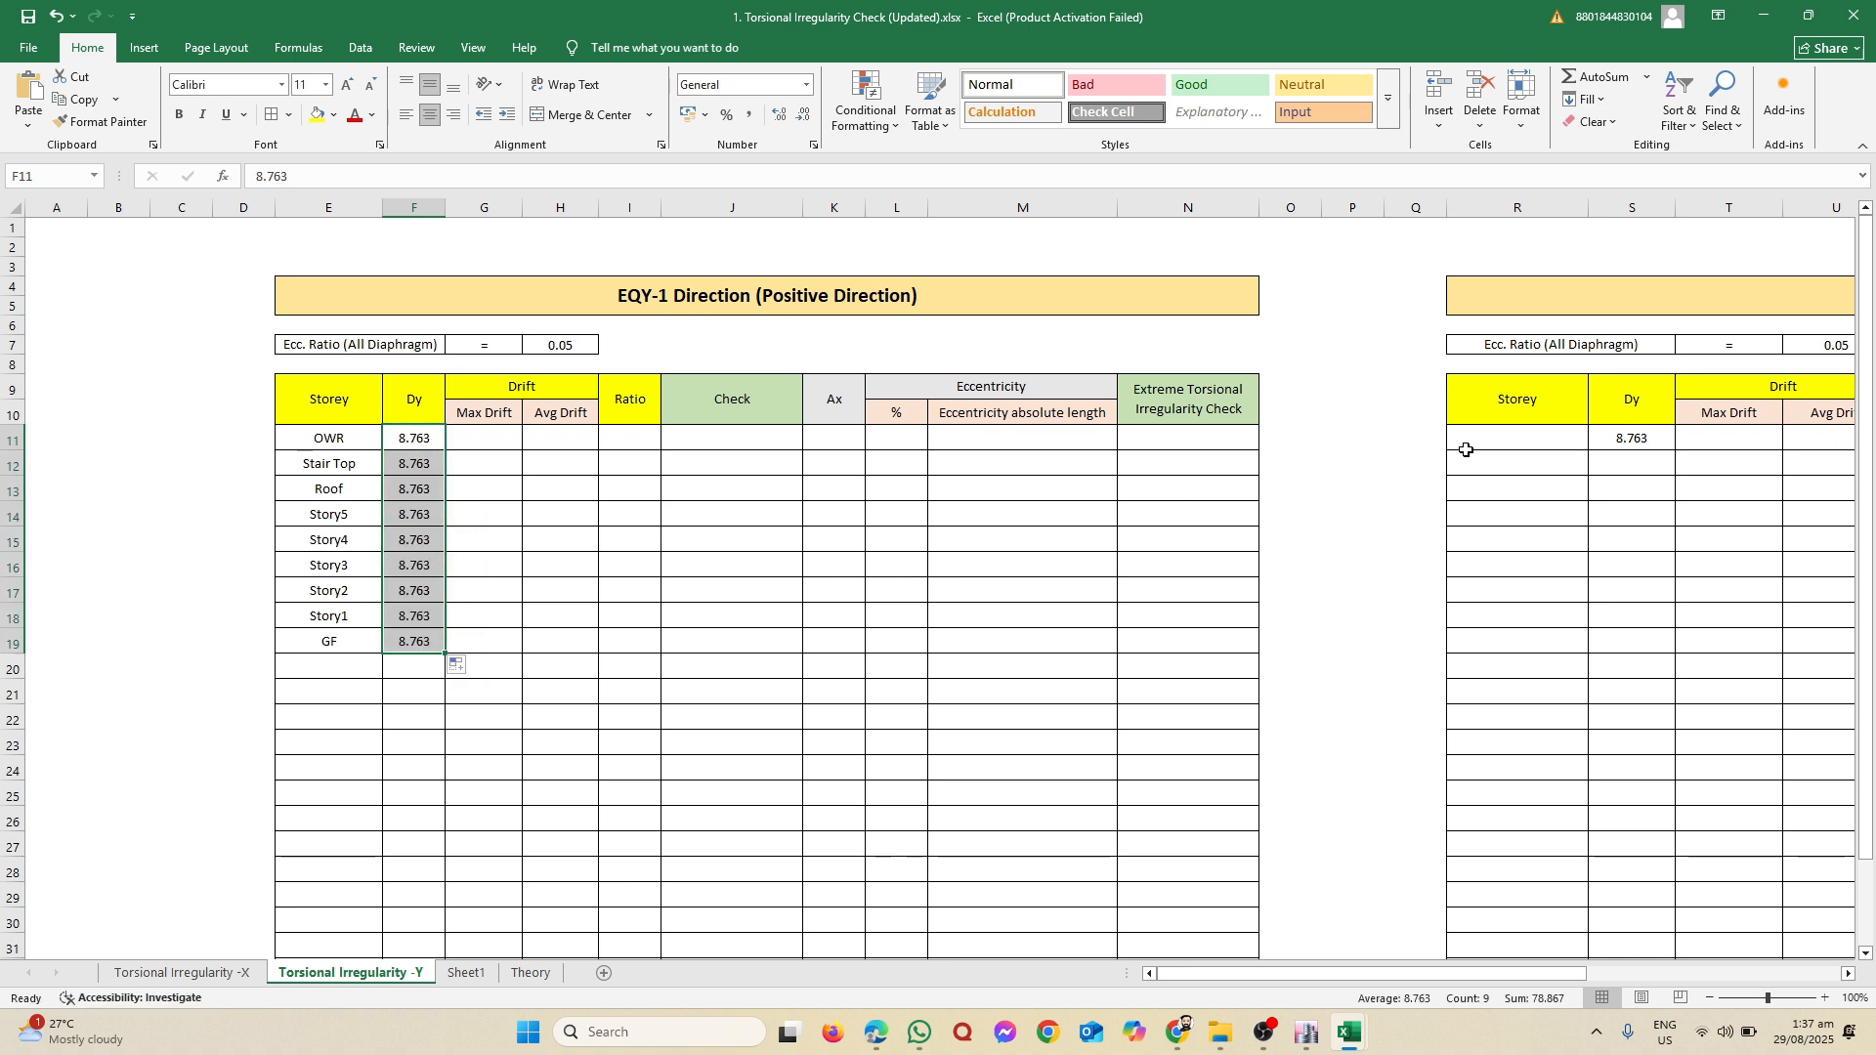
Step: Paste the story names from R11 in the second direction table and fill Dy 8.763 down from S11 to S19
{"action": "left_click", "coordinate": [1521, 439]}
{"action": "right_click", "coordinate": [1525, 449]}
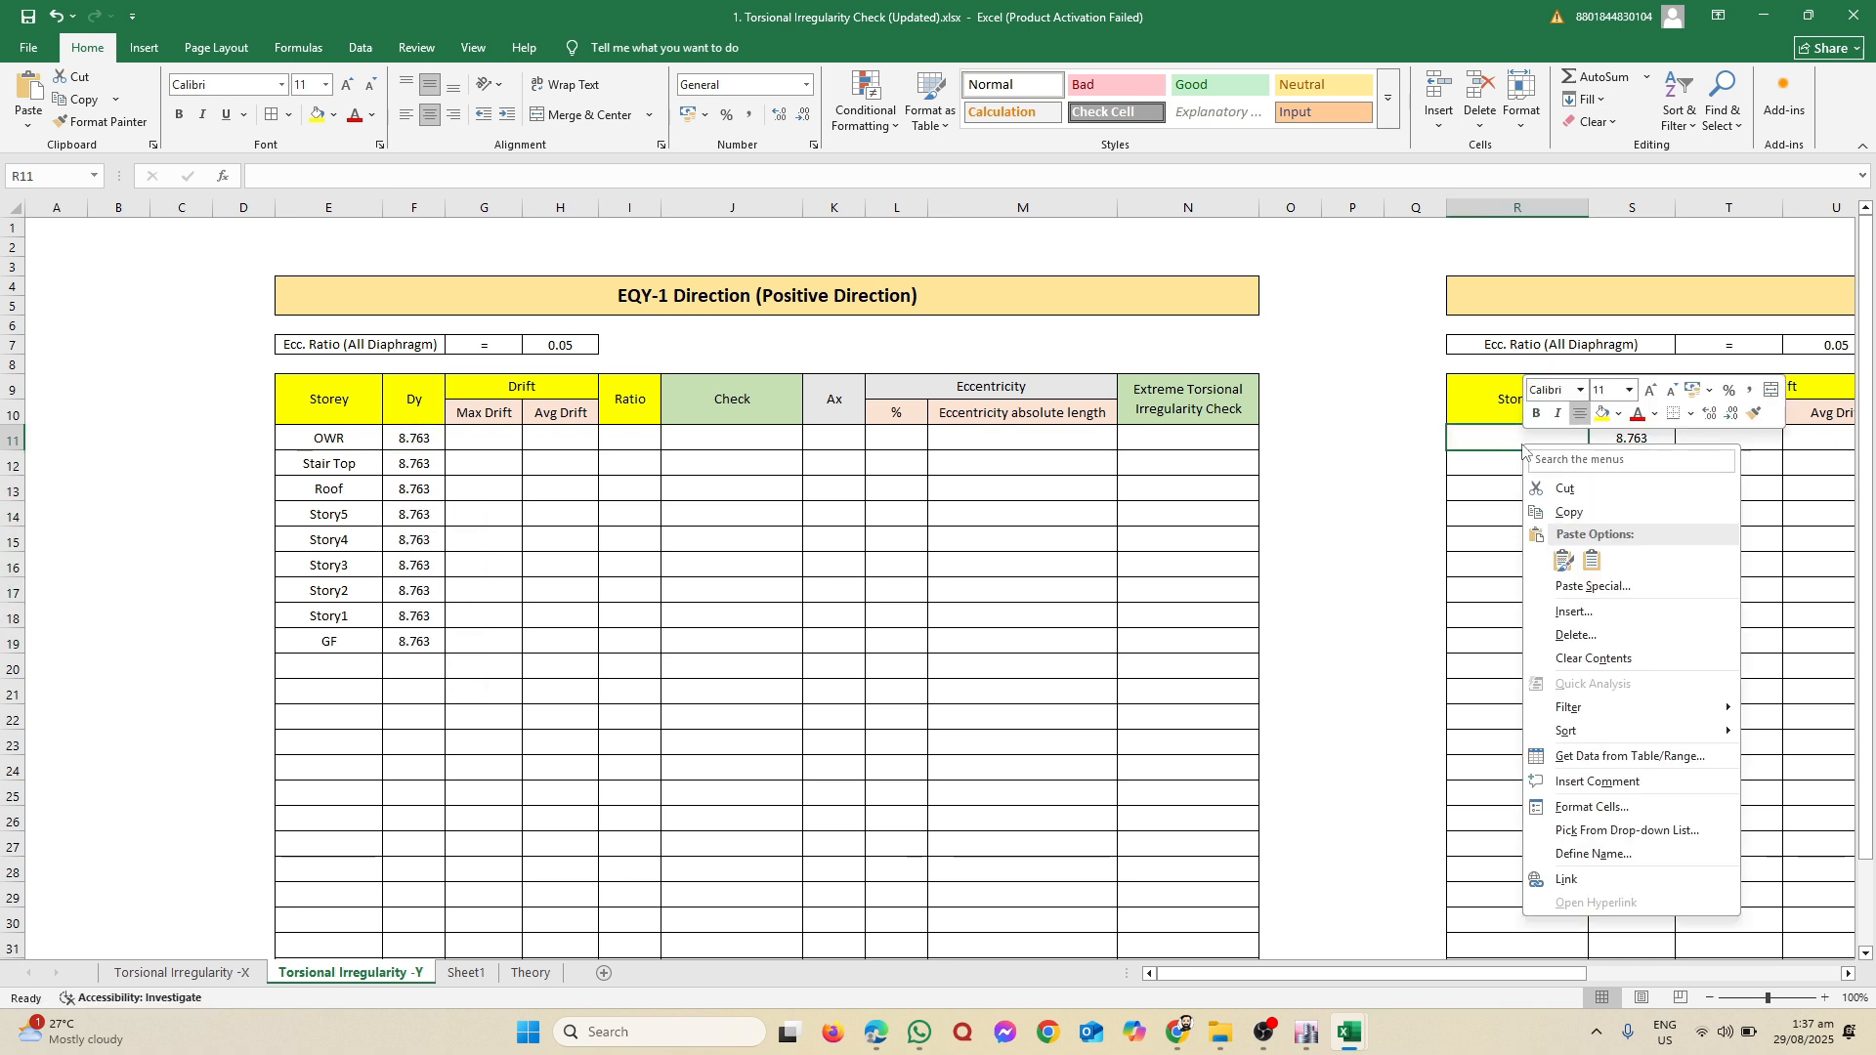
{"action": "left_click", "coordinate": [1593, 563]}
{"action": "left_click", "coordinate": [1639, 436]}
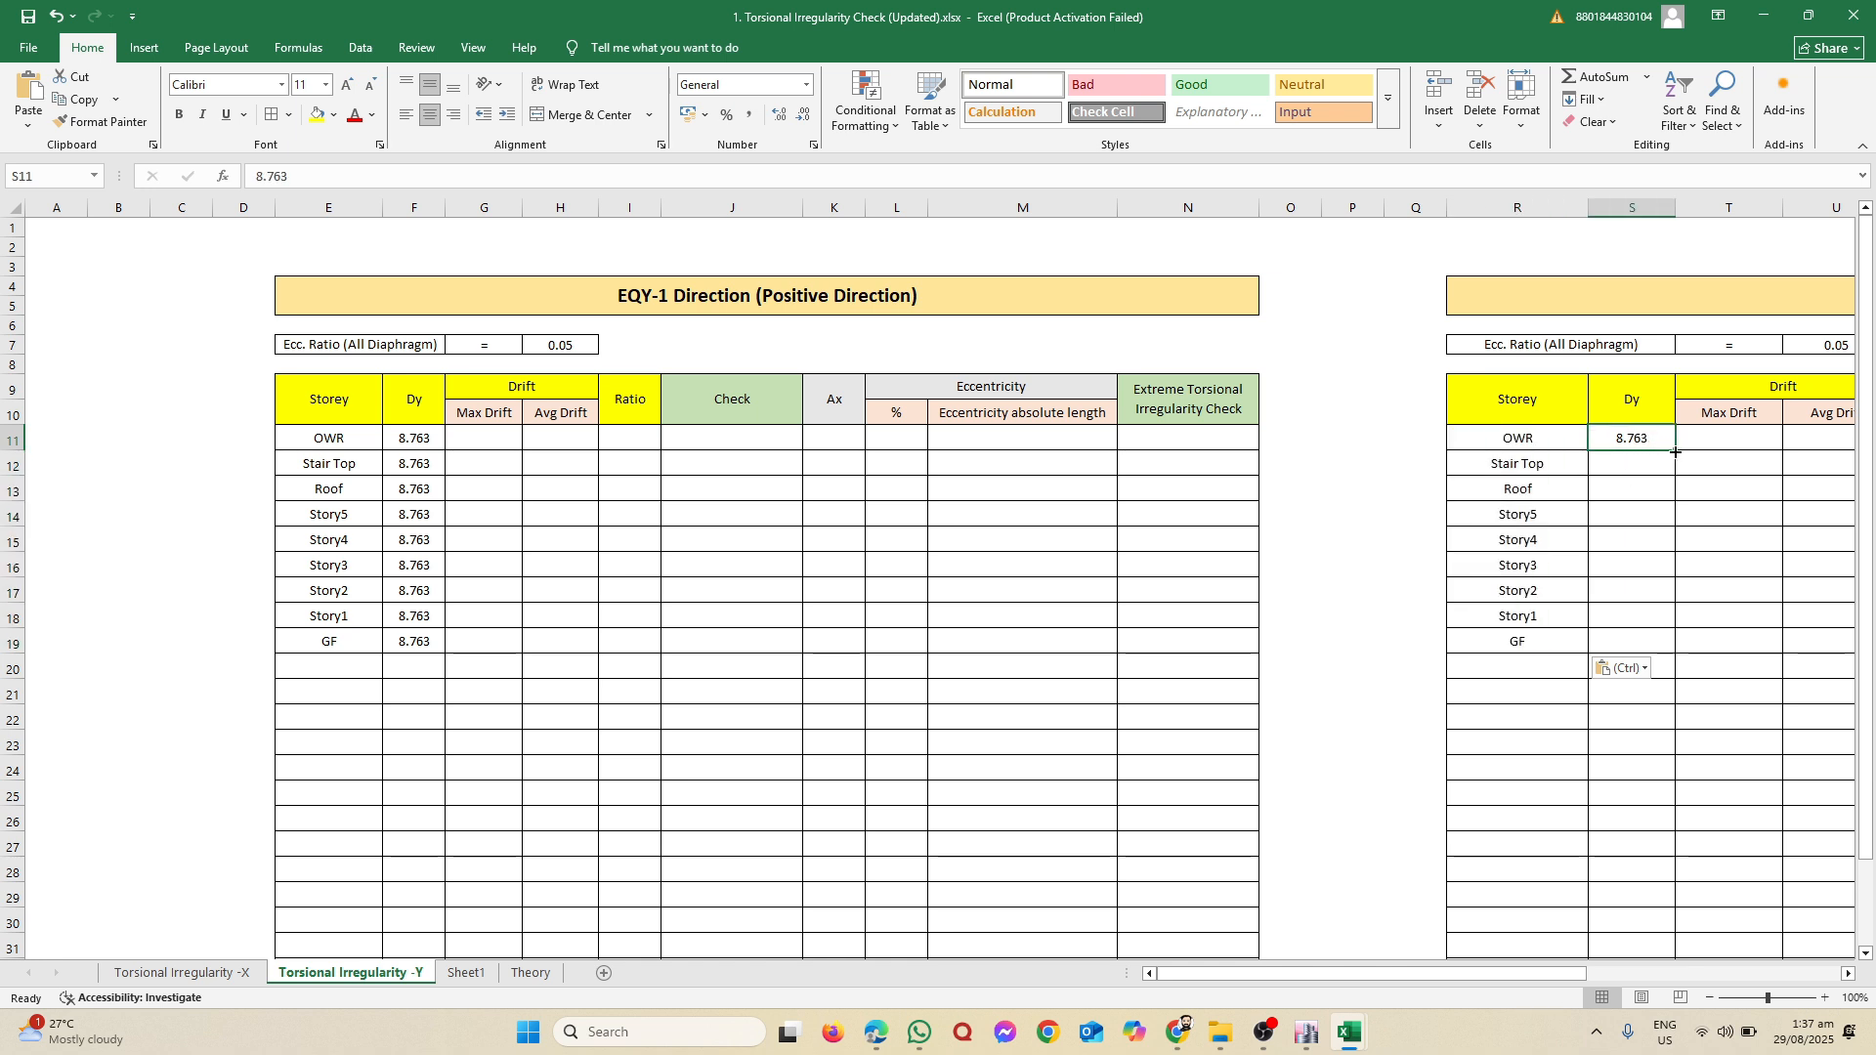
{"action": "left_click_drag", "start_coordinate": [1676, 453], "coordinate": [1679, 648]}
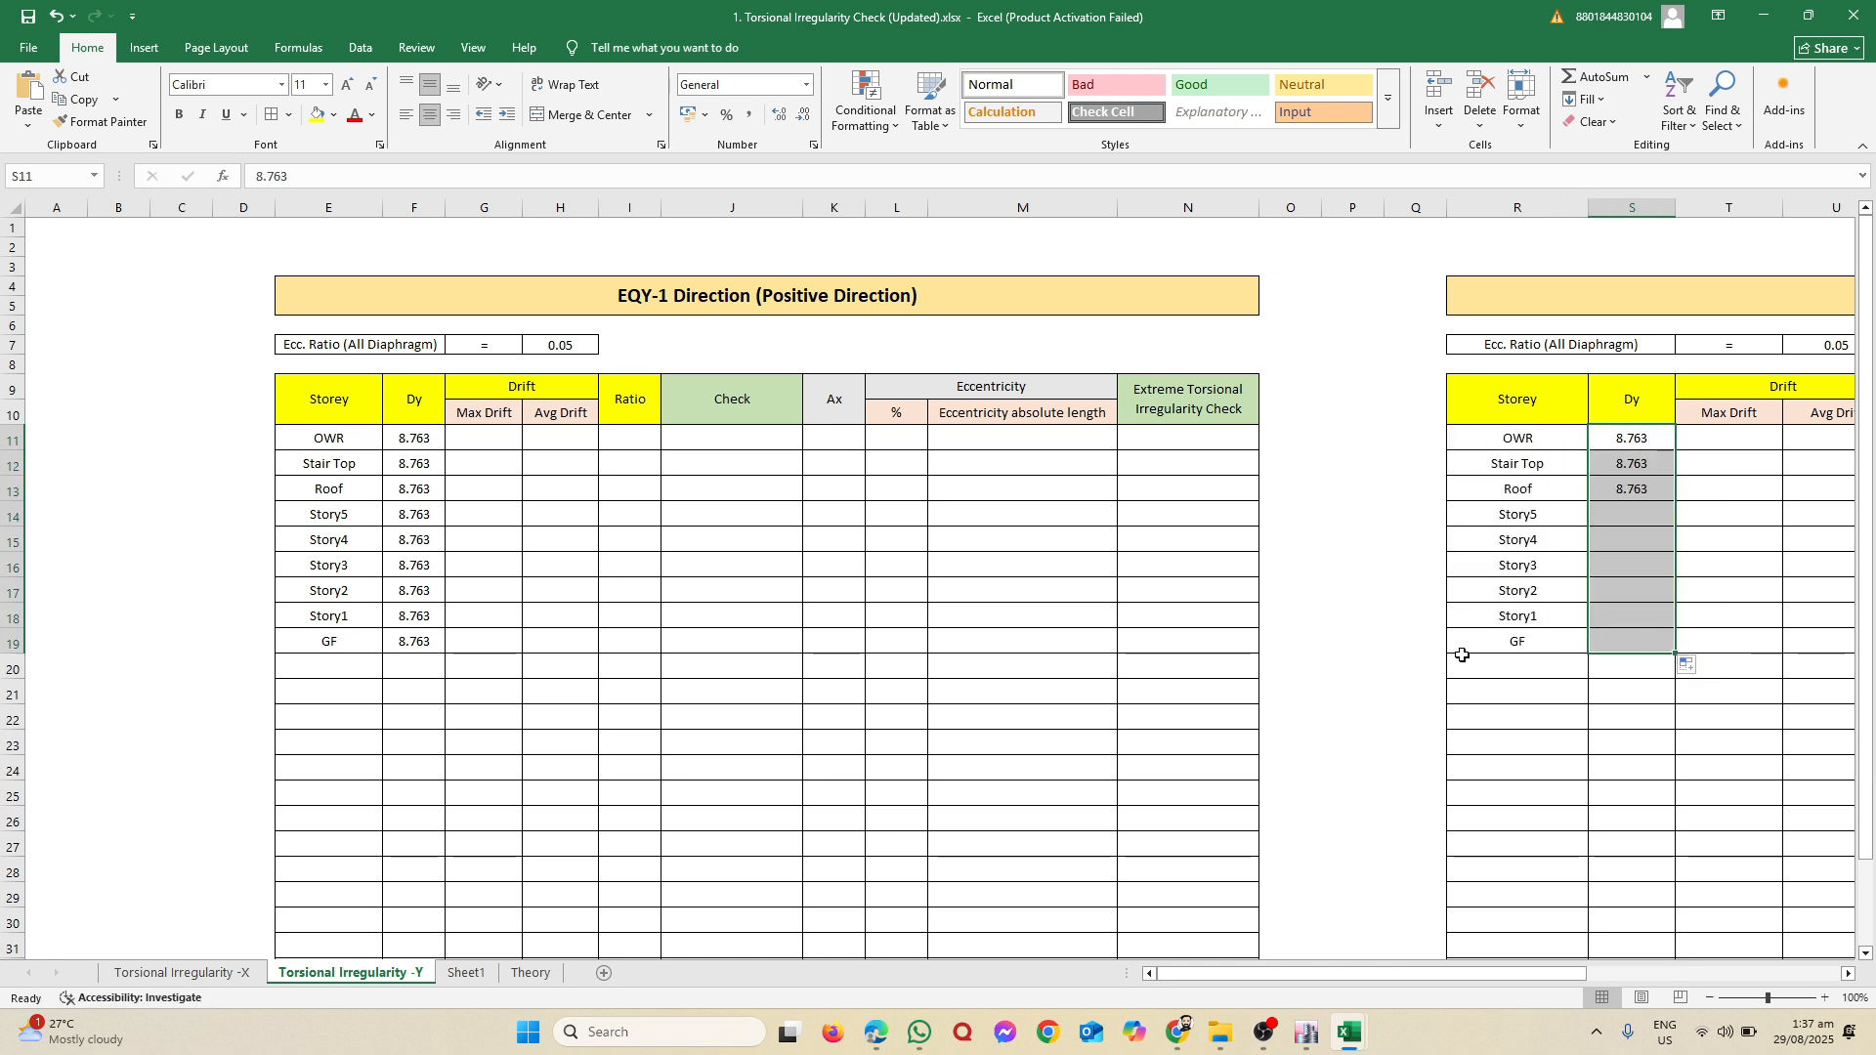
{"action": "left_click", "coordinate": [1355, 597]}
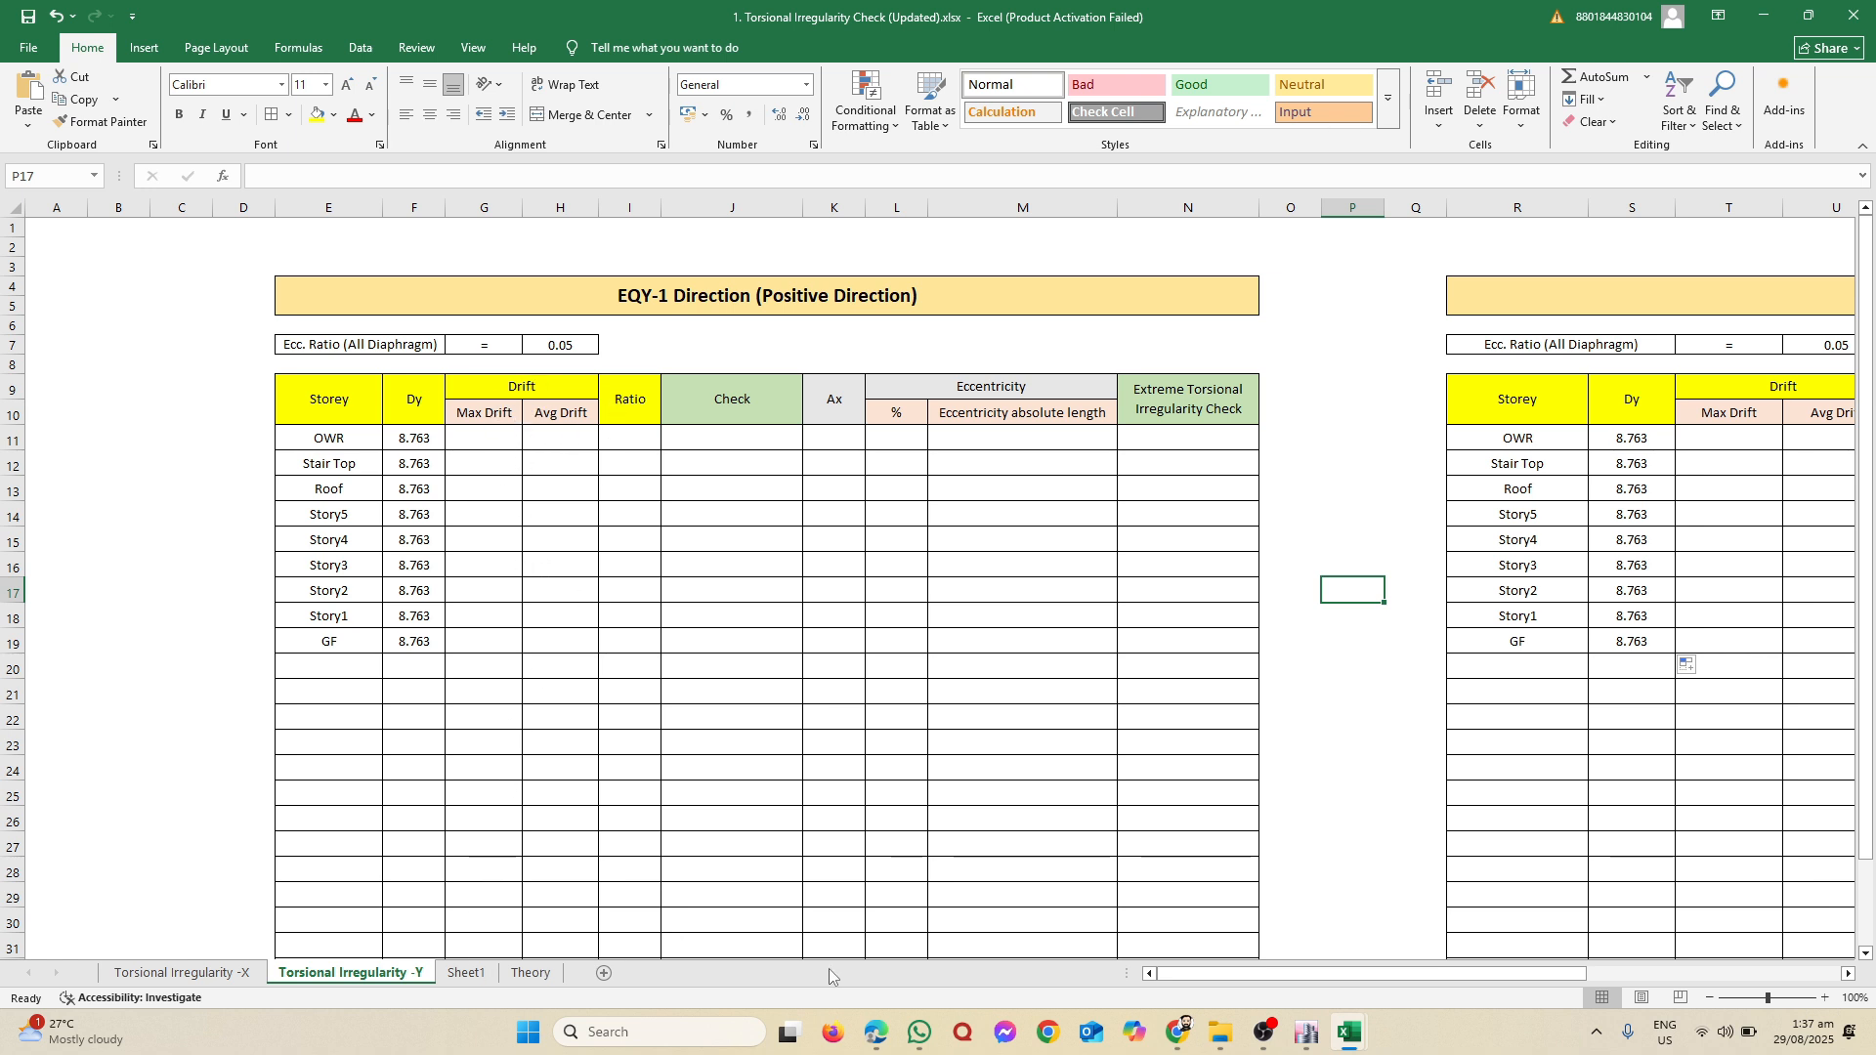
Step: Switch to ETABS, close the diaphragm drift table, and open the Story Max/Avg Displacements table
{"action": "left_click", "coordinate": [1307, 1032]}
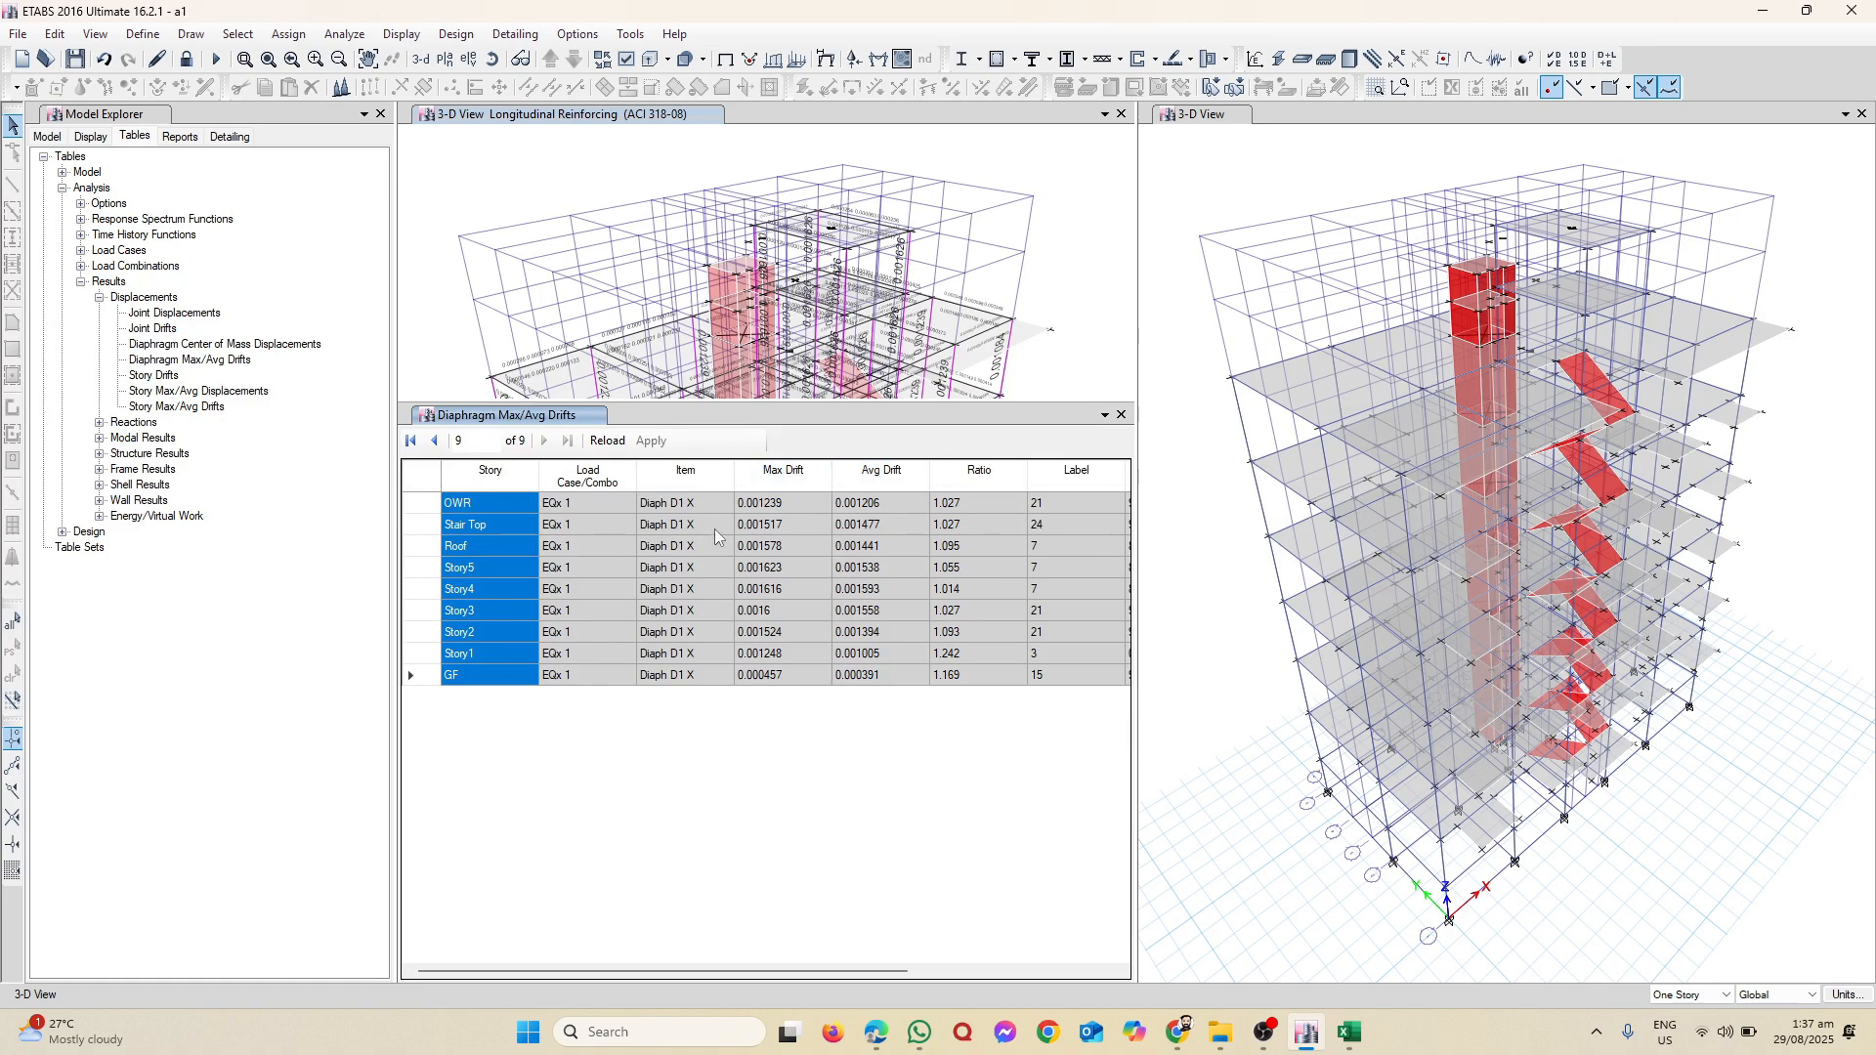
{"action": "left_click", "coordinate": [1121, 415]}
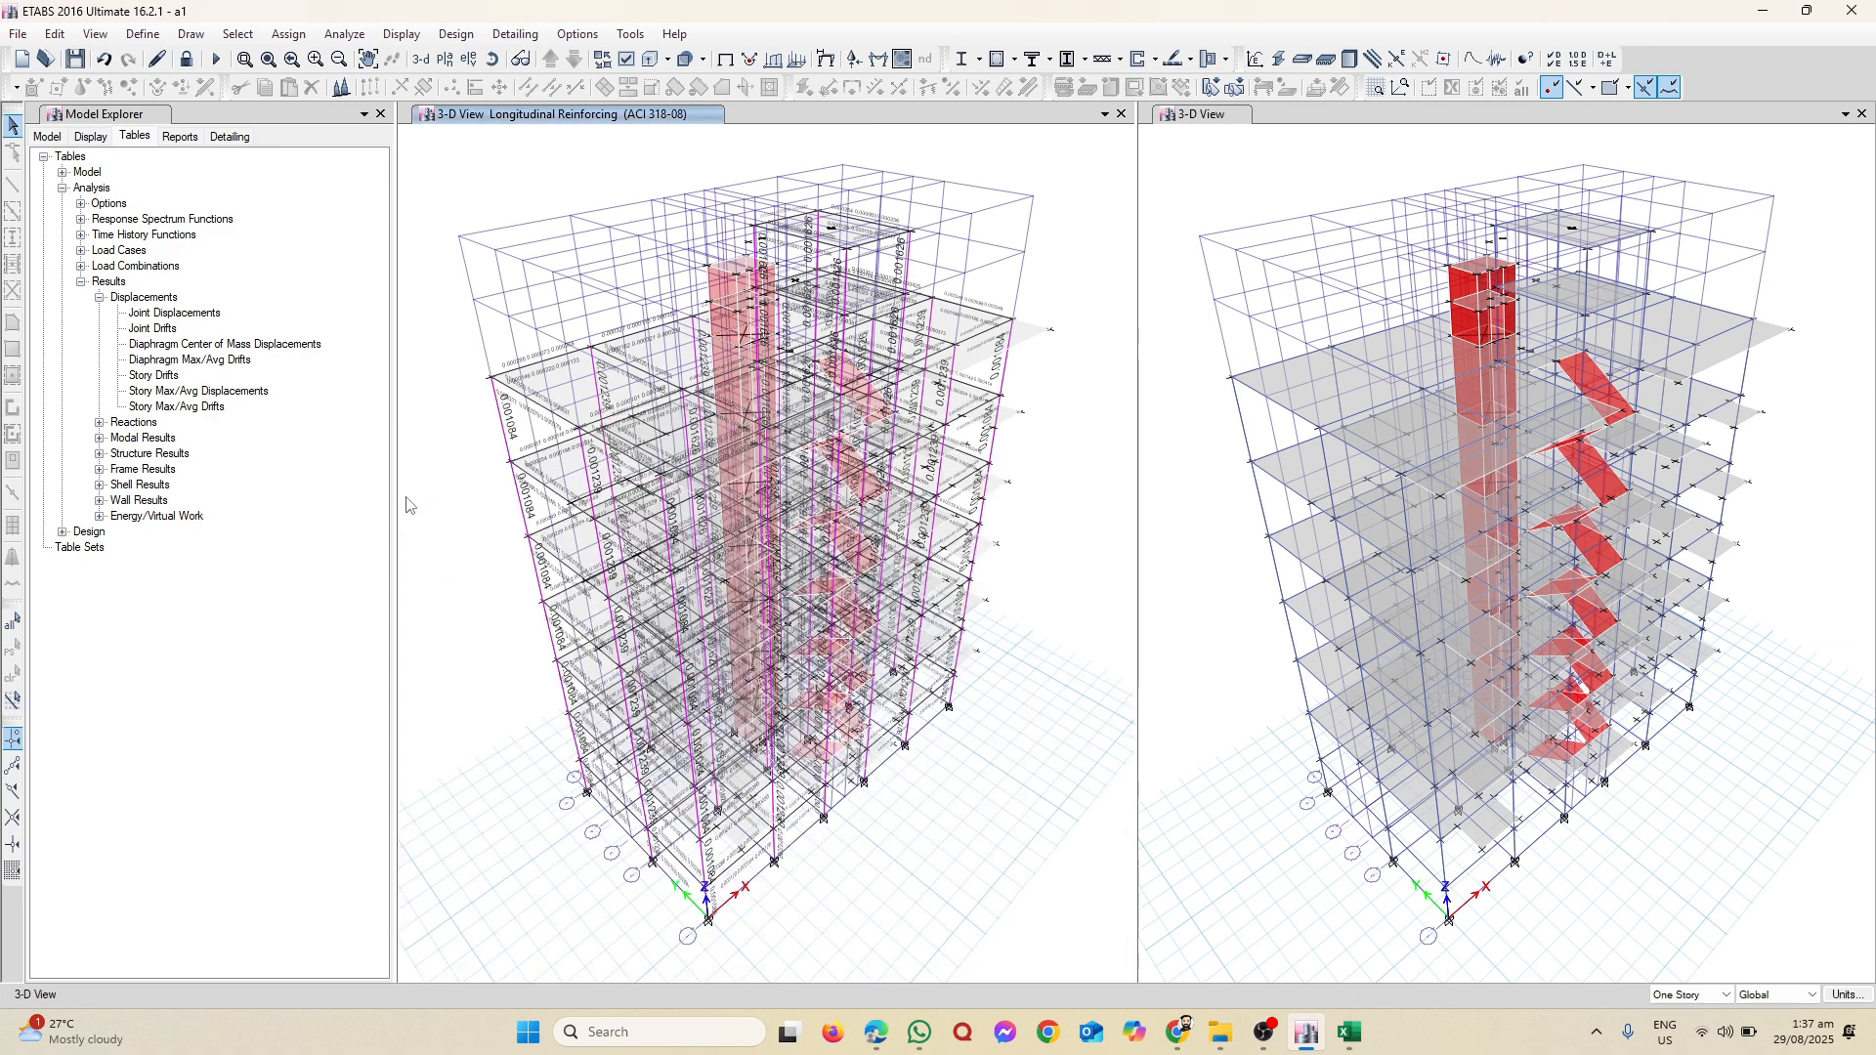
{"action": "double_click", "coordinate": [219, 390]}
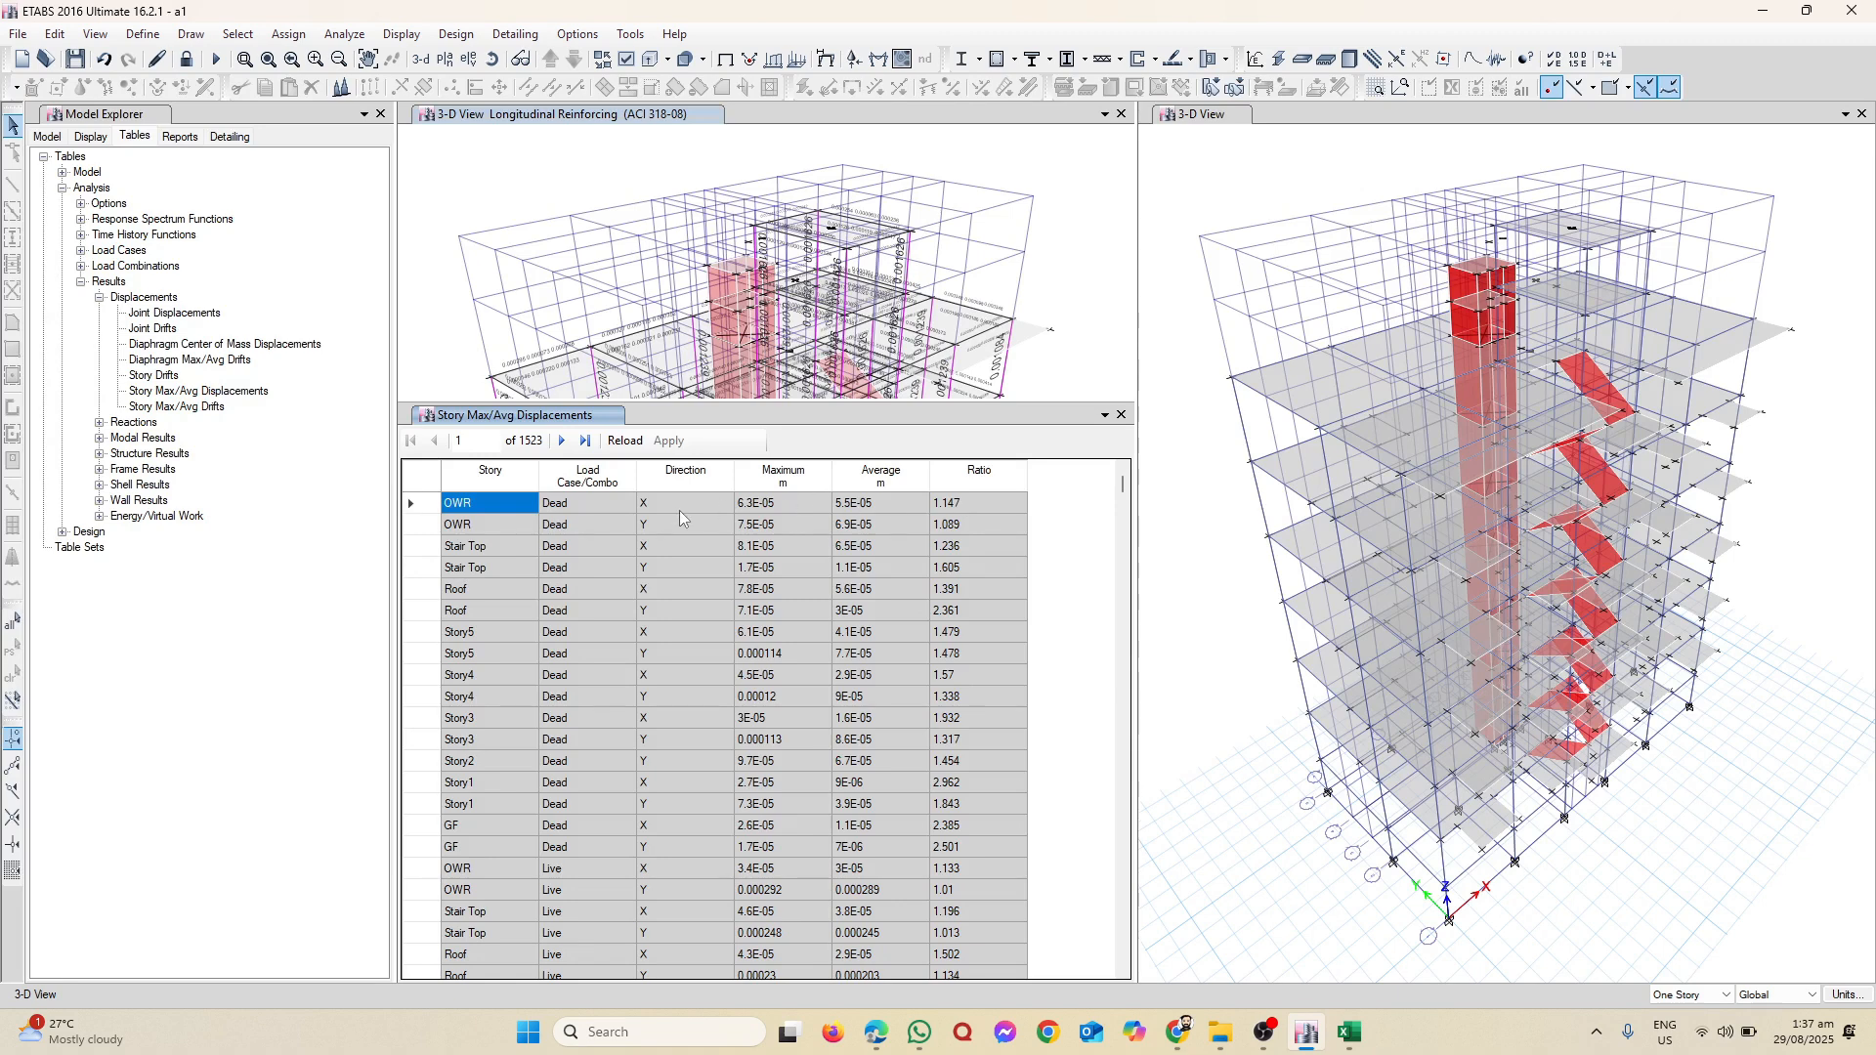
Step: Filter the story displacement table by load case EQx 1 to examine its maximum, average and ratio values
{"action": "left_click", "coordinate": [598, 479]}
{"action": "right_click", "coordinate": [596, 477]}
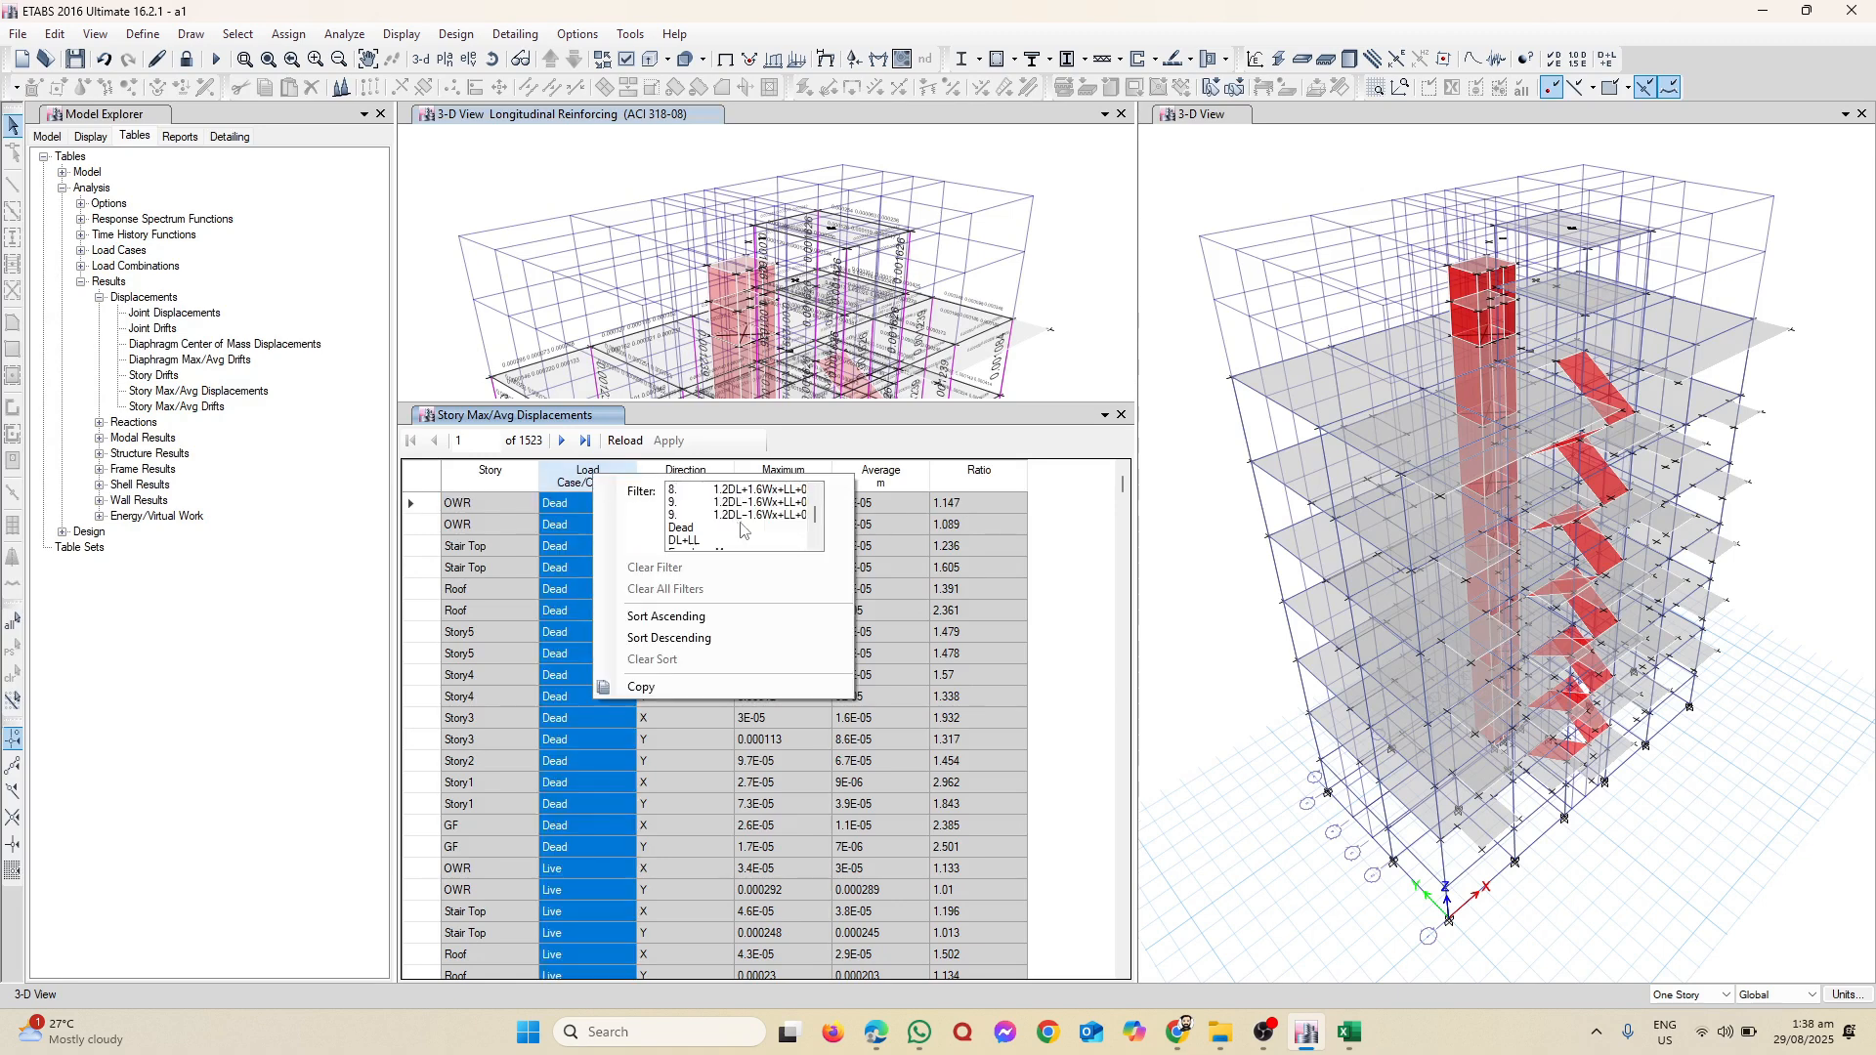
{"action": "scroll", "coordinate": [740, 530], "scroll_direction": "down", "scroll_amount": 3}
{"action": "left_click", "coordinate": [687, 529]}
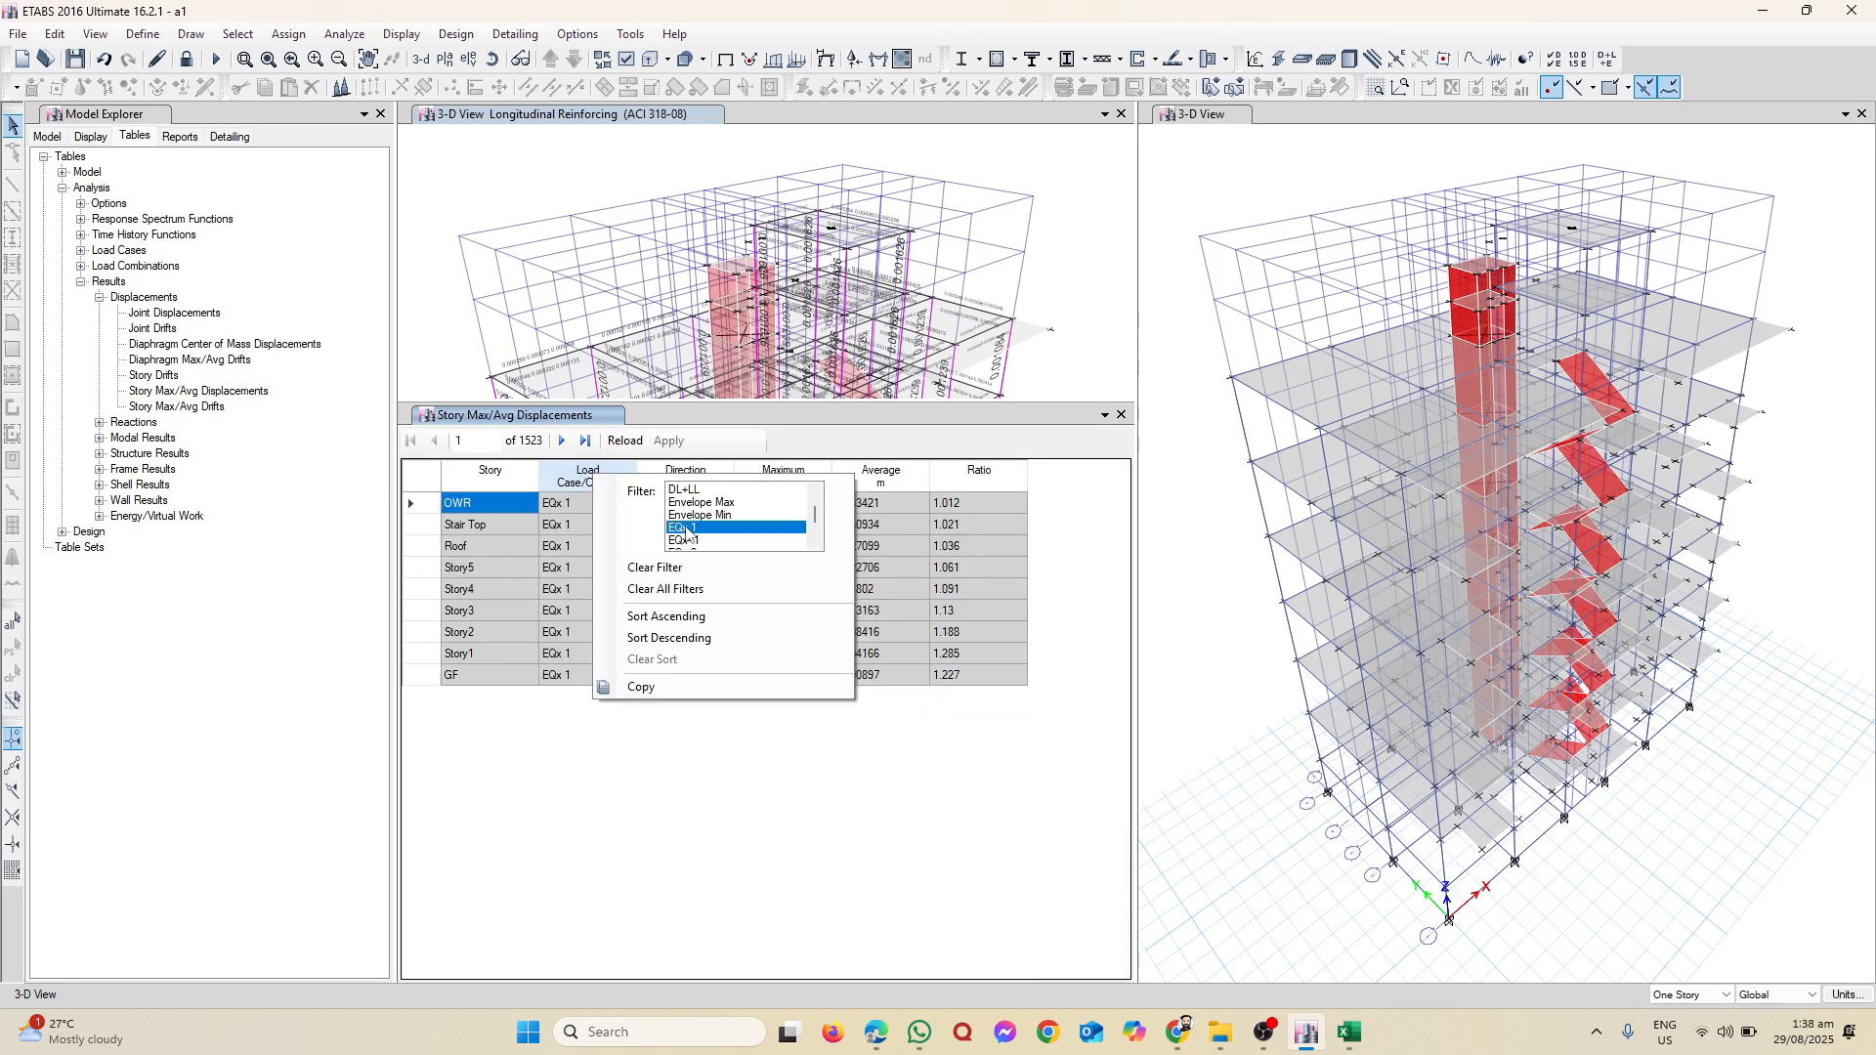
{"action": "left_click", "coordinate": [584, 764]}
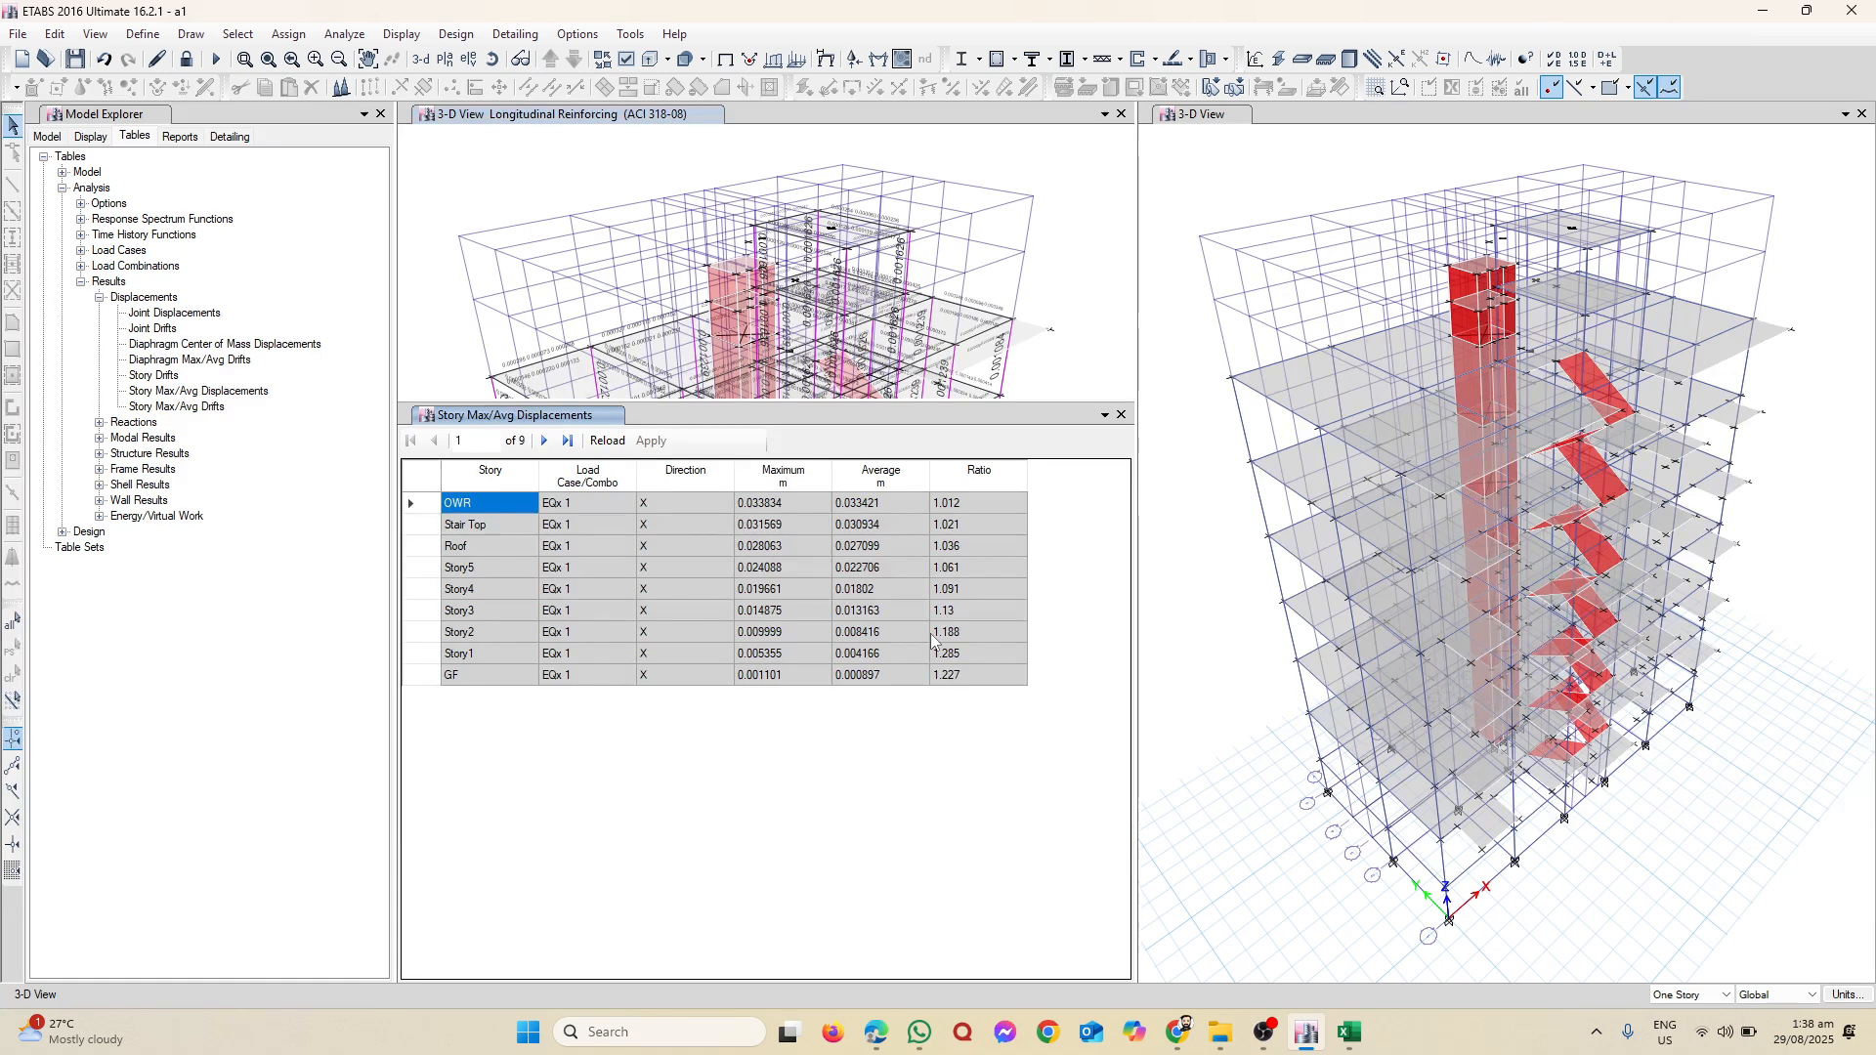
Step: Change the load case filter to EQx 2 and examine the displacement ratios per story
{"action": "left_click", "coordinate": [579, 476]}
{"action": "right_click", "coordinate": [578, 476]}
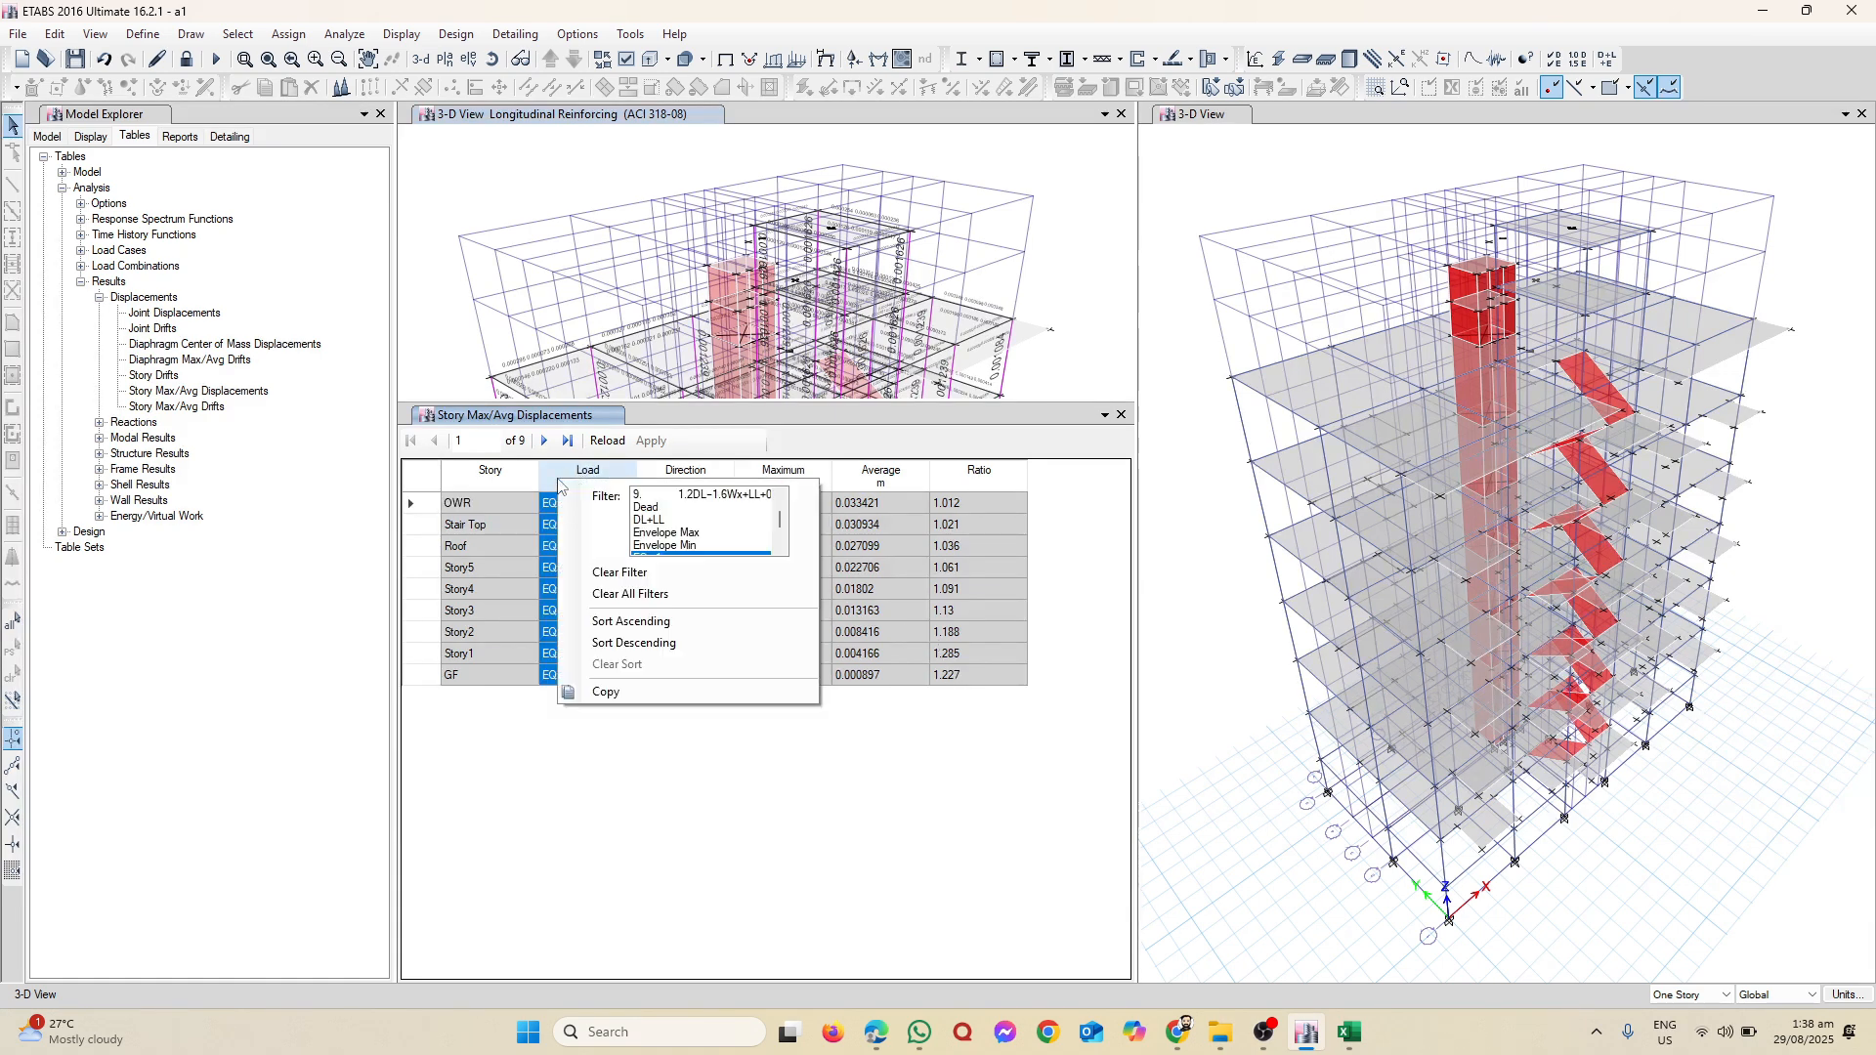
{"action": "left_click", "coordinate": [649, 533]}
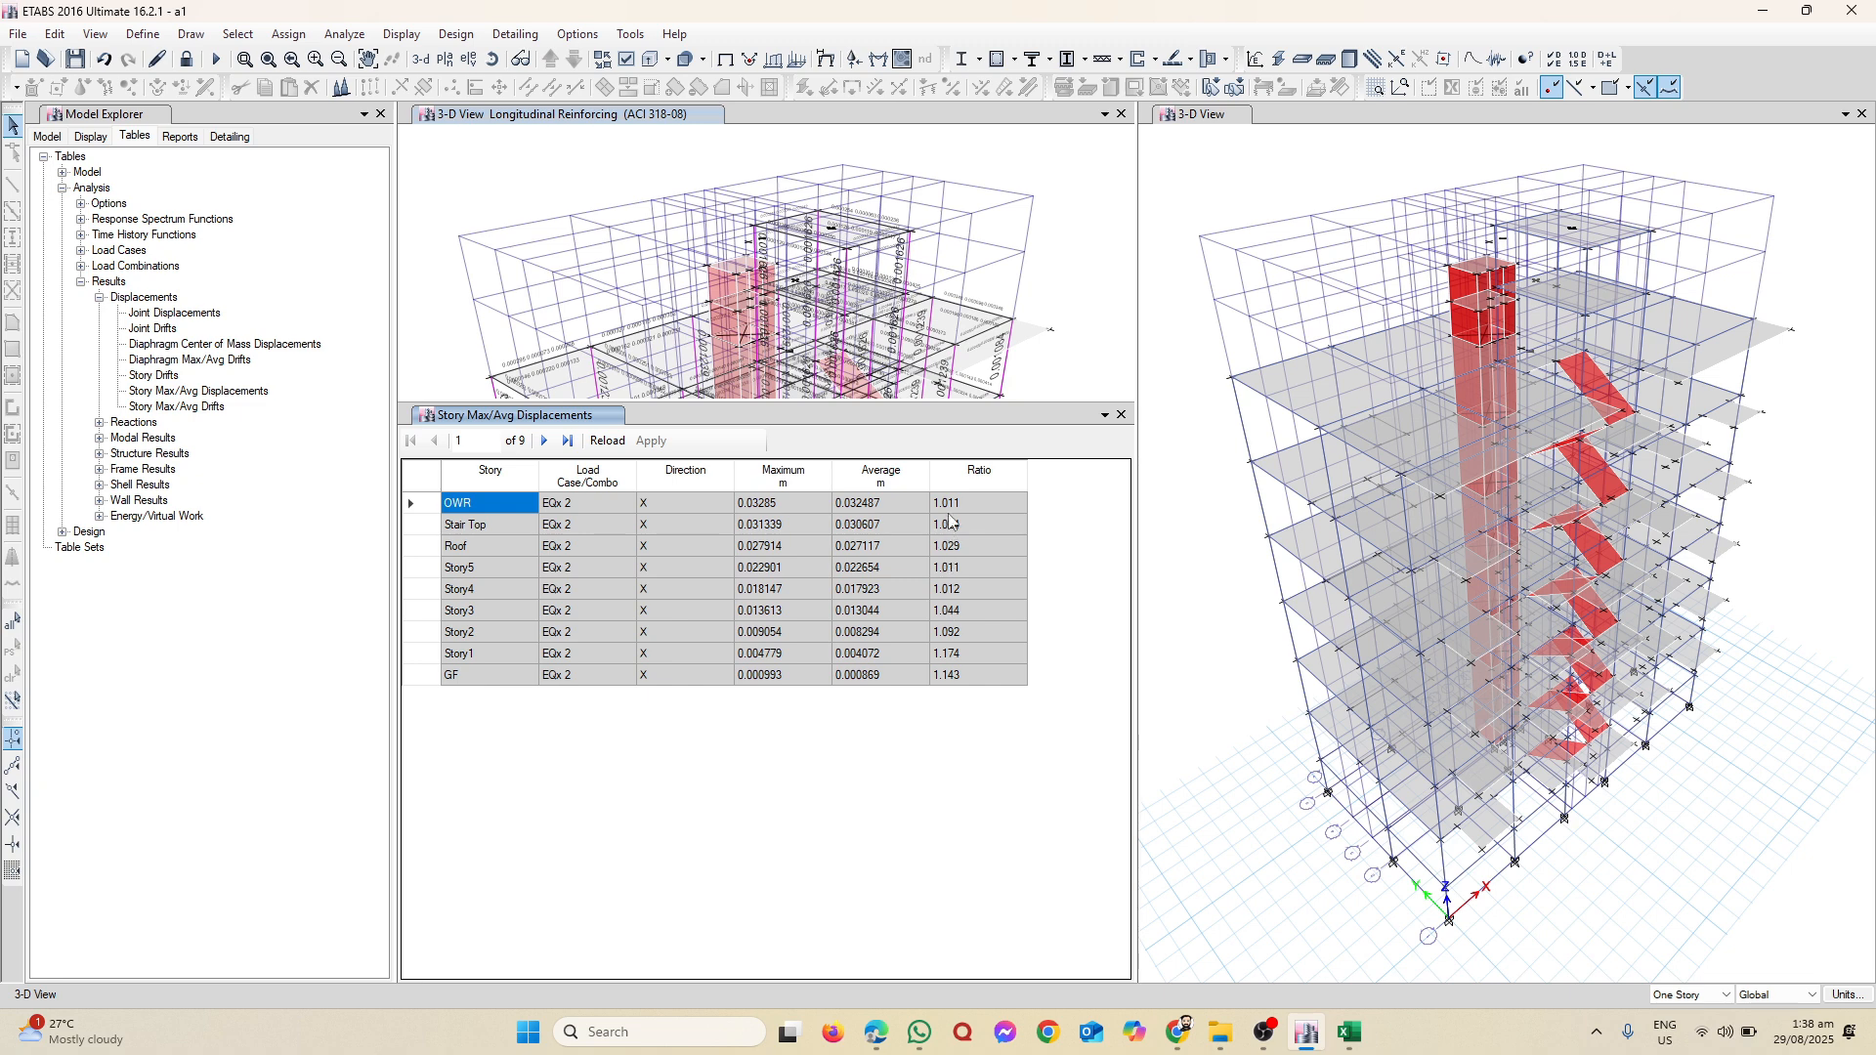
Step: Change the load case filter to EQy 1 and examine the Y-direction displacement ratios
{"action": "left_click", "coordinate": [565, 486]}
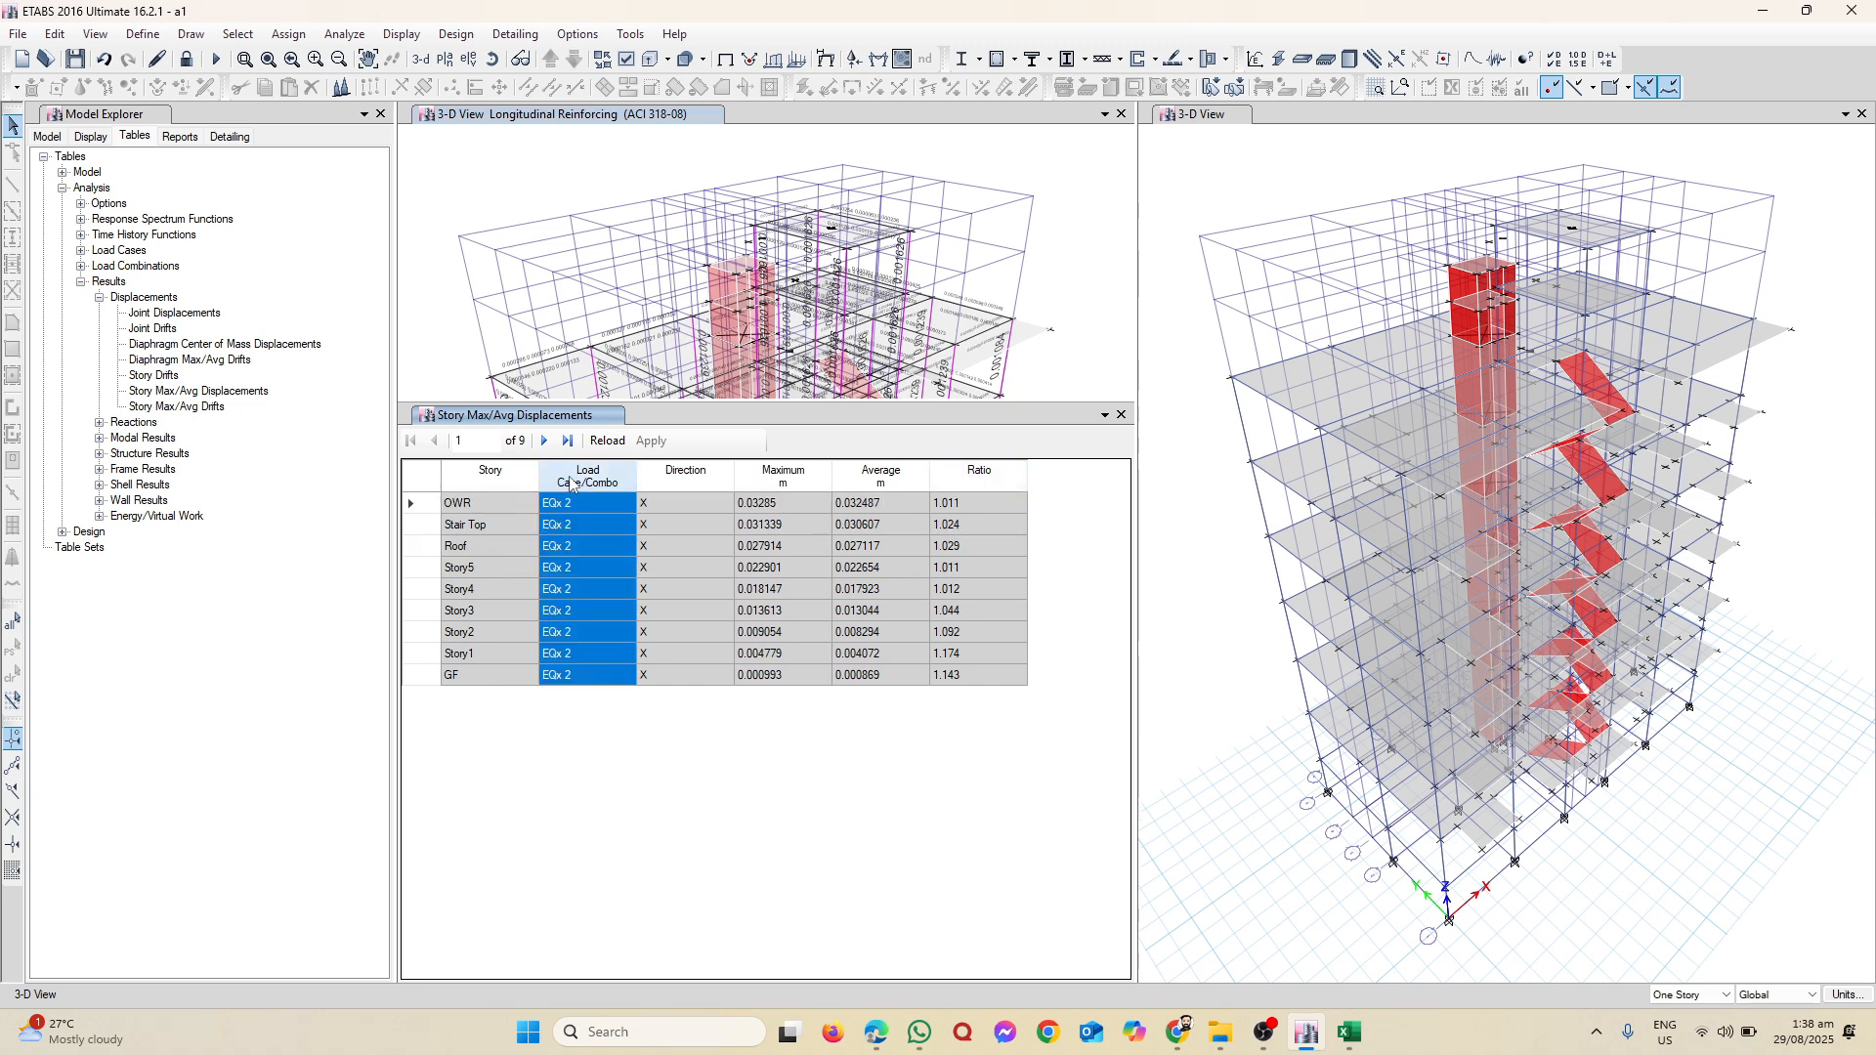
{"action": "right_click", "coordinate": [573, 484]}
{"action": "scroll", "coordinate": [682, 528], "scroll_direction": "down", "scroll_amount": 3}
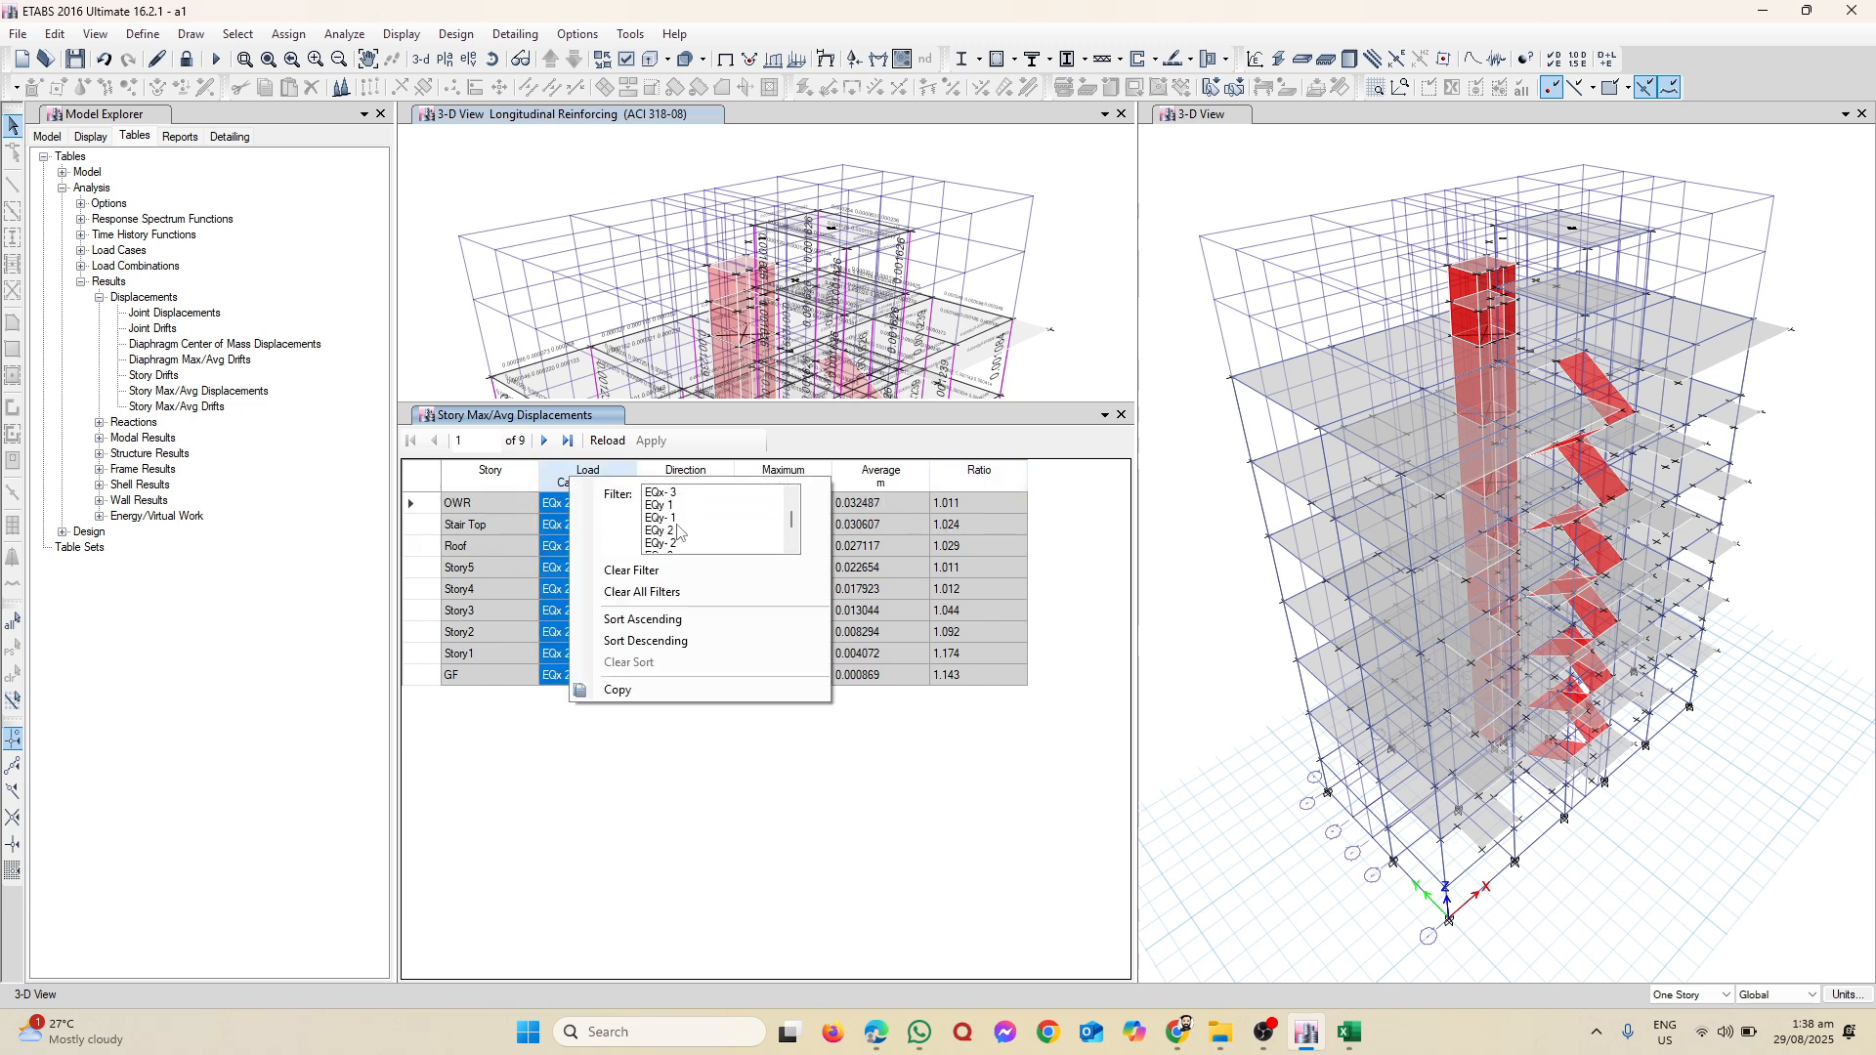
{"action": "left_click", "coordinate": [672, 506]}
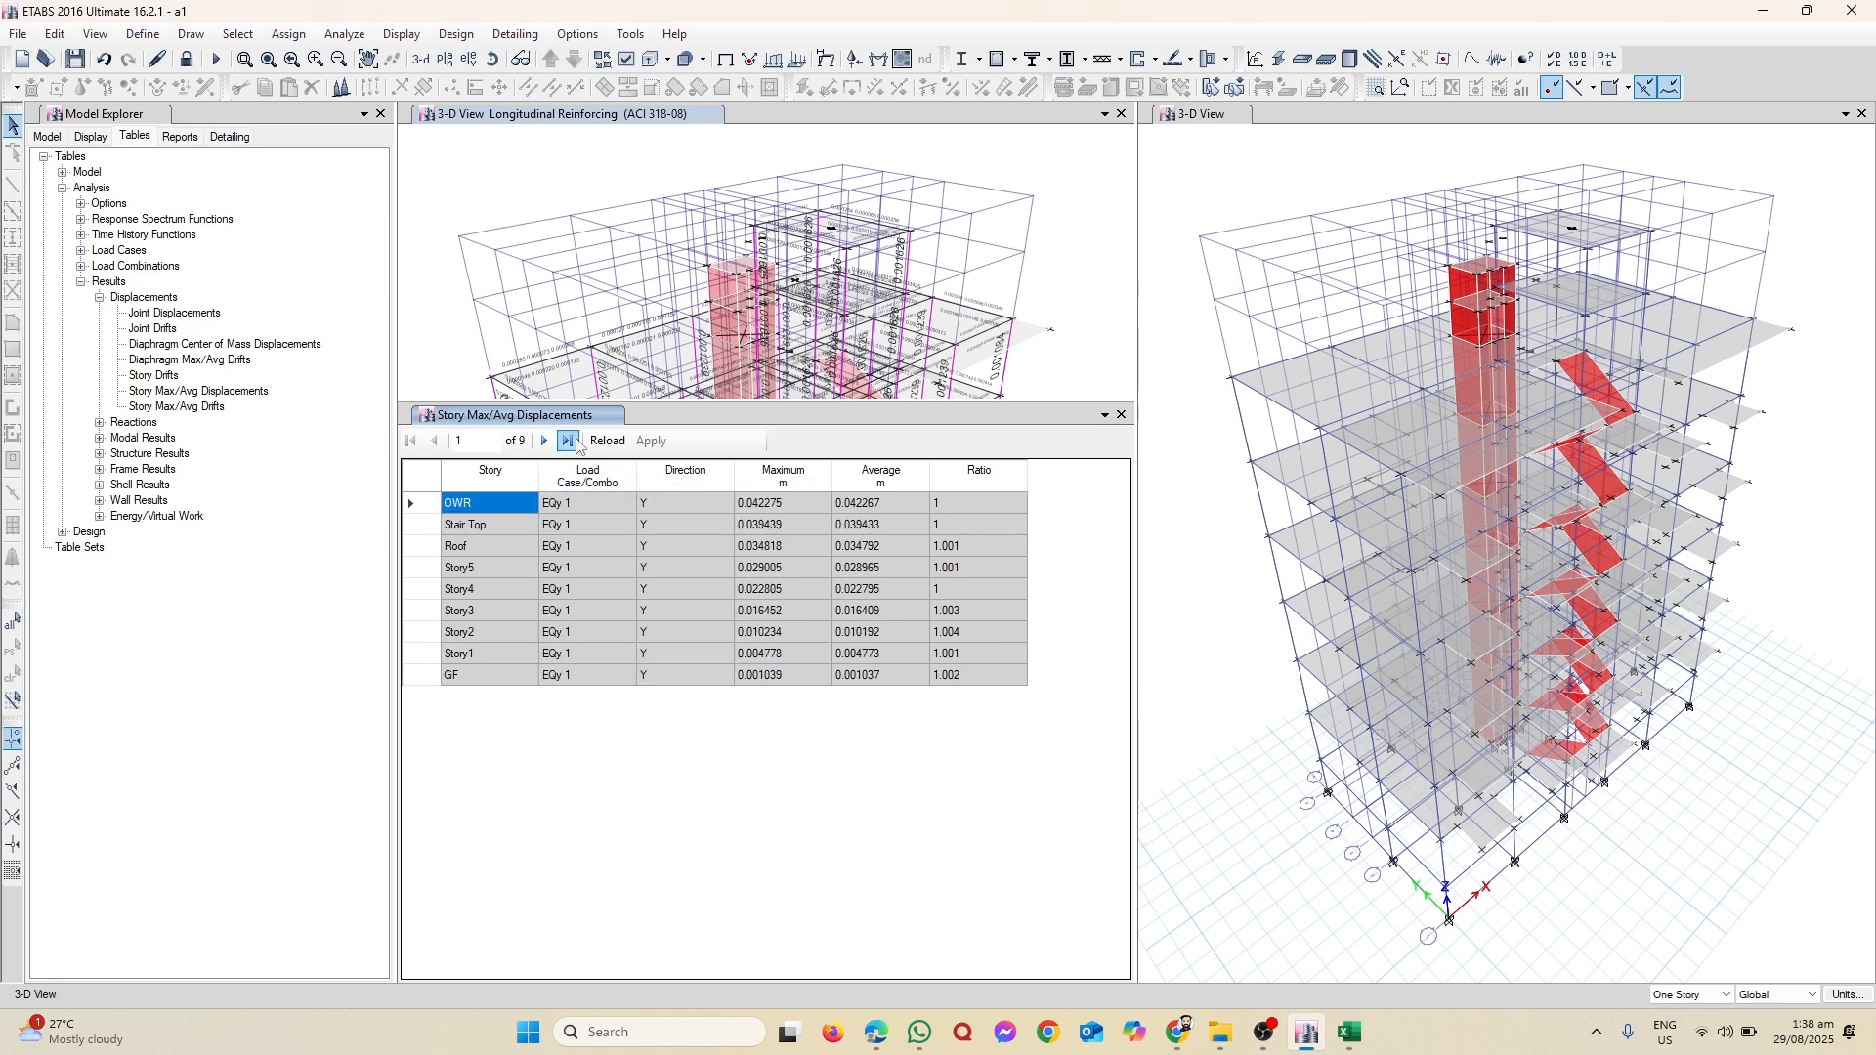
Step: Change the load case filter to EQy 2 and examine the displacement ratios for that case
{"action": "right_click", "coordinate": [623, 484]}
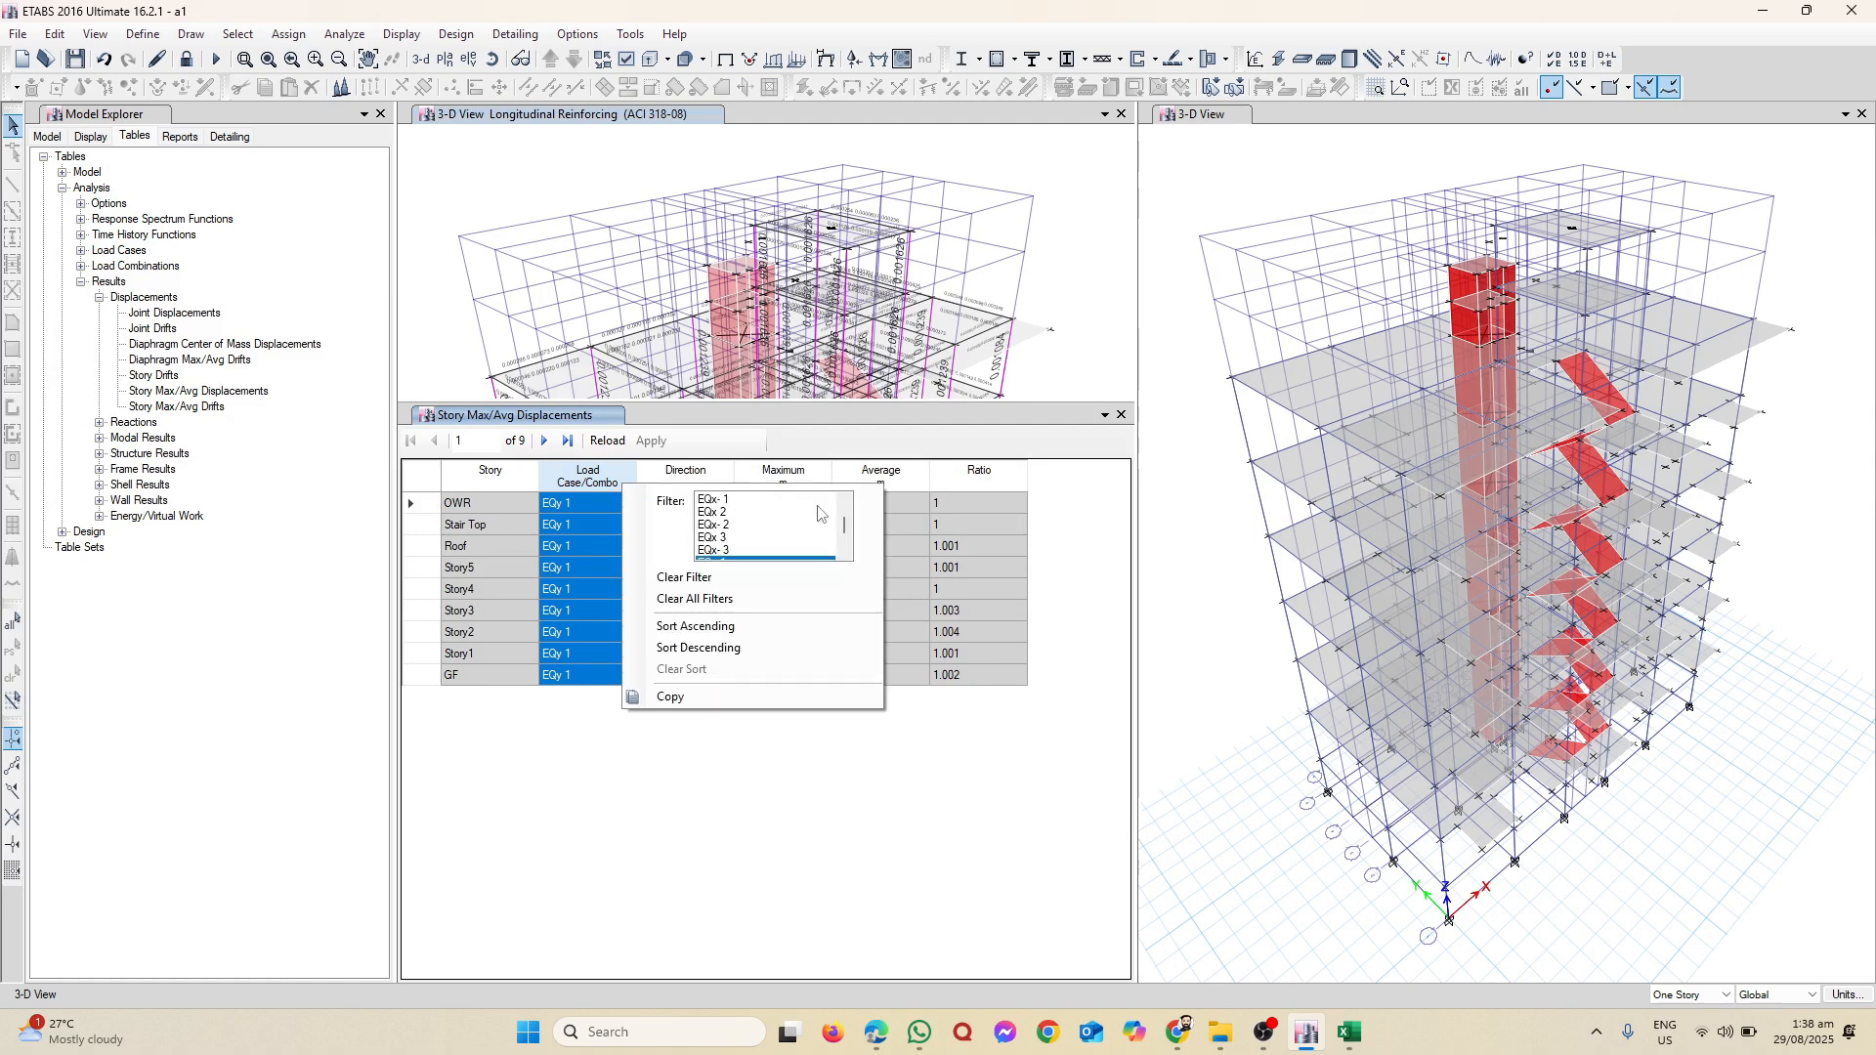
{"action": "scroll", "coordinate": [731, 522], "scroll_direction": "down", "scroll_amount": 2}
{"action": "left_click", "coordinate": [740, 537]}
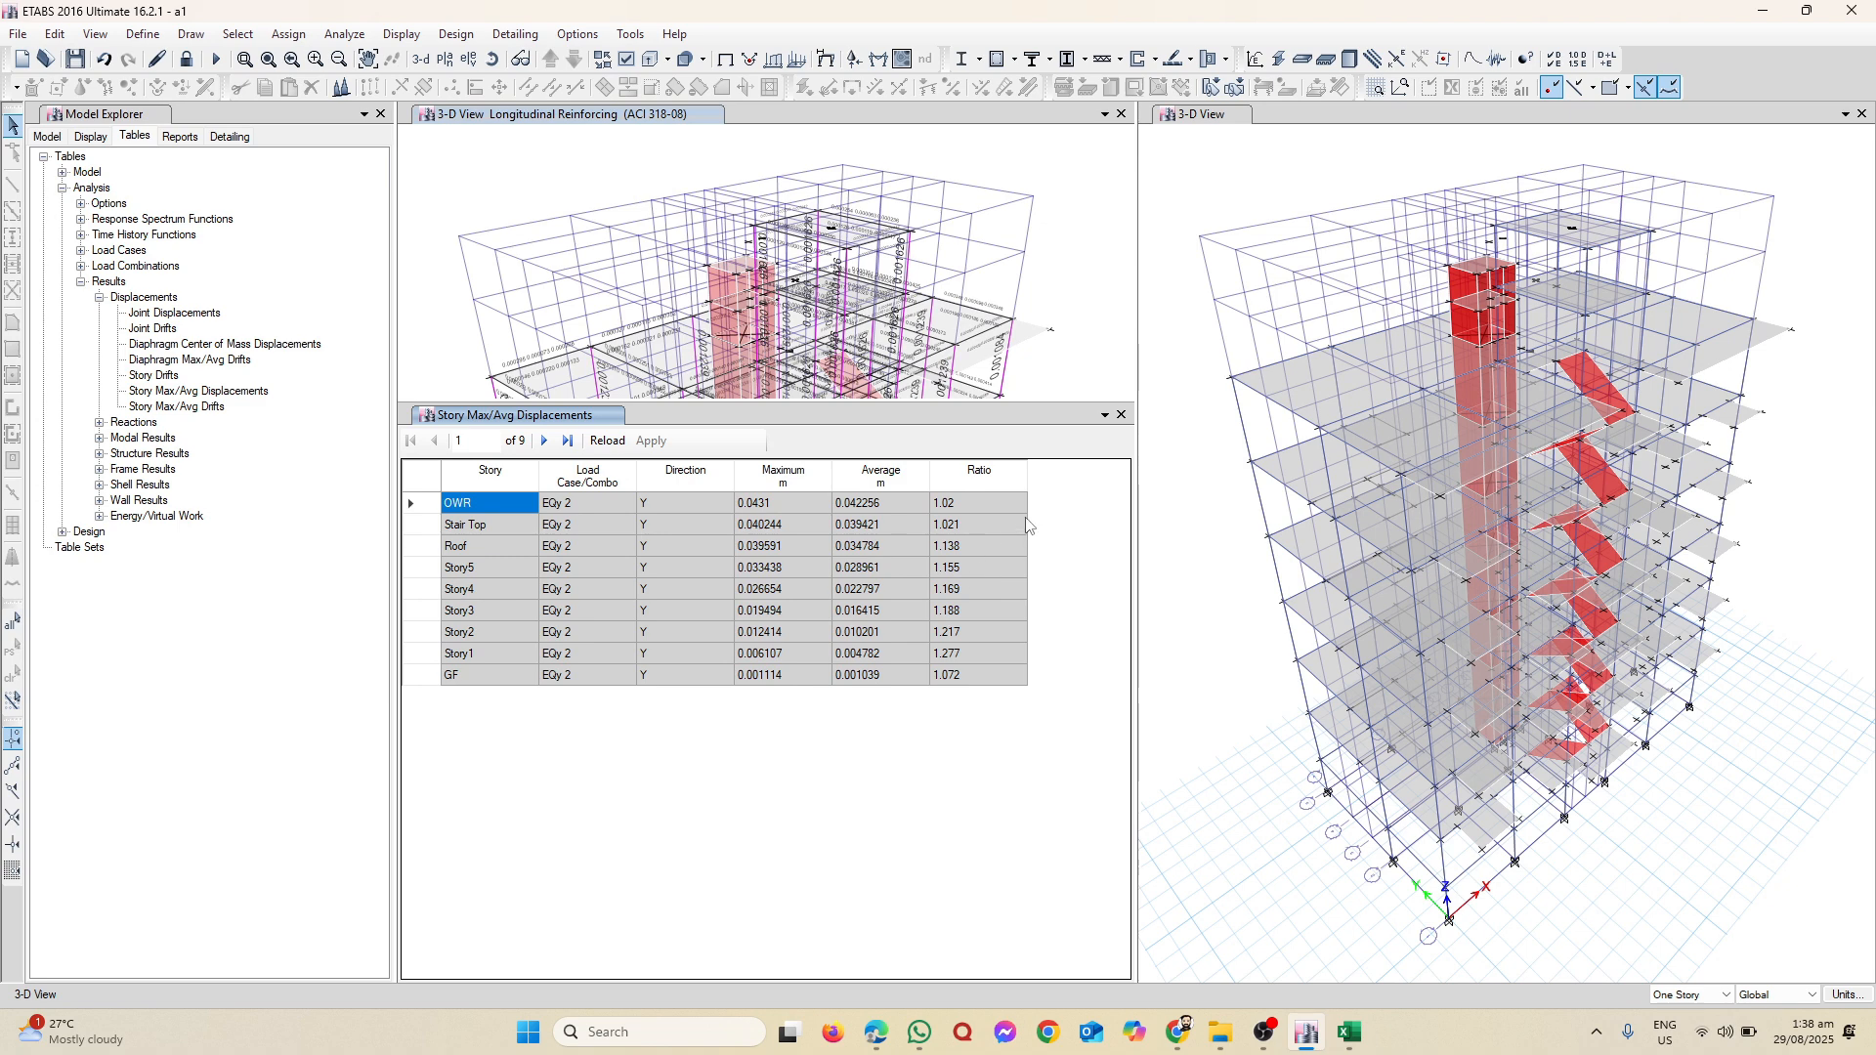
Step: Close the story displacement table and reopen the Diaphragm Max/Avg Drifts table
{"action": "left_click", "coordinate": [1120, 416]}
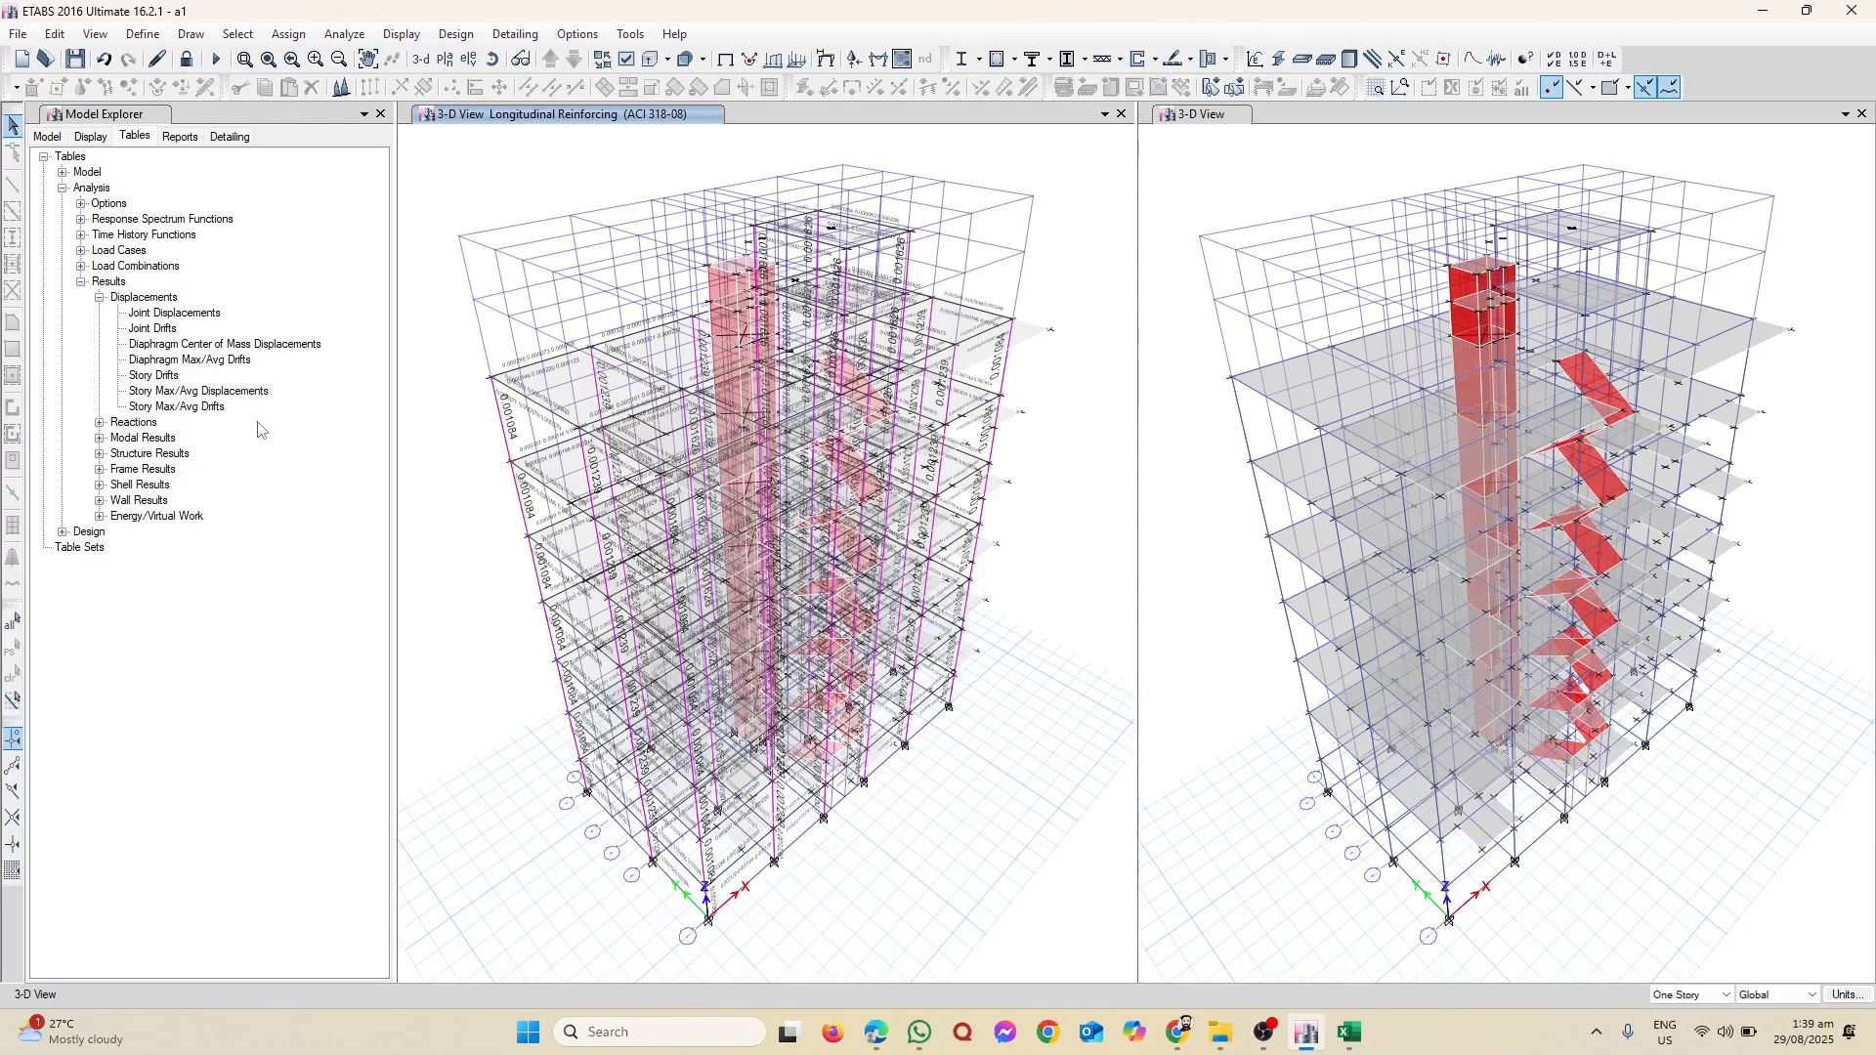
{"action": "double_click", "coordinate": [196, 360]}
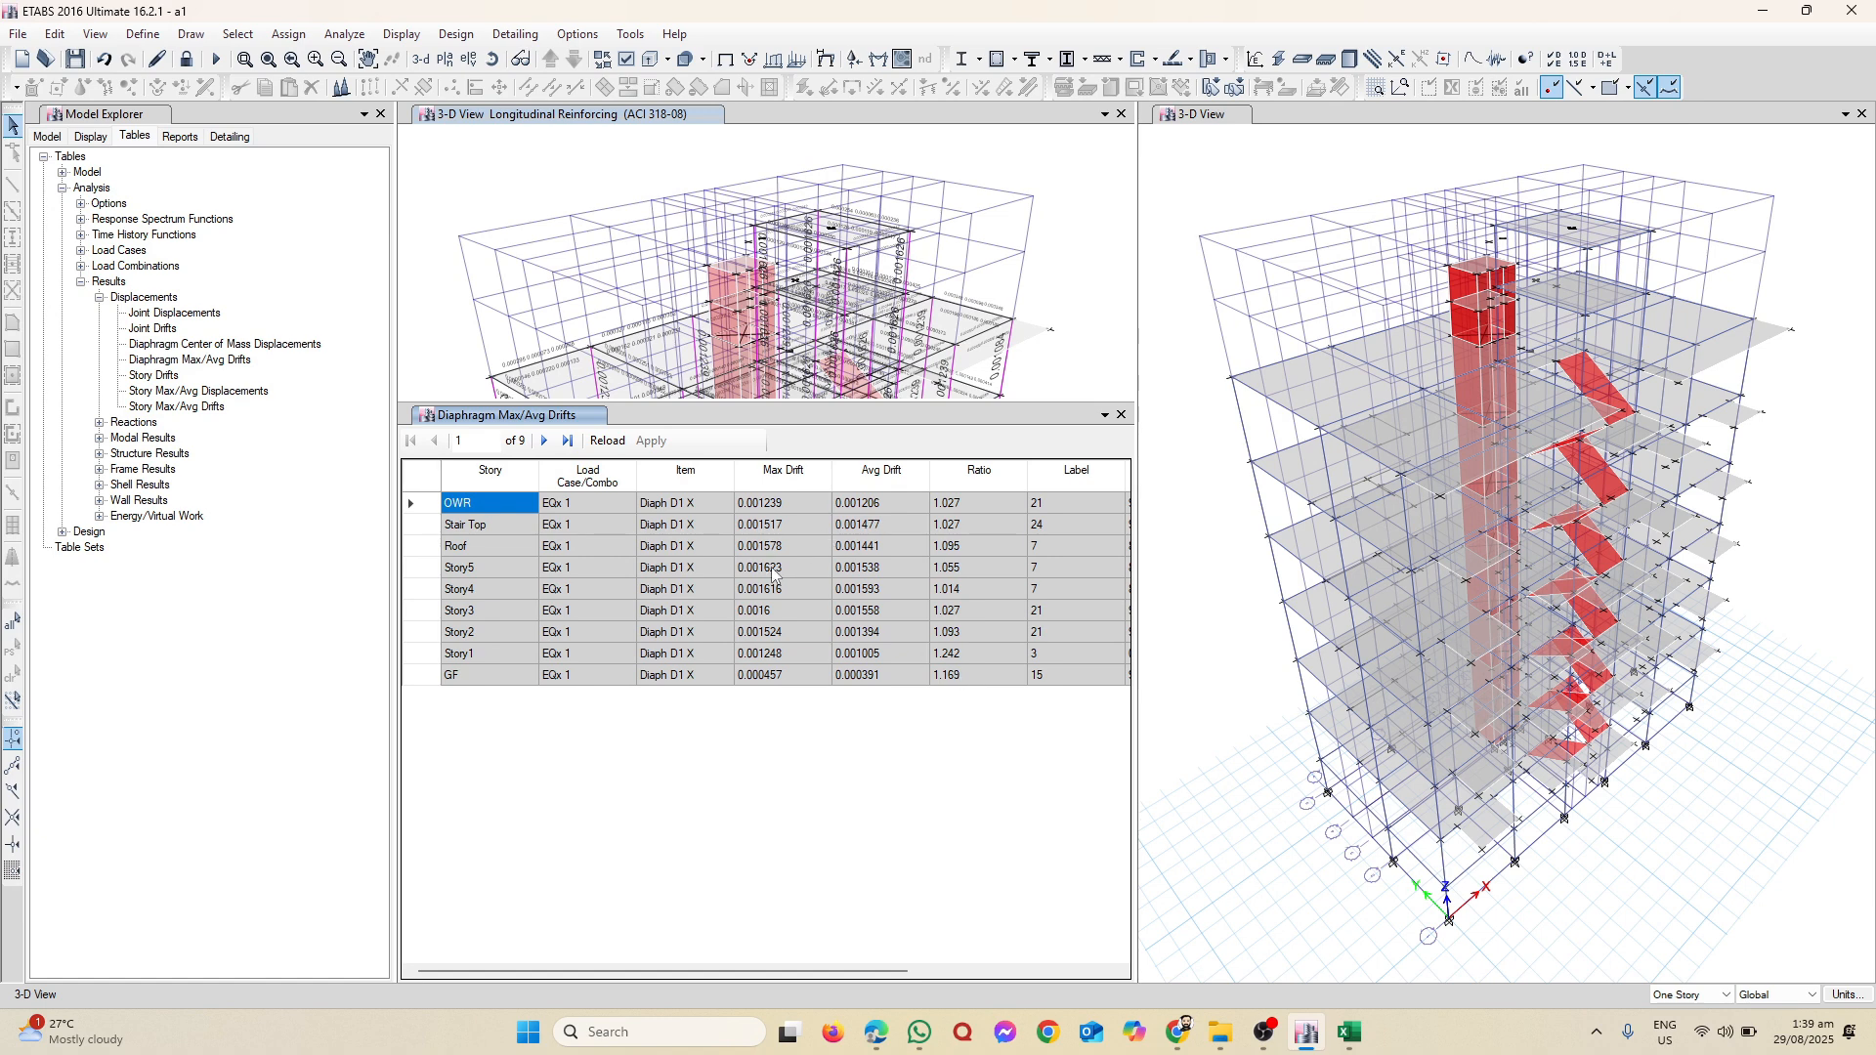
Step: Copy the EQx 1 Max Drift, Avg Drift and Ratio values for all stories and paste them into Excel's EQY-1 table from G11
{"action": "left_click_drag", "start_coordinate": [772, 503], "coordinate": [946, 674]}
{"action": "right_click", "coordinate": [938, 629]}
{"action": "left_click", "coordinate": [989, 672]}
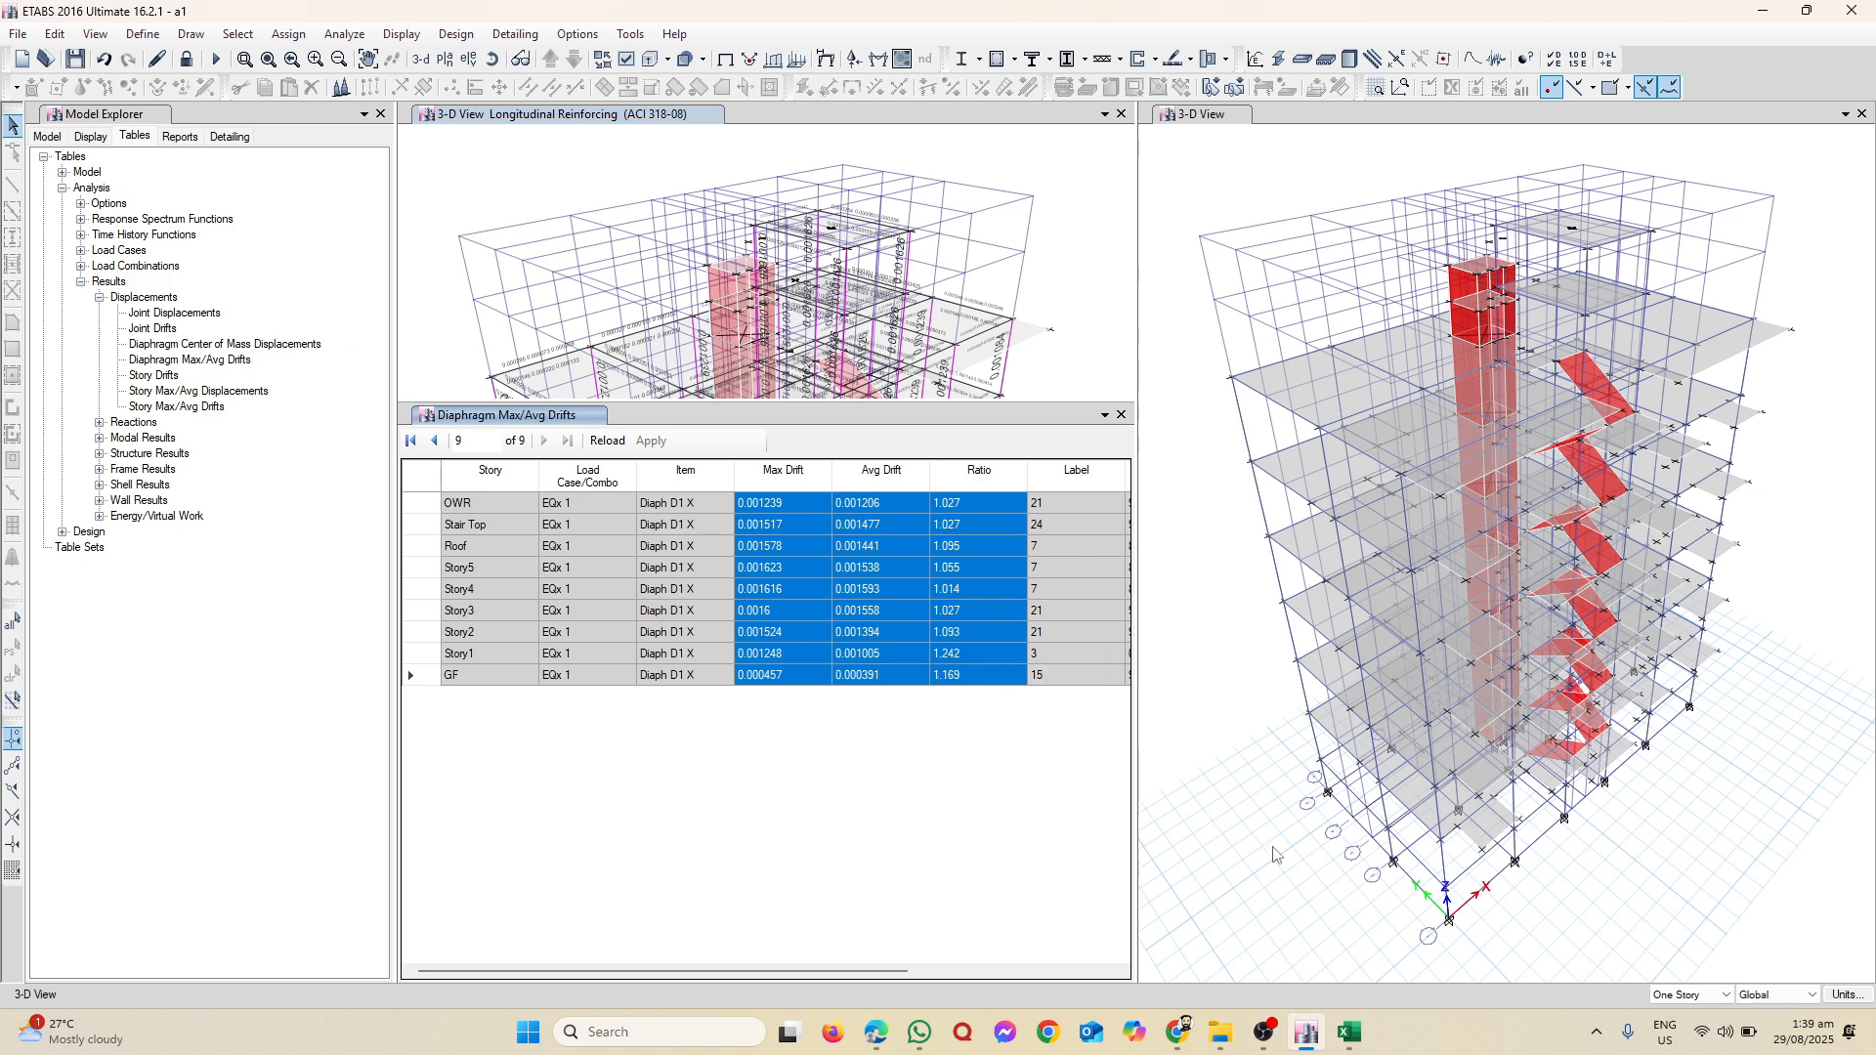
{"action": "mouse_move", "coordinate": [1354, 1034]}
{"action": "left_click", "coordinate": [1339, 977]}
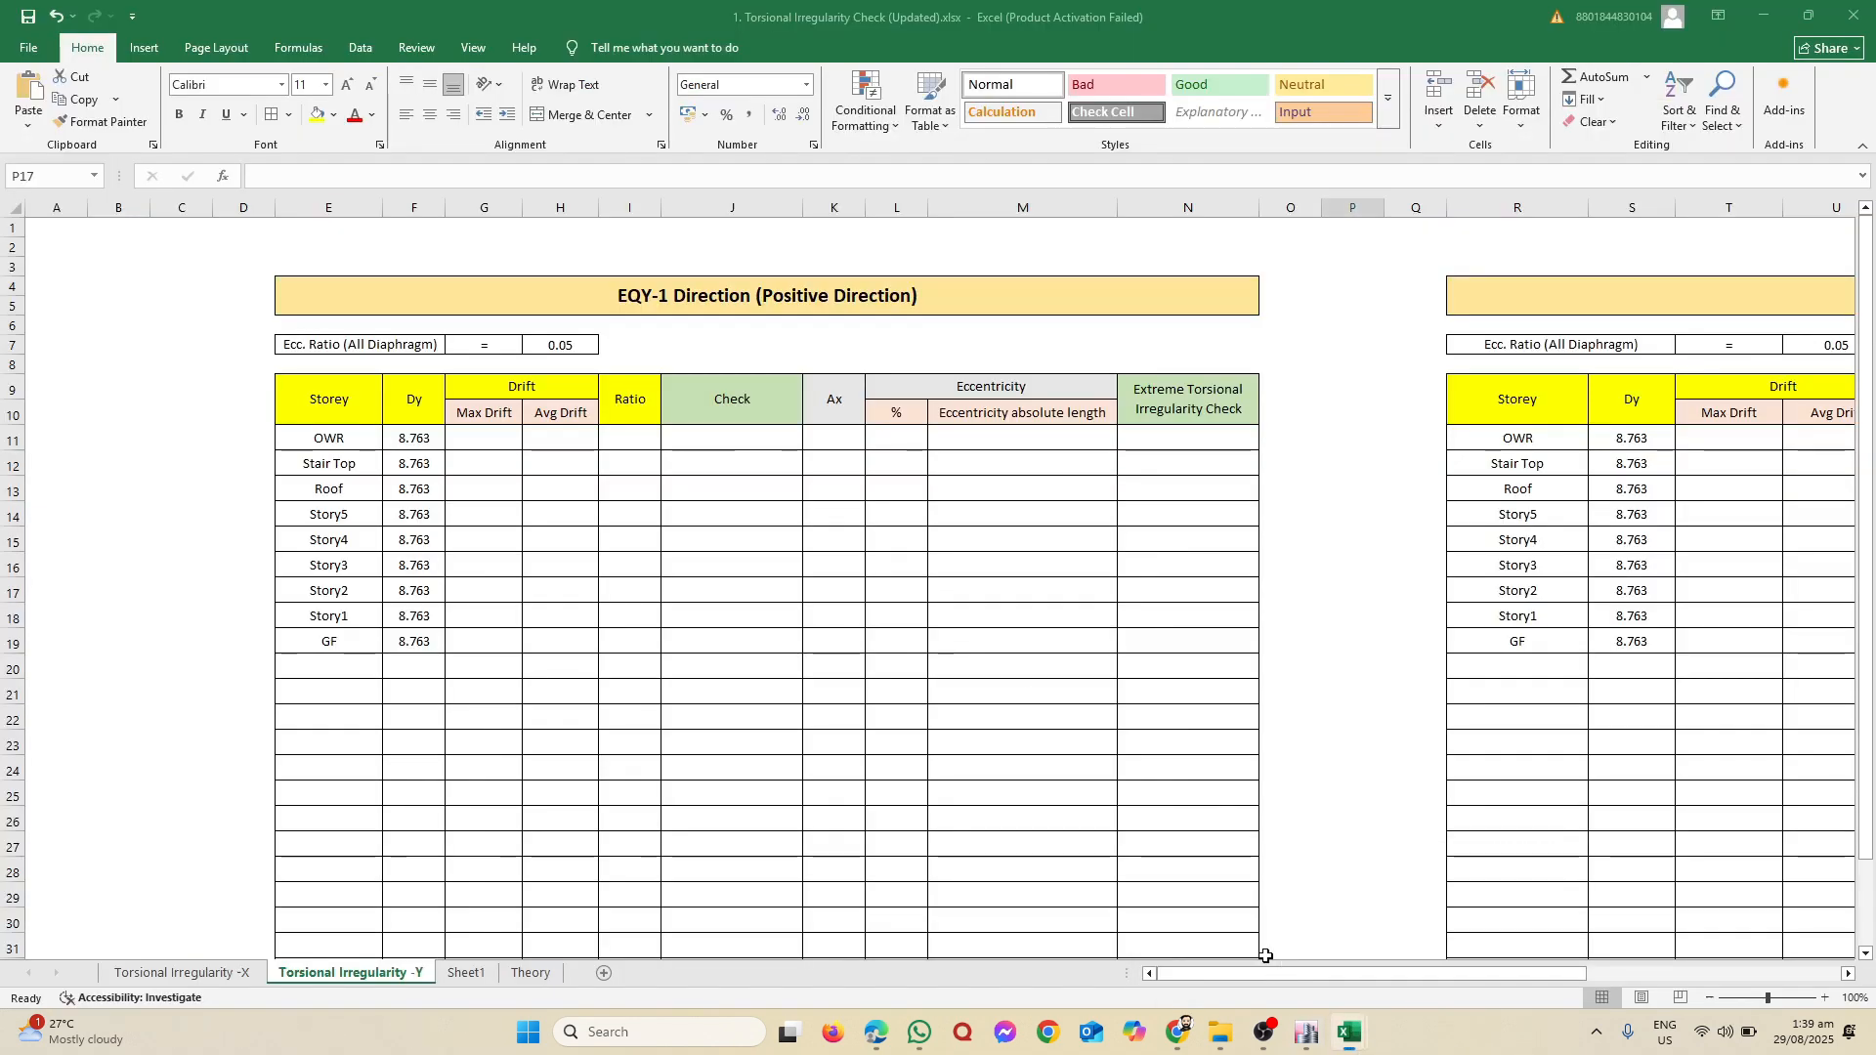
{"action": "left_click", "coordinate": [467, 437]}
{"action": "right_click", "coordinate": [467, 438]}
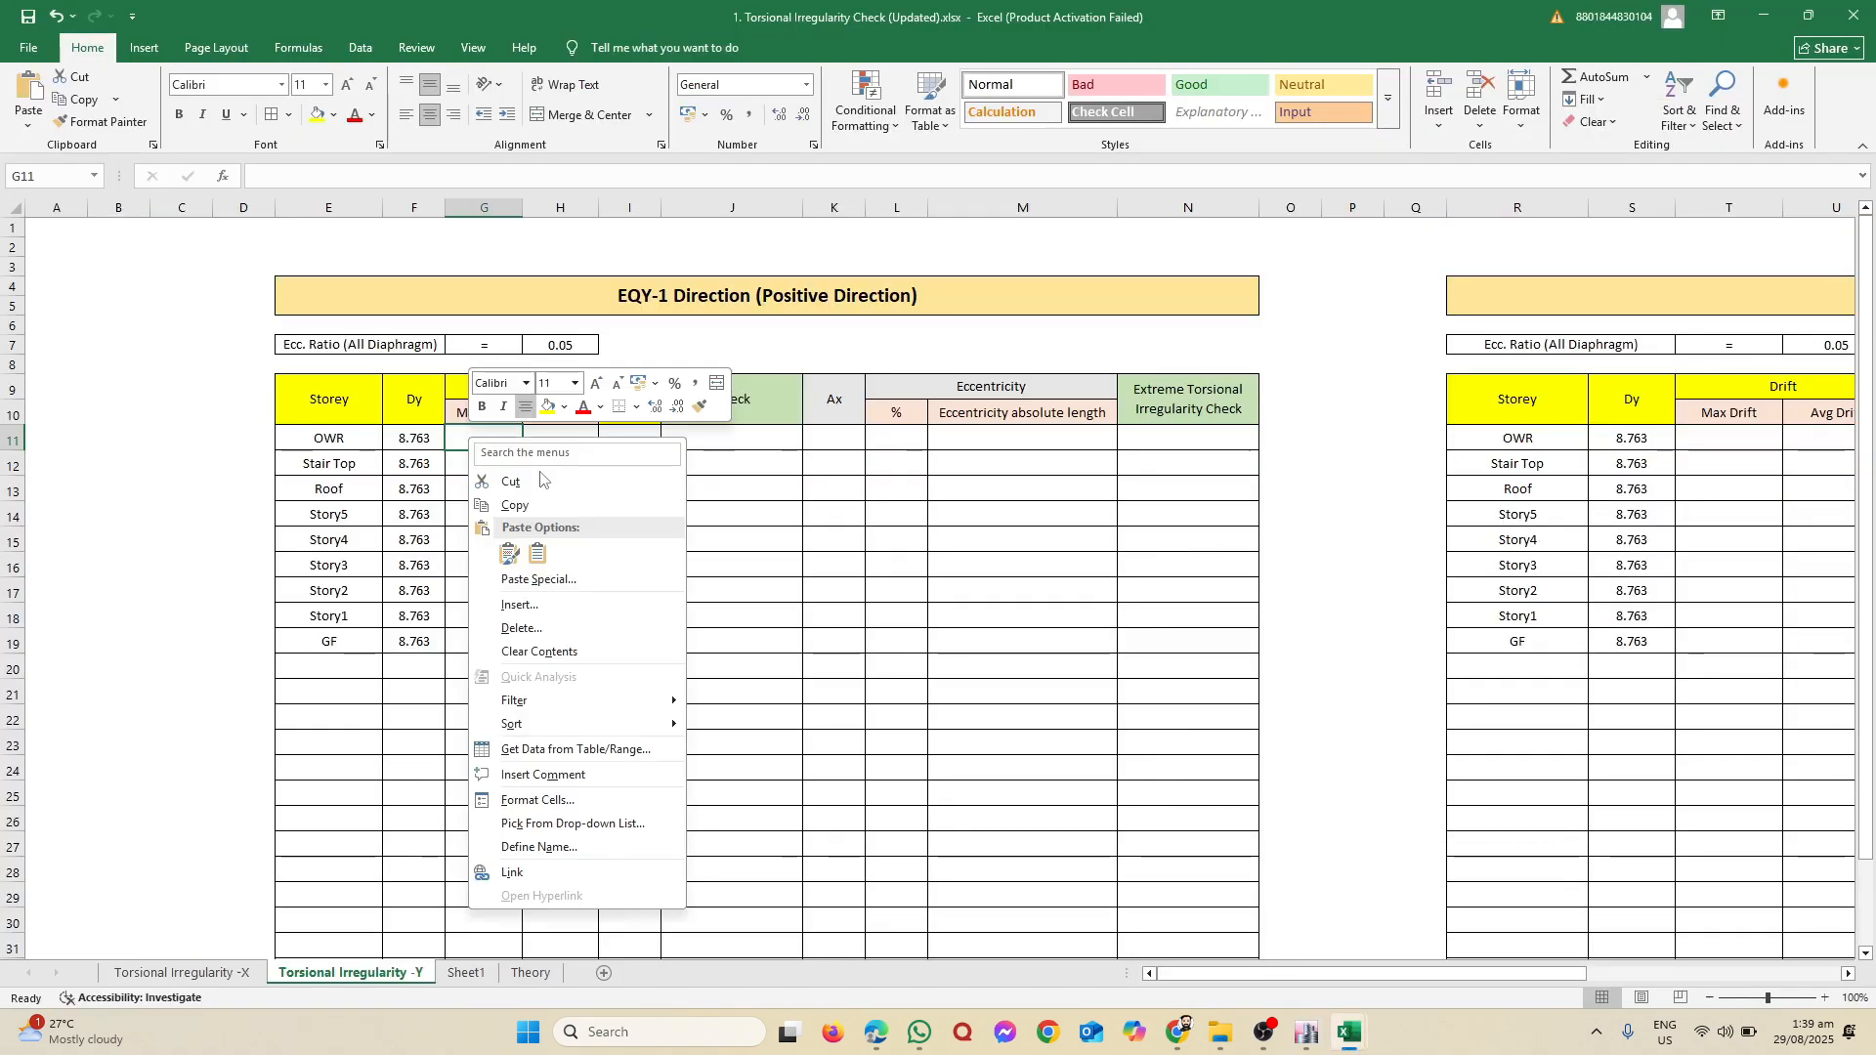
{"action": "left_click", "coordinate": [538, 555]}
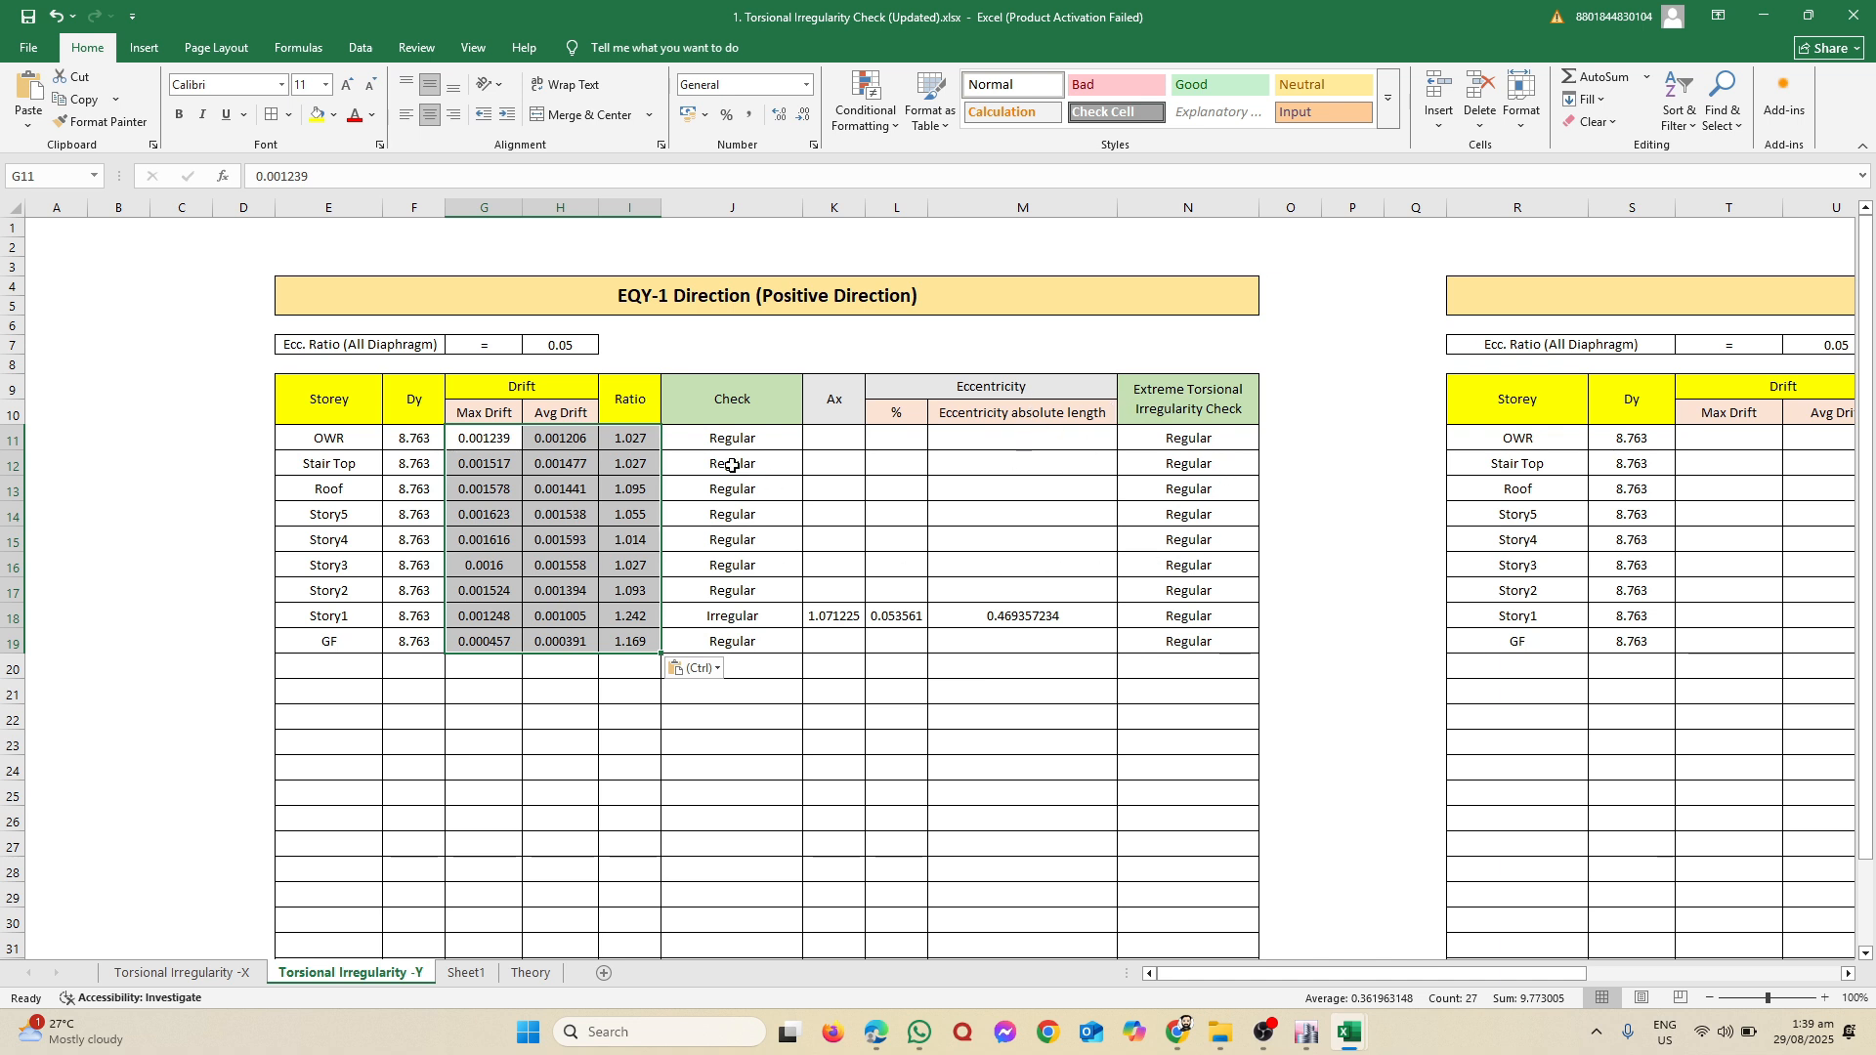
{"action": "left_click", "coordinate": [666, 768]}
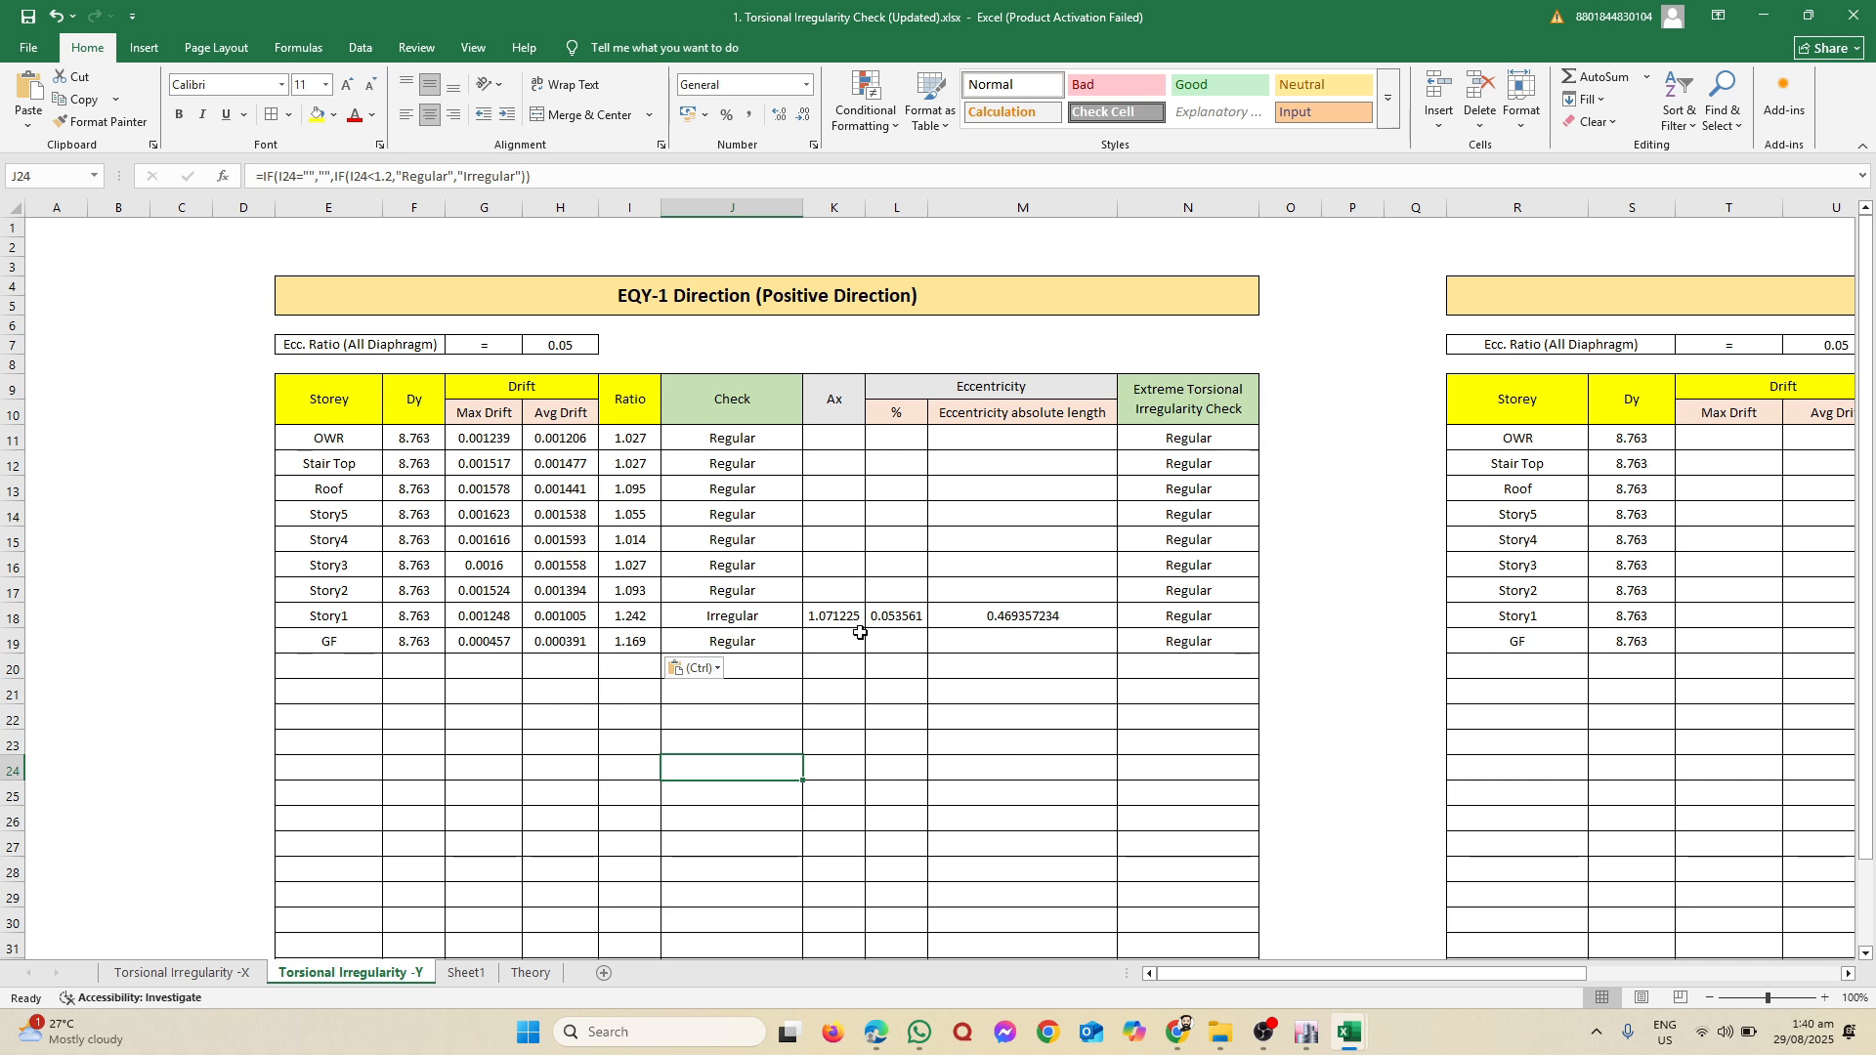
Step: Examine the irregularity checks, the Ax factor and the maximum eccentricity row of the EQY-1 table in Excel
{"action": "left_click", "coordinate": [1306, 1033]}
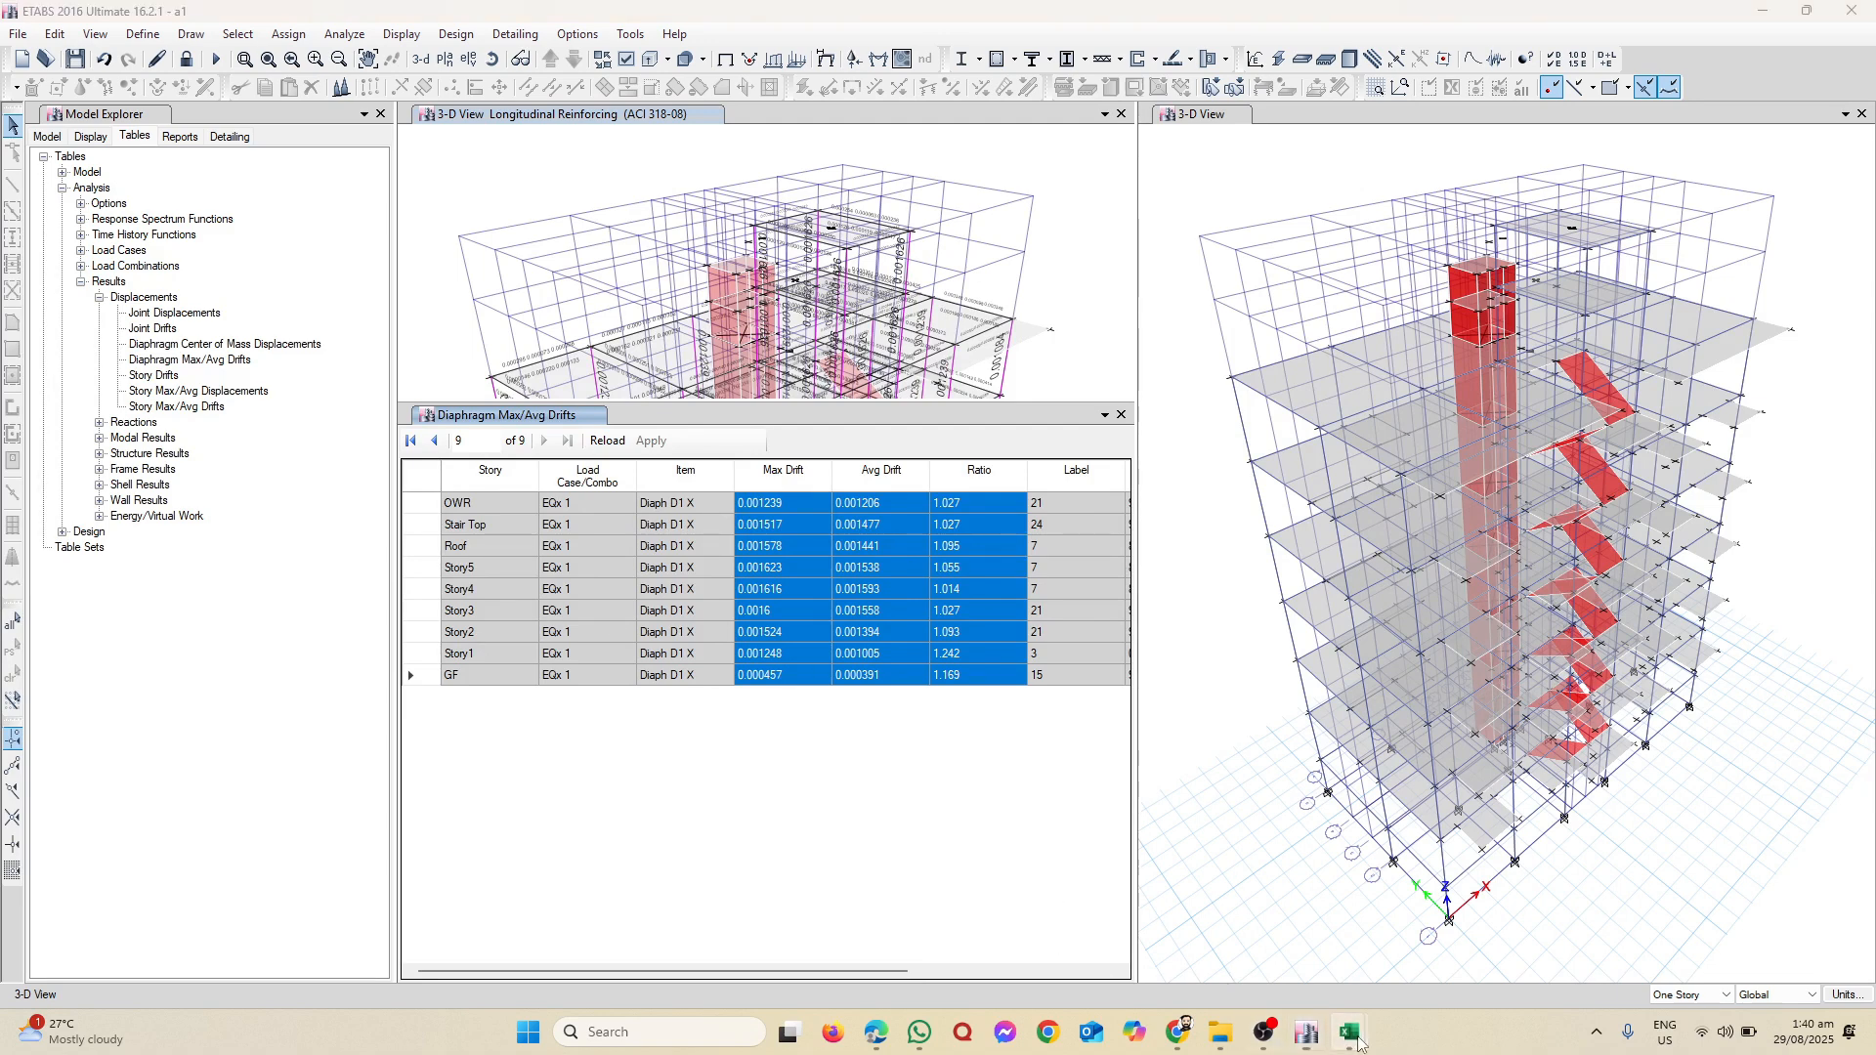
{"action": "mouse_move", "coordinate": [1344, 1034]}
{"action": "left_click", "coordinate": [1273, 958]}
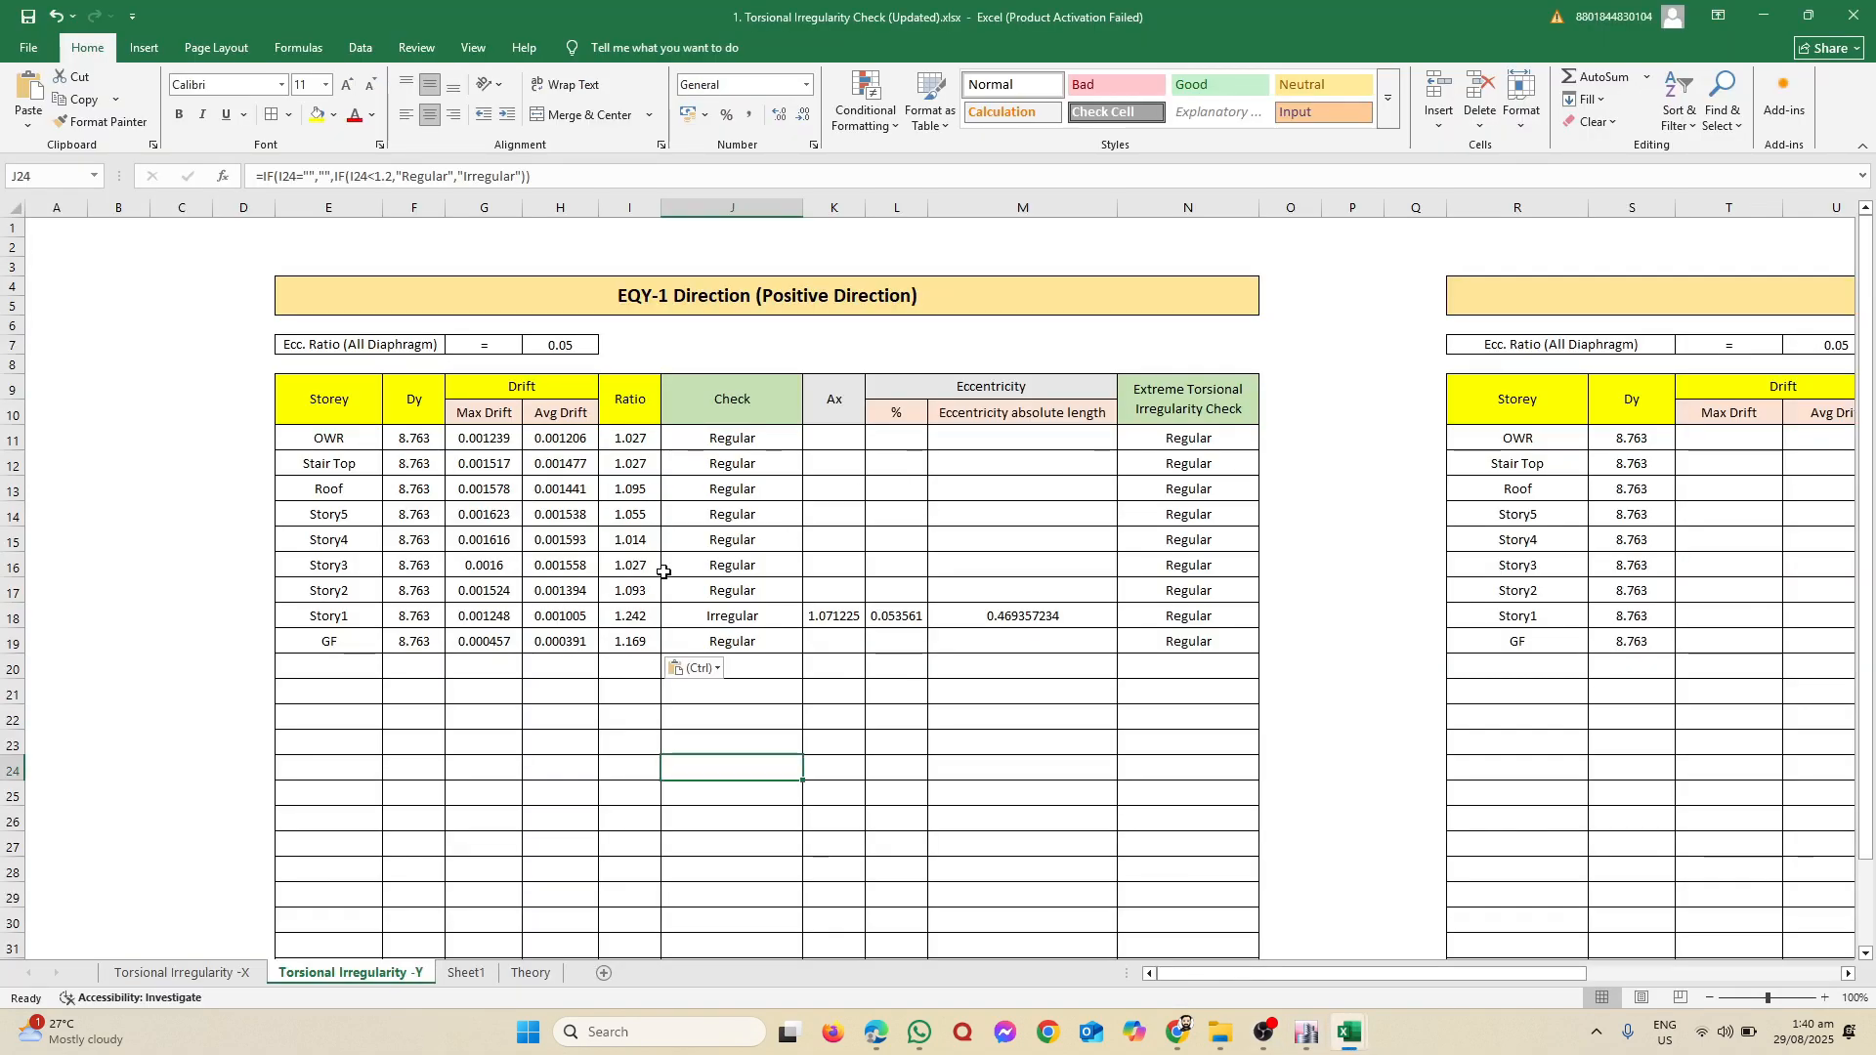
{"action": "scroll", "coordinate": [577, 658], "scroll_direction": "down", "scroll_amount": 7}
{"action": "scroll", "coordinate": [831, 610], "scroll_direction": "up", "scroll_amount": 7}
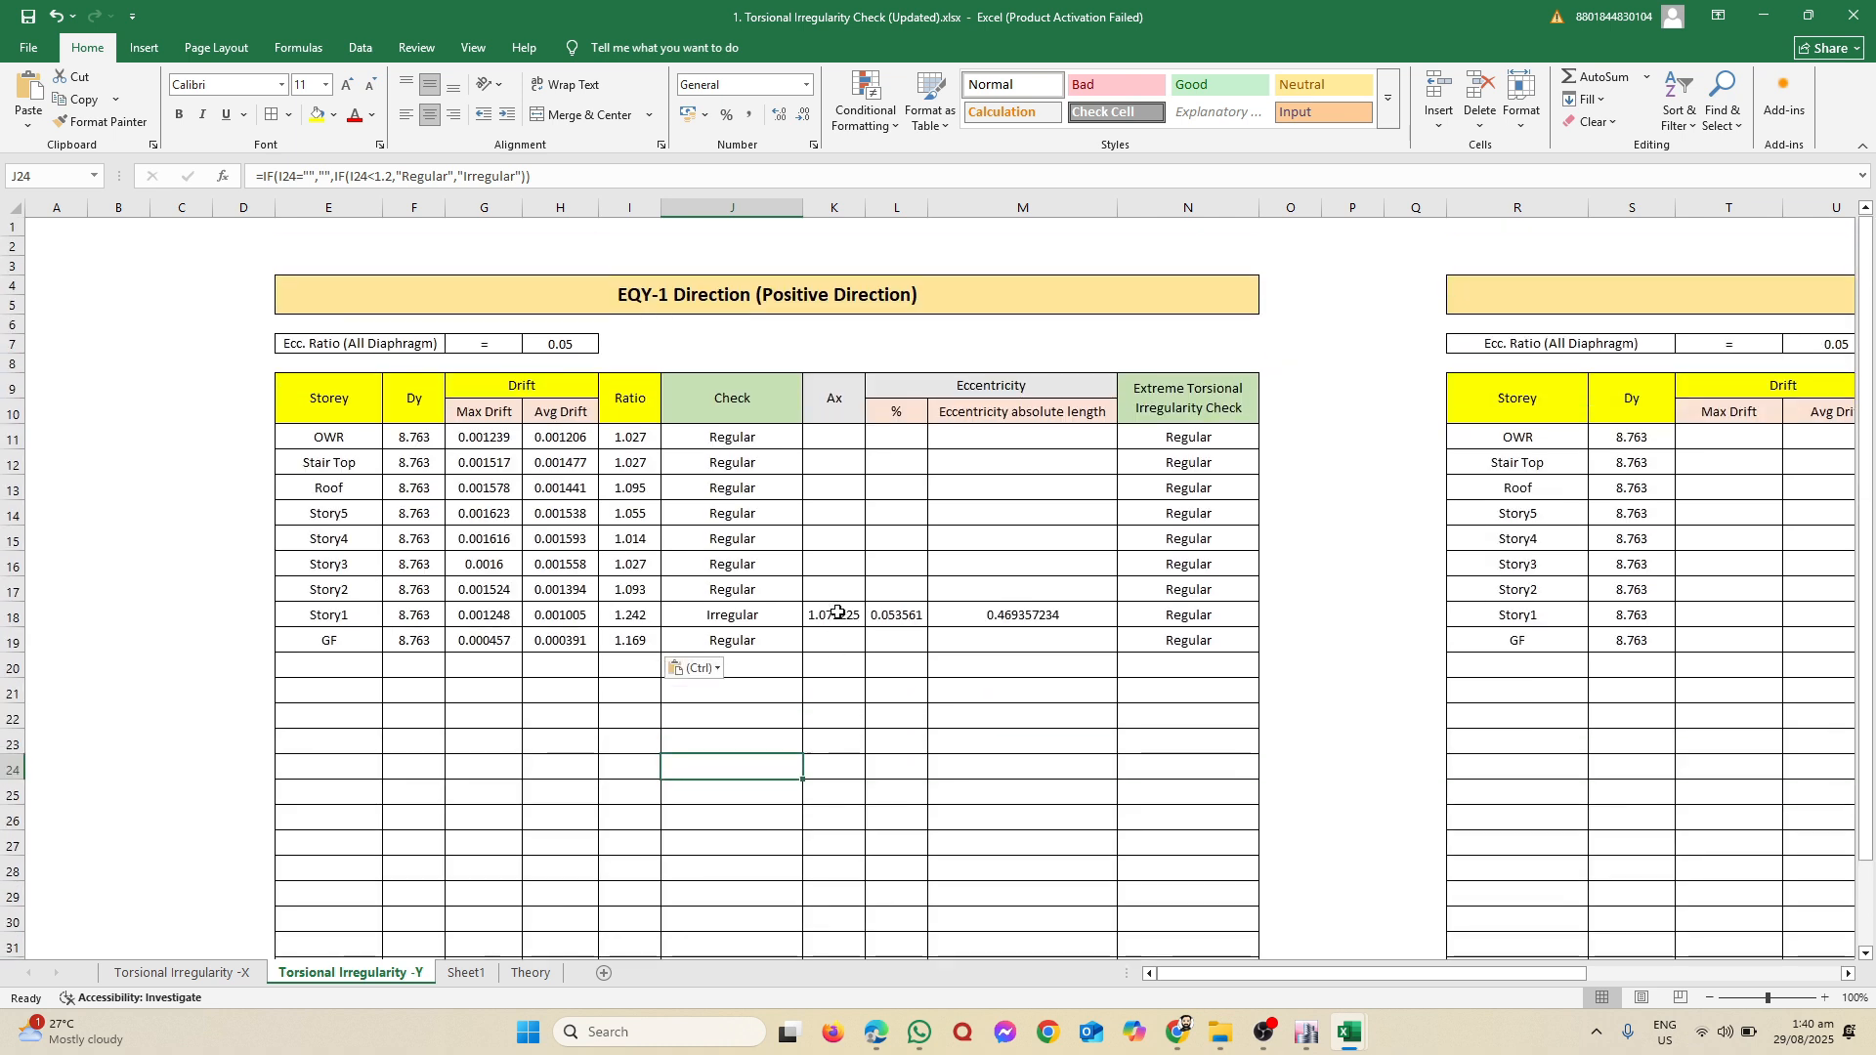
{"action": "scroll", "coordinate": [911, 562], "scroll_direction": "down", "scroll_amount": 4}
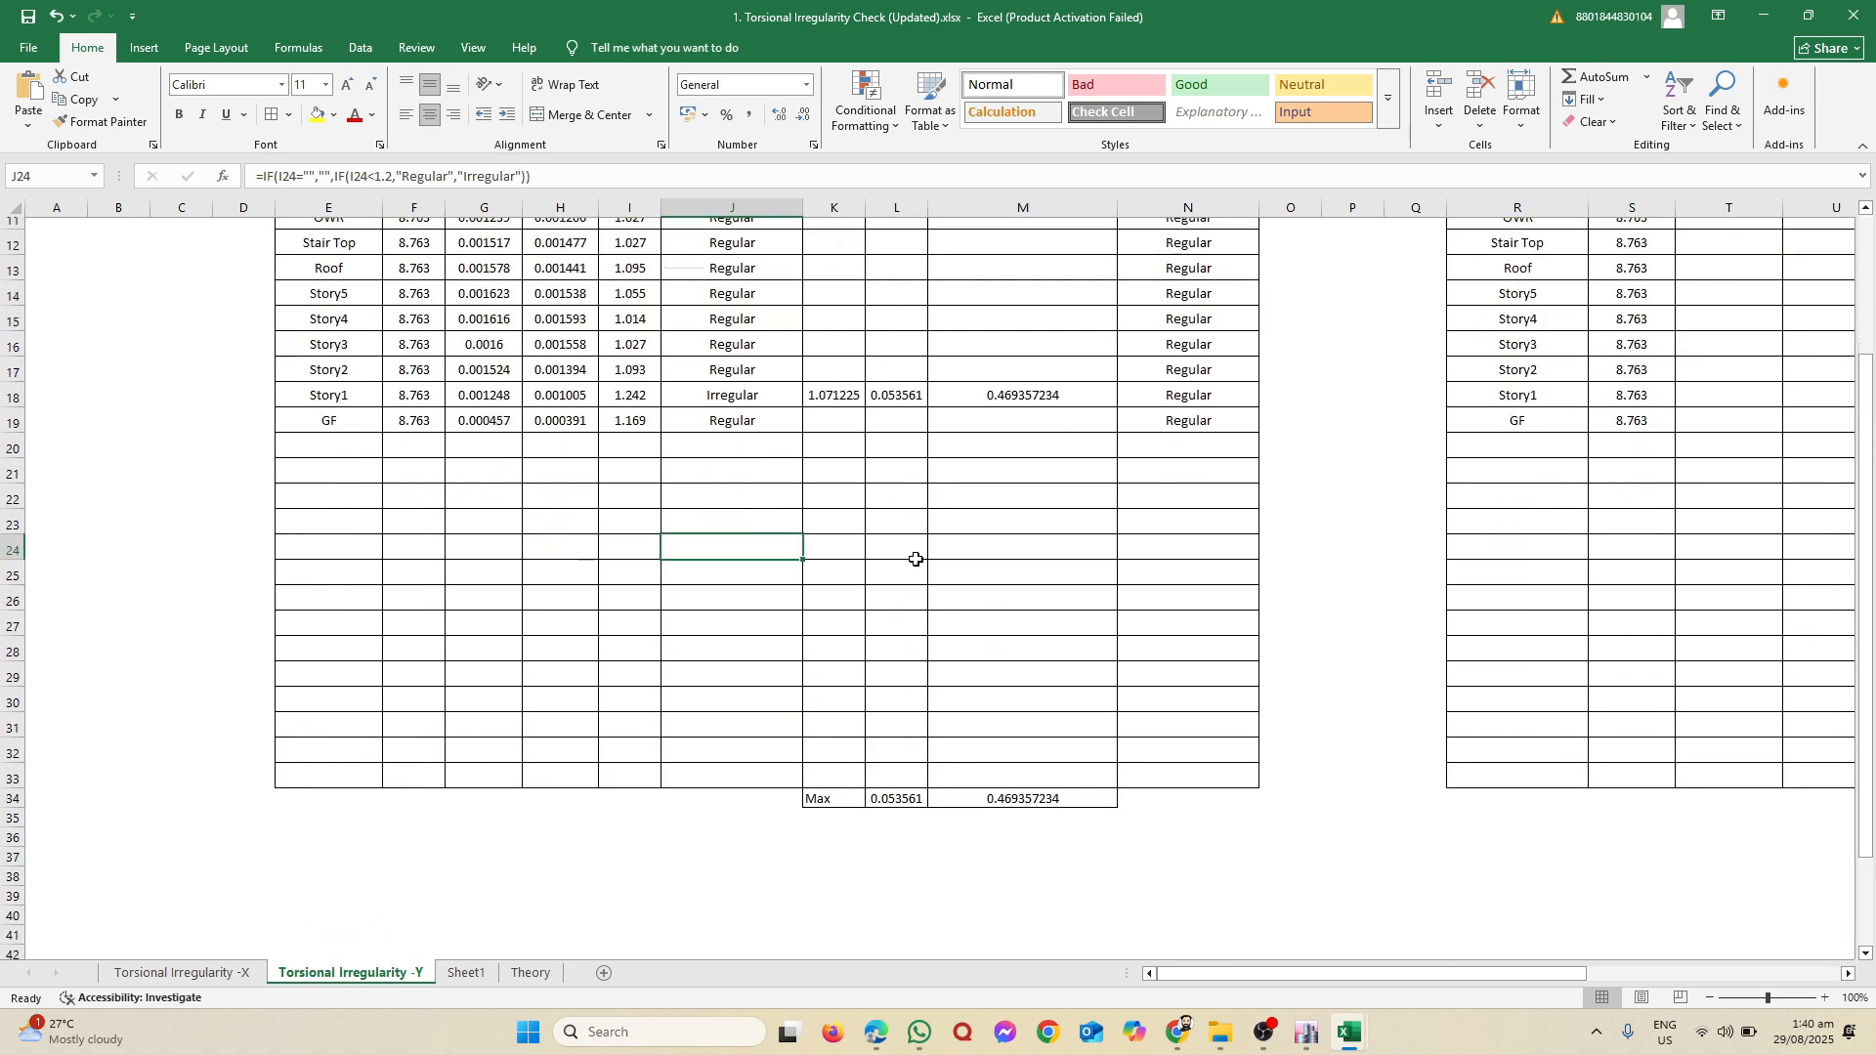
{"action": "scroll", "coordinate": [913, 552], "scroll_direction": "up", "scroll_amount": 4}
{"action": "scroll", "coordinate": [914, 532], "scroll_direction": "down", "scroll_amount": 6}
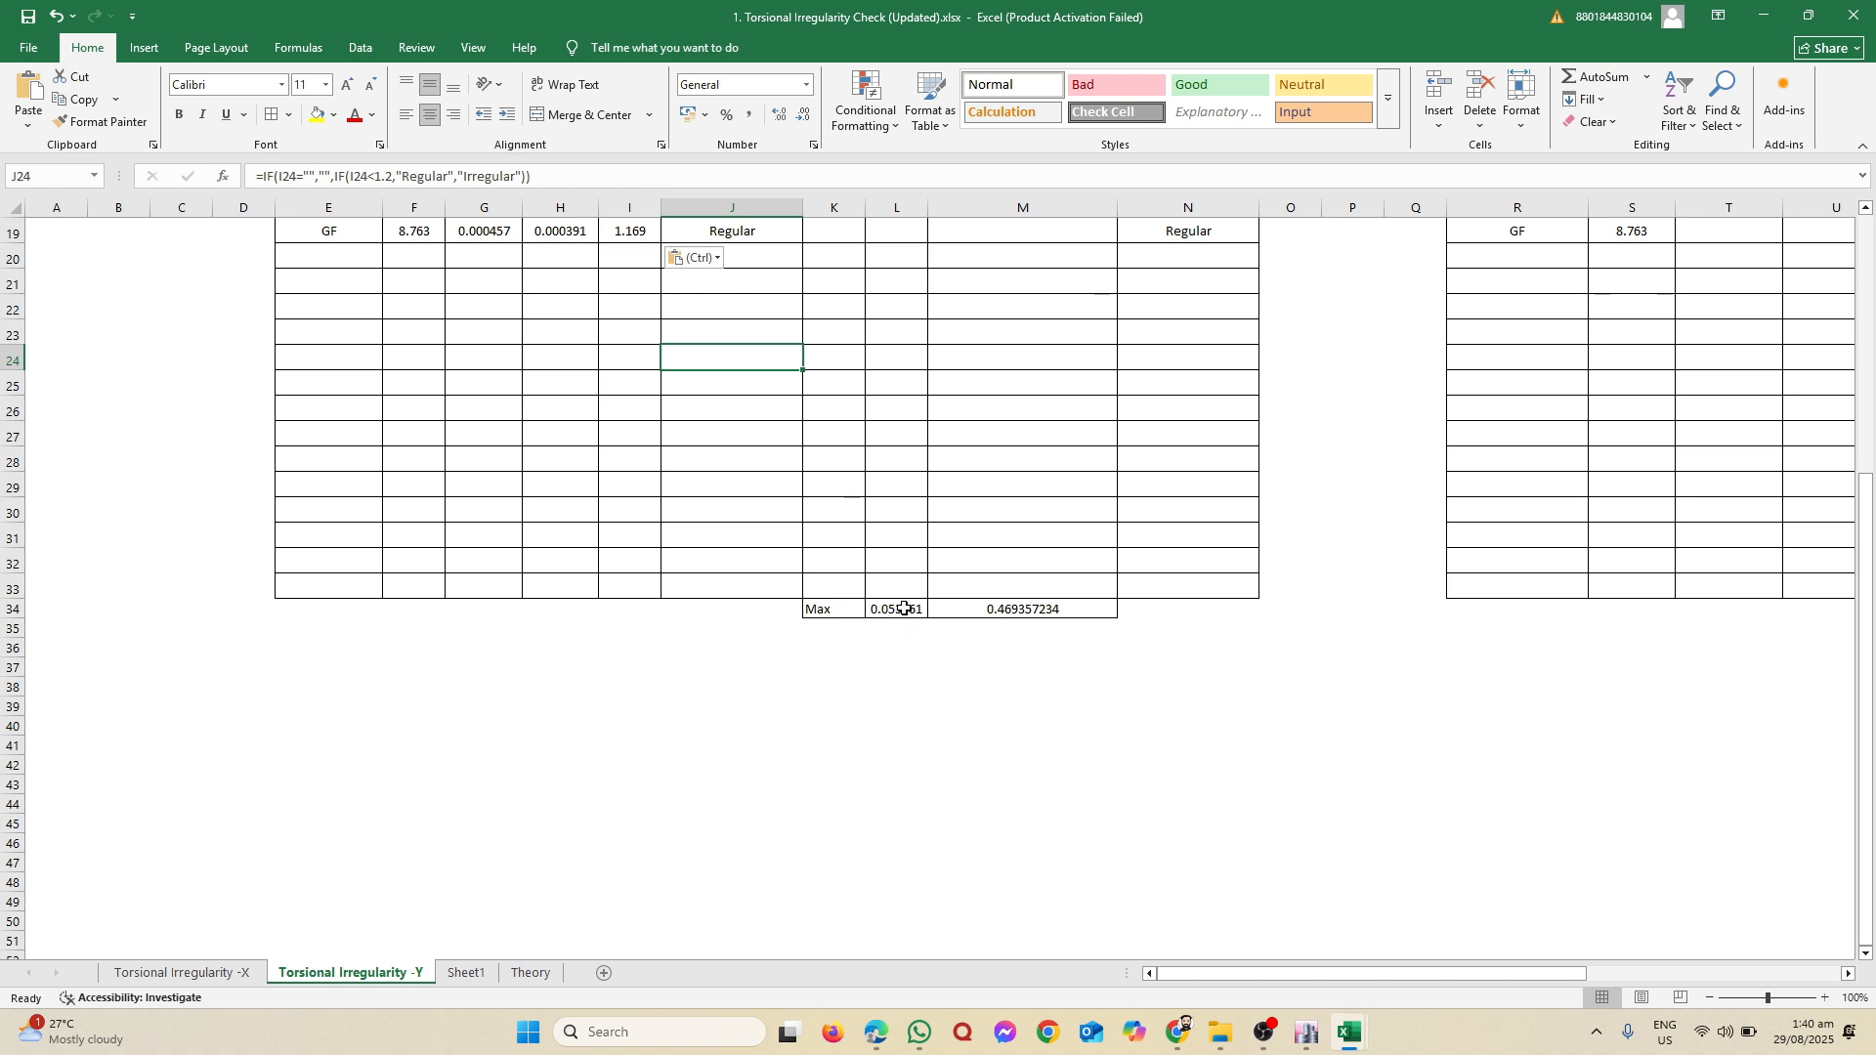
{"action": "scroll", "coordinate": [901, 626], "scroll_direction": "up", "scroll_amount": 5}
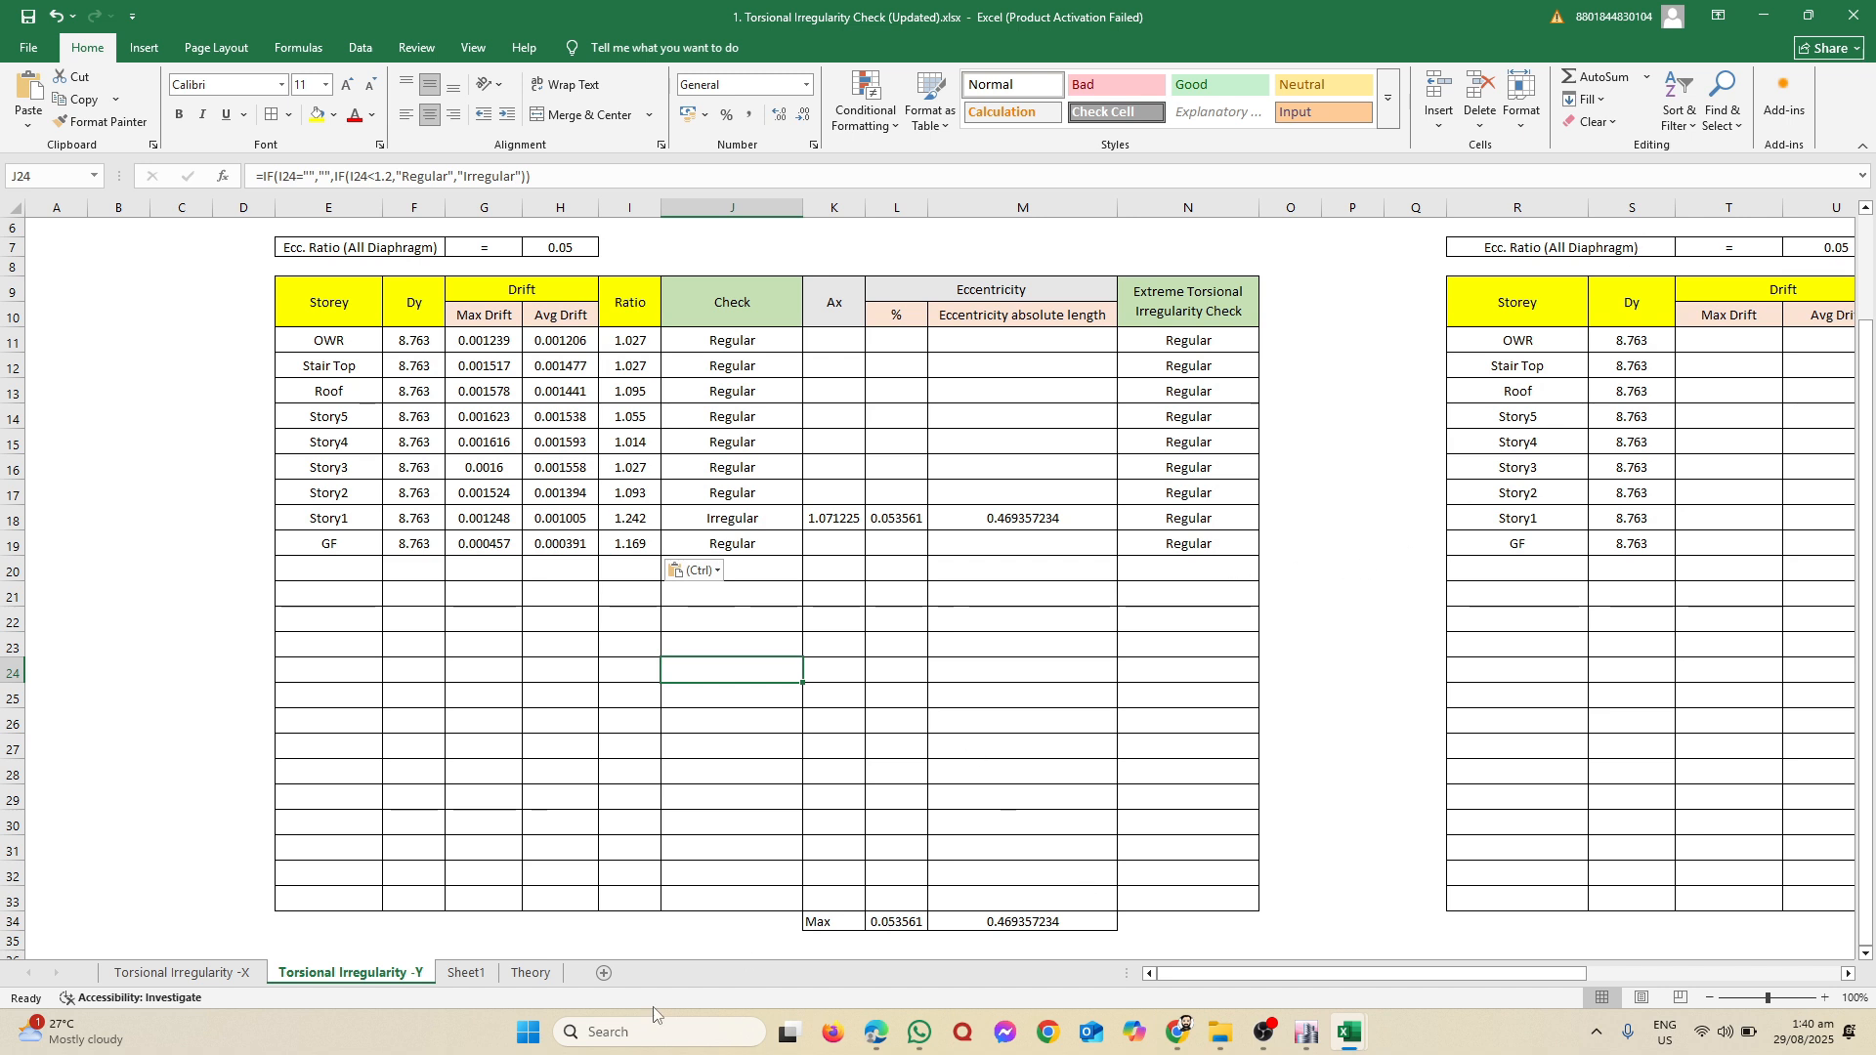
Step: In ETABS, filter the diaphragm drift table to load case EQx 2 and copy its Max Drift, Avg Drift and Ratio values
{"action": "left_click", "coordinate": [1308, 1033]}
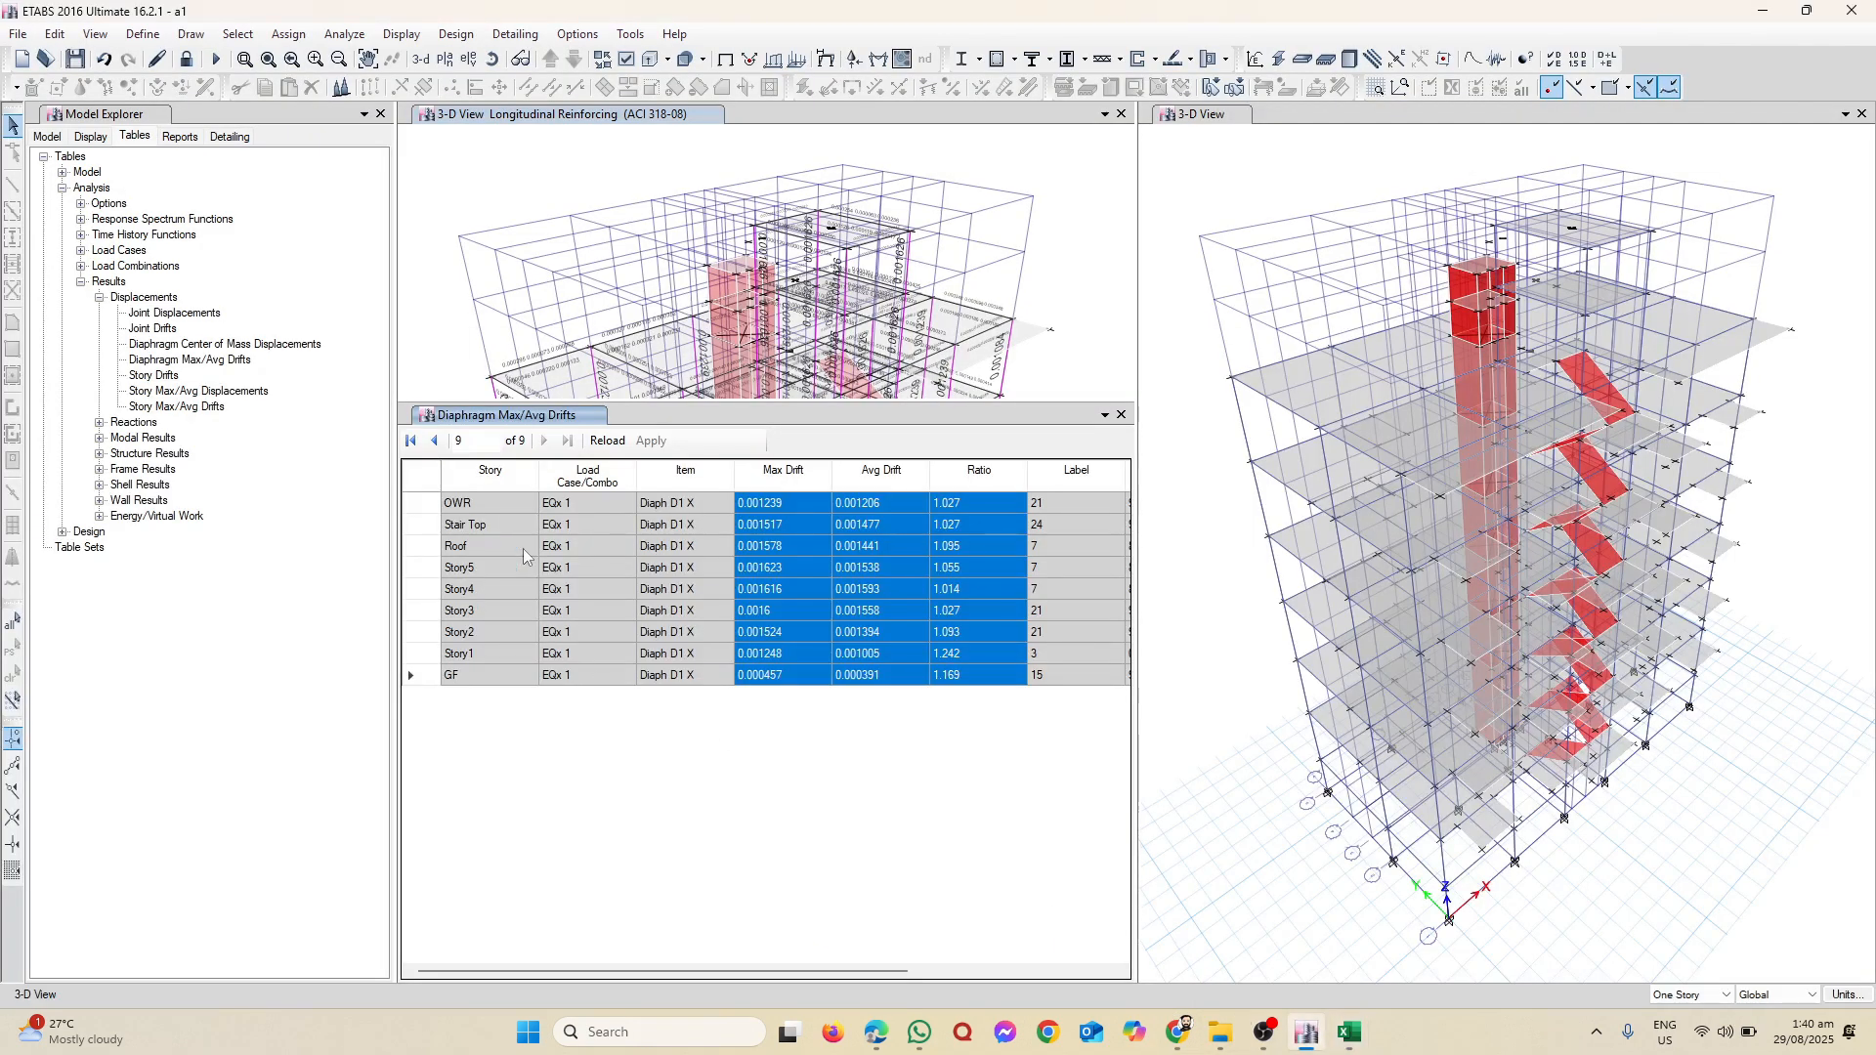
{"action": "left_click", "coordinate": [578, 490]}
{"action": "right_click", "coordinate": [578, 489]}
{"action": "scroll", "coordinate": [706, 537], "scroll_direction": "down", "scroll_amount": 5}
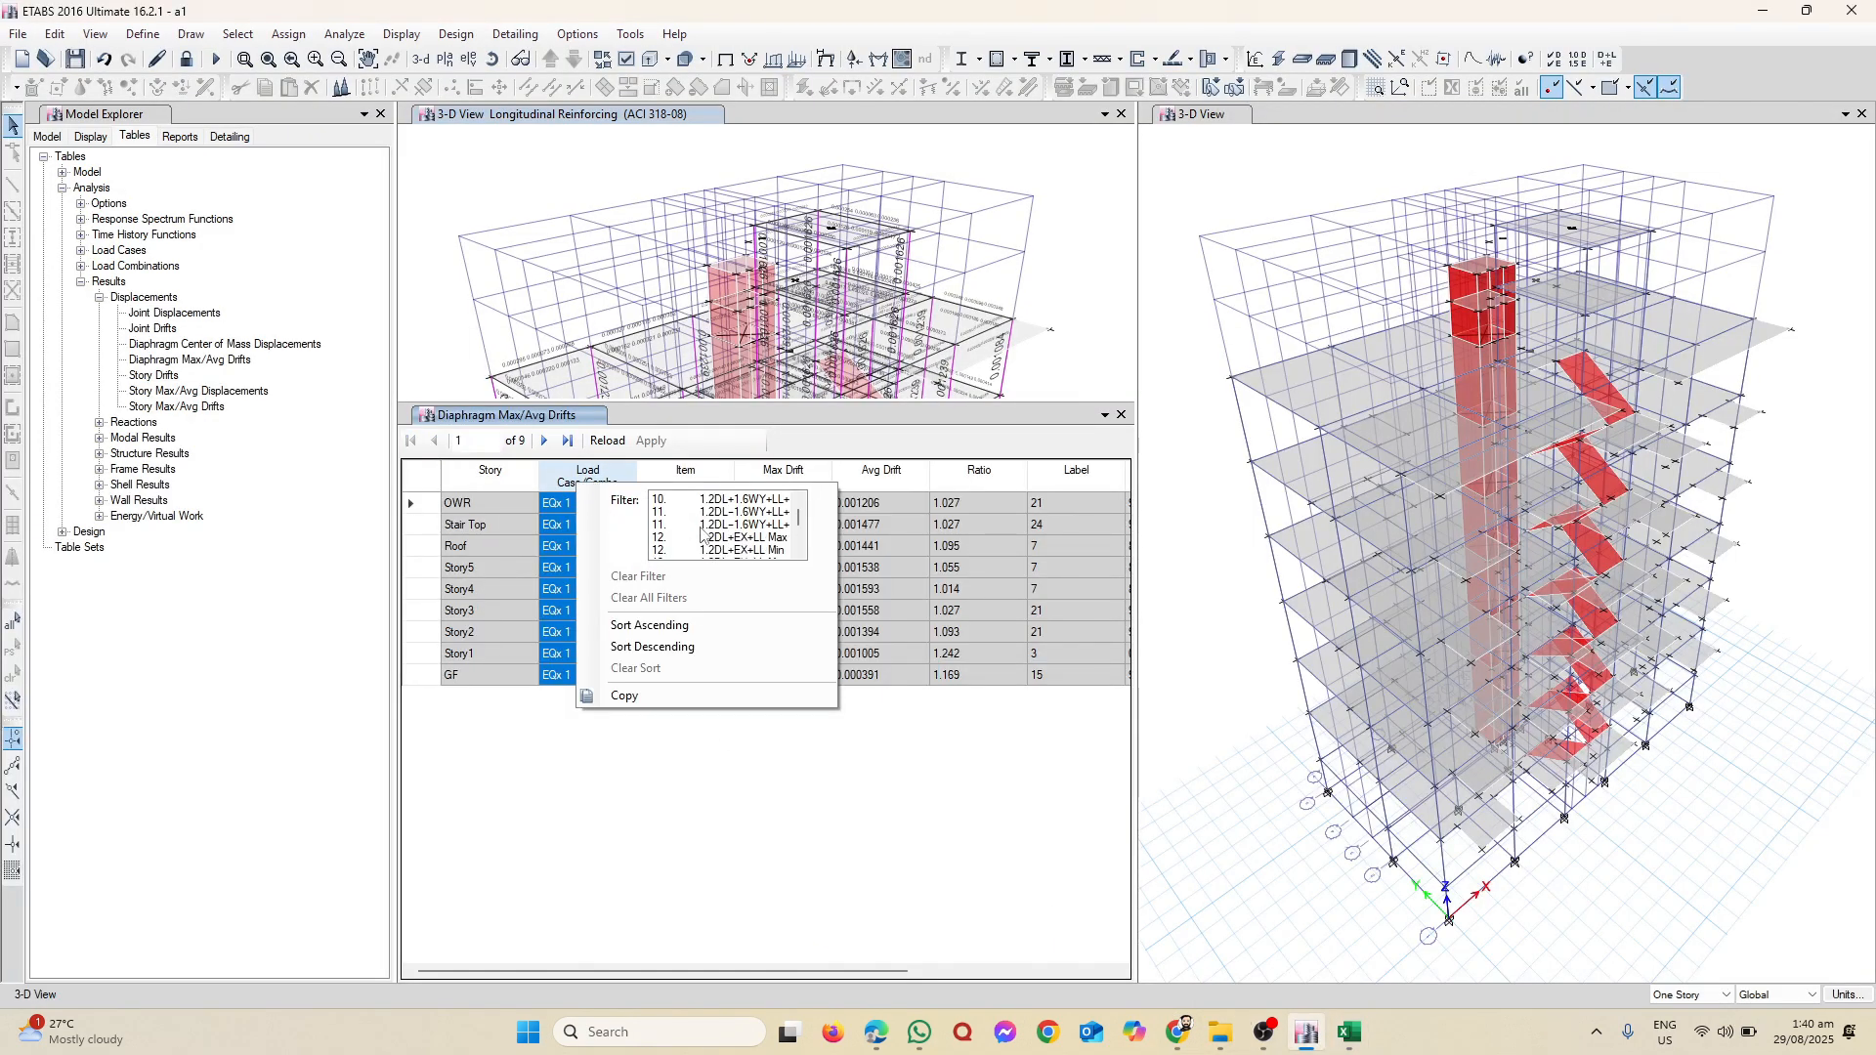
{"action": "scroll", "coordinate": [706, 537], "scroll_direction": "down", "scroll_amount": 6}
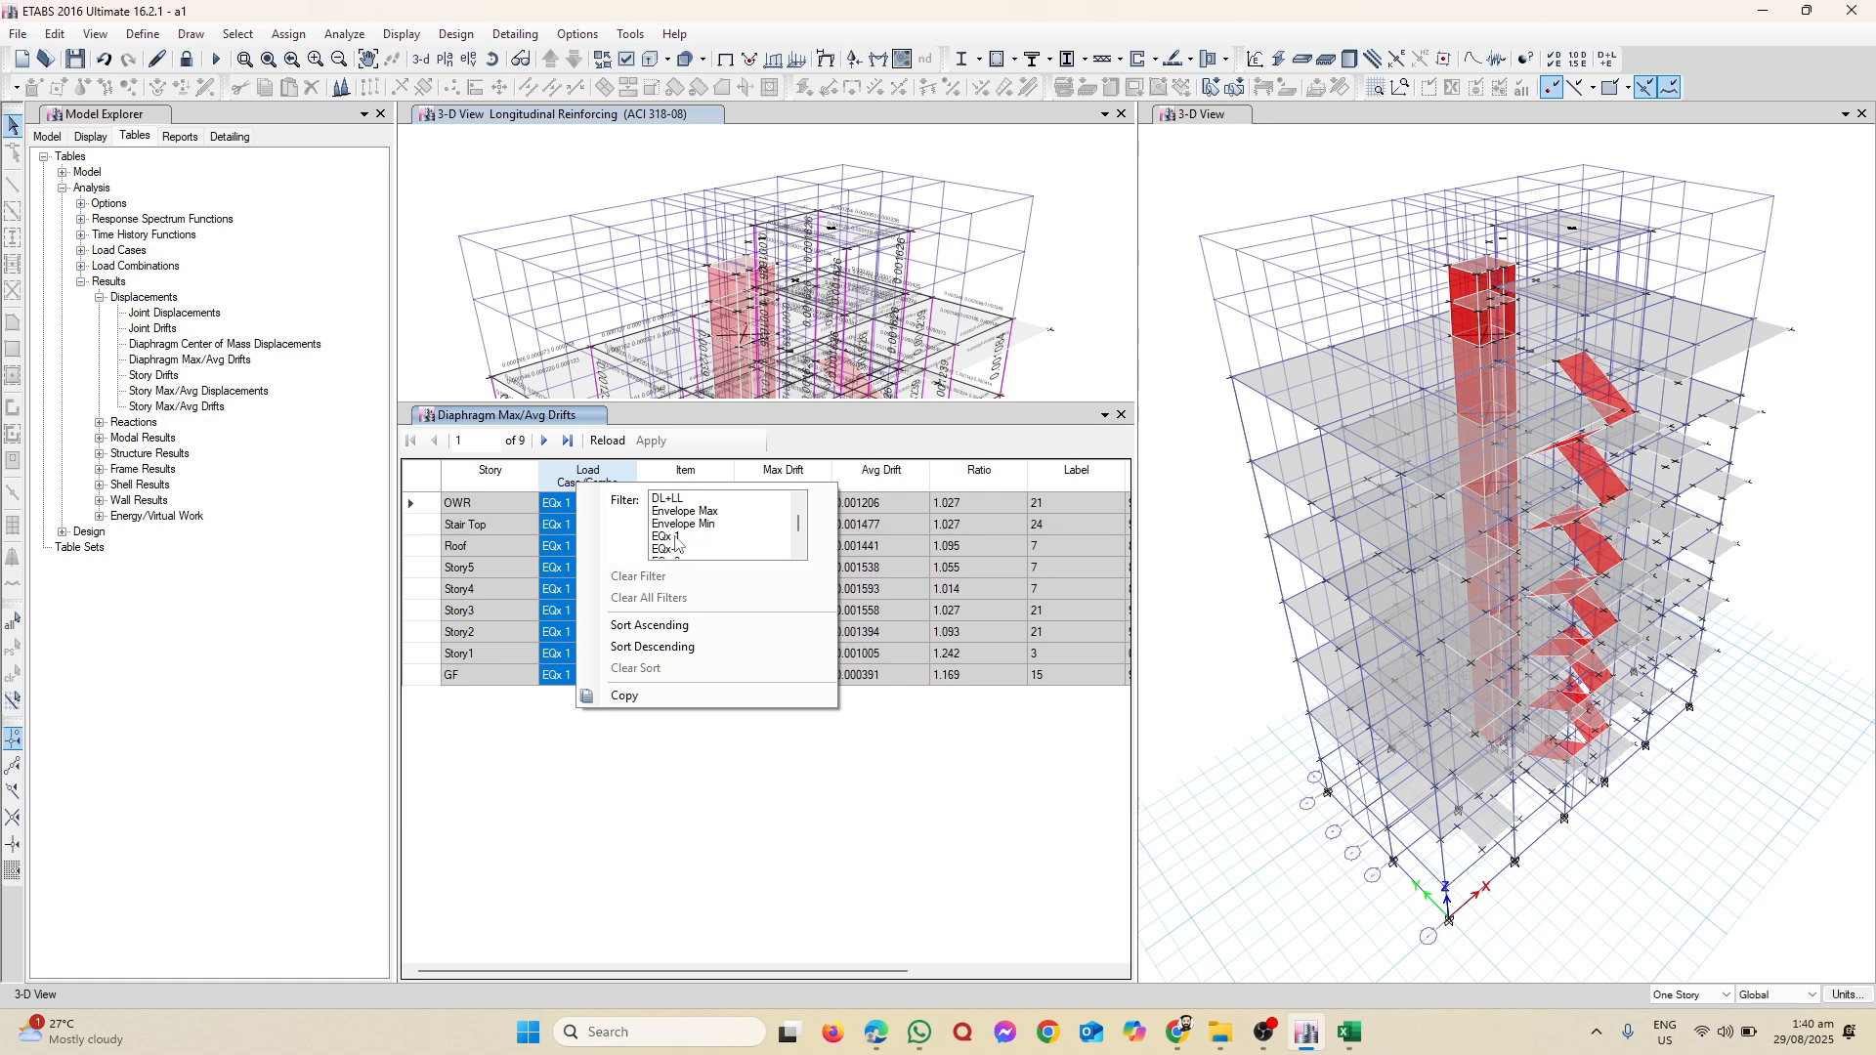
{"action": "scroll", "coordinate": [676, 543], "scroll_direction": "down", "scroll_amount": 3}
{"action": "left_click", "coordinate": [681, 513]}
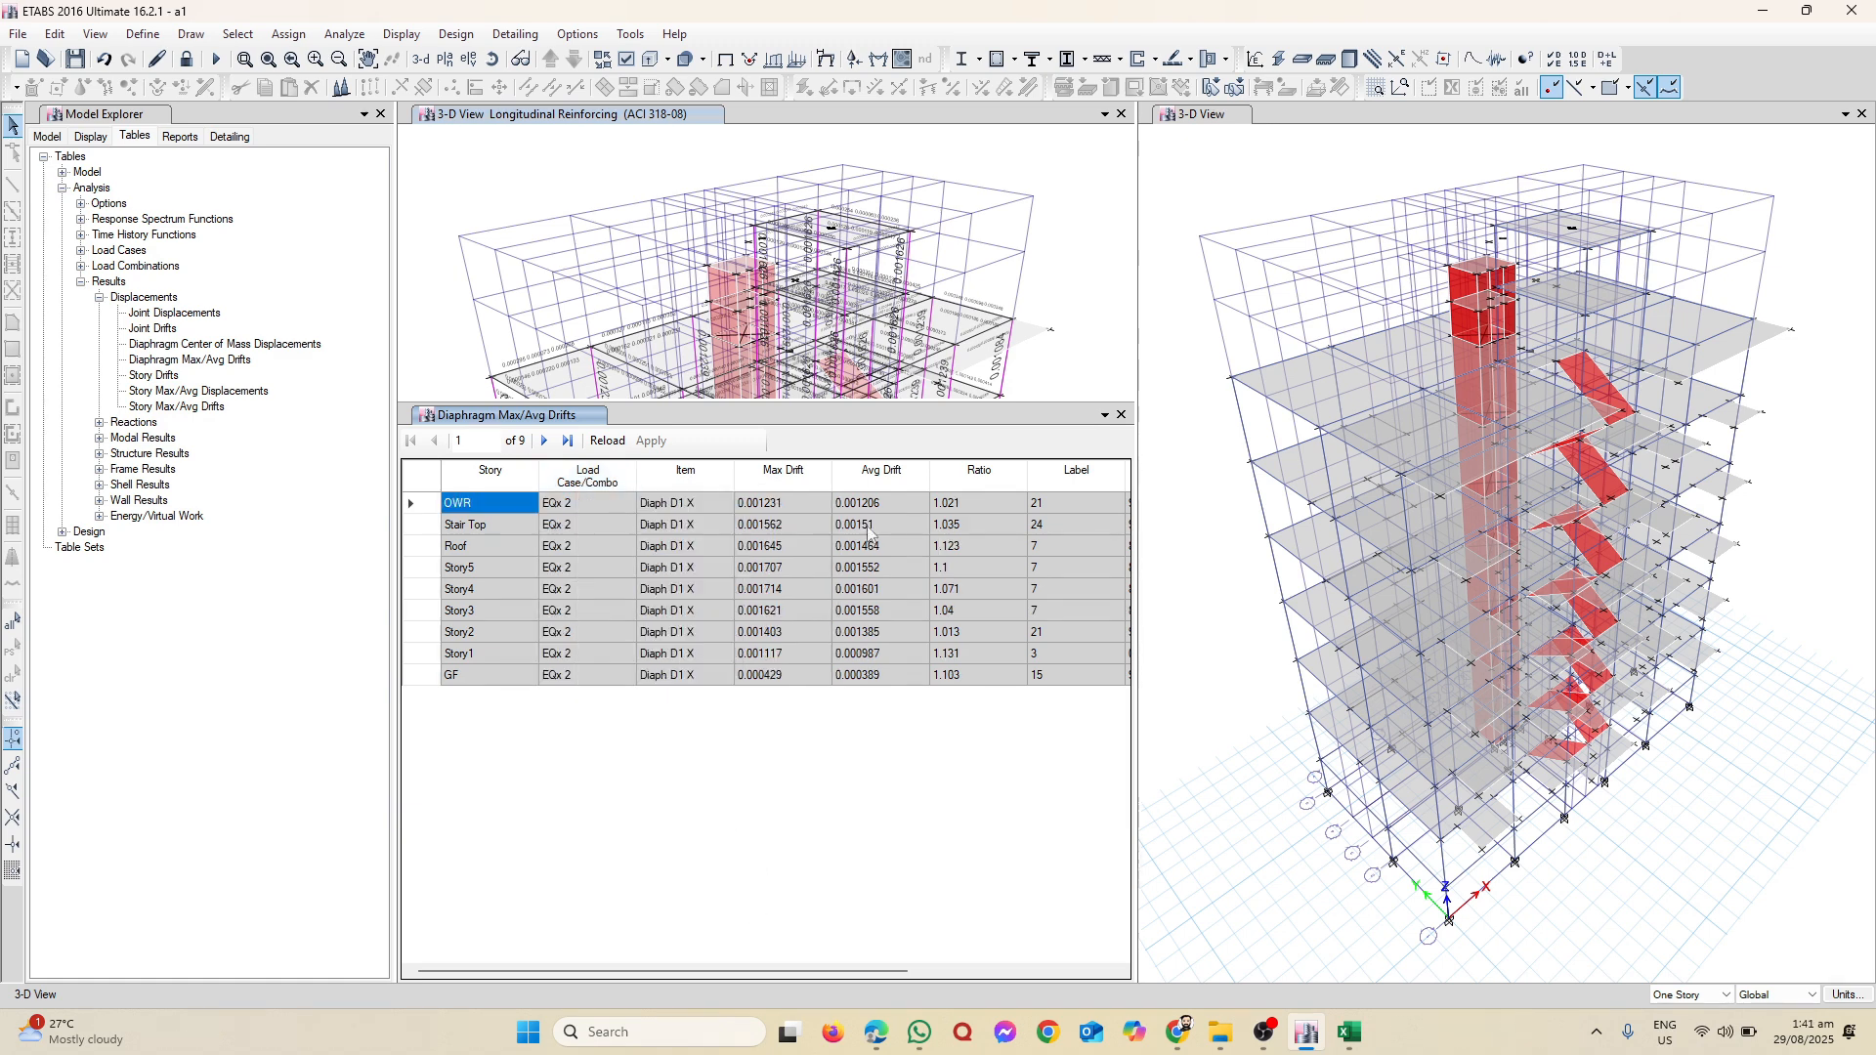
{"action": "left_click_drag", "start_coordinate": [763, 510], "coordinate": [936, 698]}
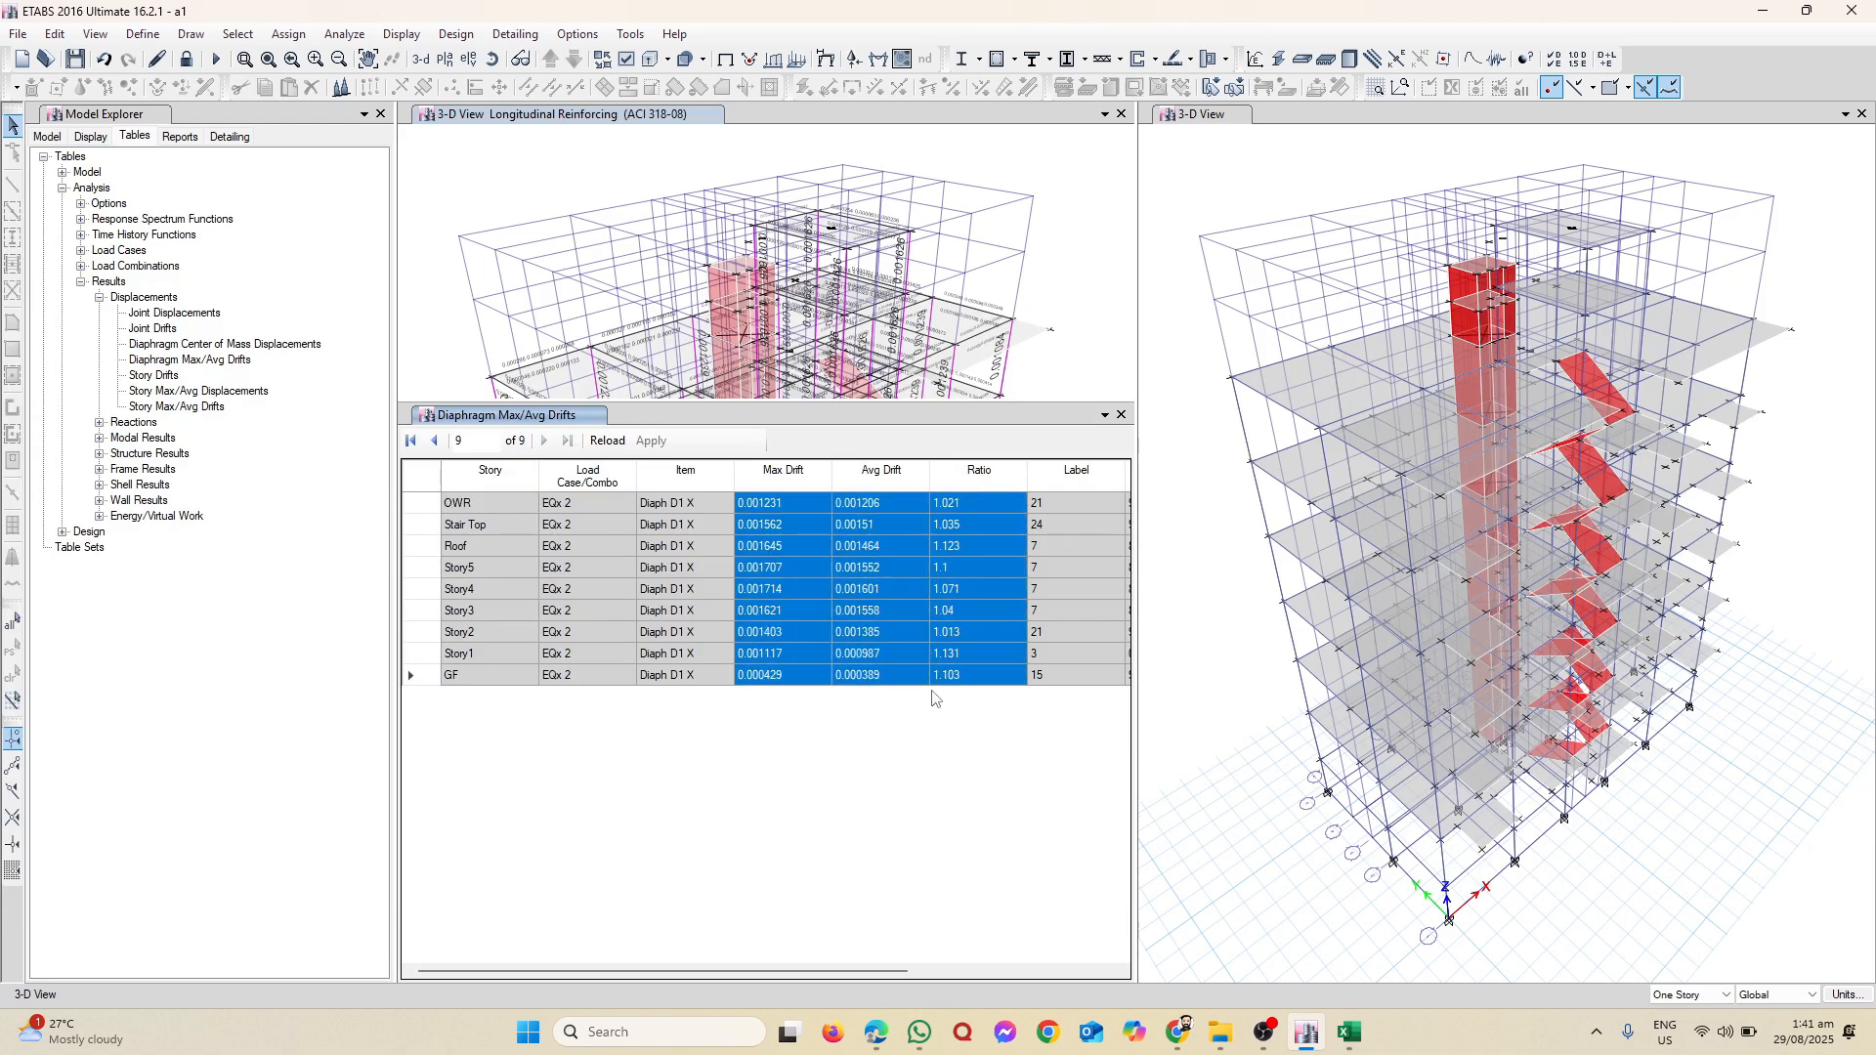
{"action": "right_click", "coordinate": [876, 612]}
{"action": "left_click", "coordinate": [918, 643]}
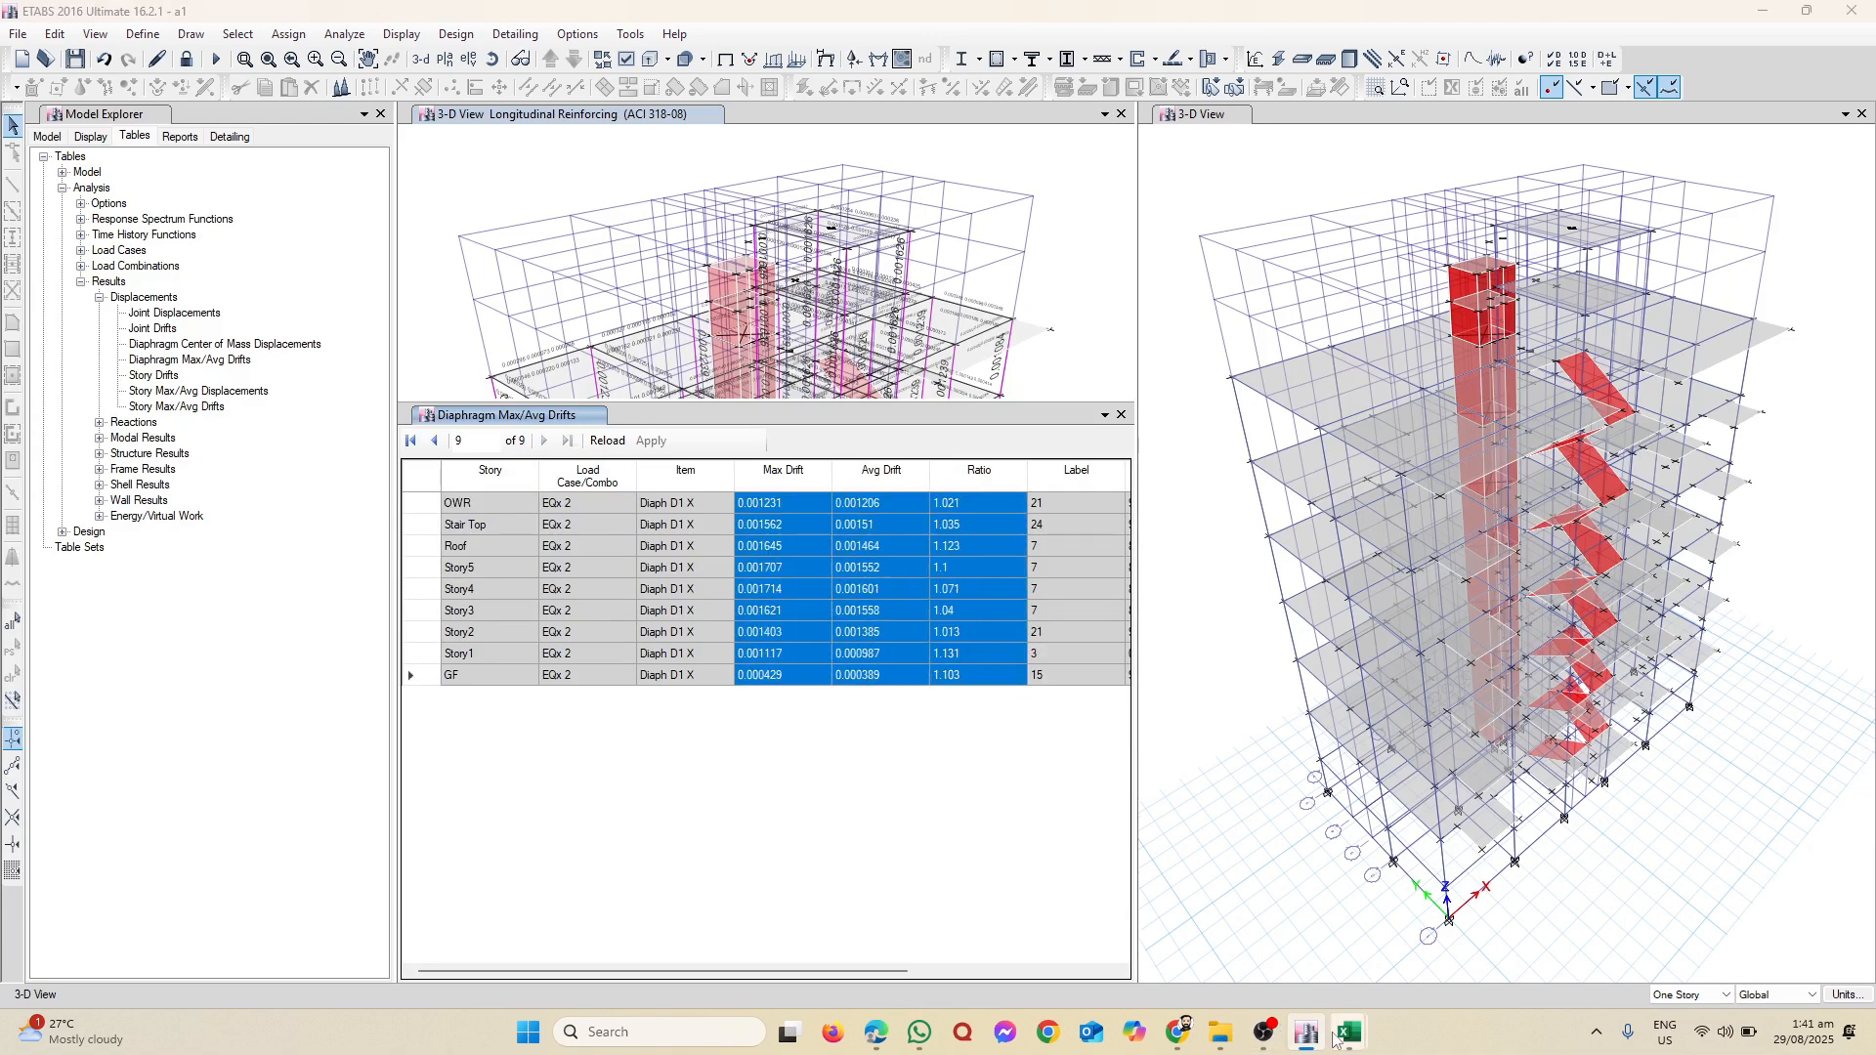
Step: Switch to Excel and open the Torsional Irregularity -X sheet
{"action": "mouse_move", "coordinate": [1350, 1032]}
{"action": "left_click", "coordinate": [1434, 956]}
{"action": "left_click_drag", "start_coordinate": [1583, 975], "coordinate": [1661, 978]}
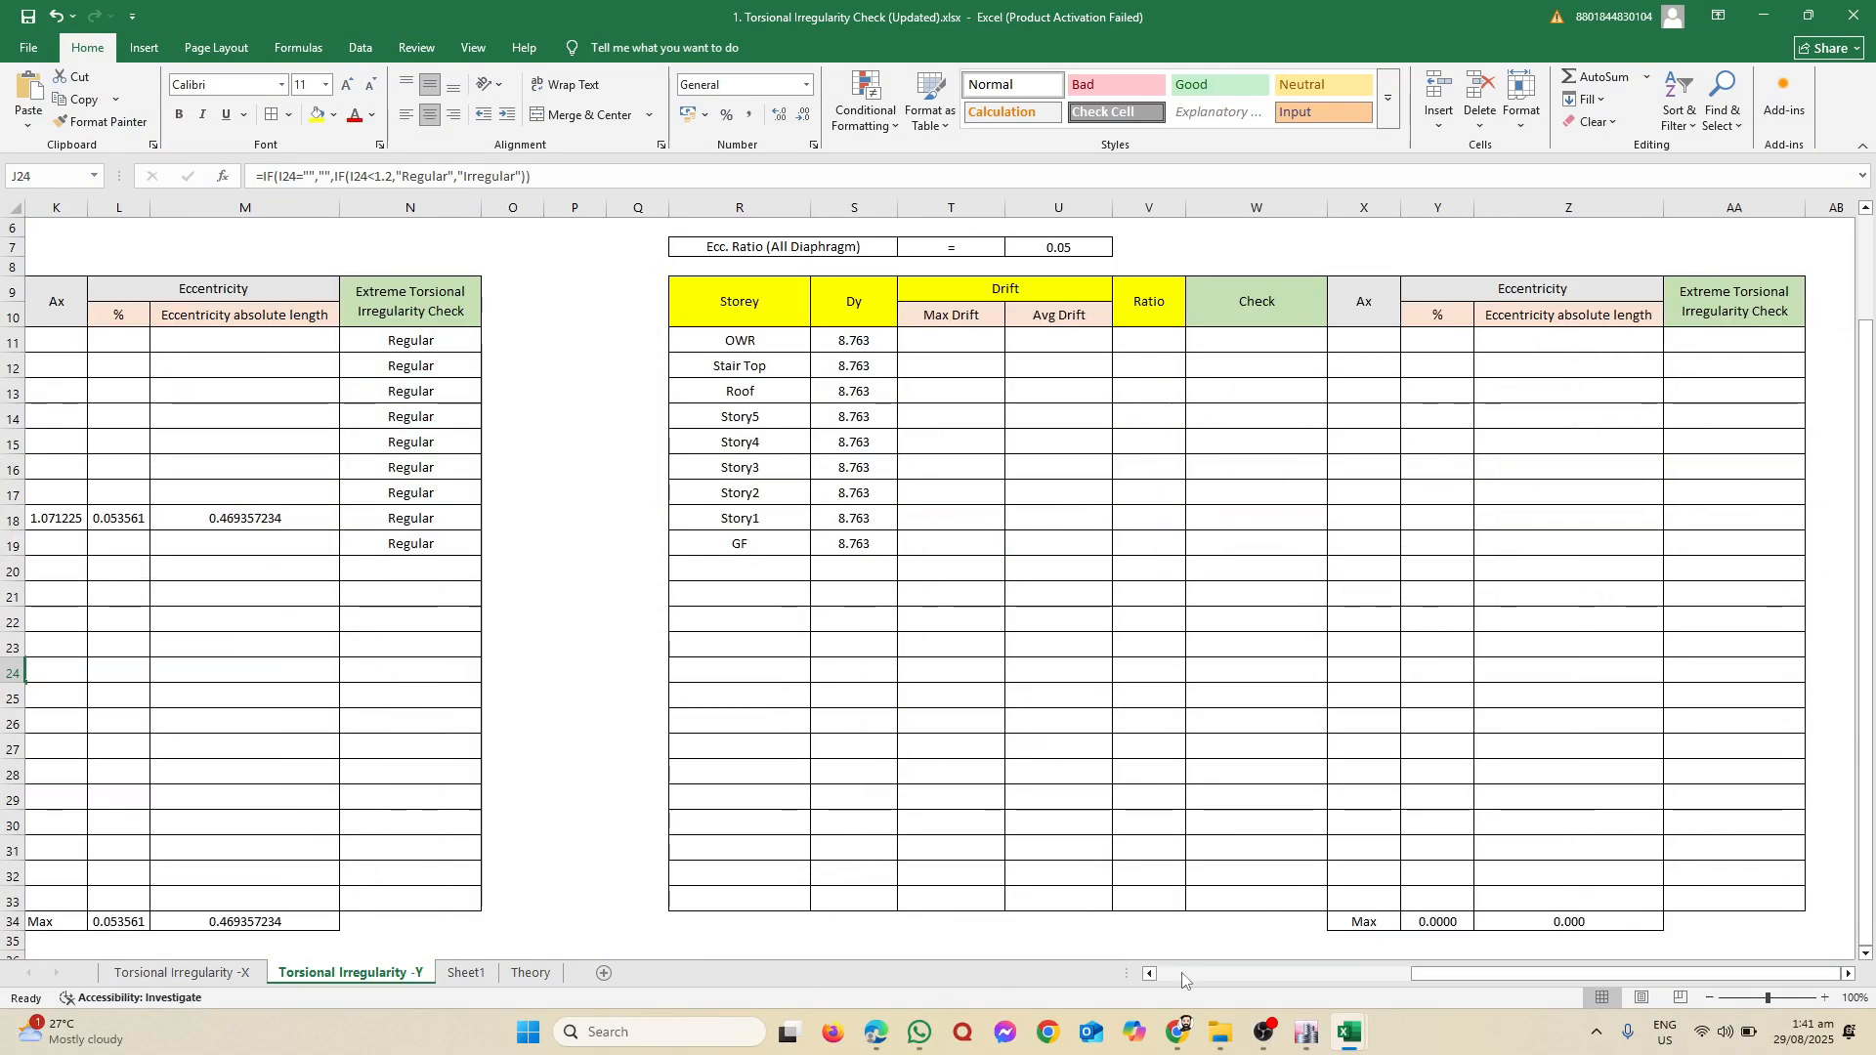
{"action": "left_click_drag", "start_coordinate": [1465, 980], "coordinate": [1236, 981]}
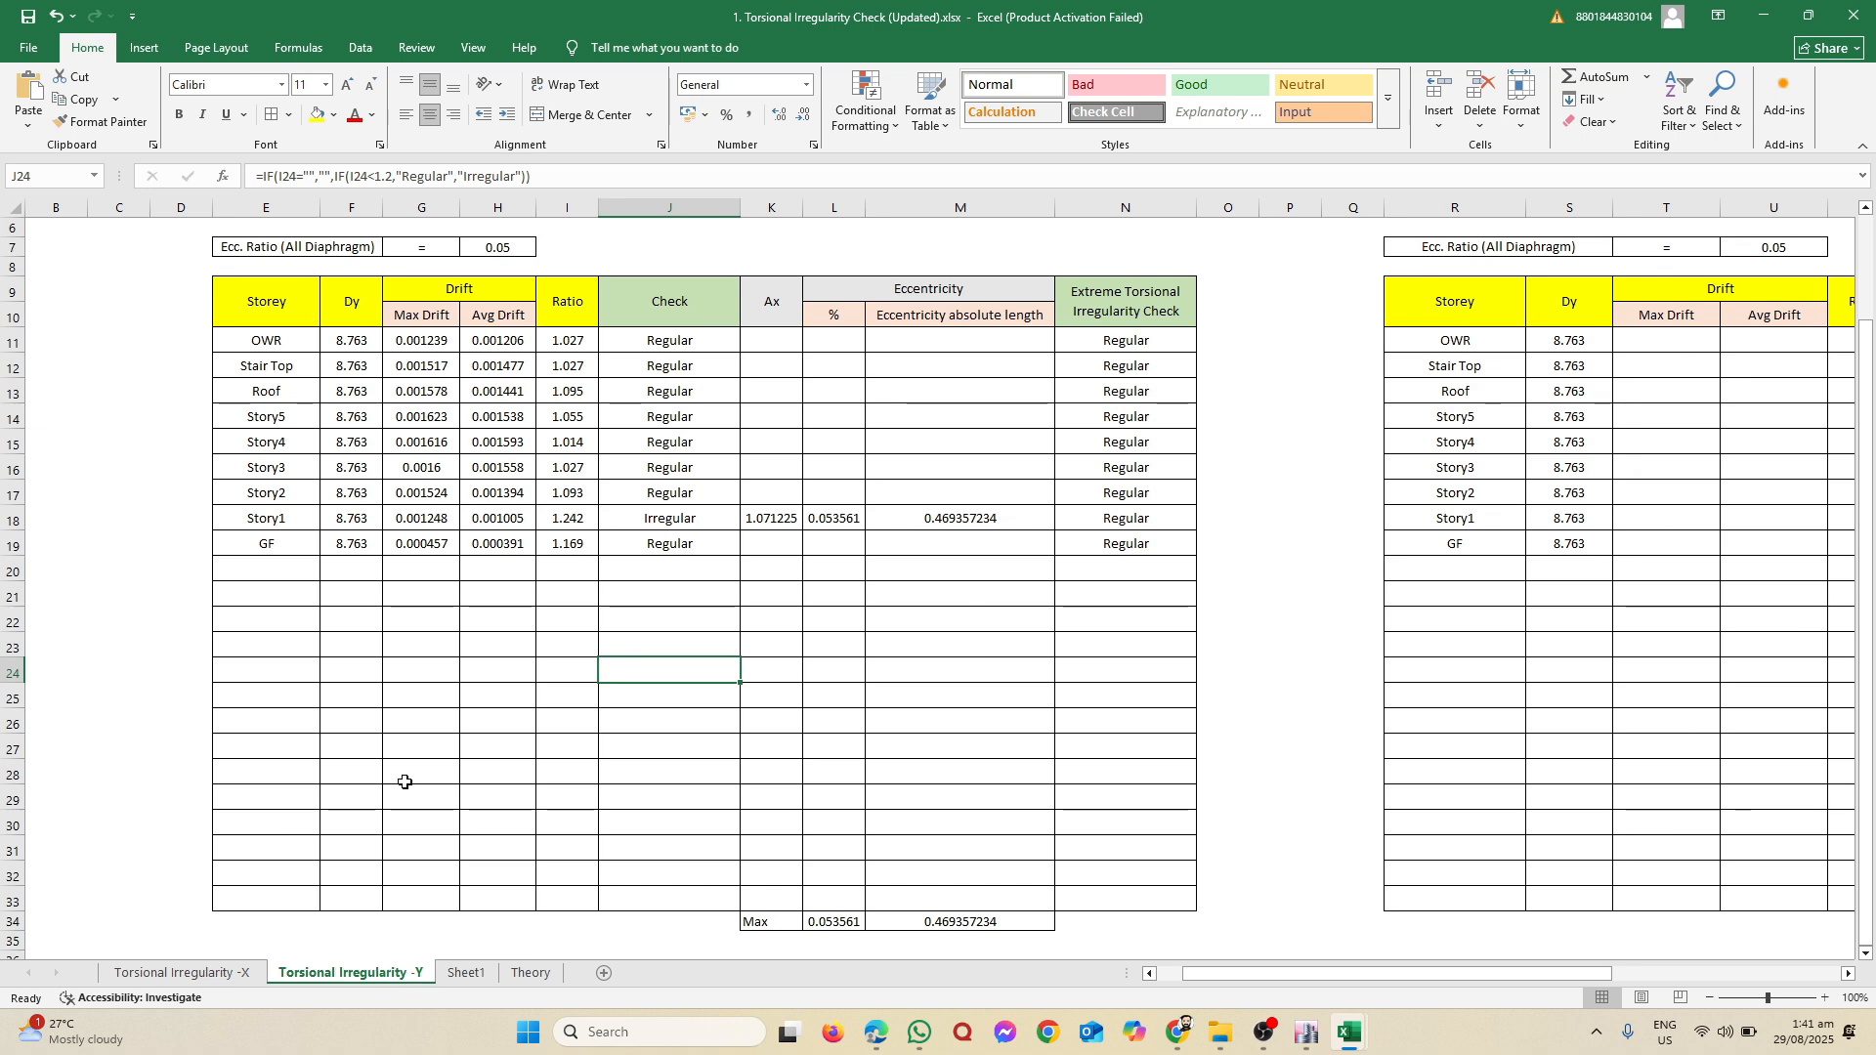
{"action": "left_click", "coordinate": [243, 964]}
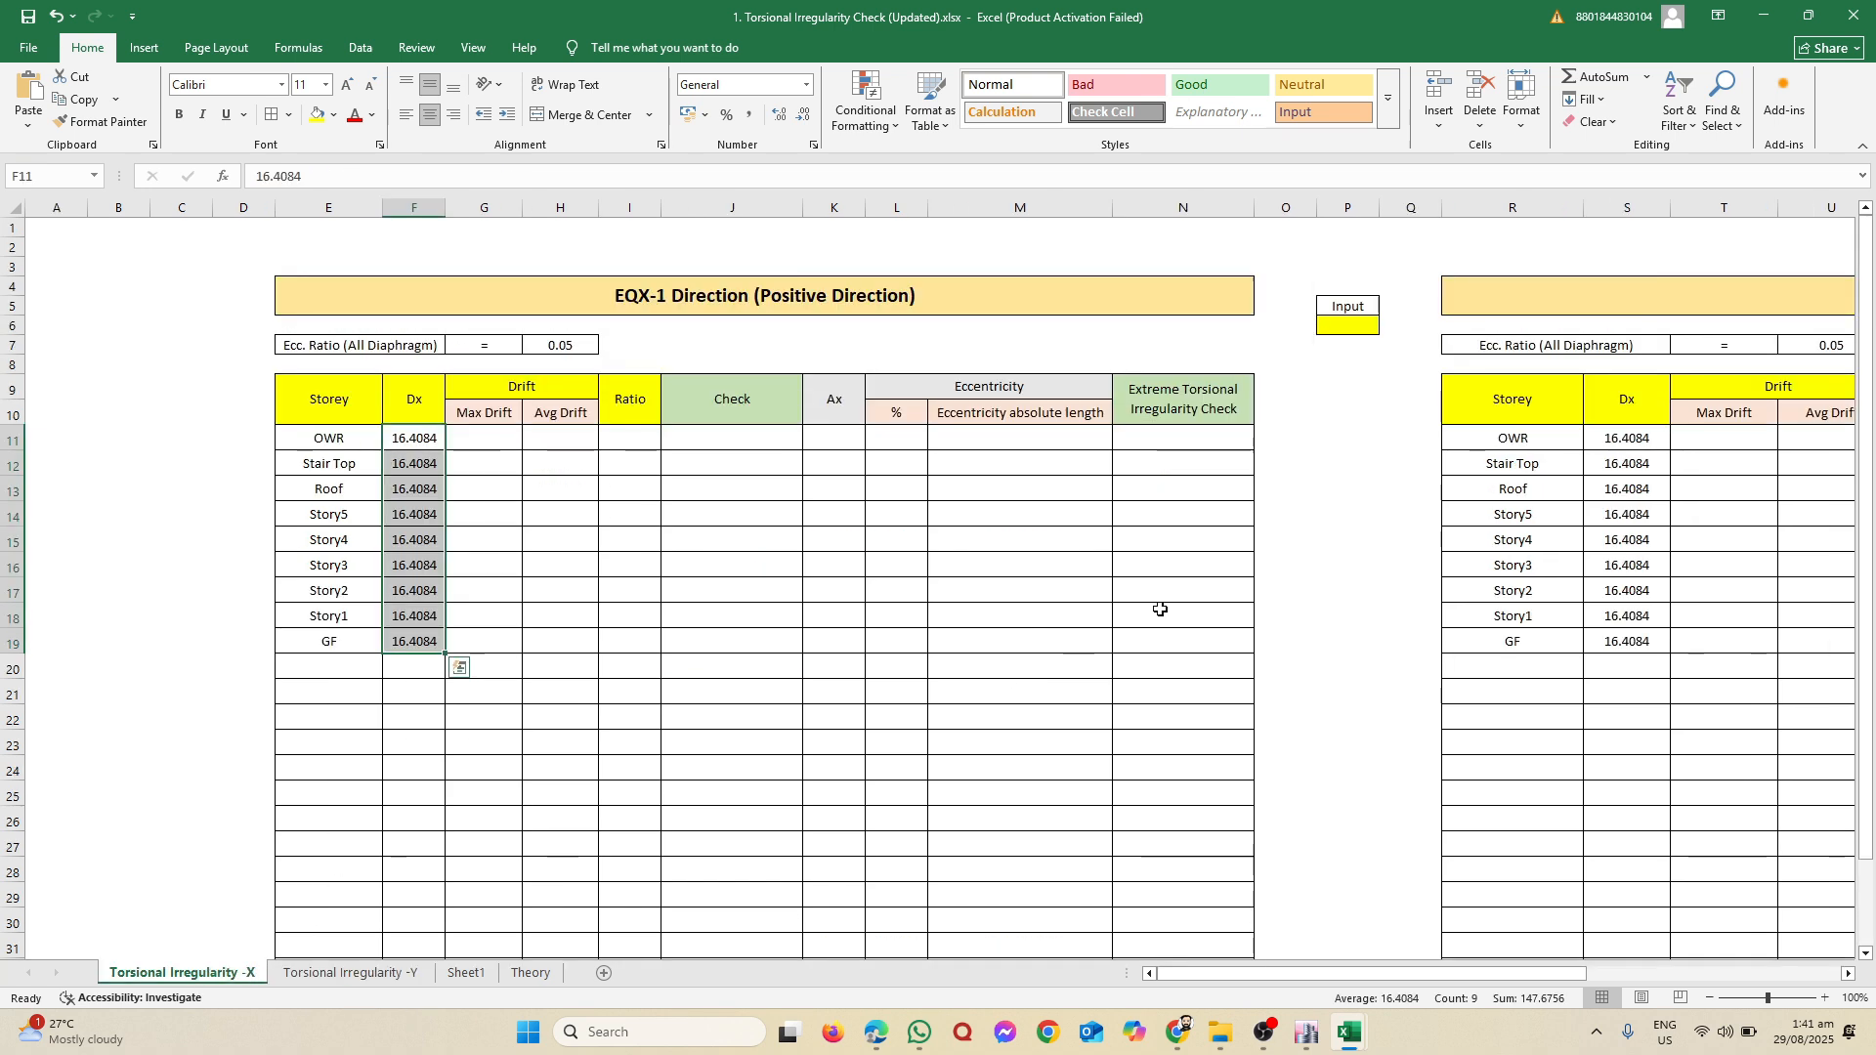
Step: Try pasting the copied EQx 2 drift values into the EQX-2 table from T11, and undo the paste
{"action": "scroll", "coordinate": [1382, 609], "scroll_direction": "right", "scroll_amount": 5}
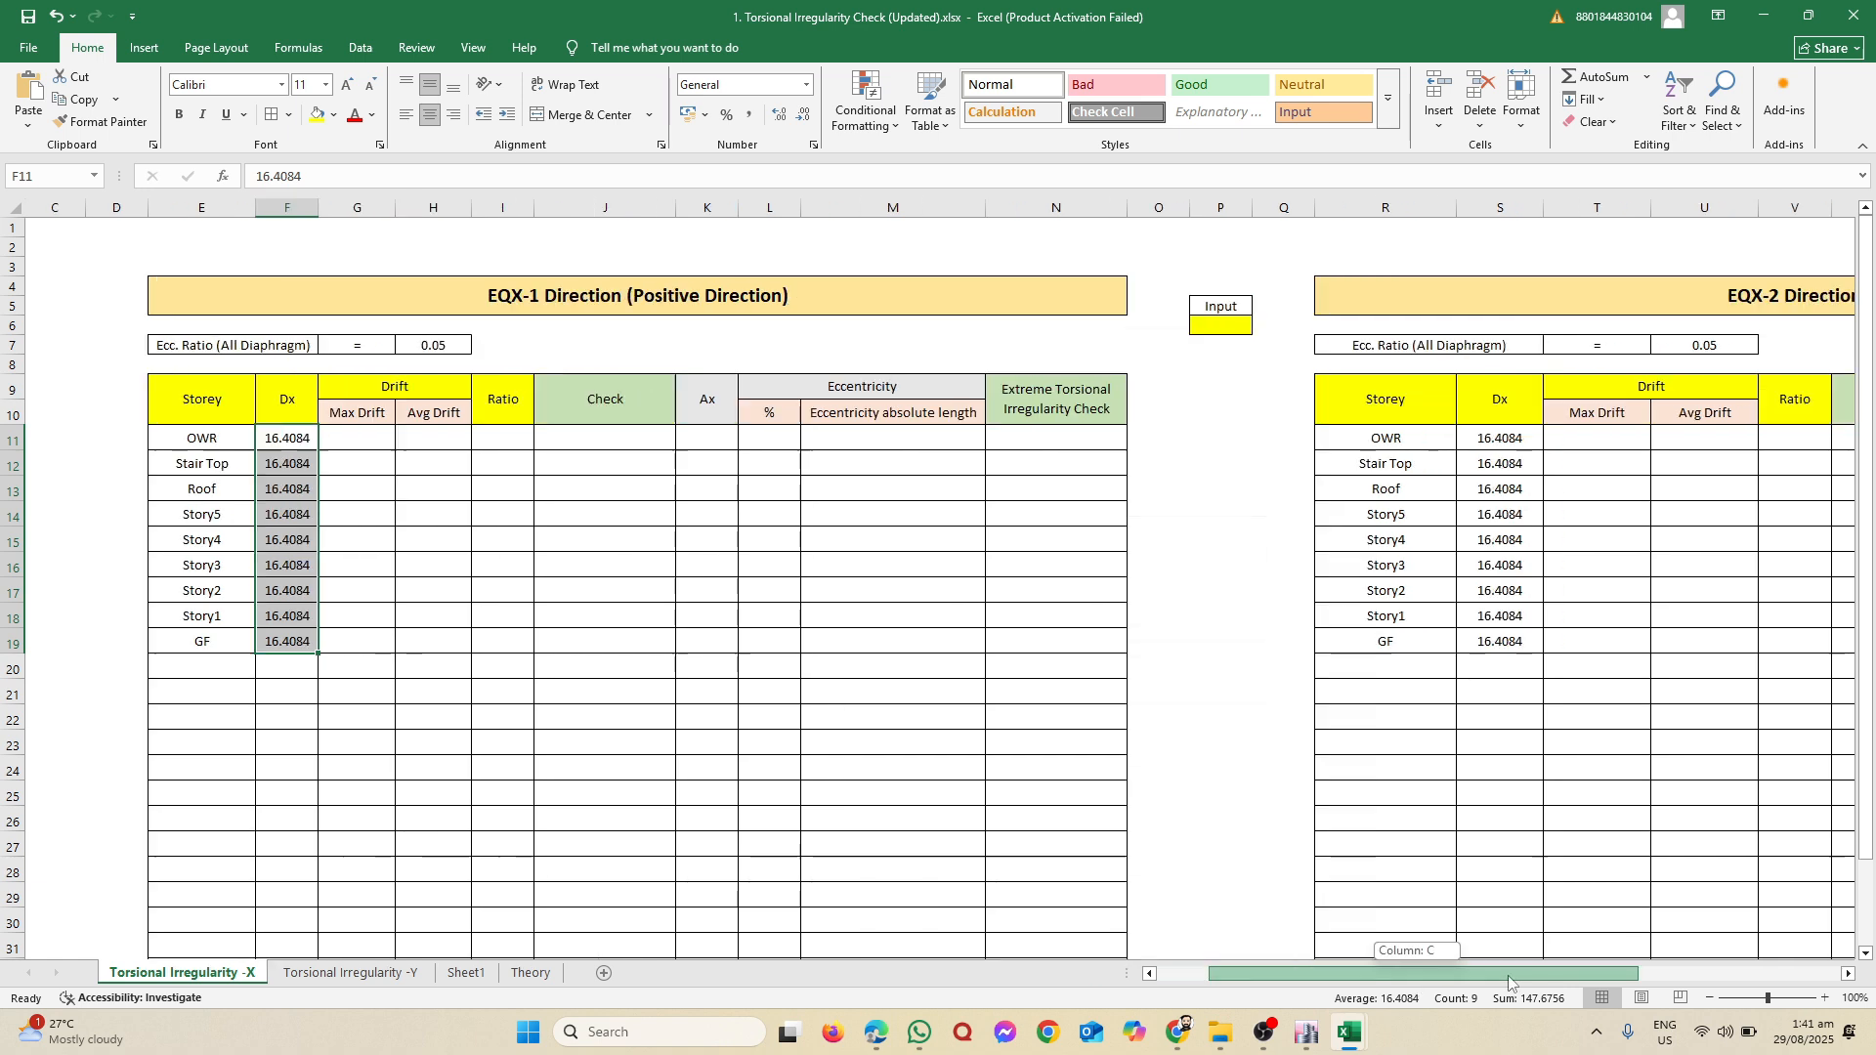
{"action": "left_click_drag", "start_coordinate": [1363, 438], "coordinate": [1366, 456]}
{"action": "right_click", "coordinate": [1366, 455]}
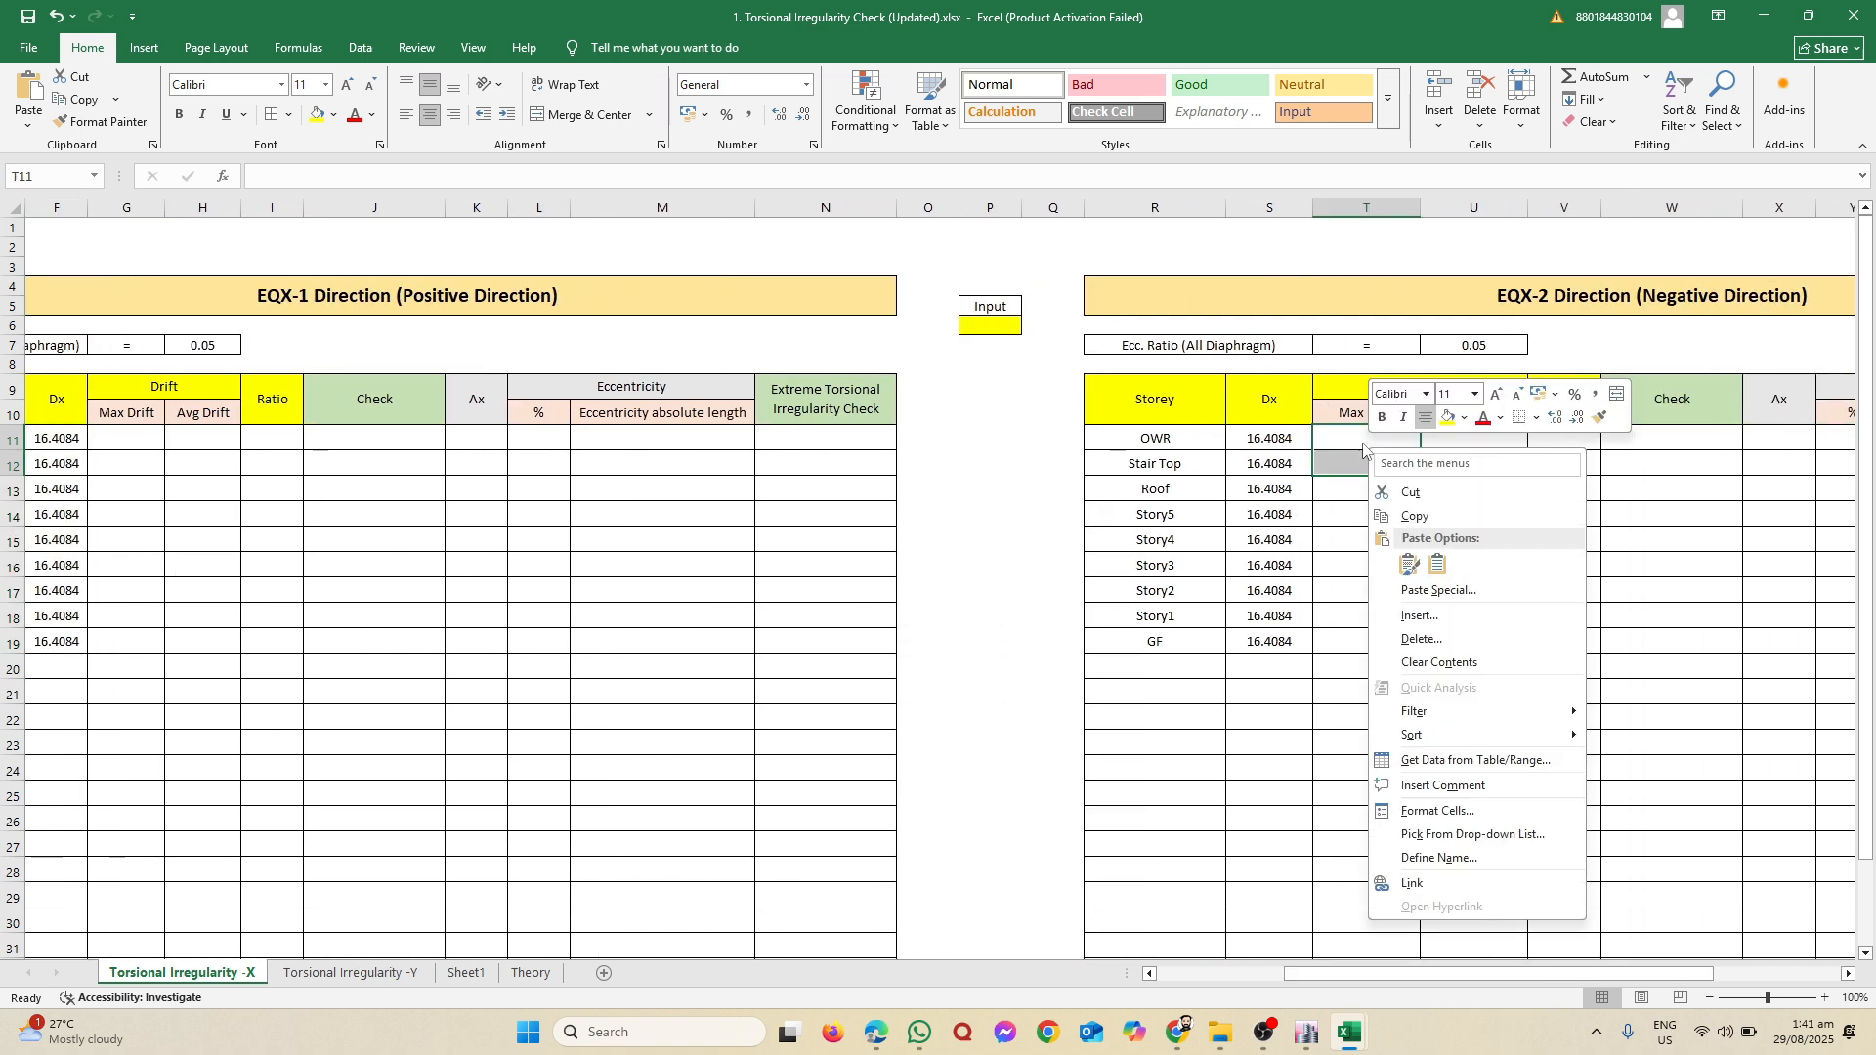
{"action": "key", "text": "Escape"}
{"action": "right_click", "coordinate": [1355, 440]}
{"action": "left_click", "coordinate": [1423, 550]}
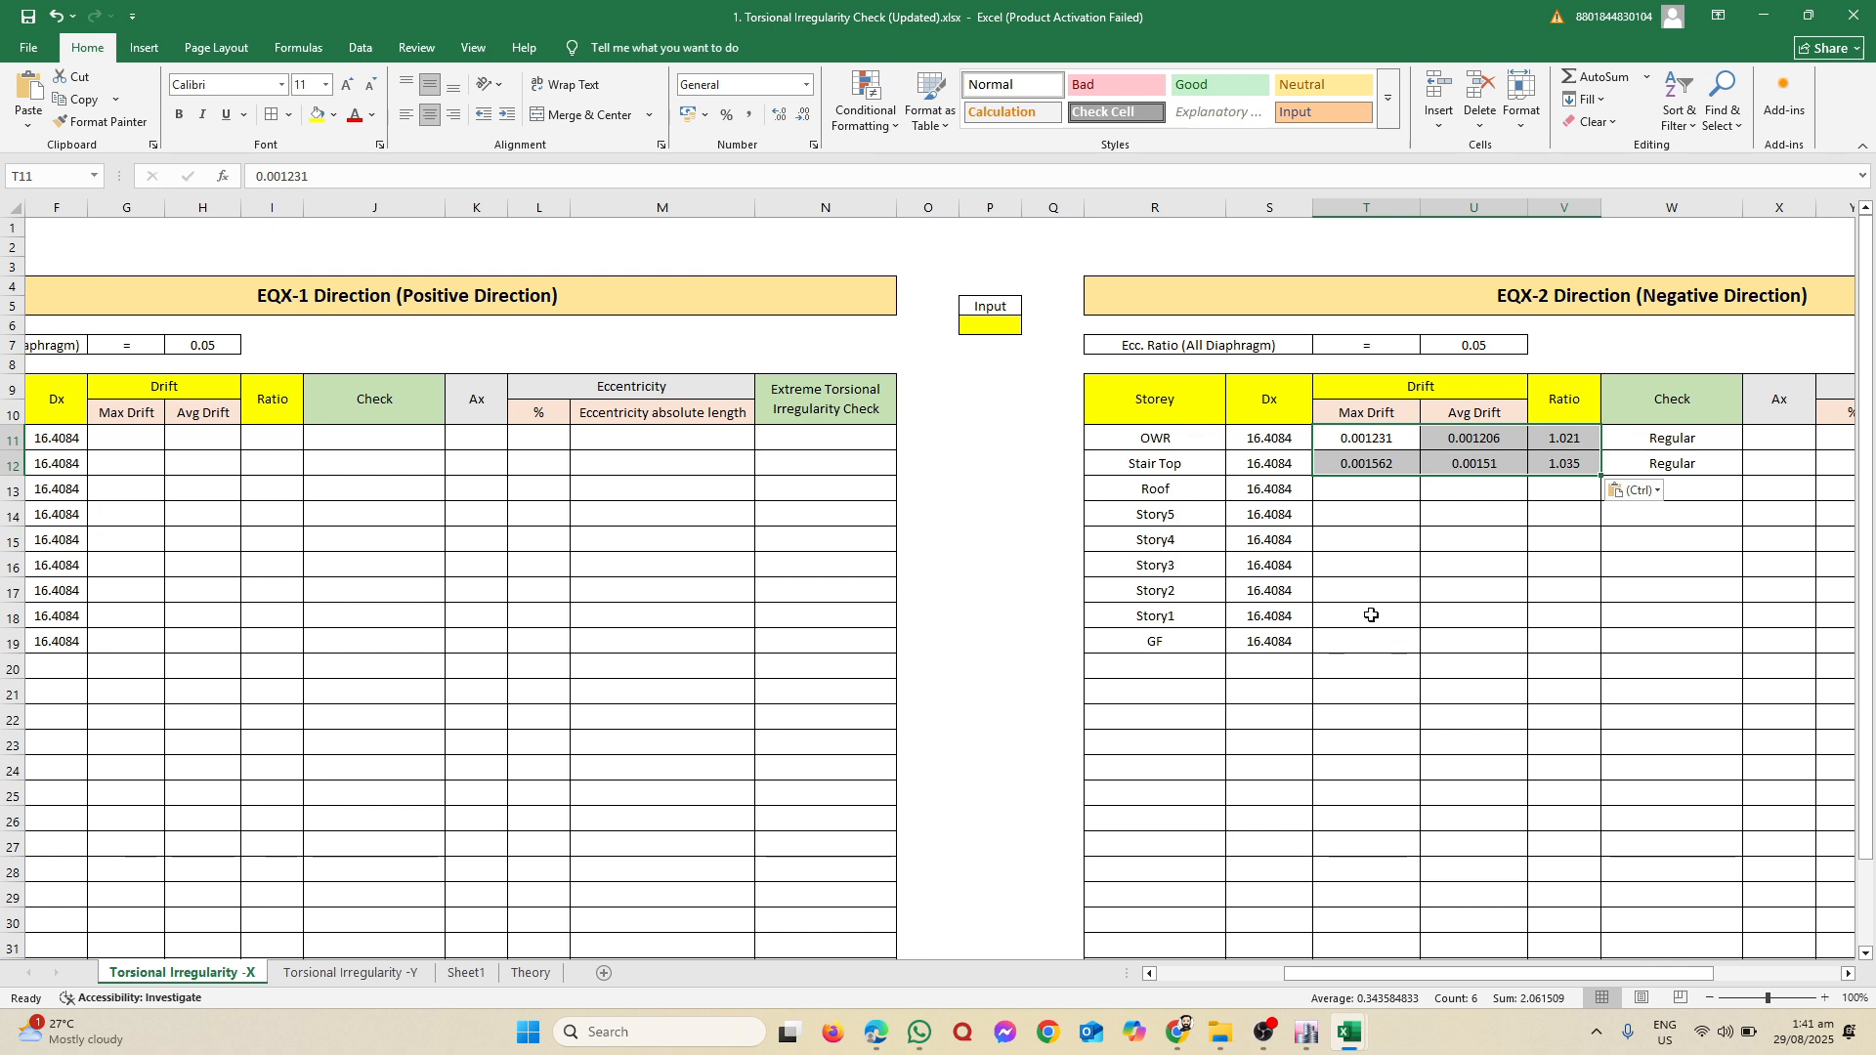
{"action": "key", "text": "ctrl+z"}
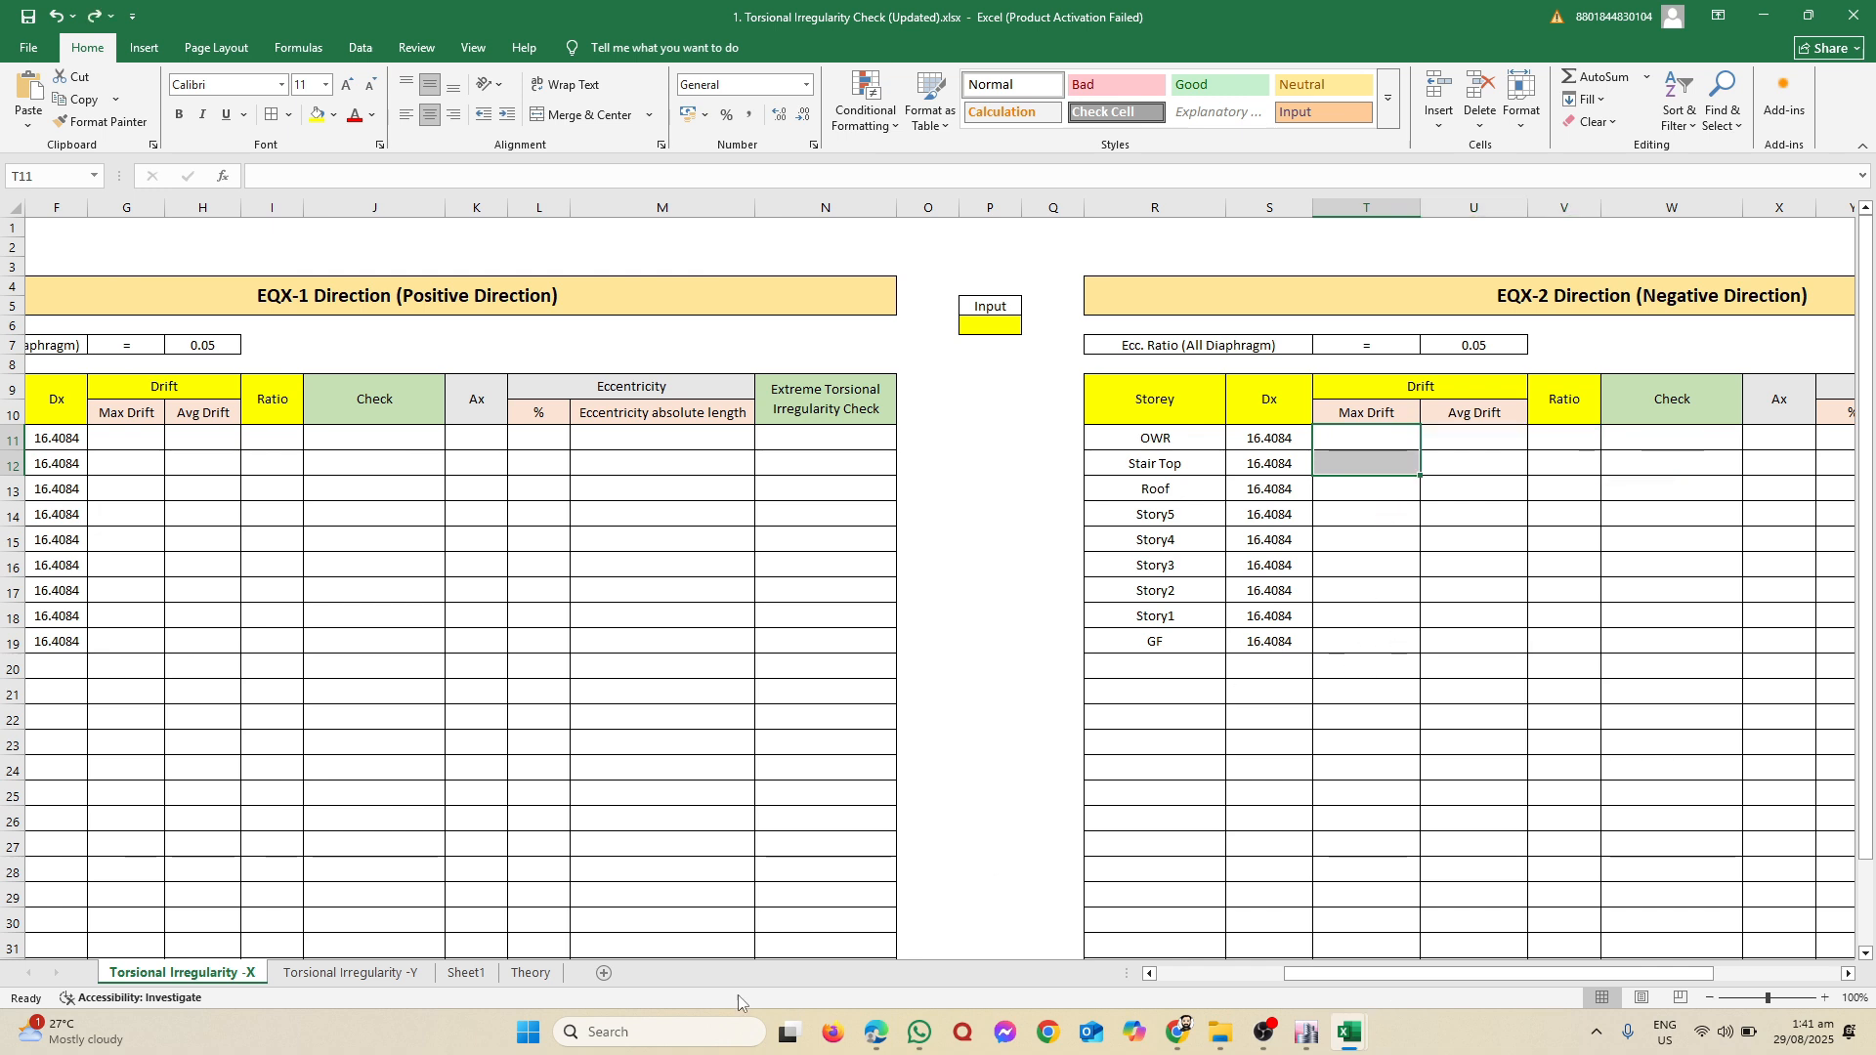
Step: In ETABS, filter the diaphragm drift table to load case EQx 1 and copy Max Drift, Avg Drift and Ratio for all stories
{"action": "left_click", "coordinate": [1304, 1034]}
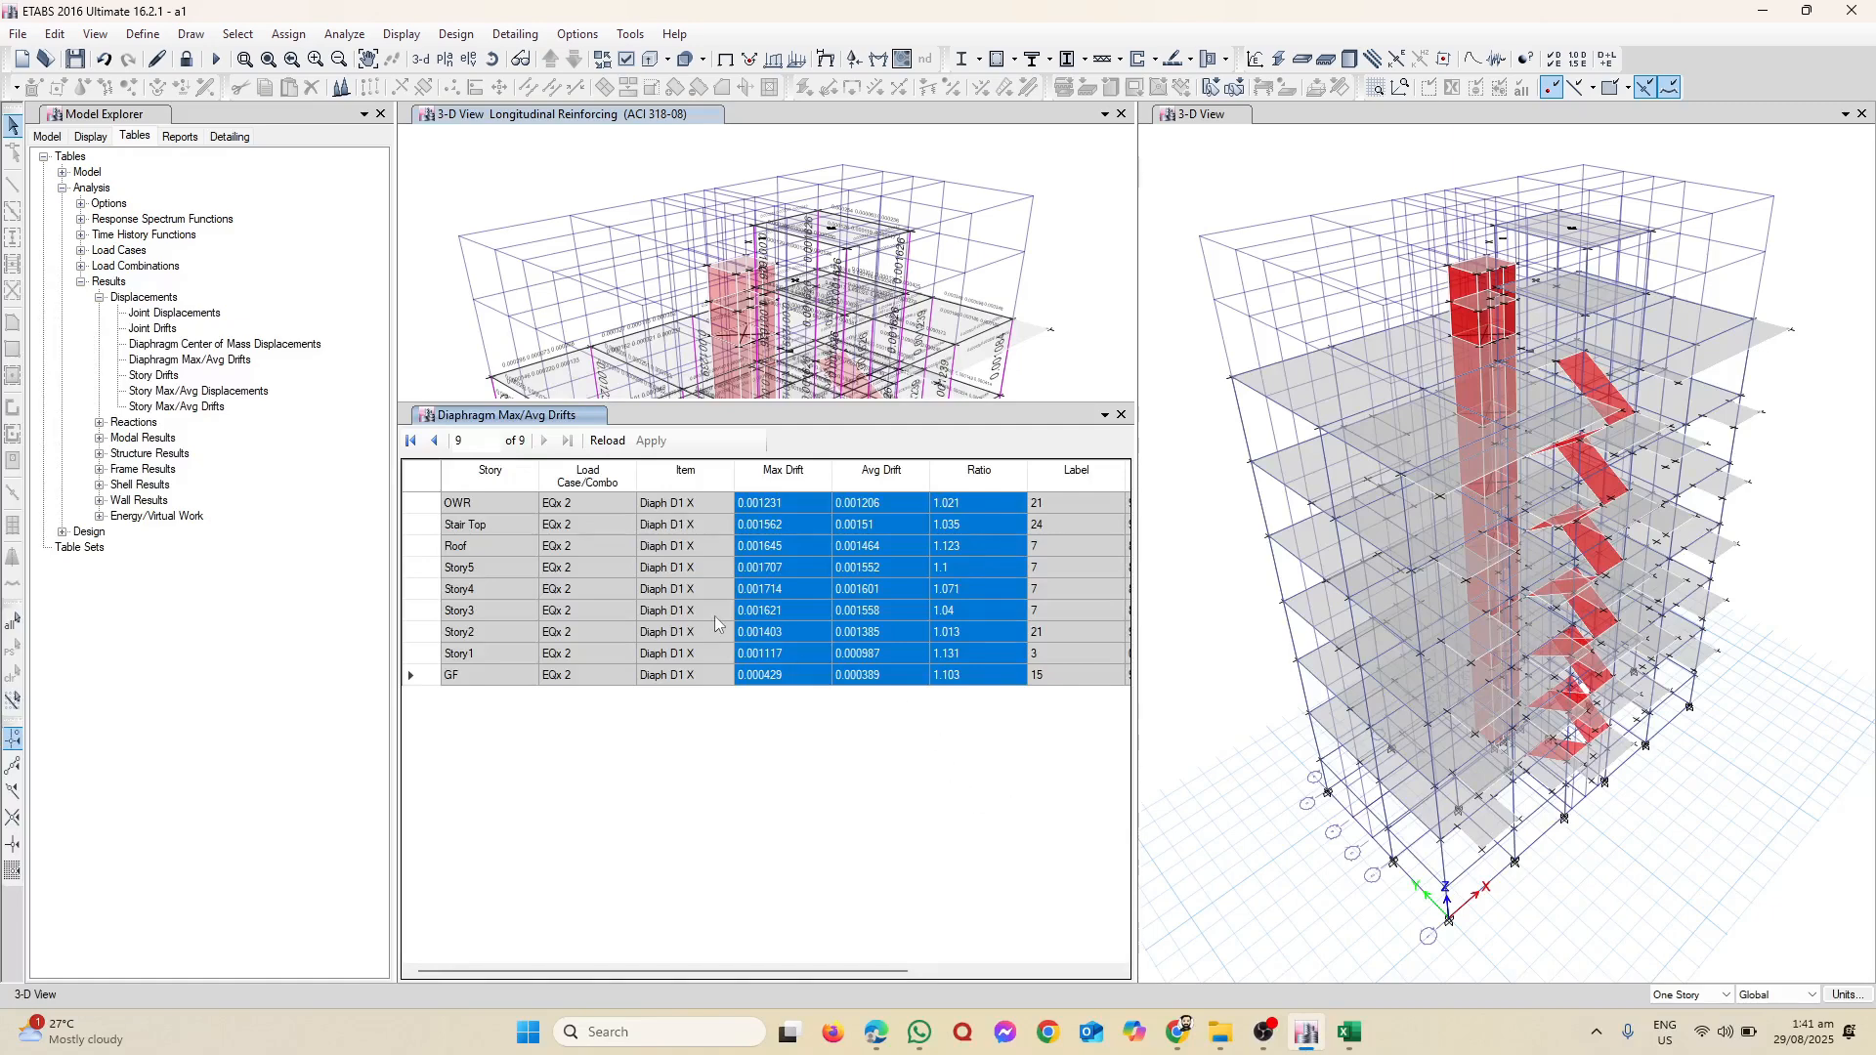
{"action": "left_click", "coordinate": [564, 476]}
{"action": "right_click", "coordinate": [564, 471]}
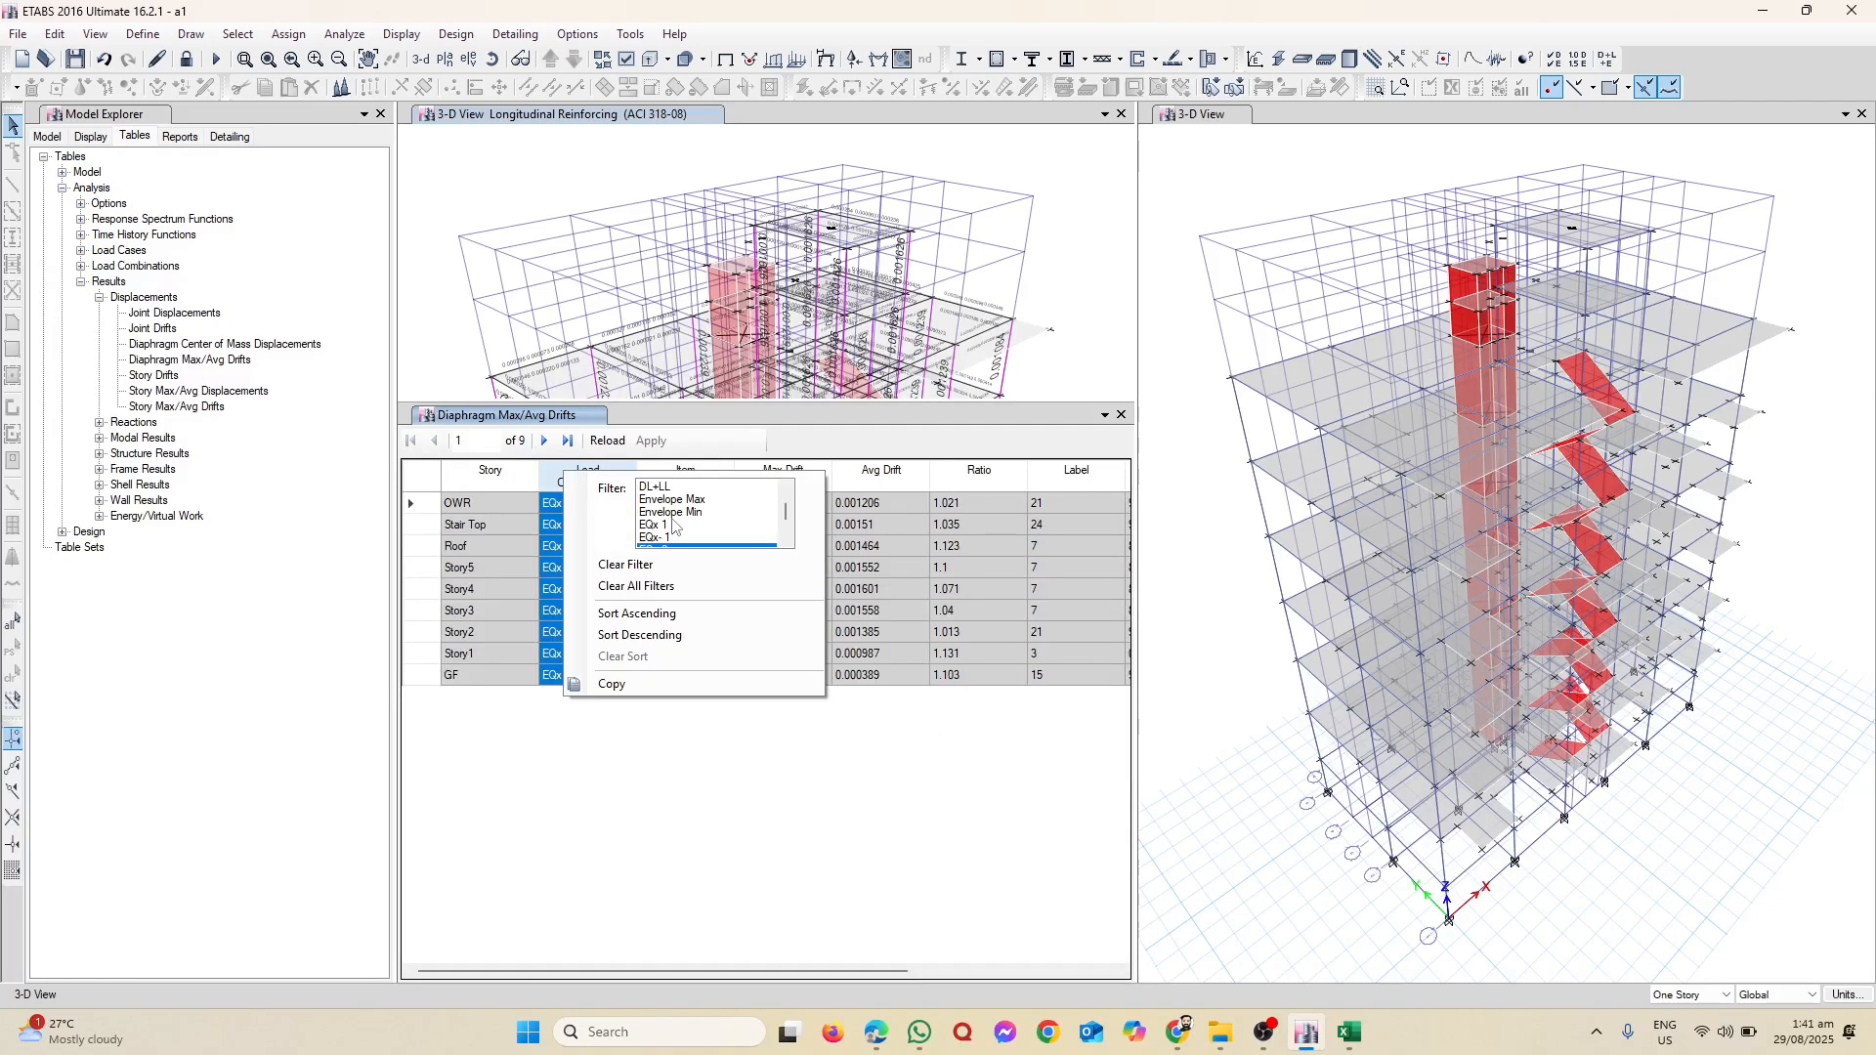
{"action": "left_click", "coordinate": [659, 525]}
{"action": "left_click_drag", "start_coordinate": [752, 504], "coordinate": [977, 675]}
{"action": "right_click", "coordinate": [924, 636]}
{"action": "left_click", "coordinate": [972, 674]}
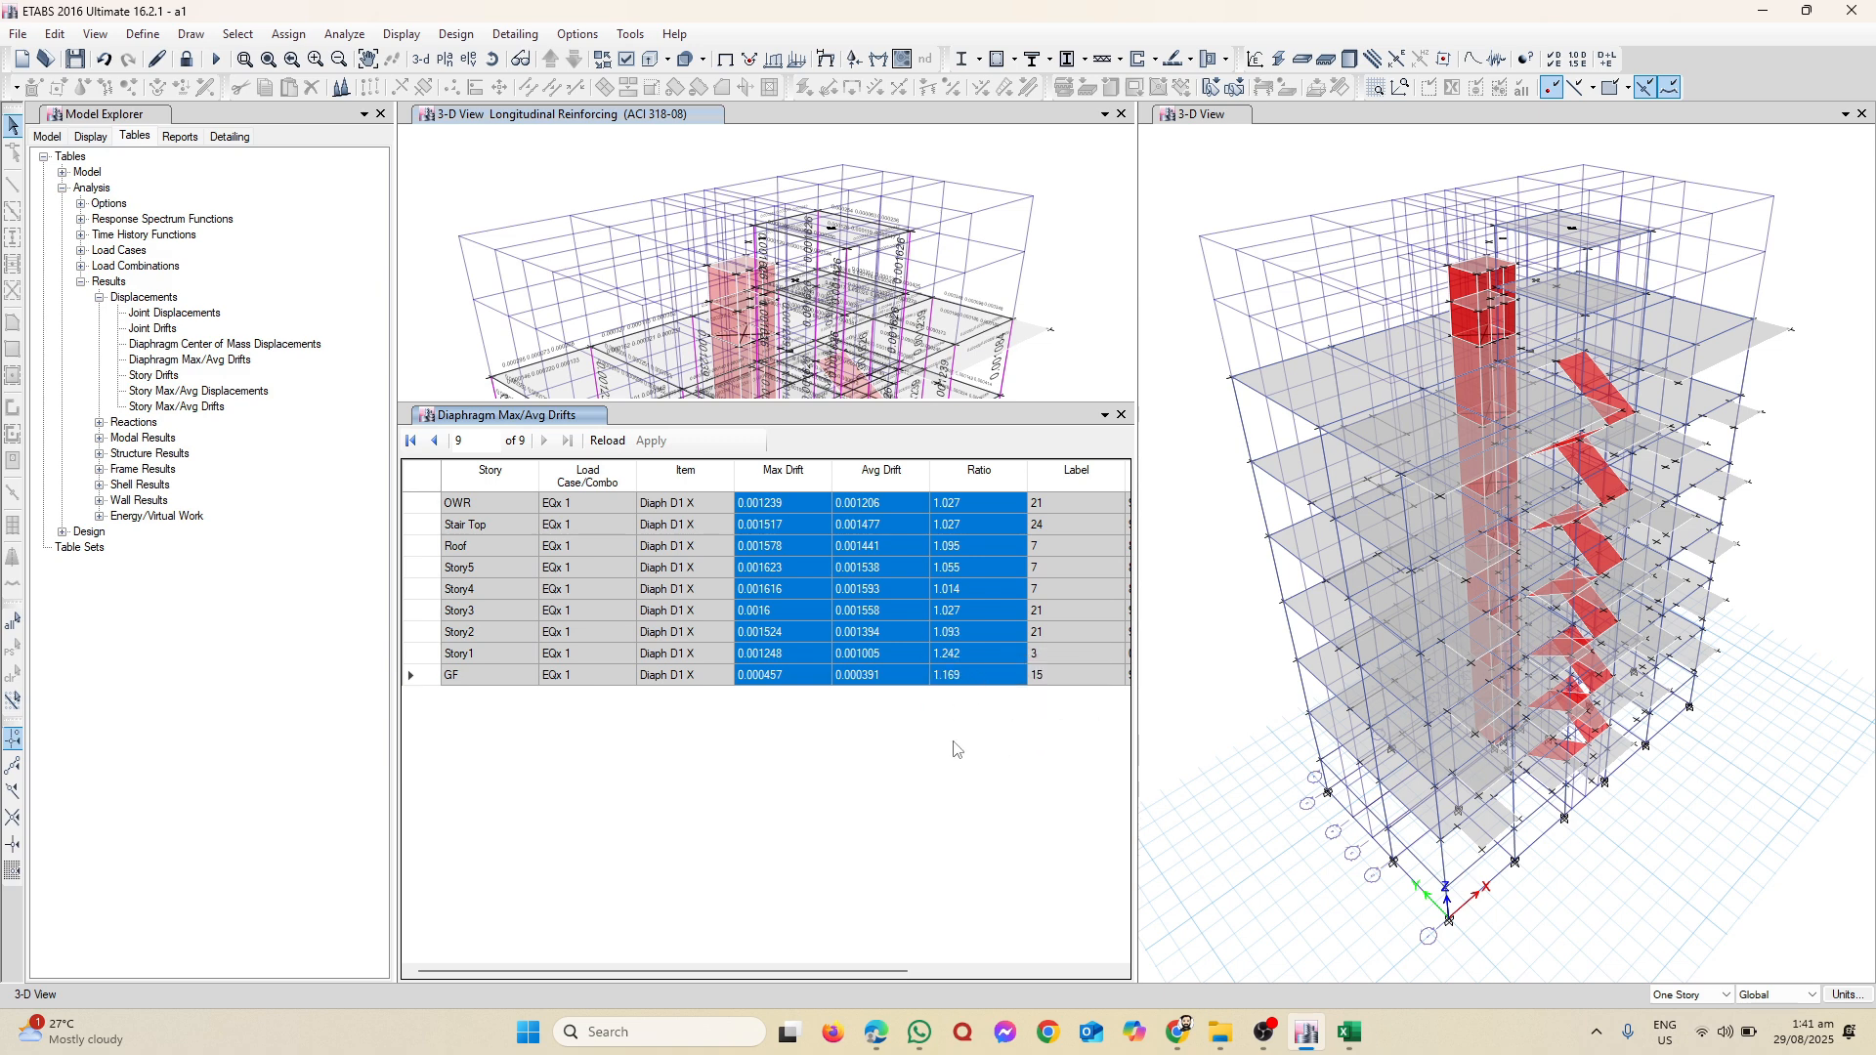
Step: Paste the copied EQx 1 drift and ratio values into the EQX-1 table in Excel, starting at G11
{"action": "mouse_move", "coordinate": [1350, 1032]}
{"action": "left_click", "coordinate": [1249, 924]}
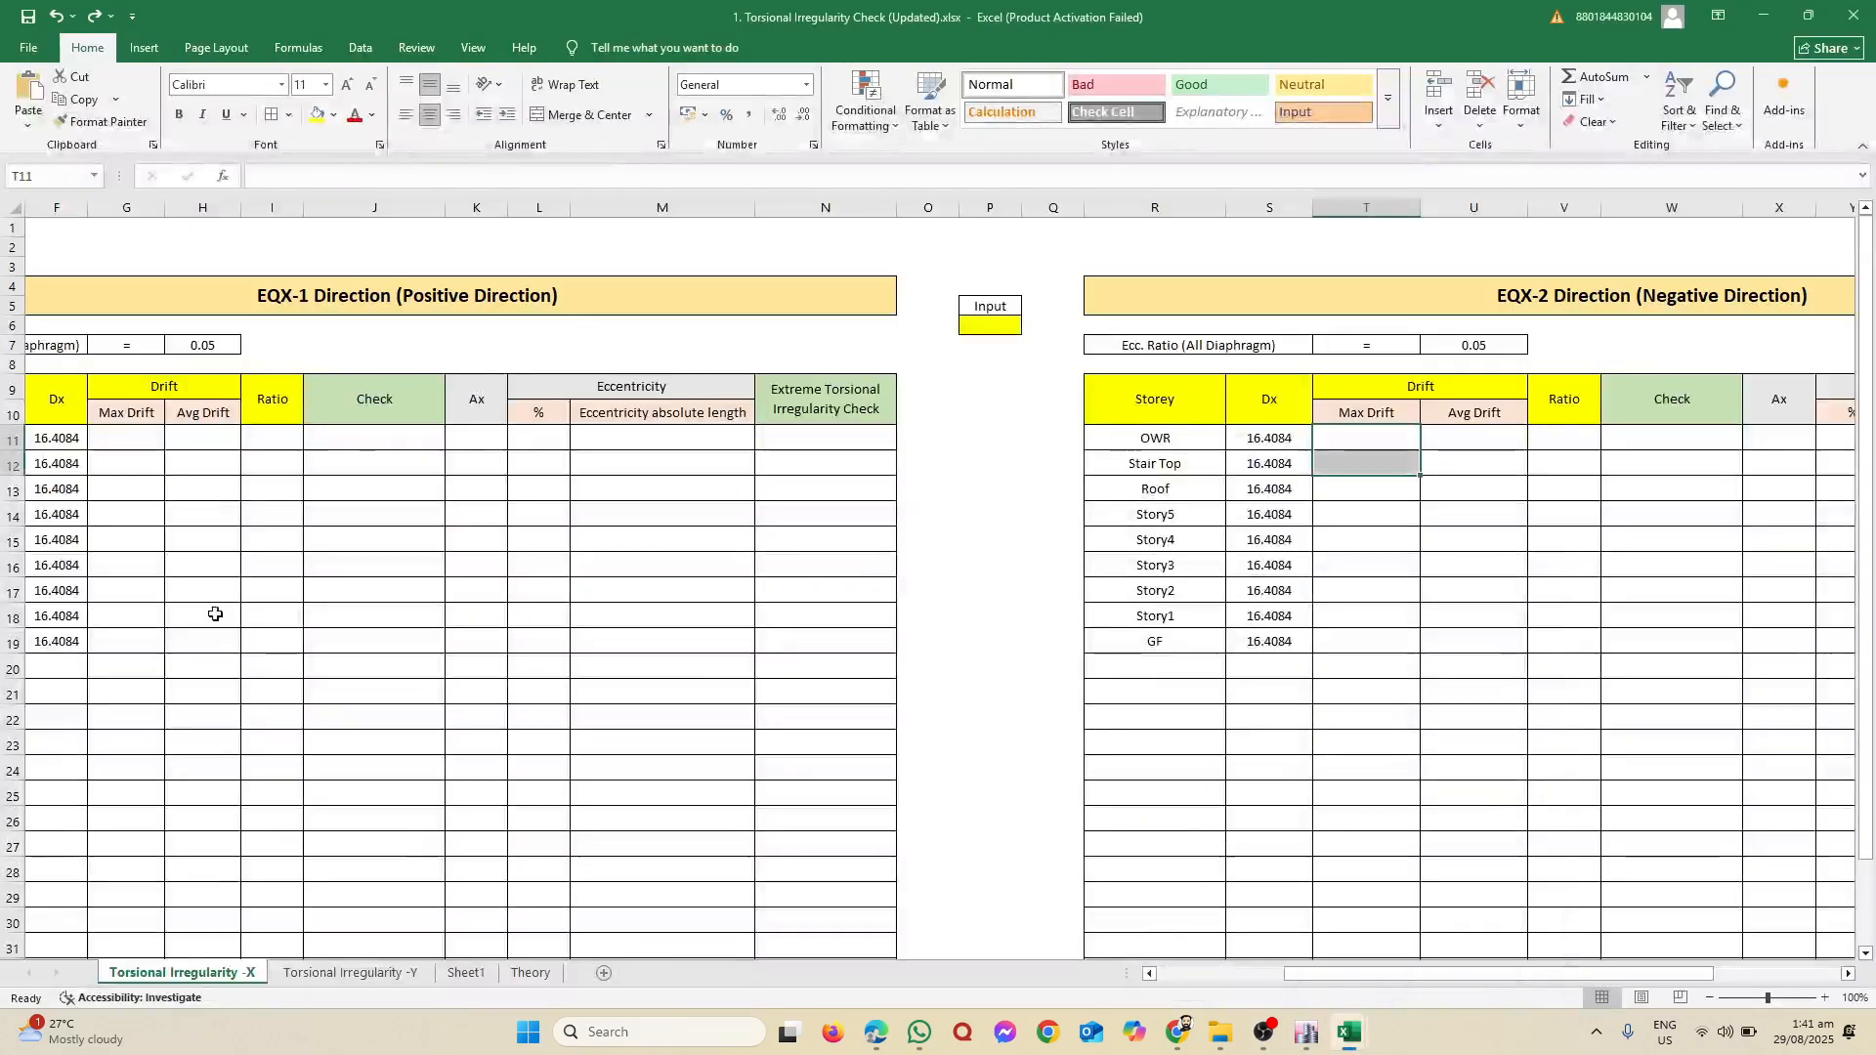
{"action": "left_click_drag", "start_coordinate": [1329, 974], "coordinate": [1094, 982]}
{"action": "left_click", "coordinate": [488, 441]}
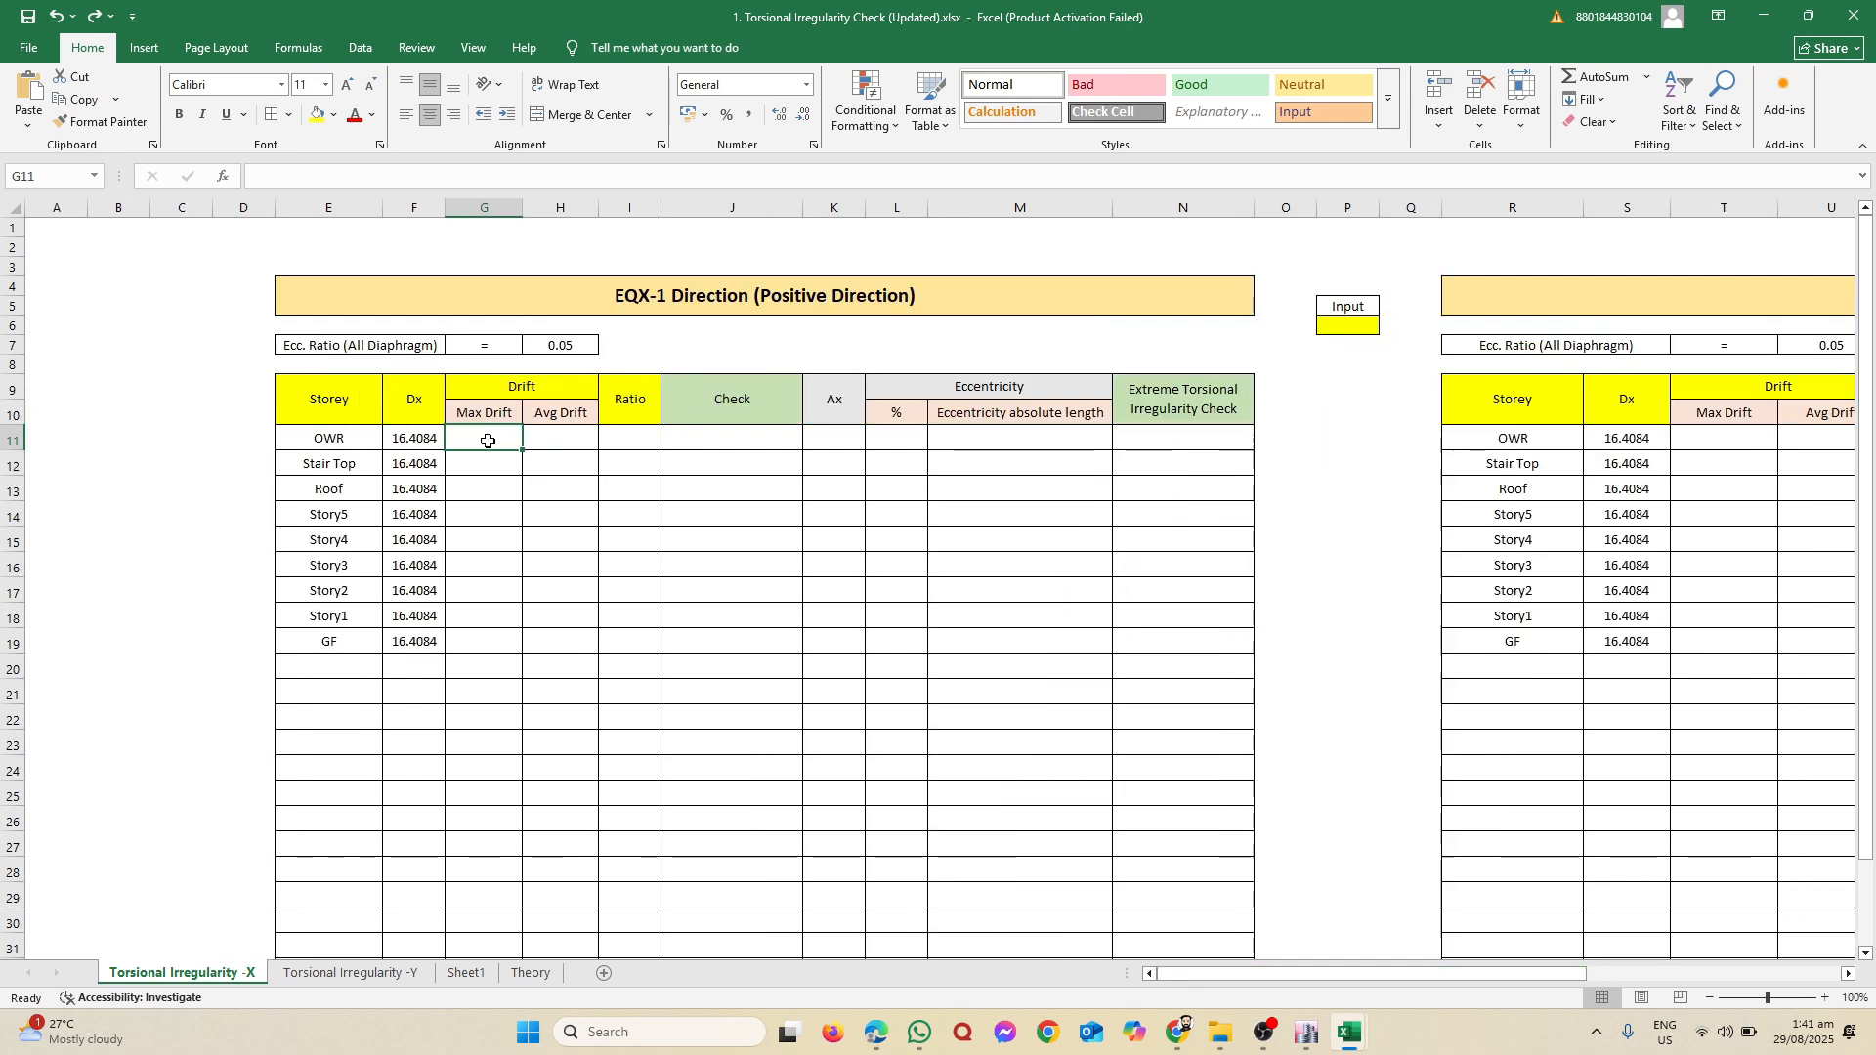
{"action": "right_click", "coordinate": [488, 441]}
{"action": "left_click", "coordinate": [559, 565]}
{"action": "left_click", "coordinate": [607, 746]}
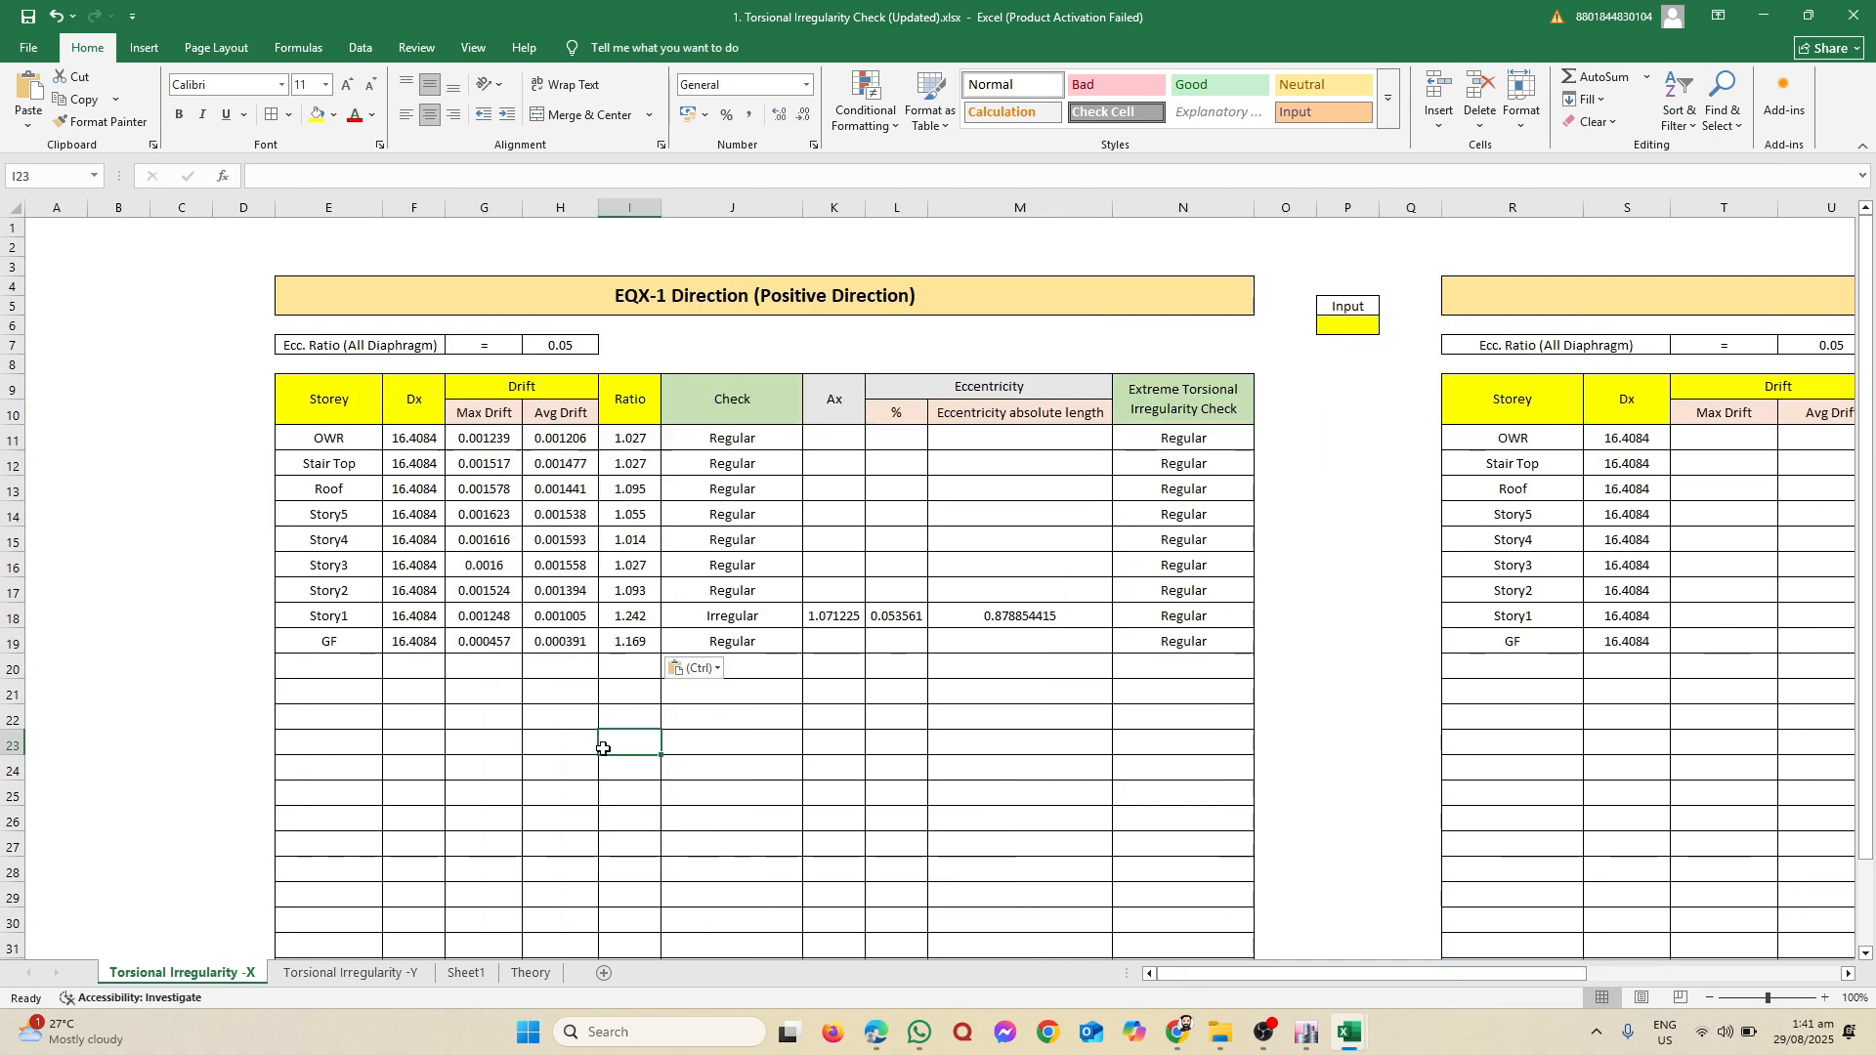
Step: Clear the drift and ratio values in G11:I19 of the EQY-1 table, and return to the Torsional Irregularity -X sheet
{"action": "key", "text": "ctrl+Page_Down"}
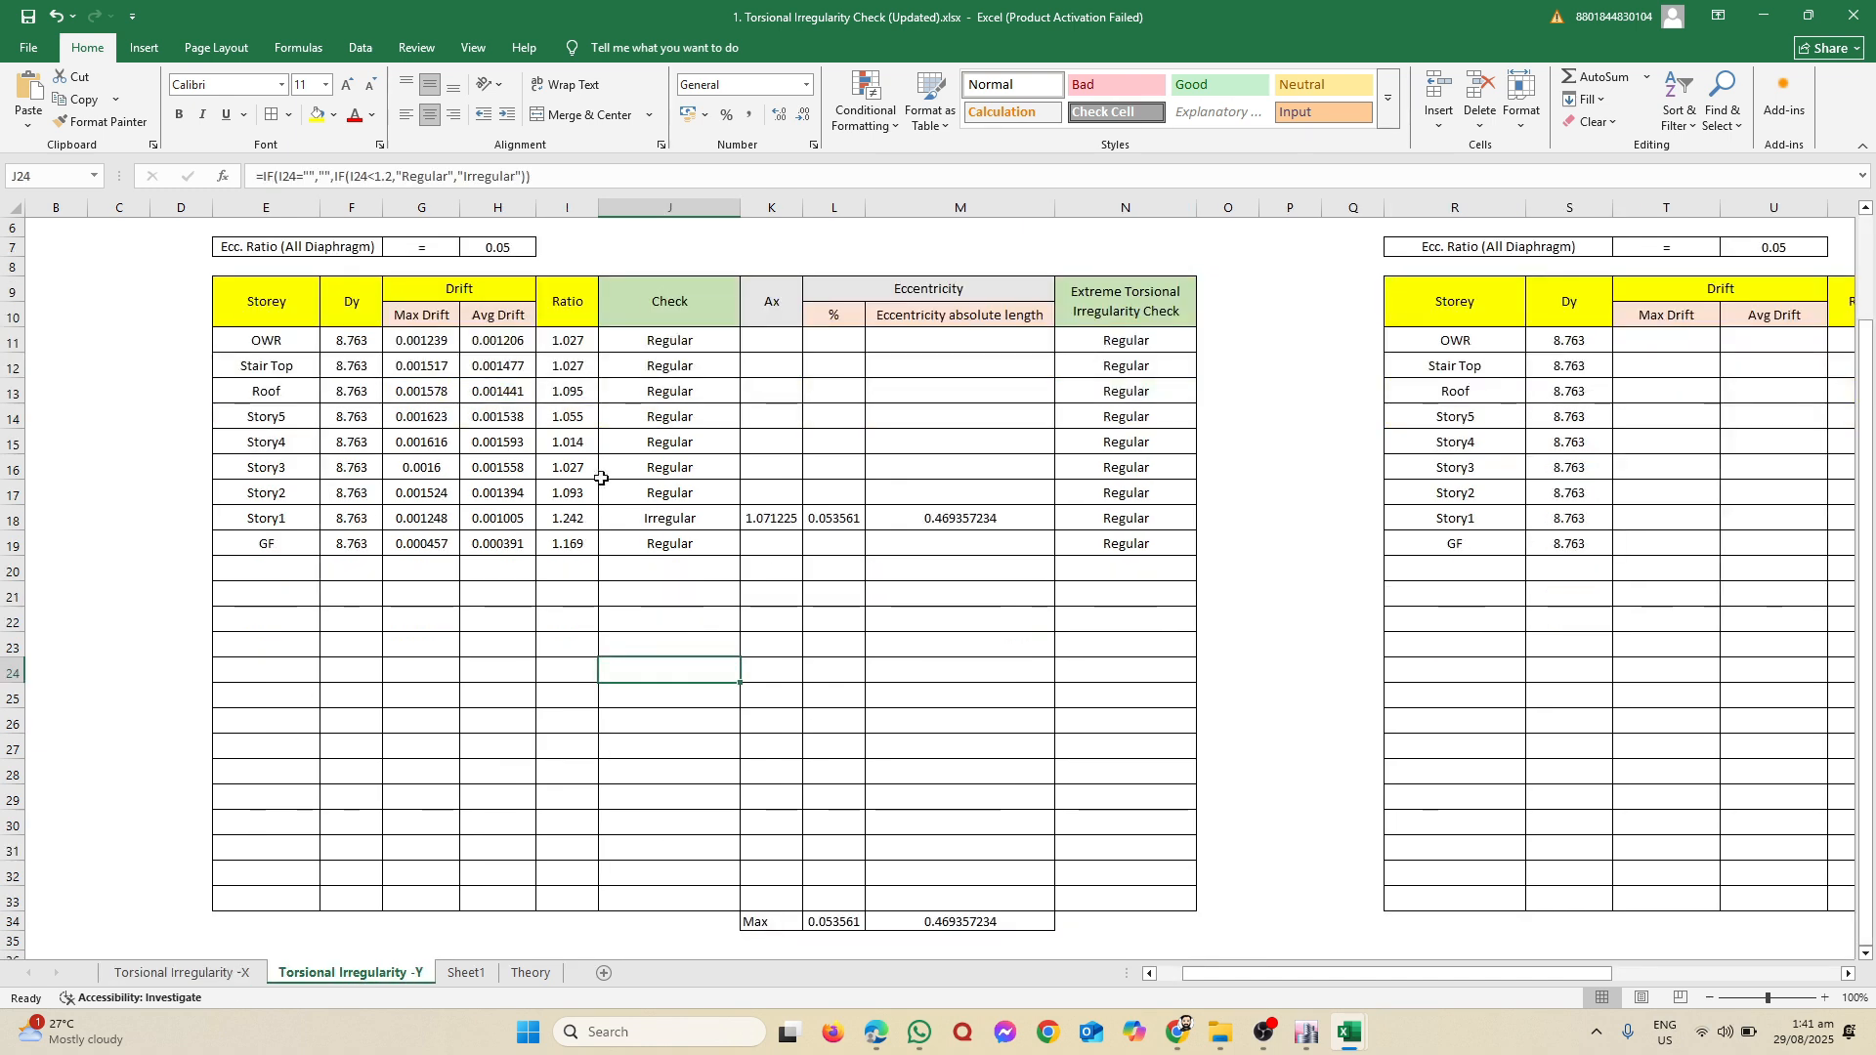
{"action": "left_click_drag", "start_coordinate": [422, 344], "coordinate": [557, 540]}
{"action": "key", "text": "ctrl+v"}
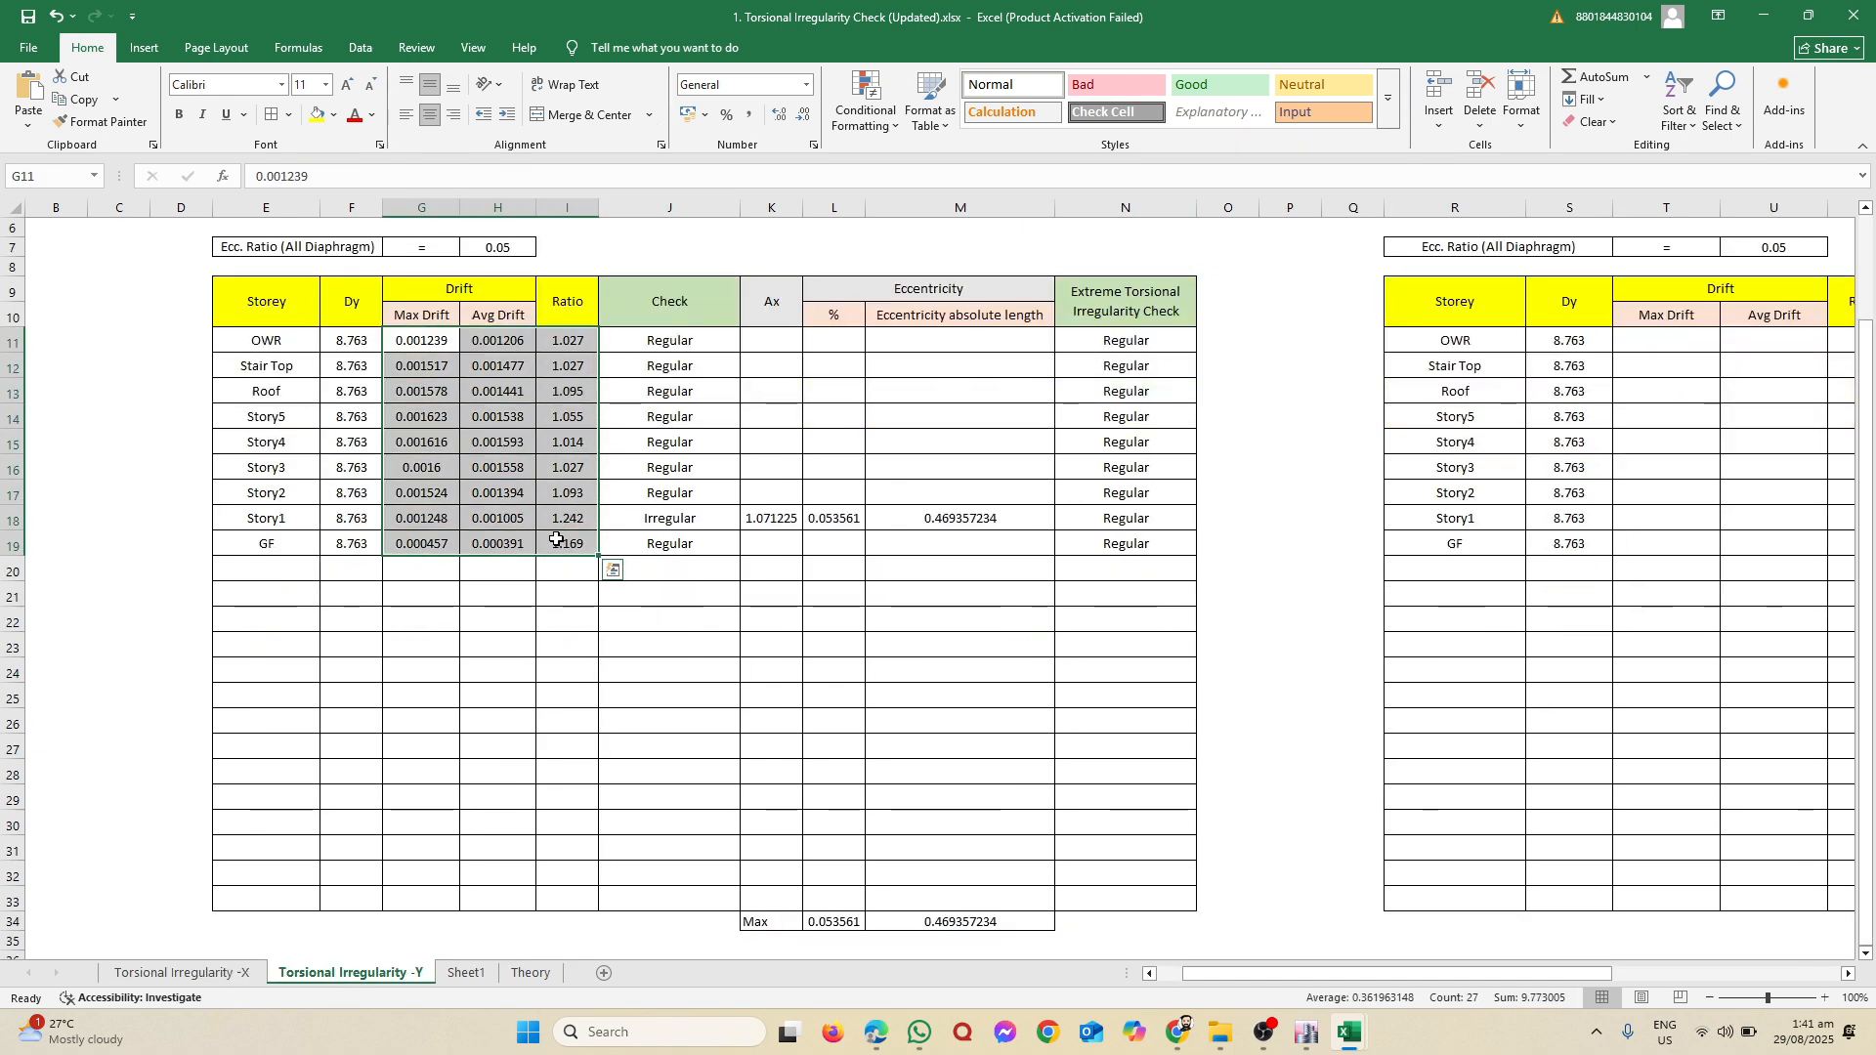
{"action": "key", "text": "ctrl+z"}
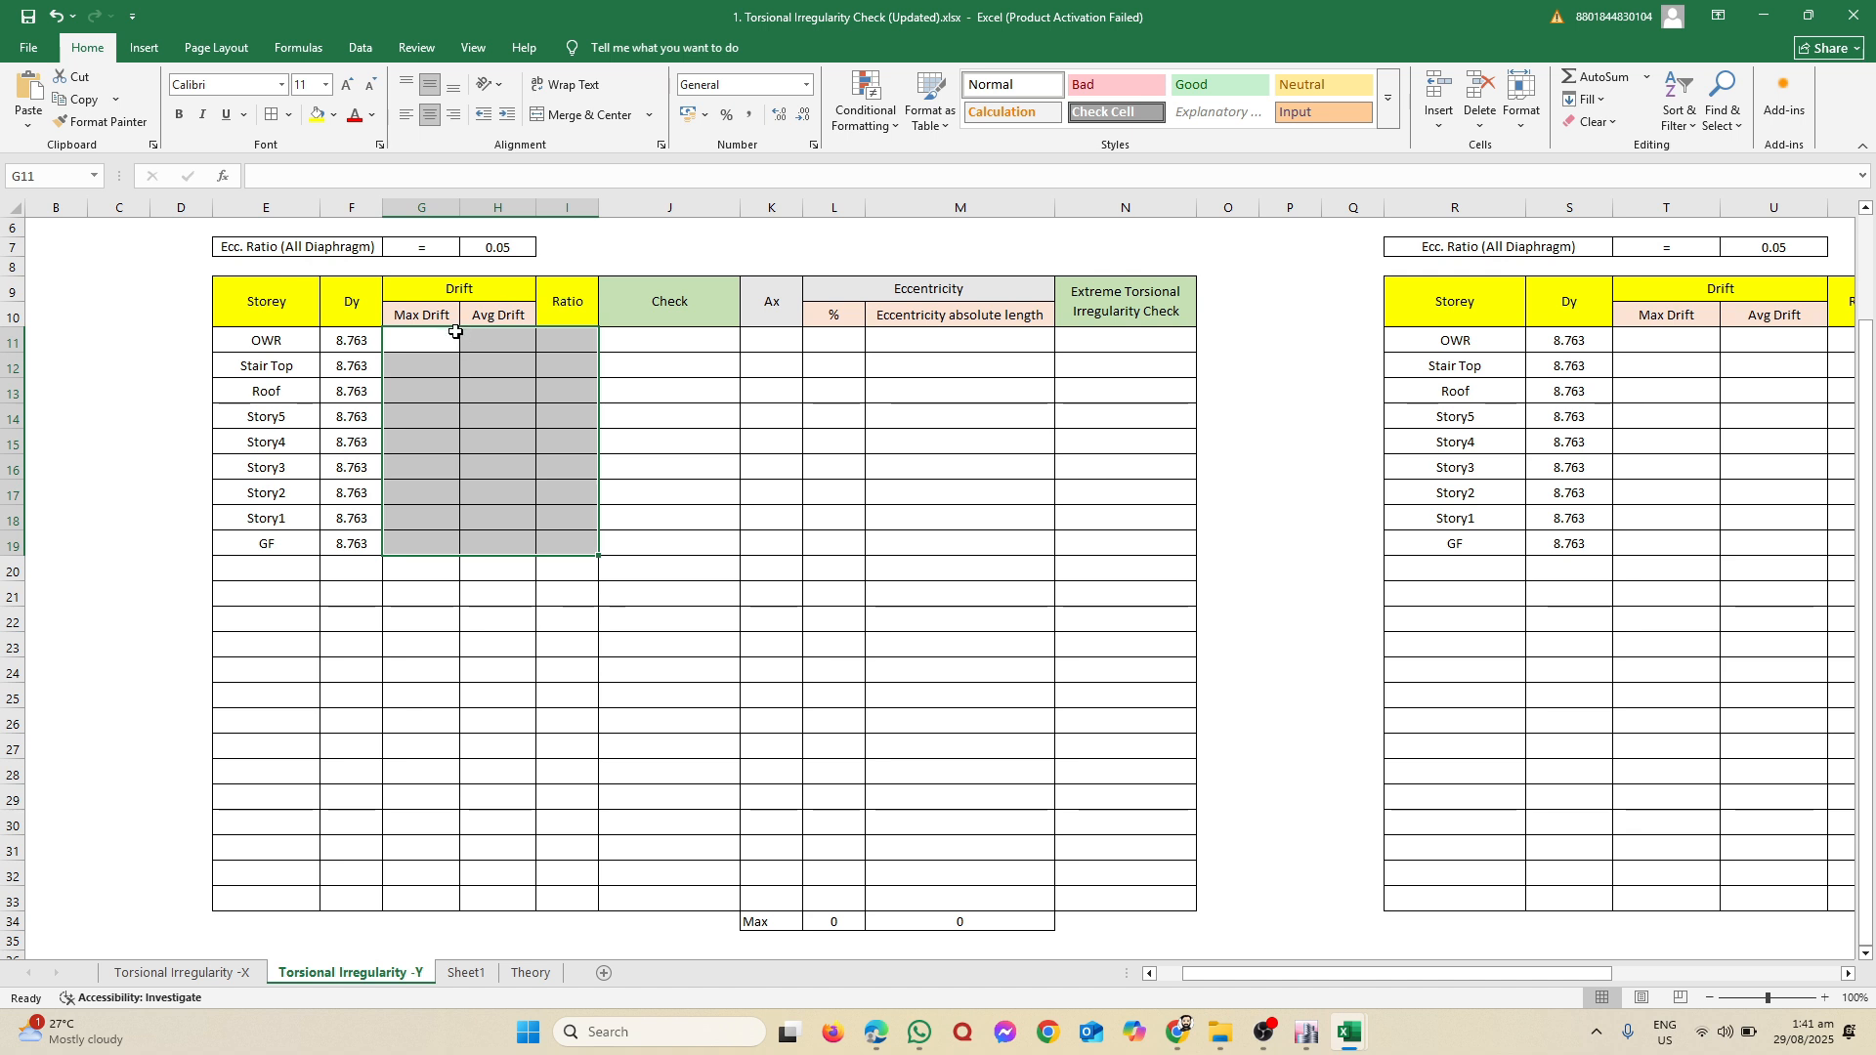
{"action": "scroll", "coordinate": [607, 379], "scroll_direction": "up", "scroll_amount": 2}
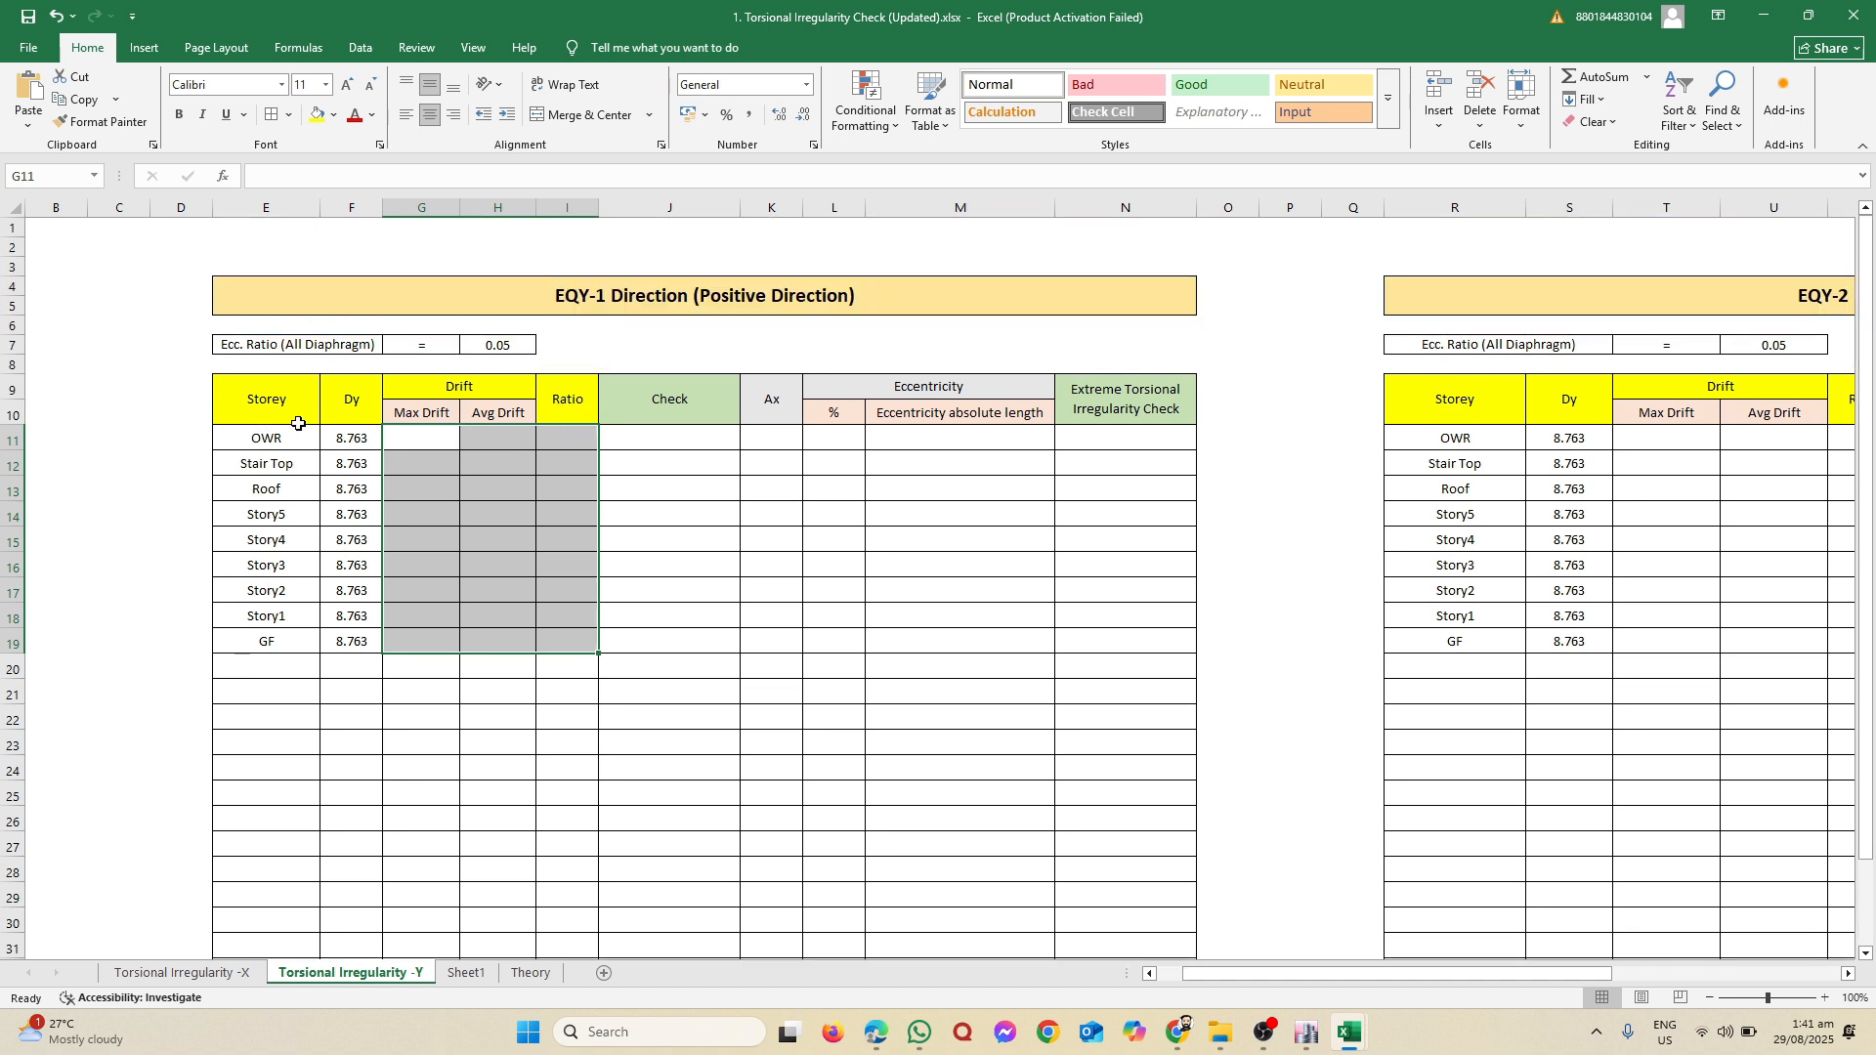
{"action": "left_click", "coordinate": [224, 974]}
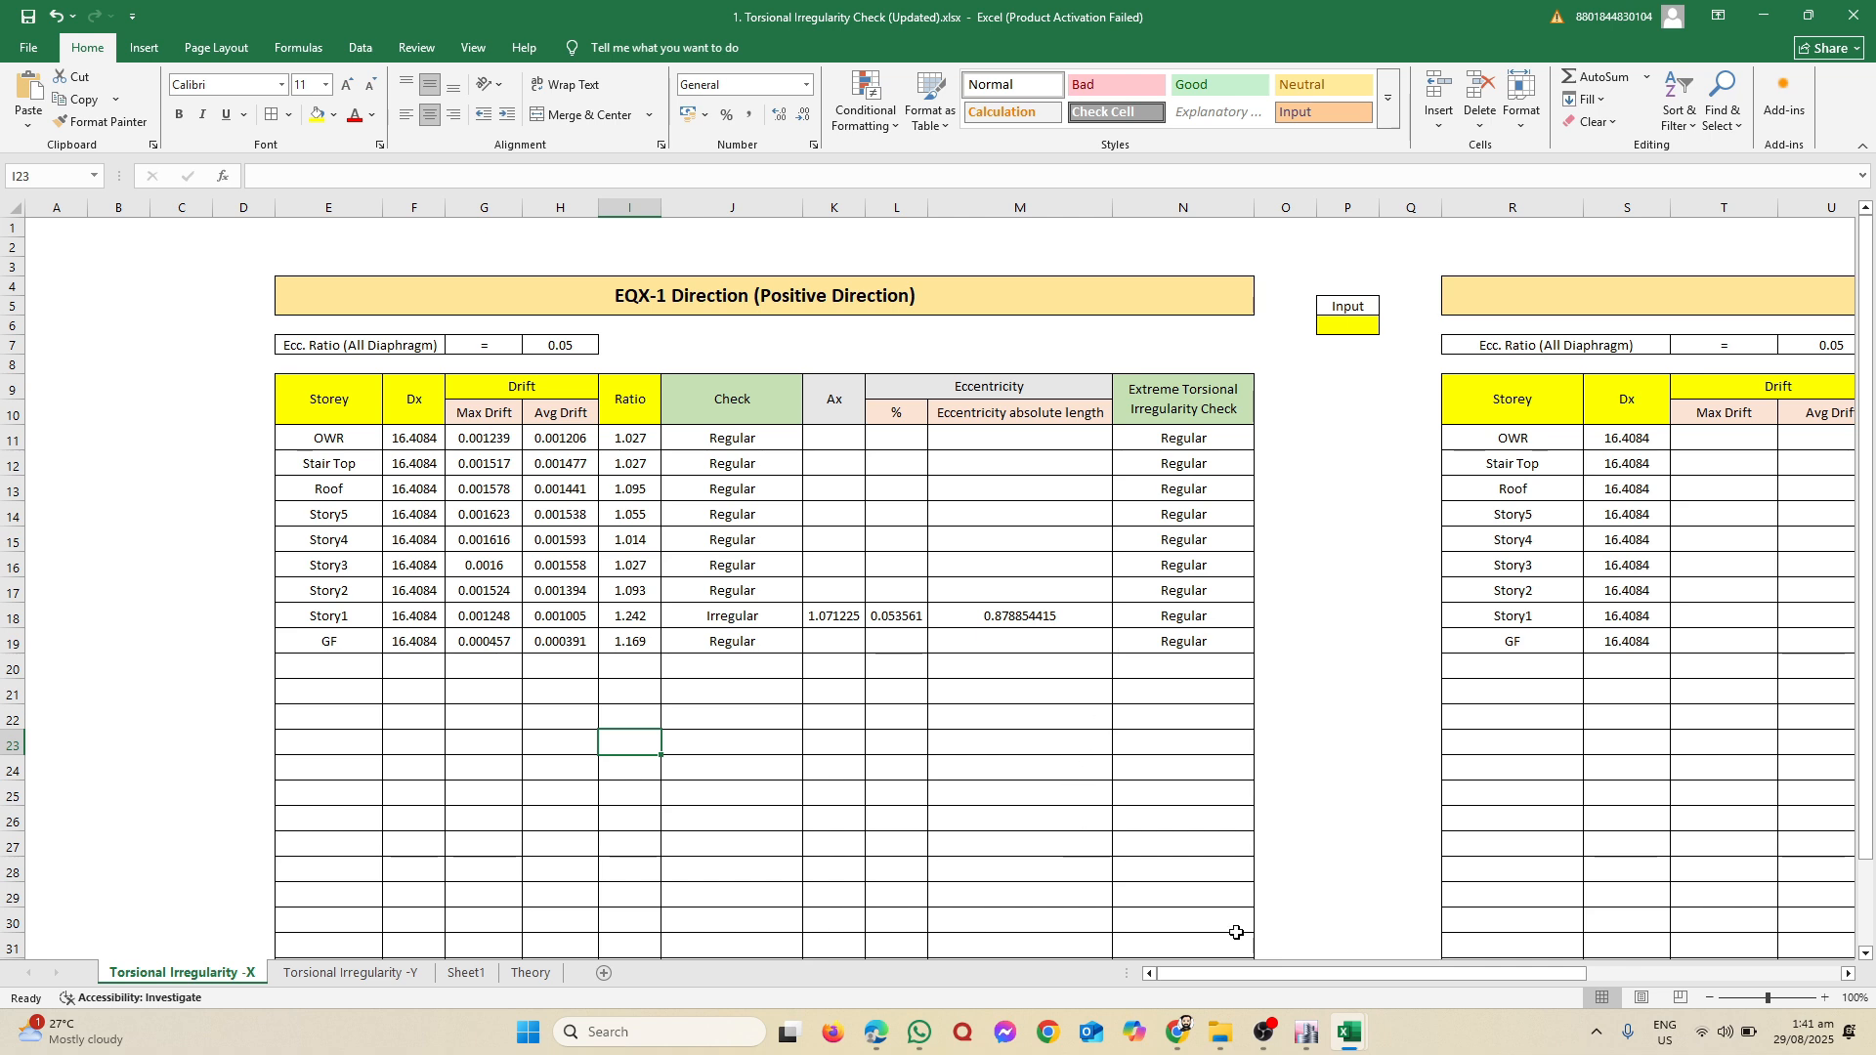
{"action": "left_click_drag", "start_coordinate": [1349, 976], "coordinate": [1579, 992]}
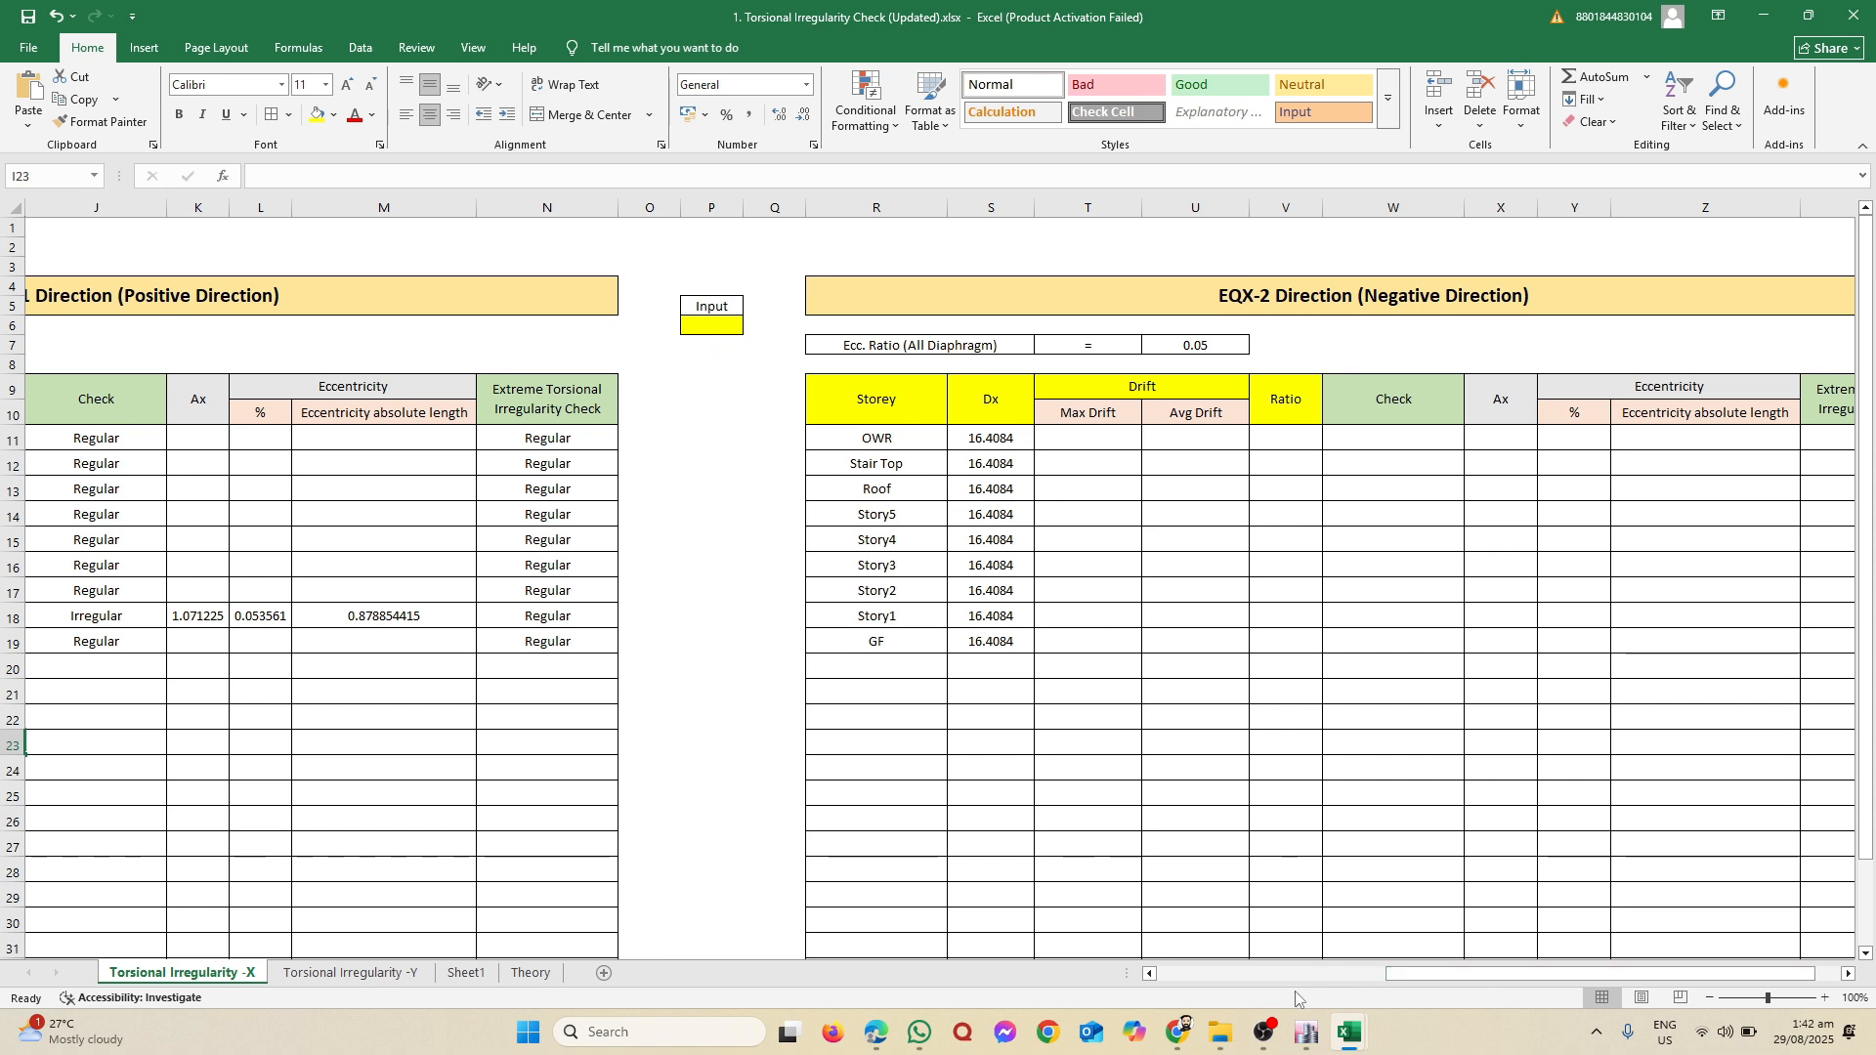
{"action": "left_click_drag", "start_coordinate": [1427, 974], "coordinate": [1222, 975]}
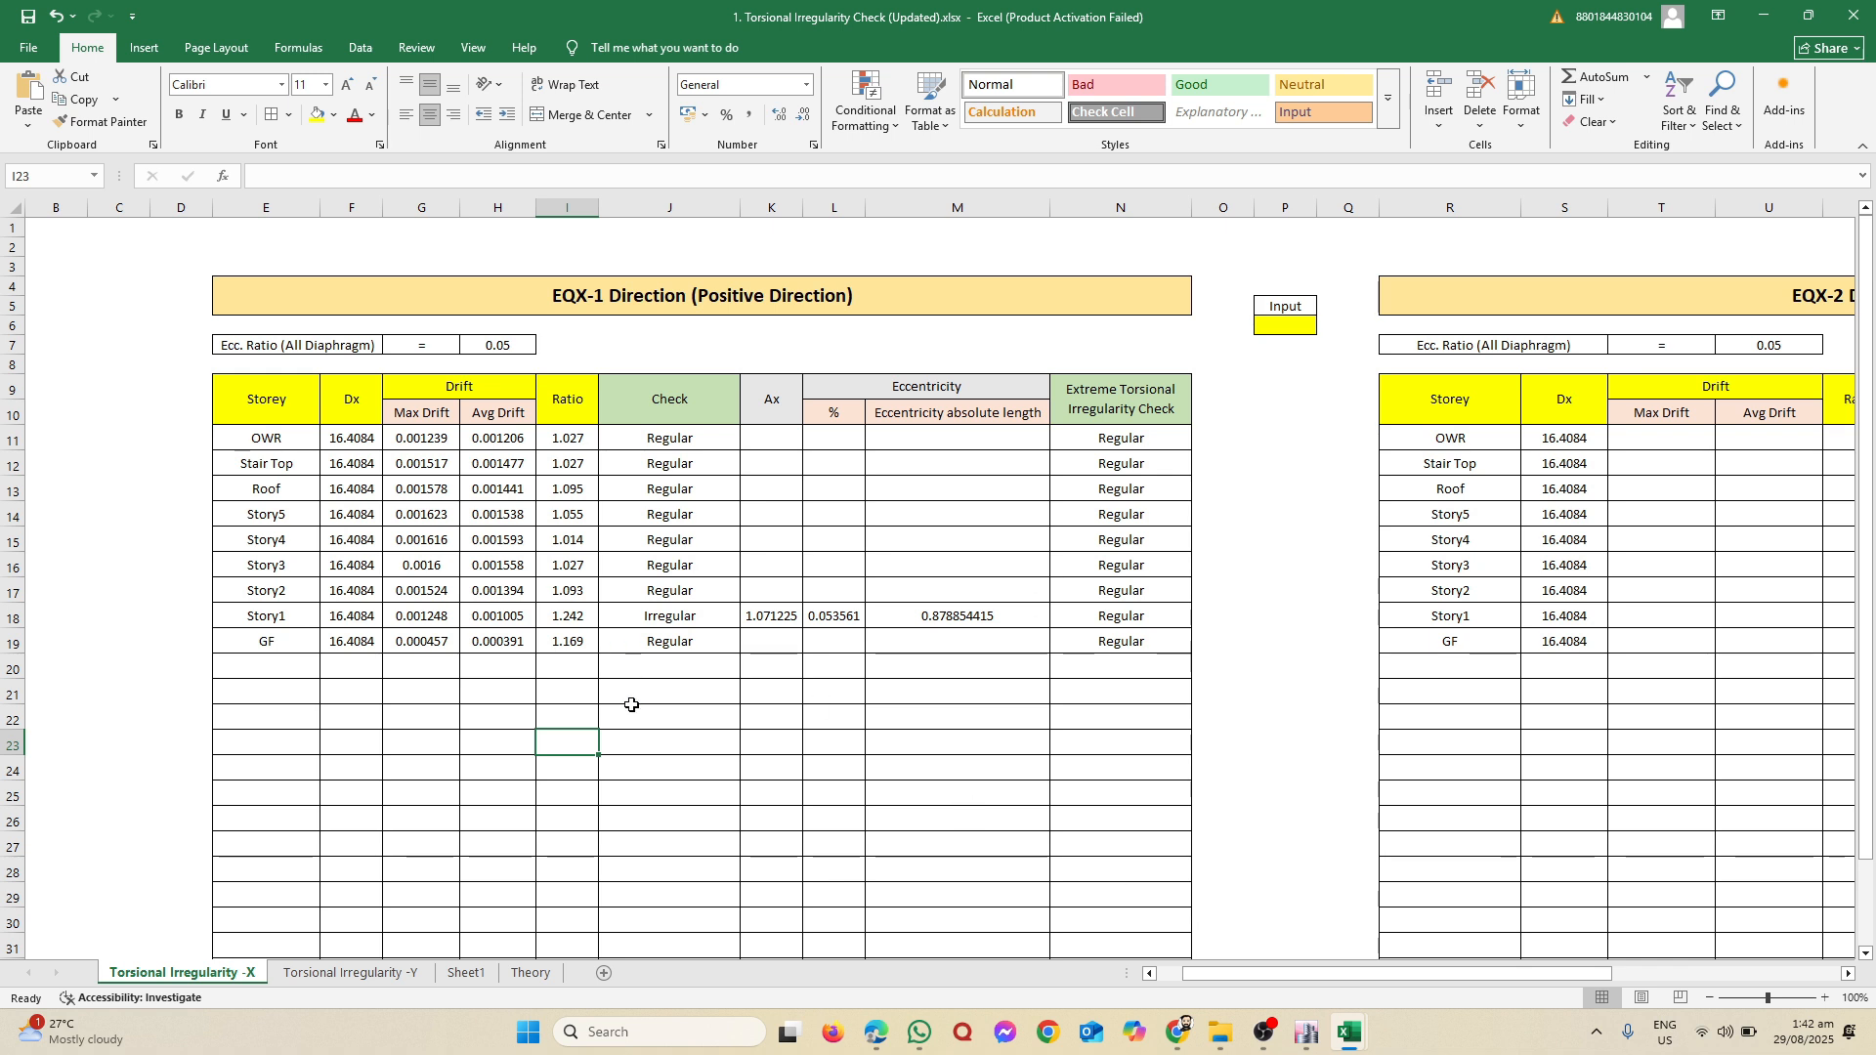
{"action": "left_click", "coordinate": [660, 713]}
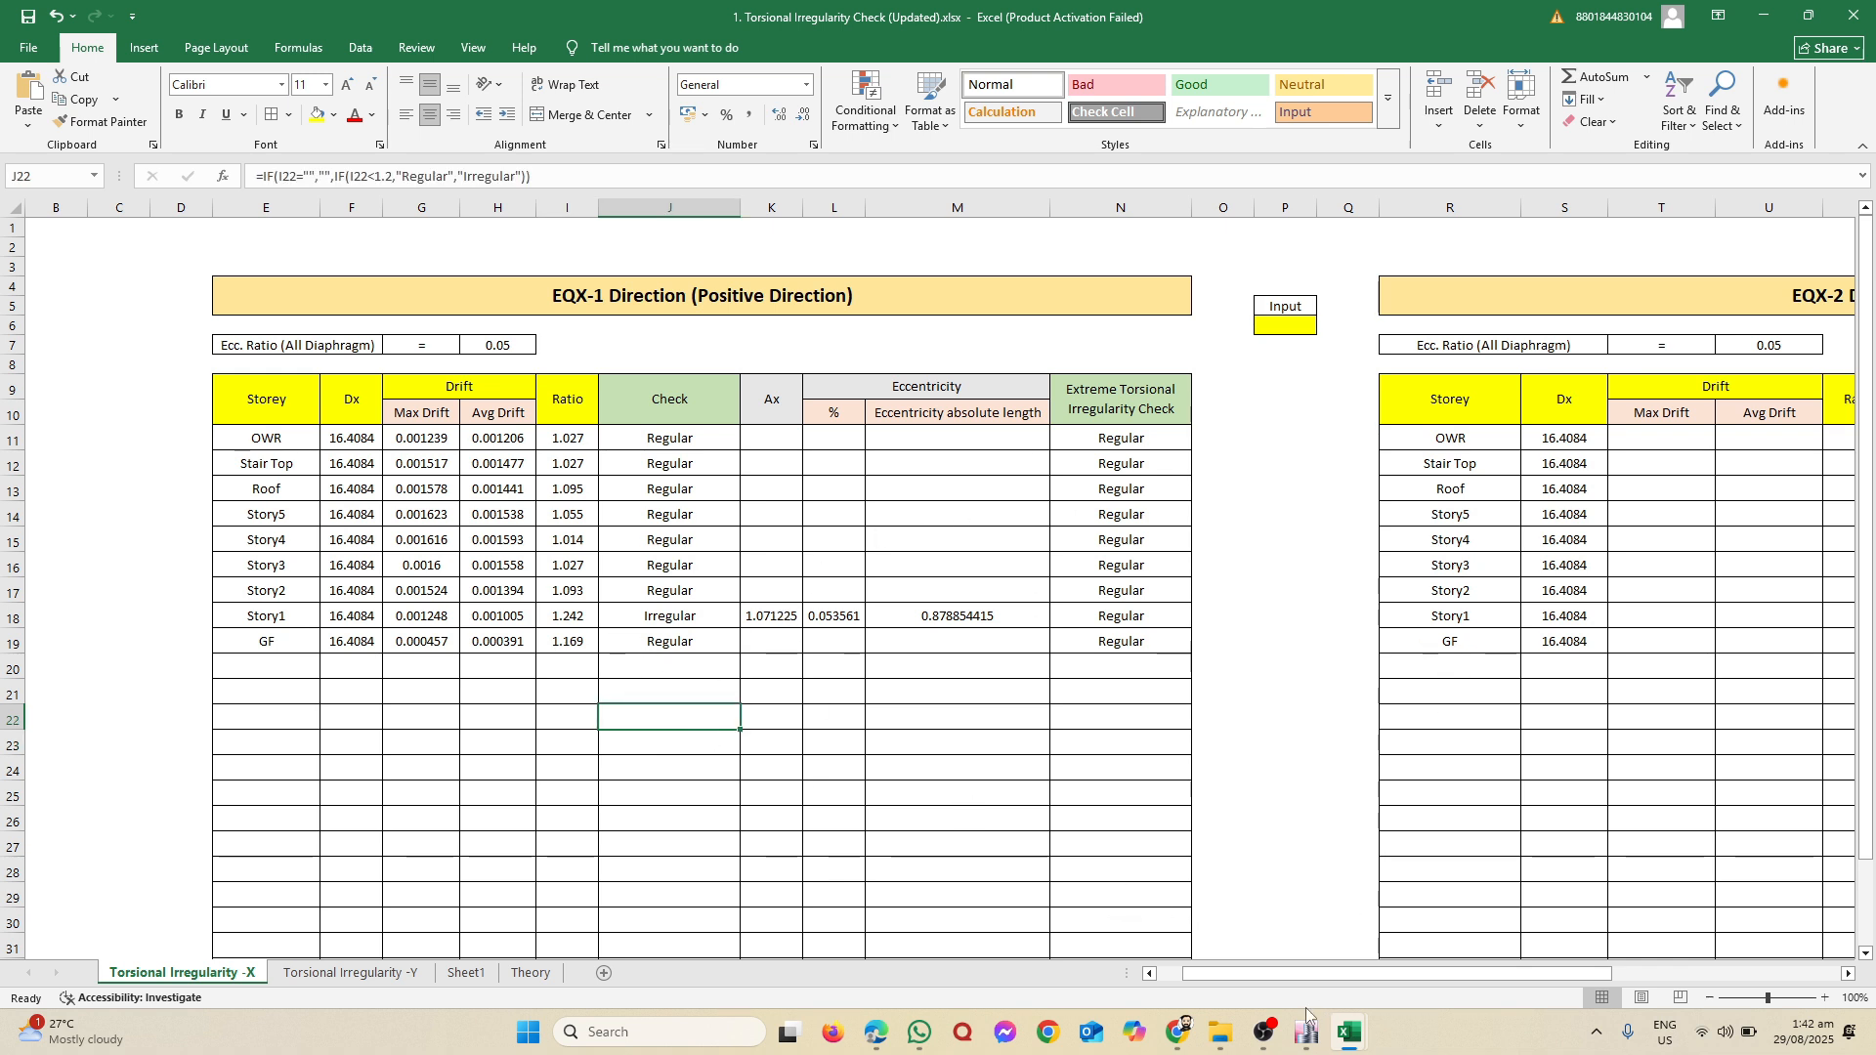
Step: In ETABS, filter the diaphragm drift table to load case EQx 2 and copy Max Drift, Avg Drift and Ratio for all stories
{"action": "scroll", "coordinate": [1270, 1021], "scroll_direction": "right", "scroll_amount": 5}
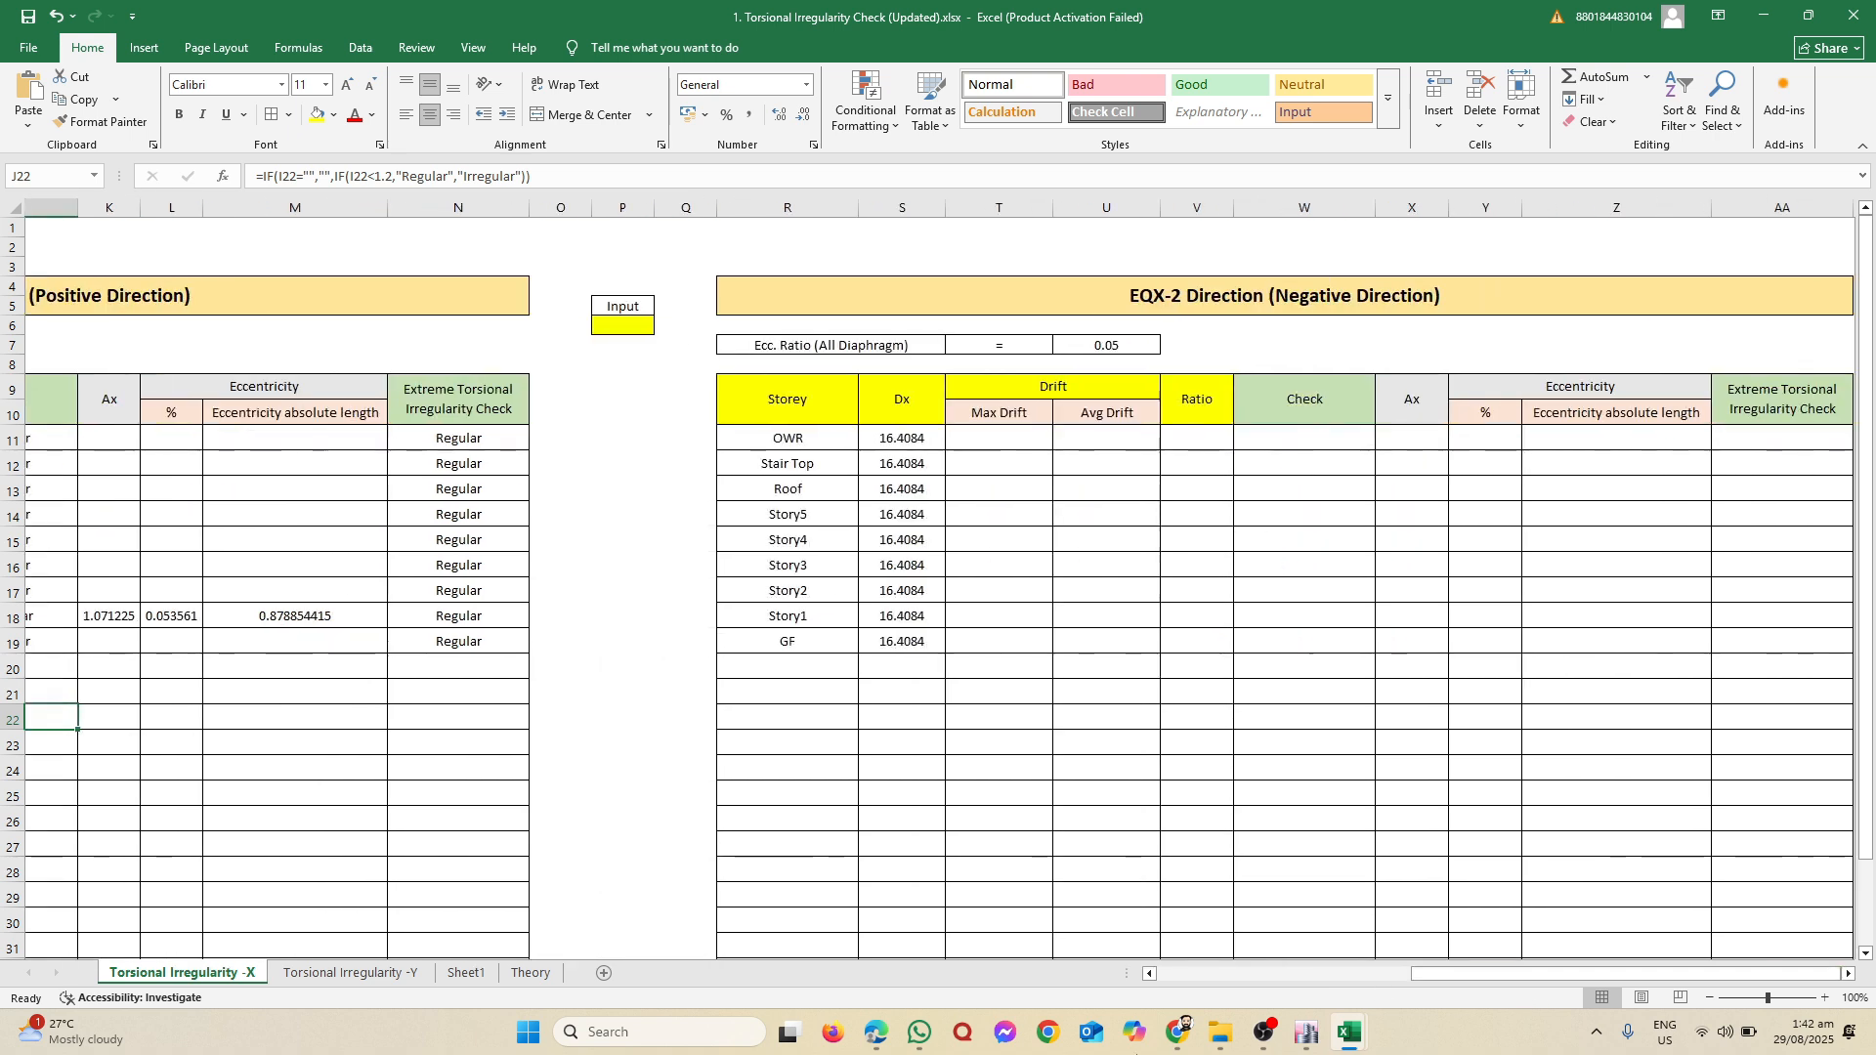
{"action": "left_click", "coordinate": [1306, 1033]}
{"action": "left_click", "coordinate": [600, 476]}
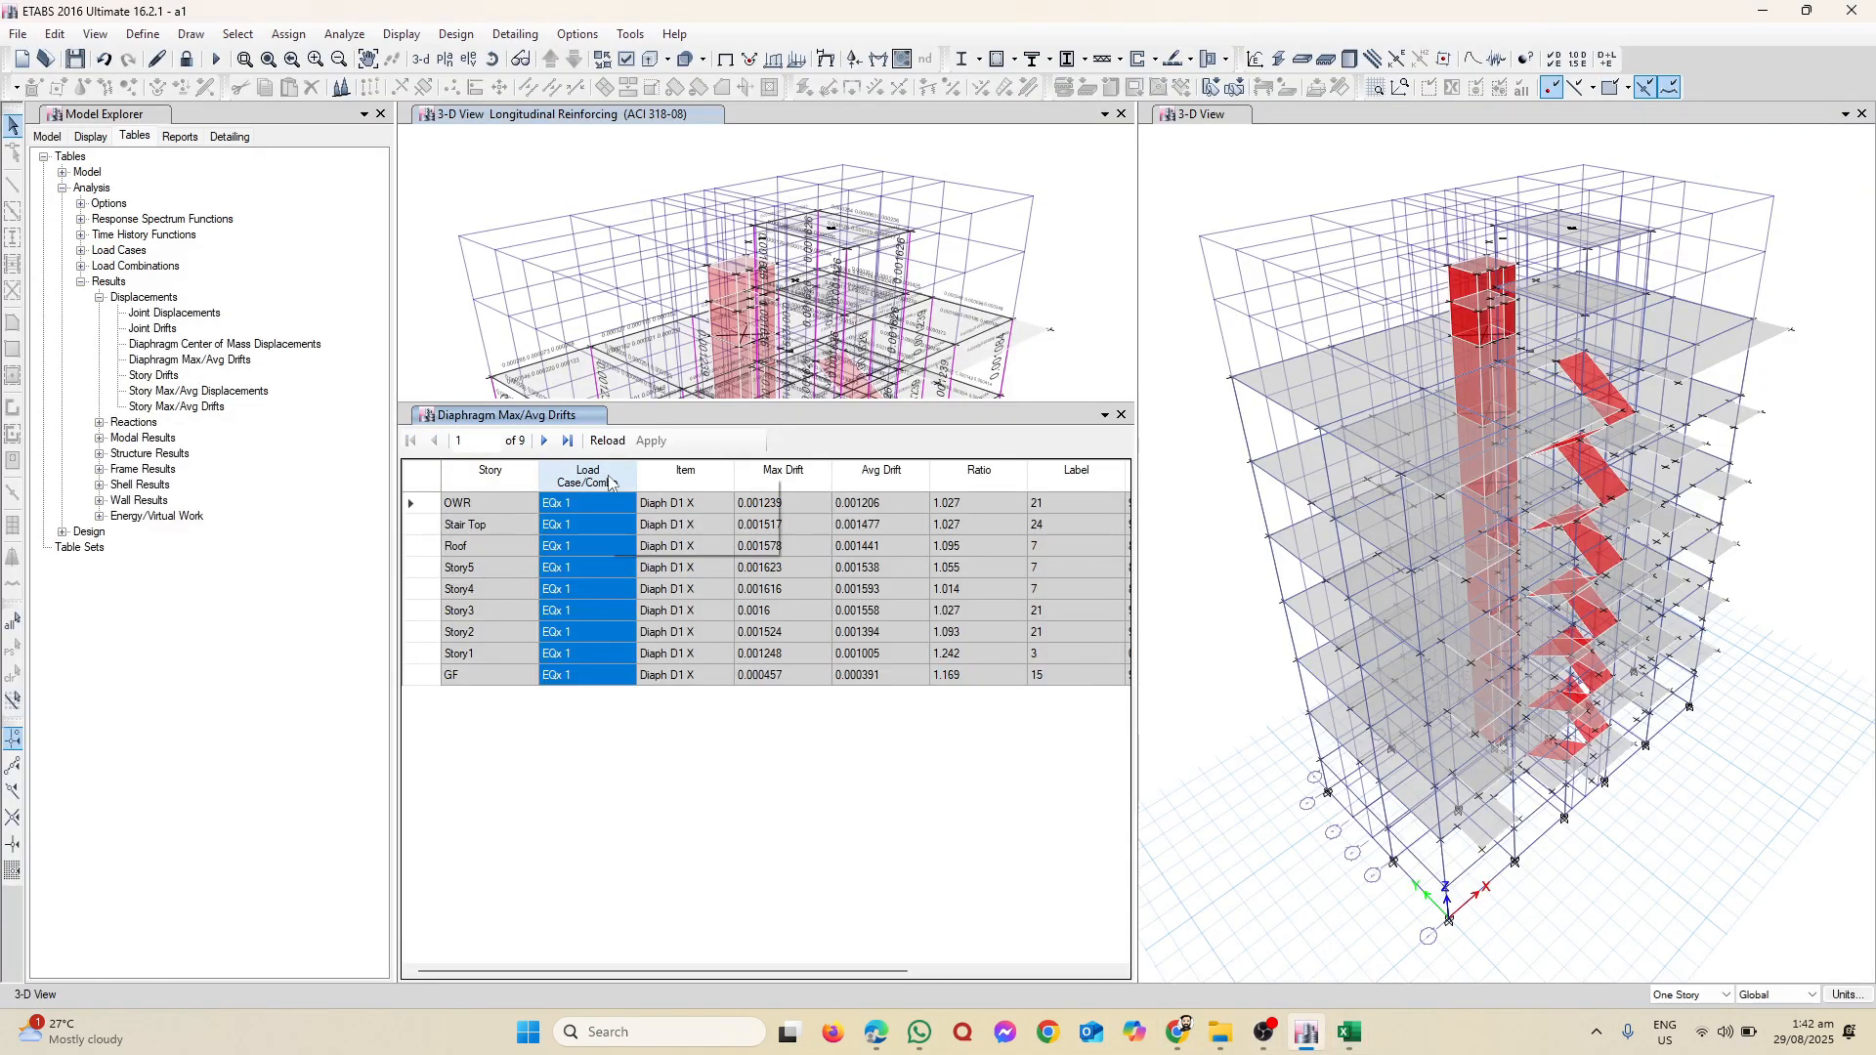
{"action": "right_click", "coordinate": [606, 476]}
{"action": "scroll", "coordinate": [727, 526], "scroll_direction": "down", "scroll_amount": 2}
{"action": "scroll", "coordinate": [724, 519], "scroll_direction": "up", "scroll_amount": 1}
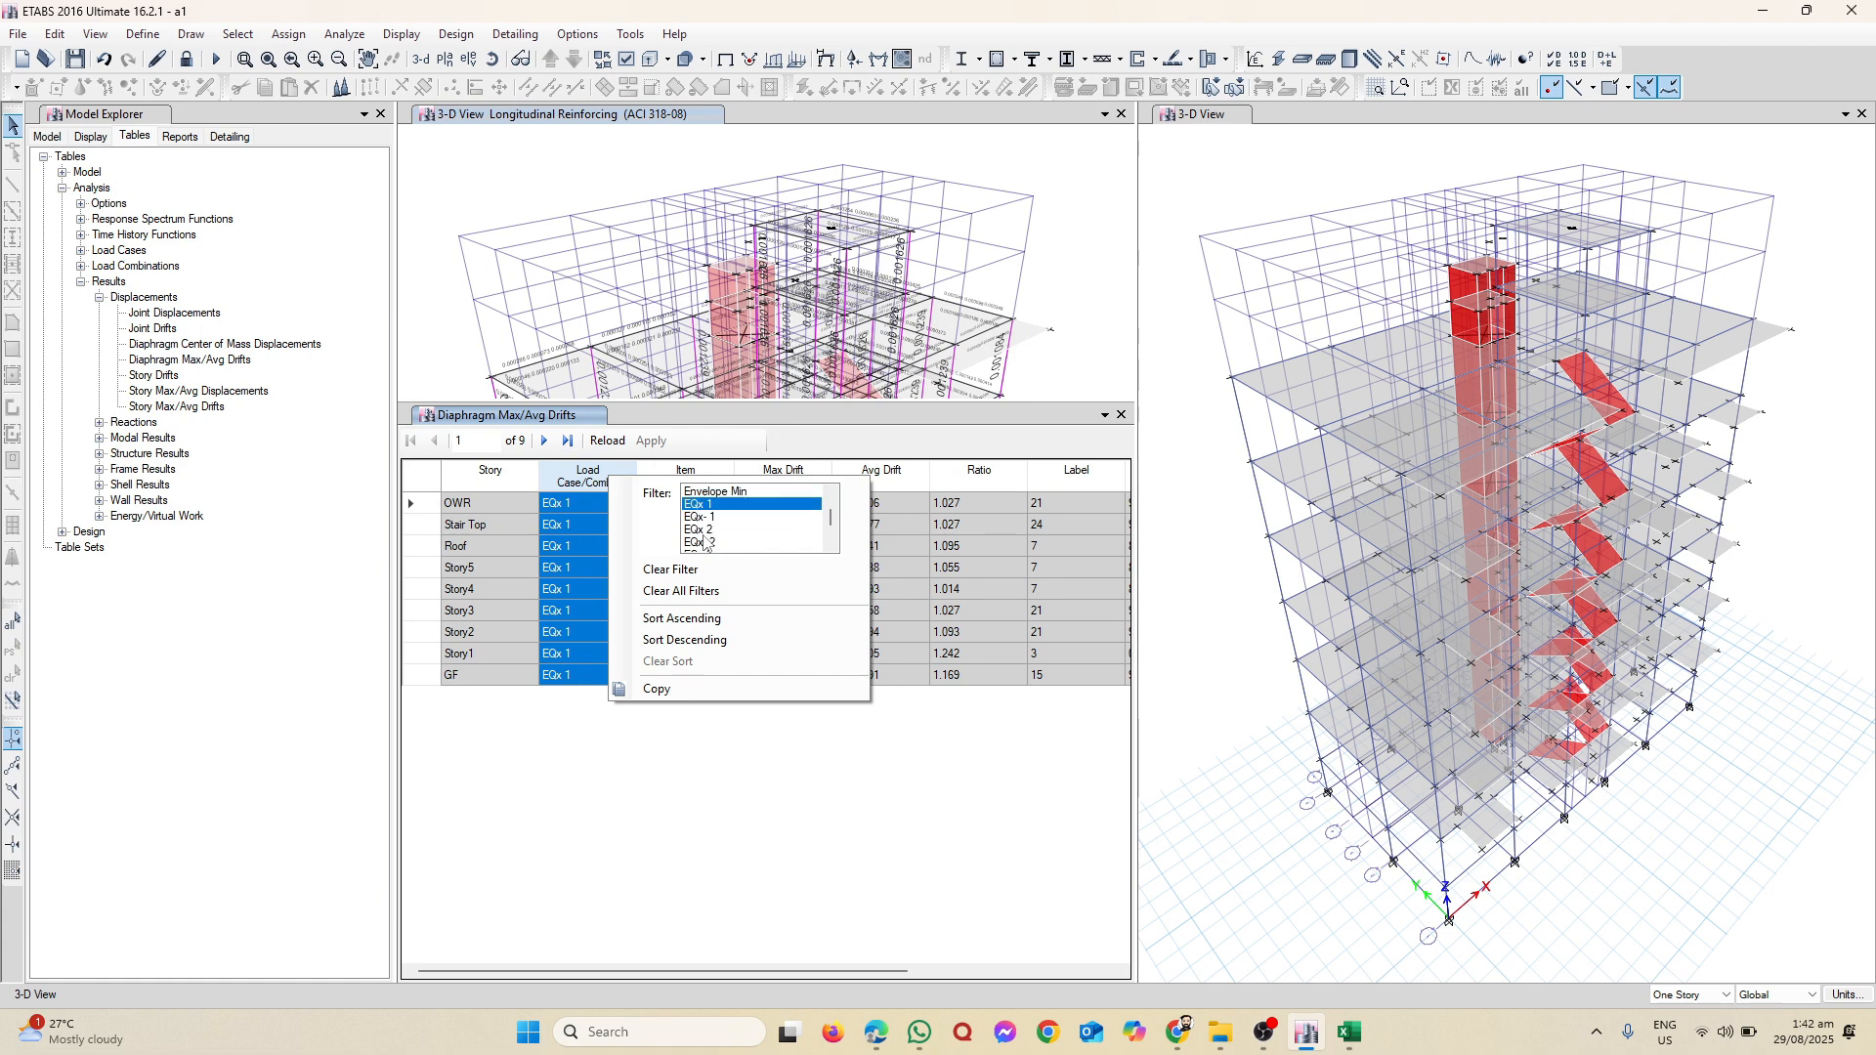
{"action": "left_click", "coordinate": [702, 532]}
{"action": "left_click", "coordinate": [725, 731]}
{"action": "left_click_drag", "start_coordinate": [759, 504], "coordinate": [953, 679]}
{"action": "right_click", "coordinate": [901, 624]}
{"action": "left_click", "coordinate": [944, 663]}
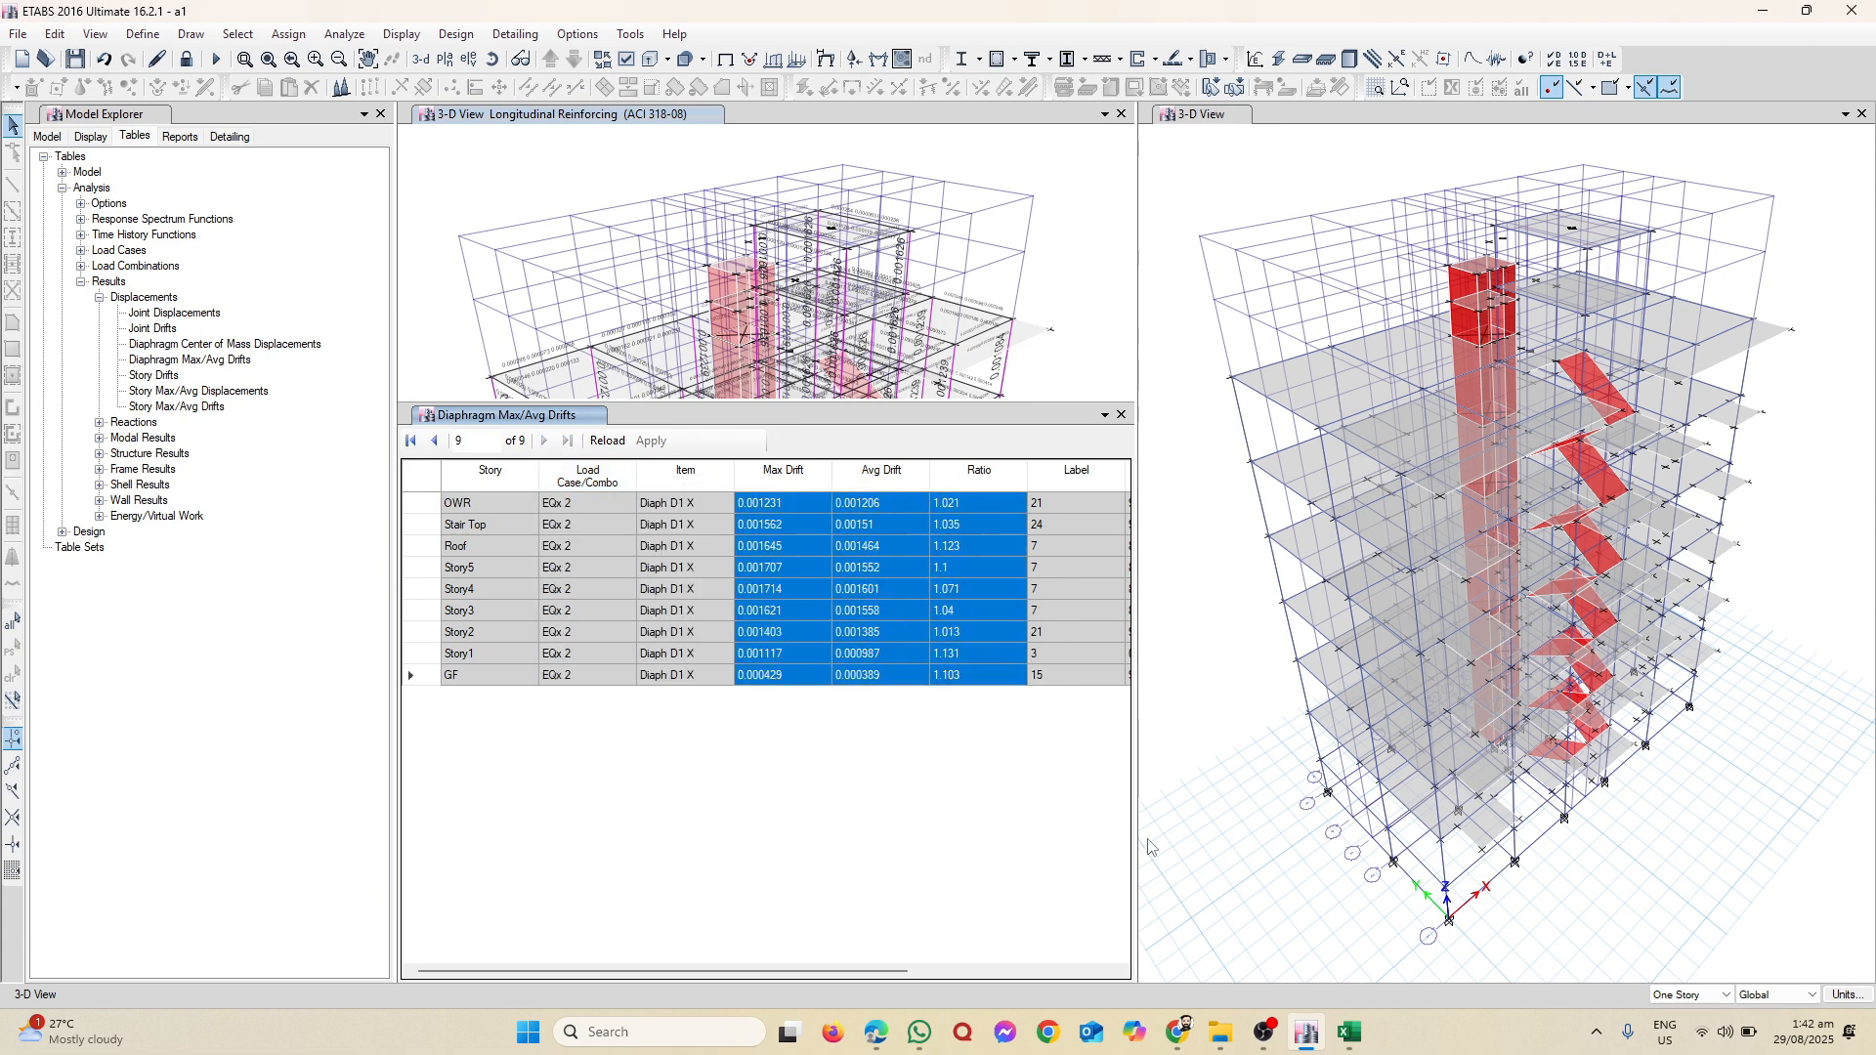
Step: Paste the copied EQx 2 drift and ratio values into the EQX-2 table in Excel, starting at T11
{"action": "mouse_move", "coordinate": [1349, 1033]}
{"action": "left_click", "coordinate": [1341, 951]}
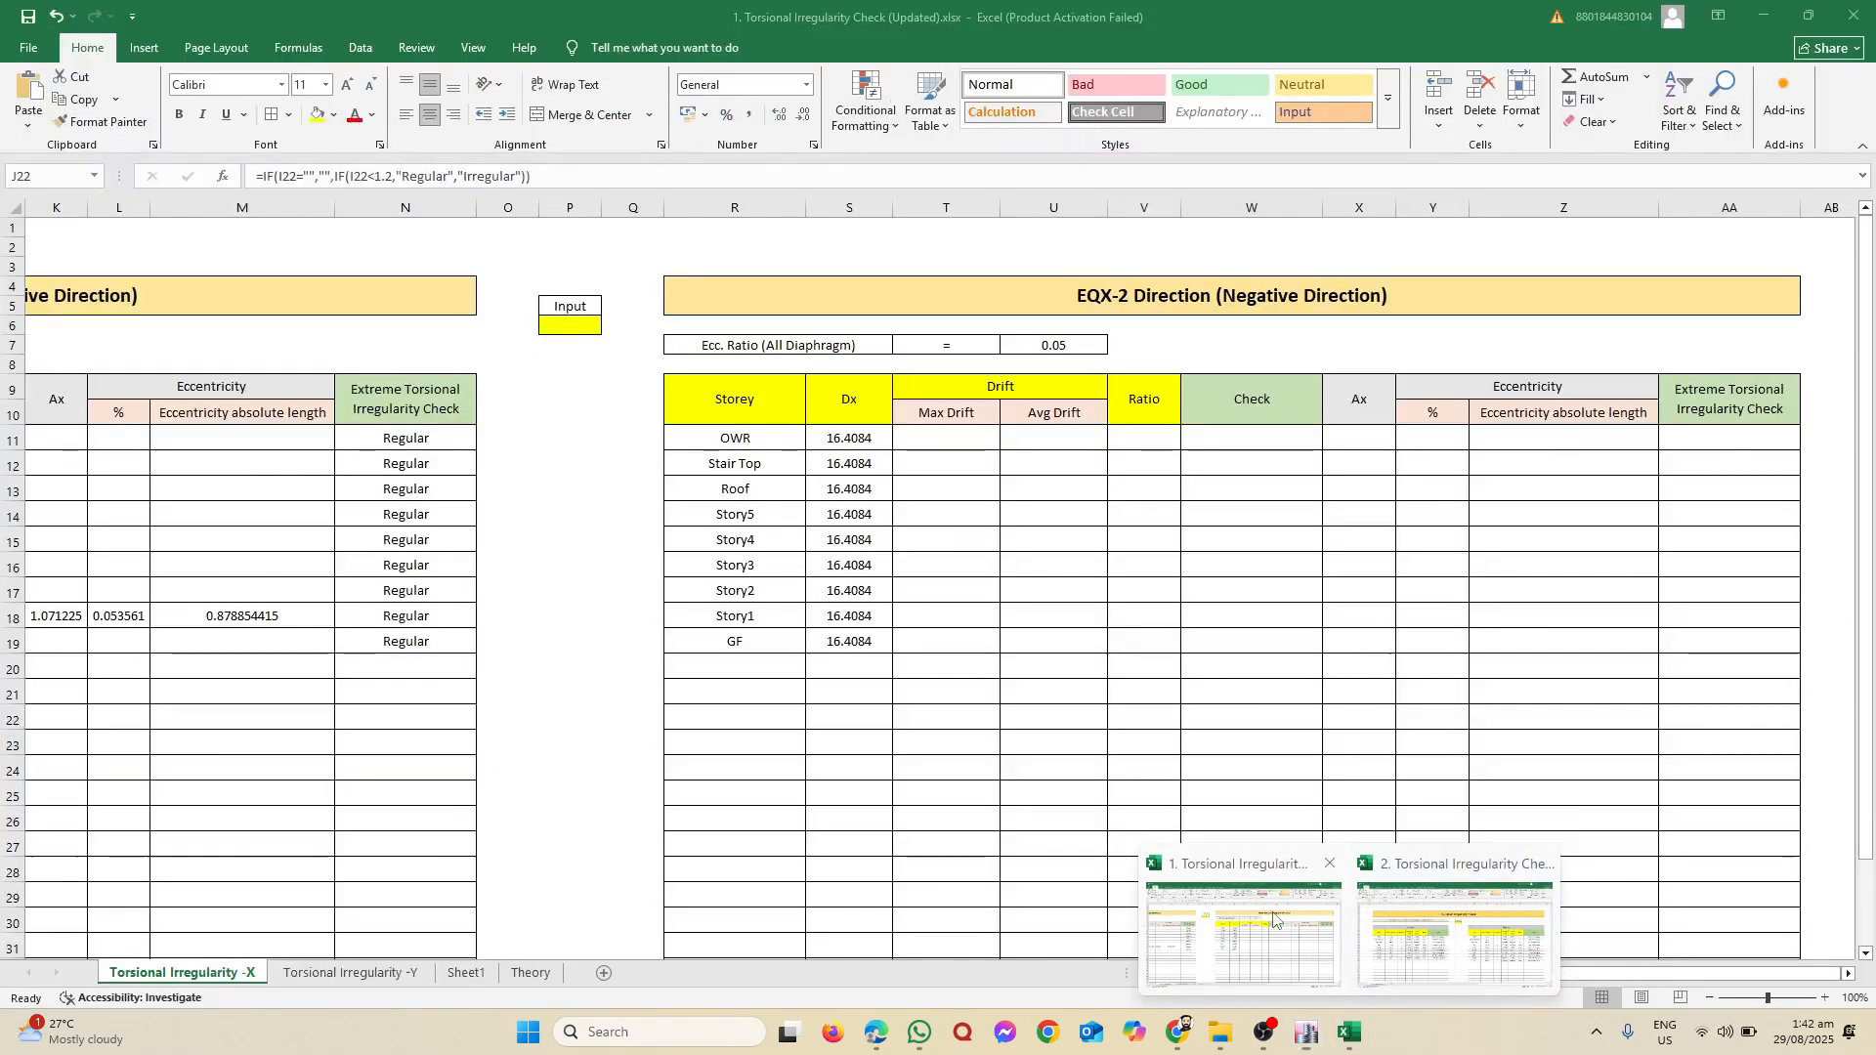
{"action": "left_click", "coordinate": [938, 443]}
{"action": "right_click", "coordinate": [938, 443]}
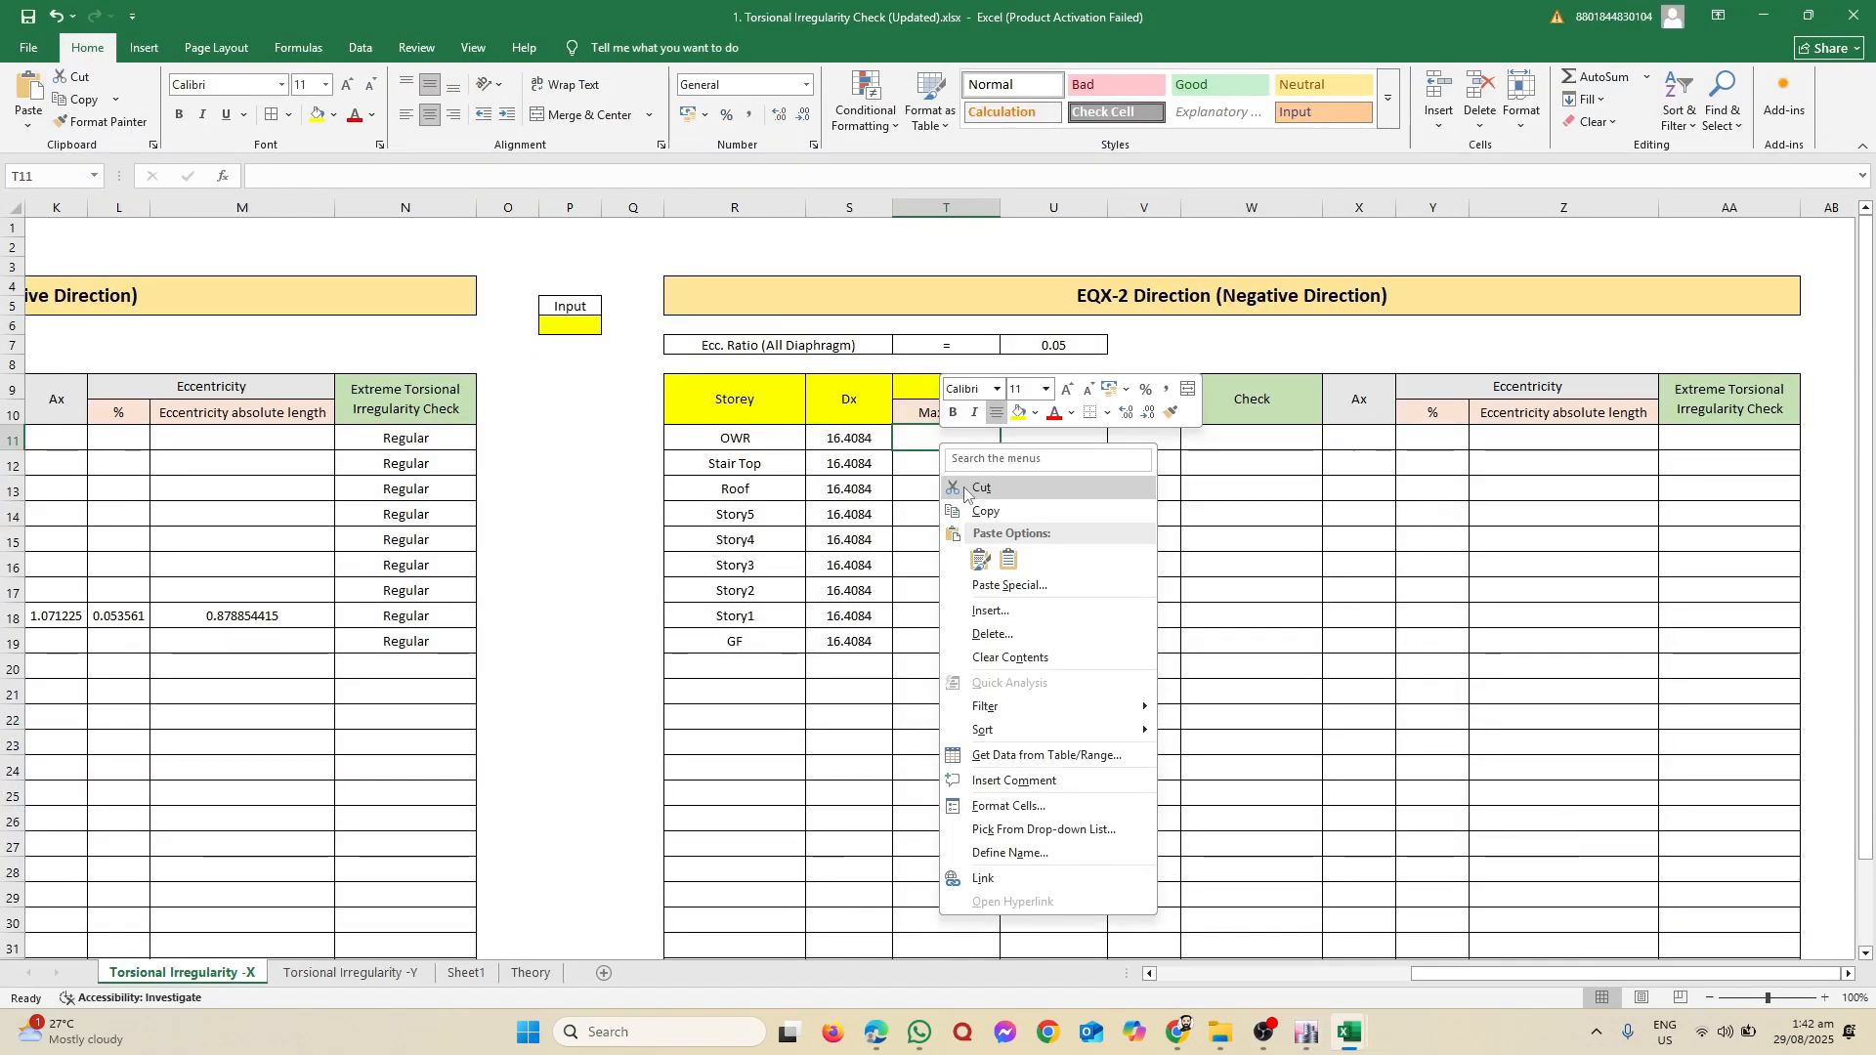
{"action": "left_click", "coordinate": [1004, 565]}
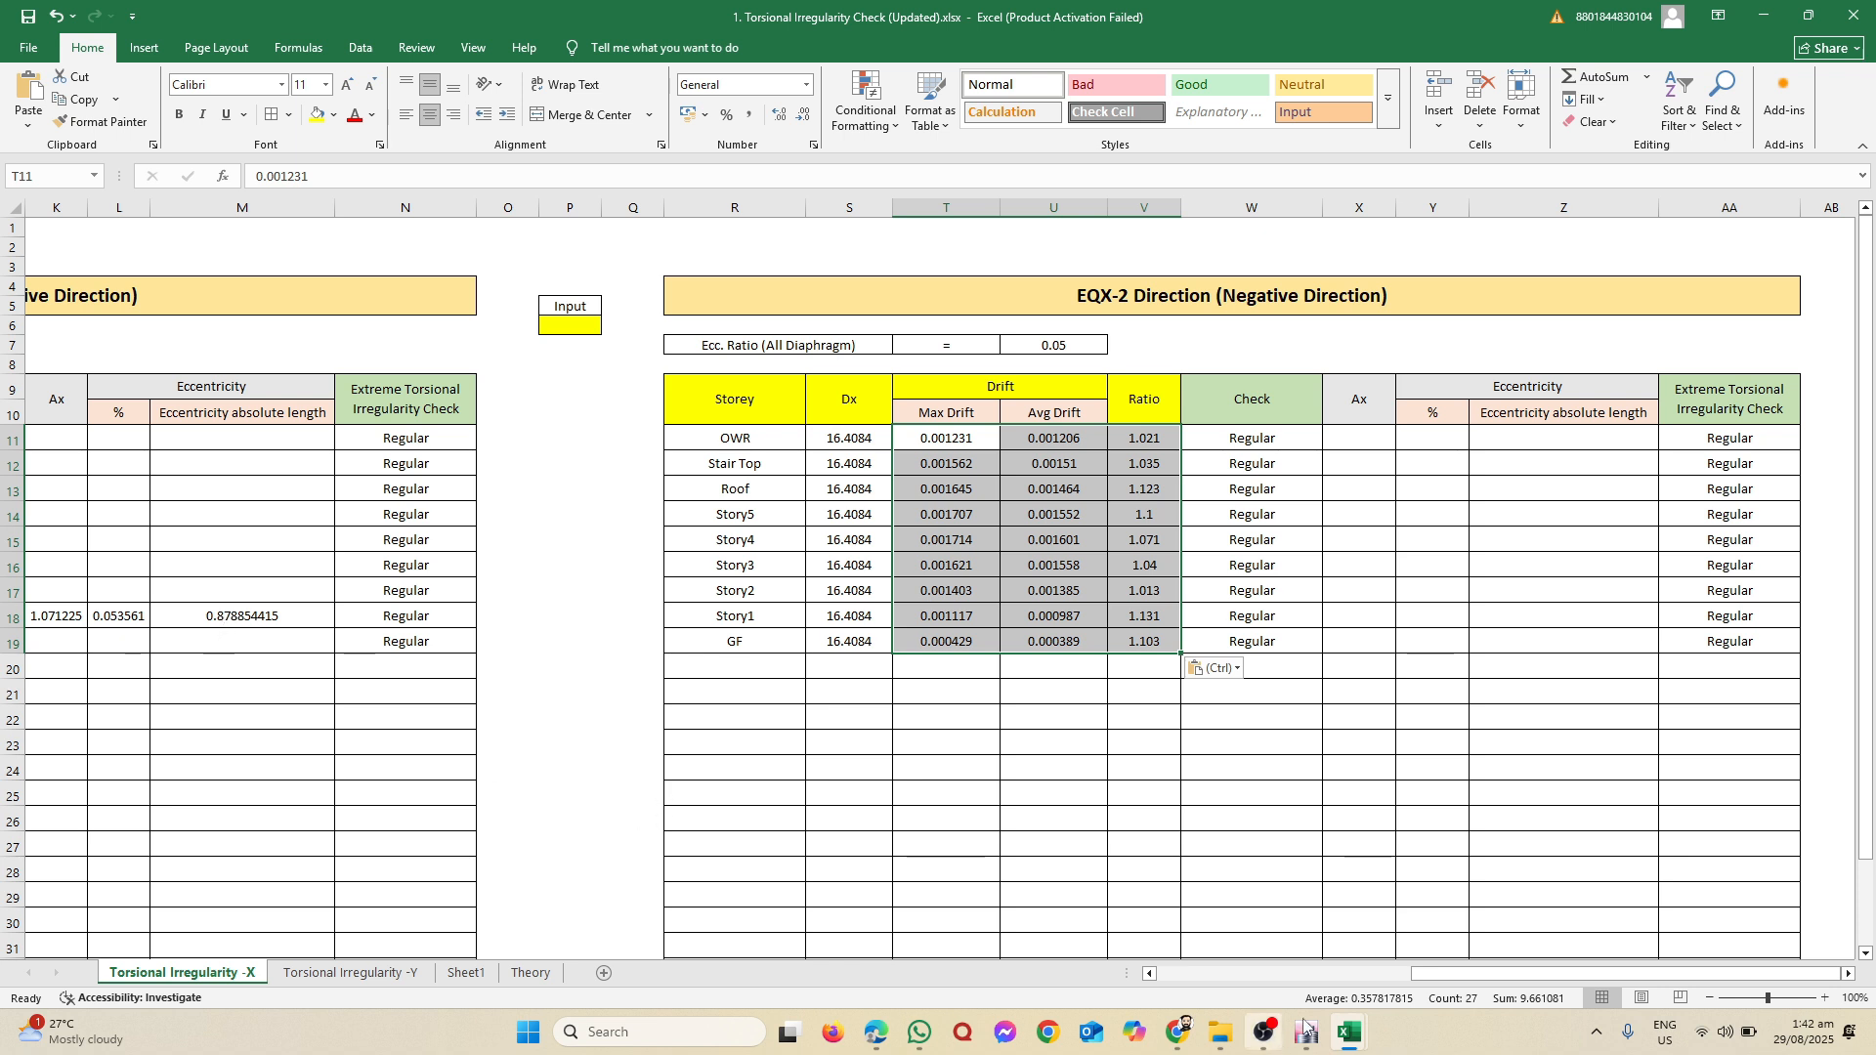
{"action": "left_click_drag", "start_coordinate": [1456, 975], "coordinate": [1365, 989]}
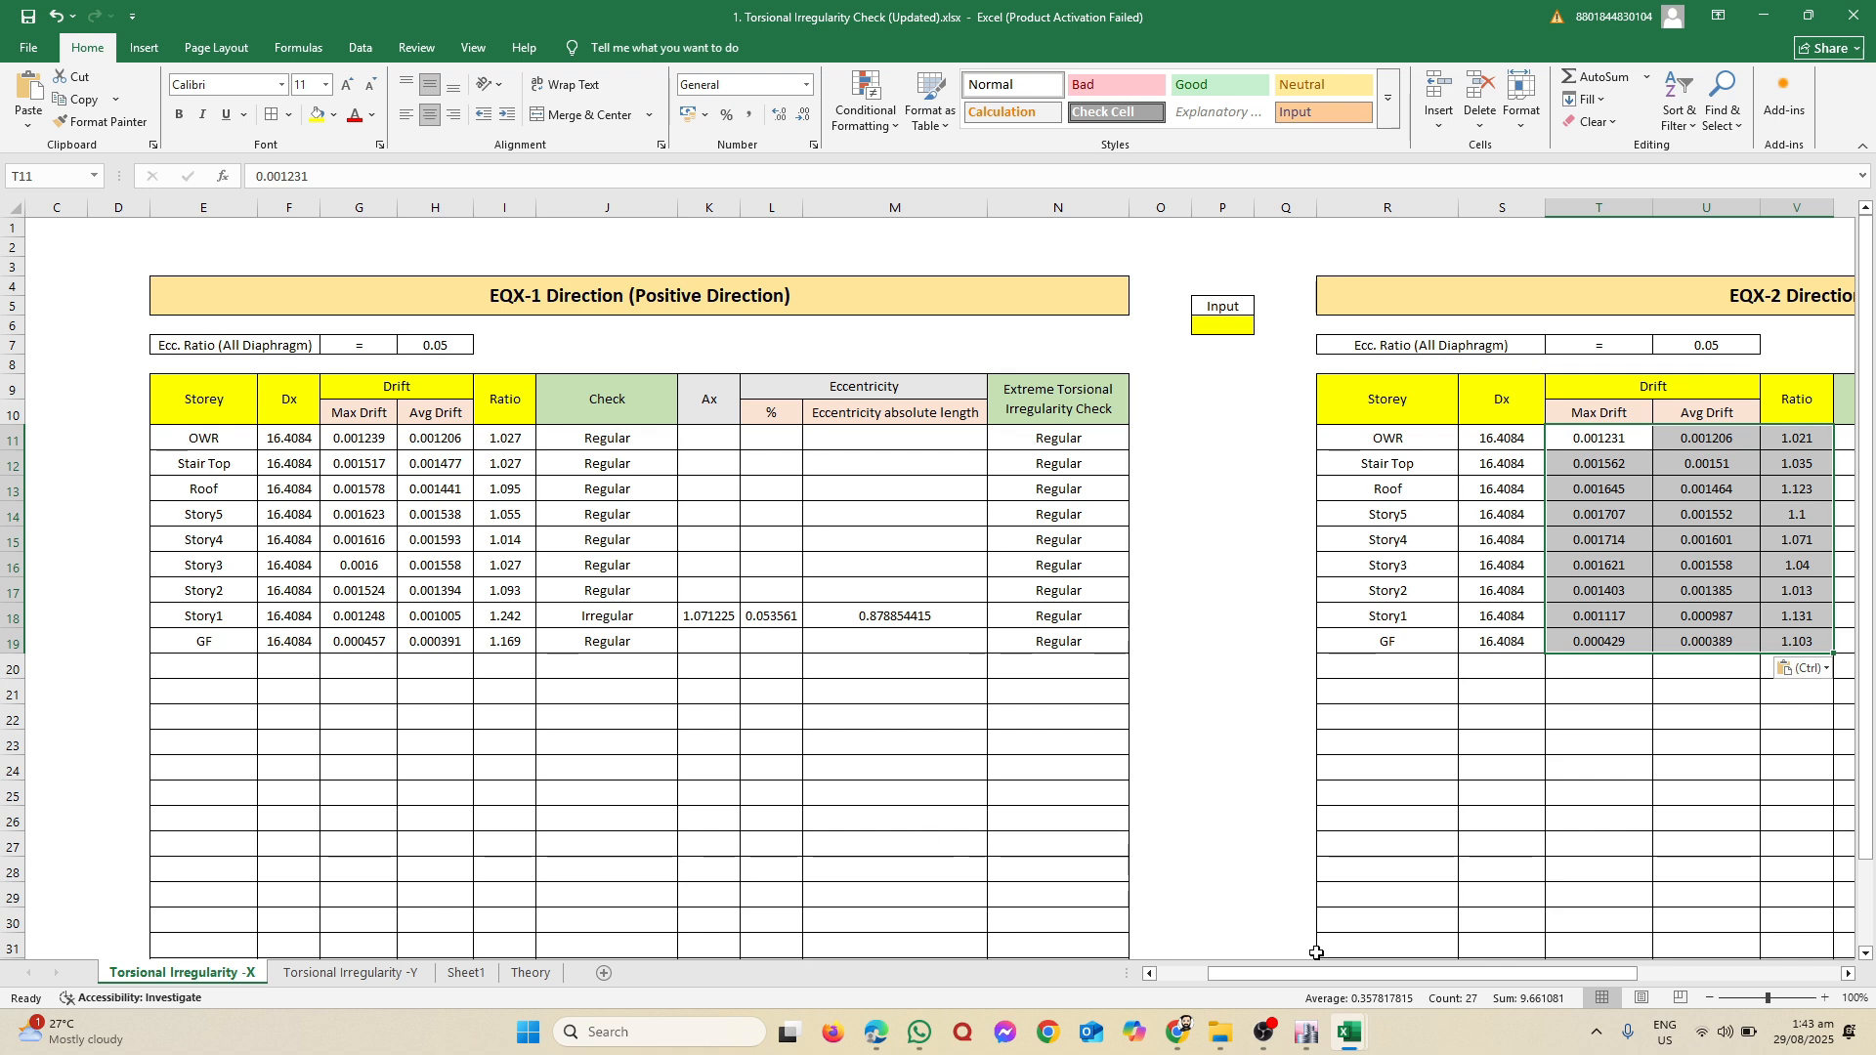
{"action": "left_click_drag", "start_coordinate": [1429, 975], "coordinate": [1634, 974]}
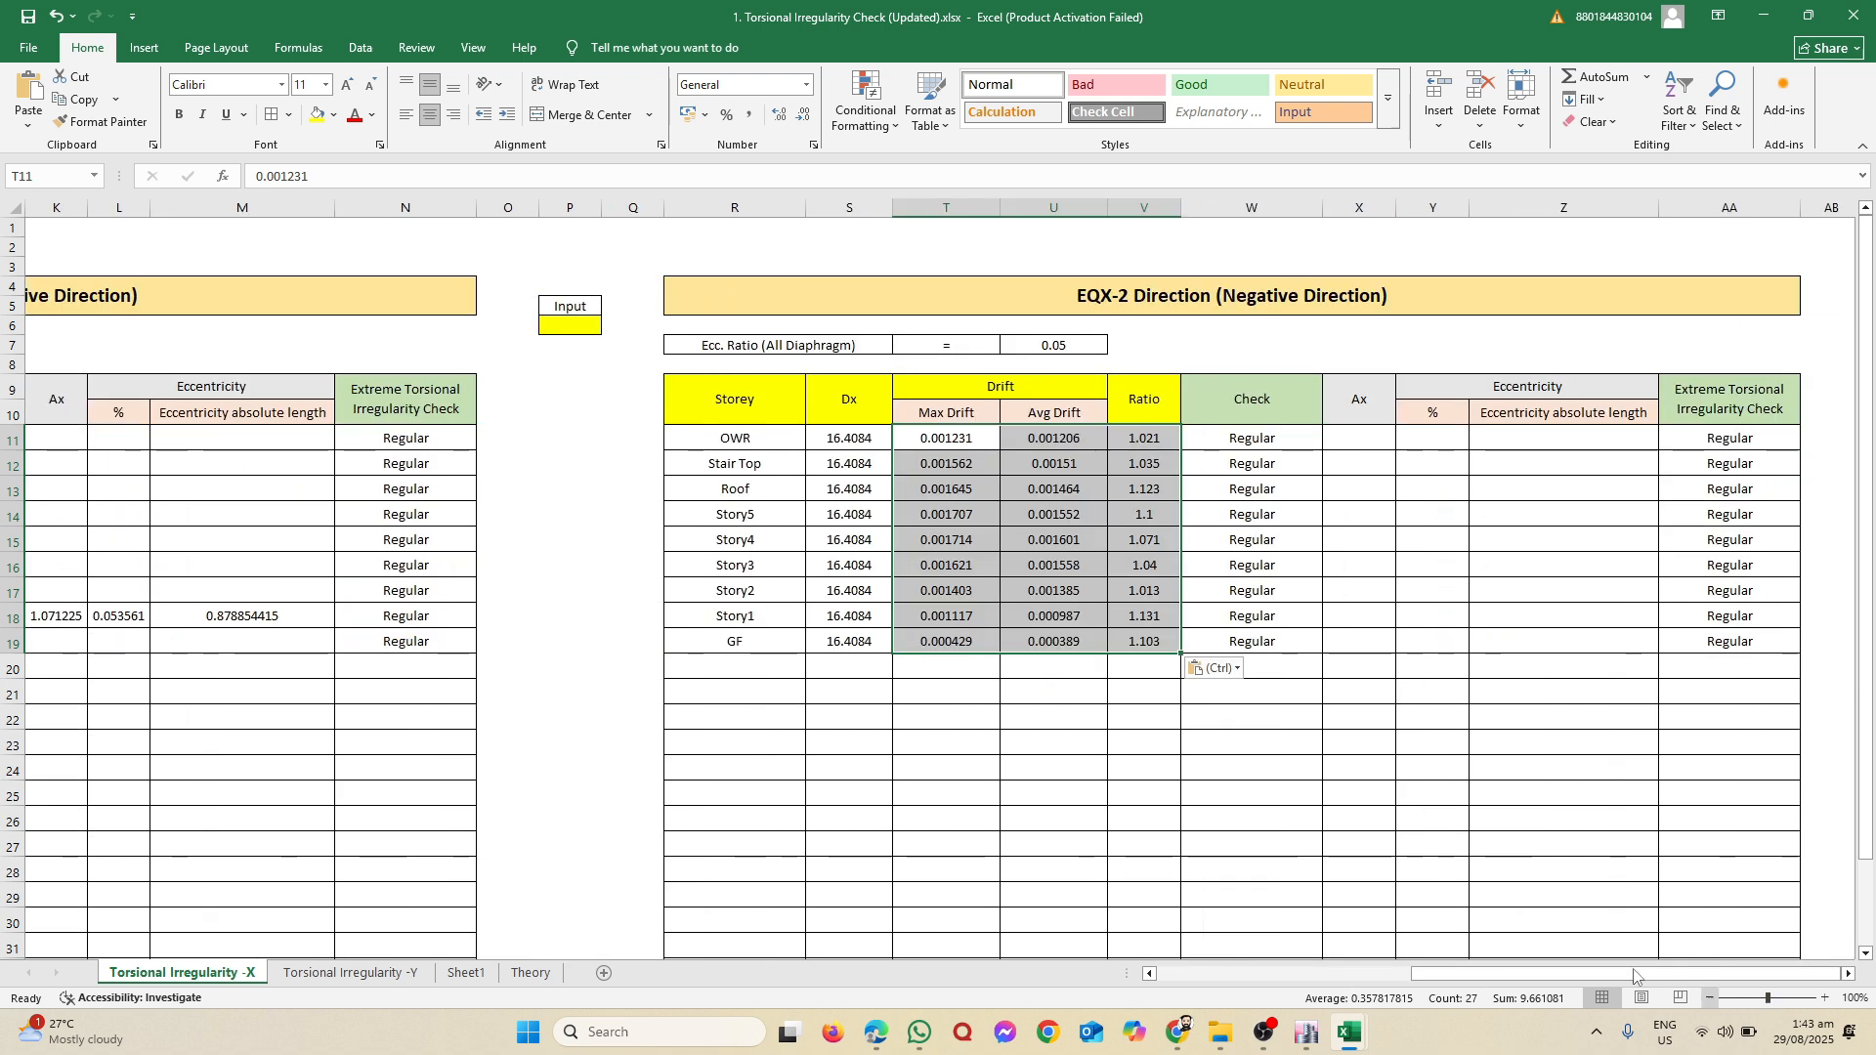
{"action": "left_click", "coordinate": [1084, 735]}
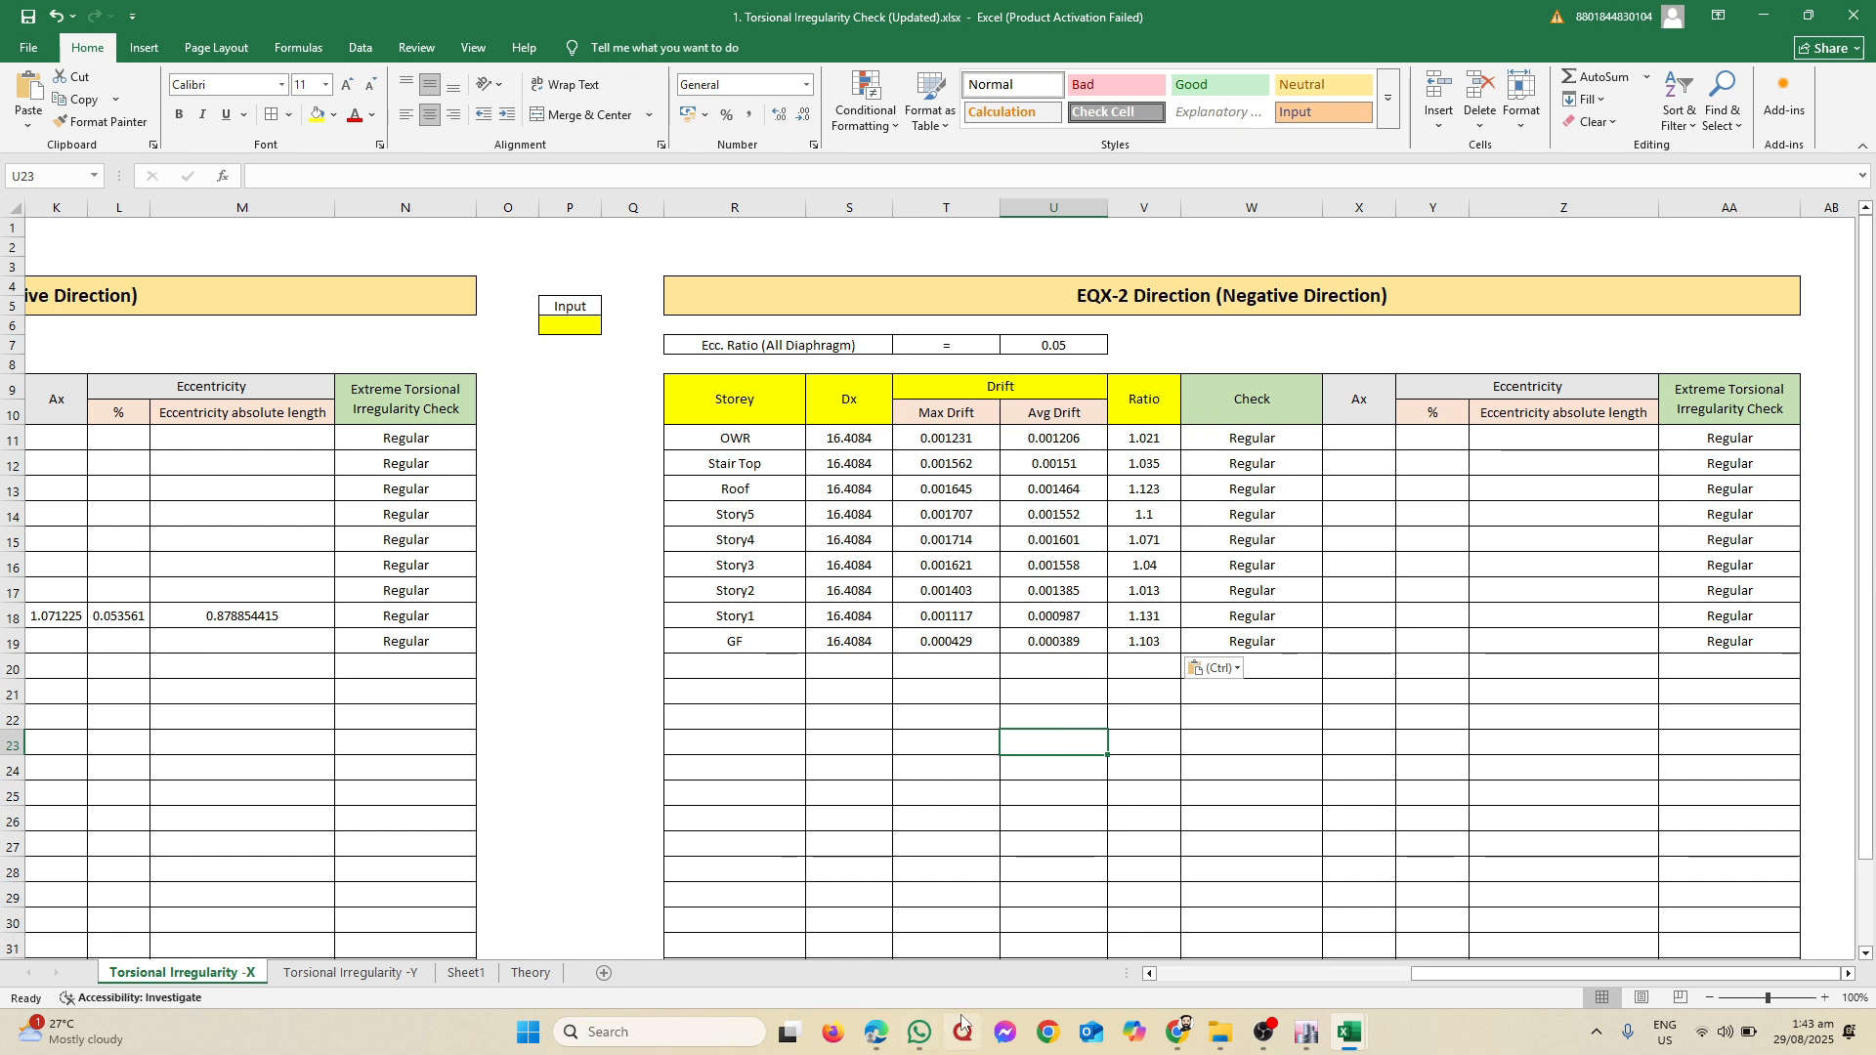
Step: In ETABS, filter the diaphragm drift table to load case EQy 1 and copy Max Drift, Avg Drift and Ratio for all stories
{"action": "left_click", "coordinate": [1309, 1036]}
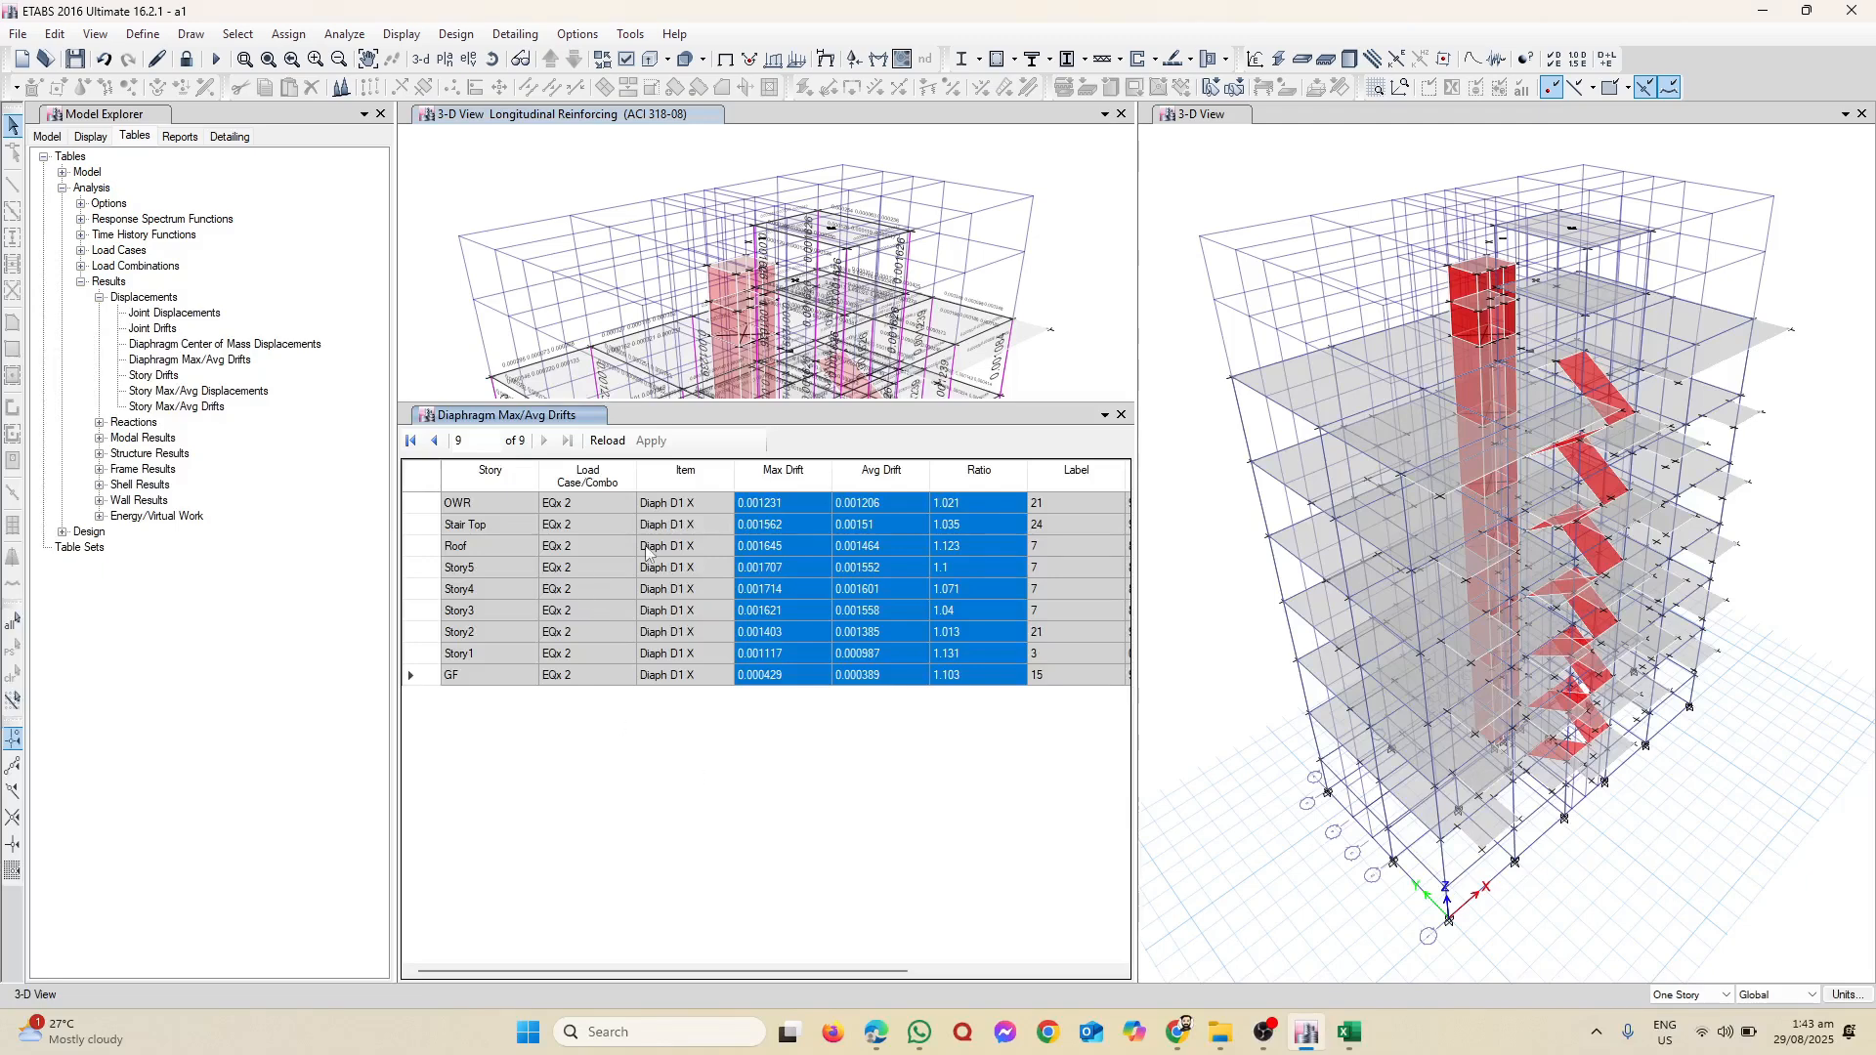
{"action": "left_click", "coordinate": [569, 478]}
{"action": "right_click", "coordinate": [570, 479]}
{"action": "scroll", "coordinate": [670, 529], "scroll_direction": "down", "scroll_amount": 3}
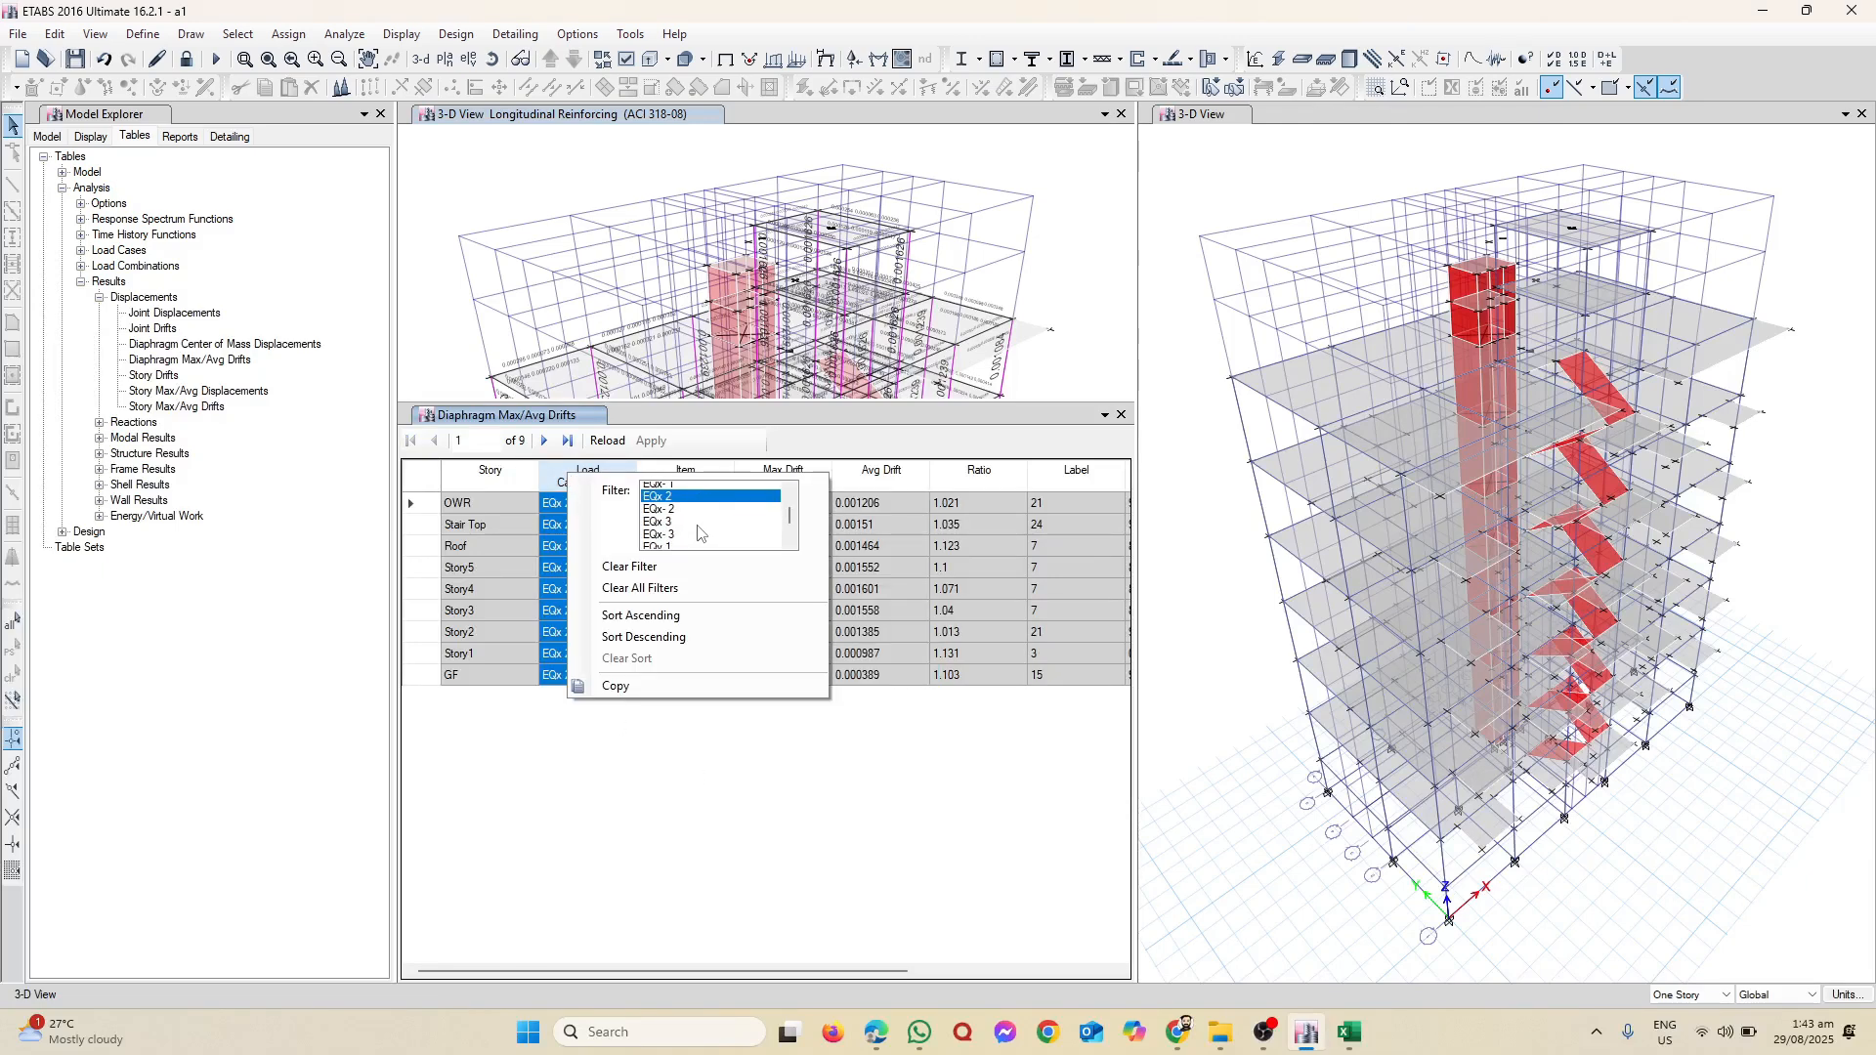
{"action": "left_click", "coordinate": [672, 501]}
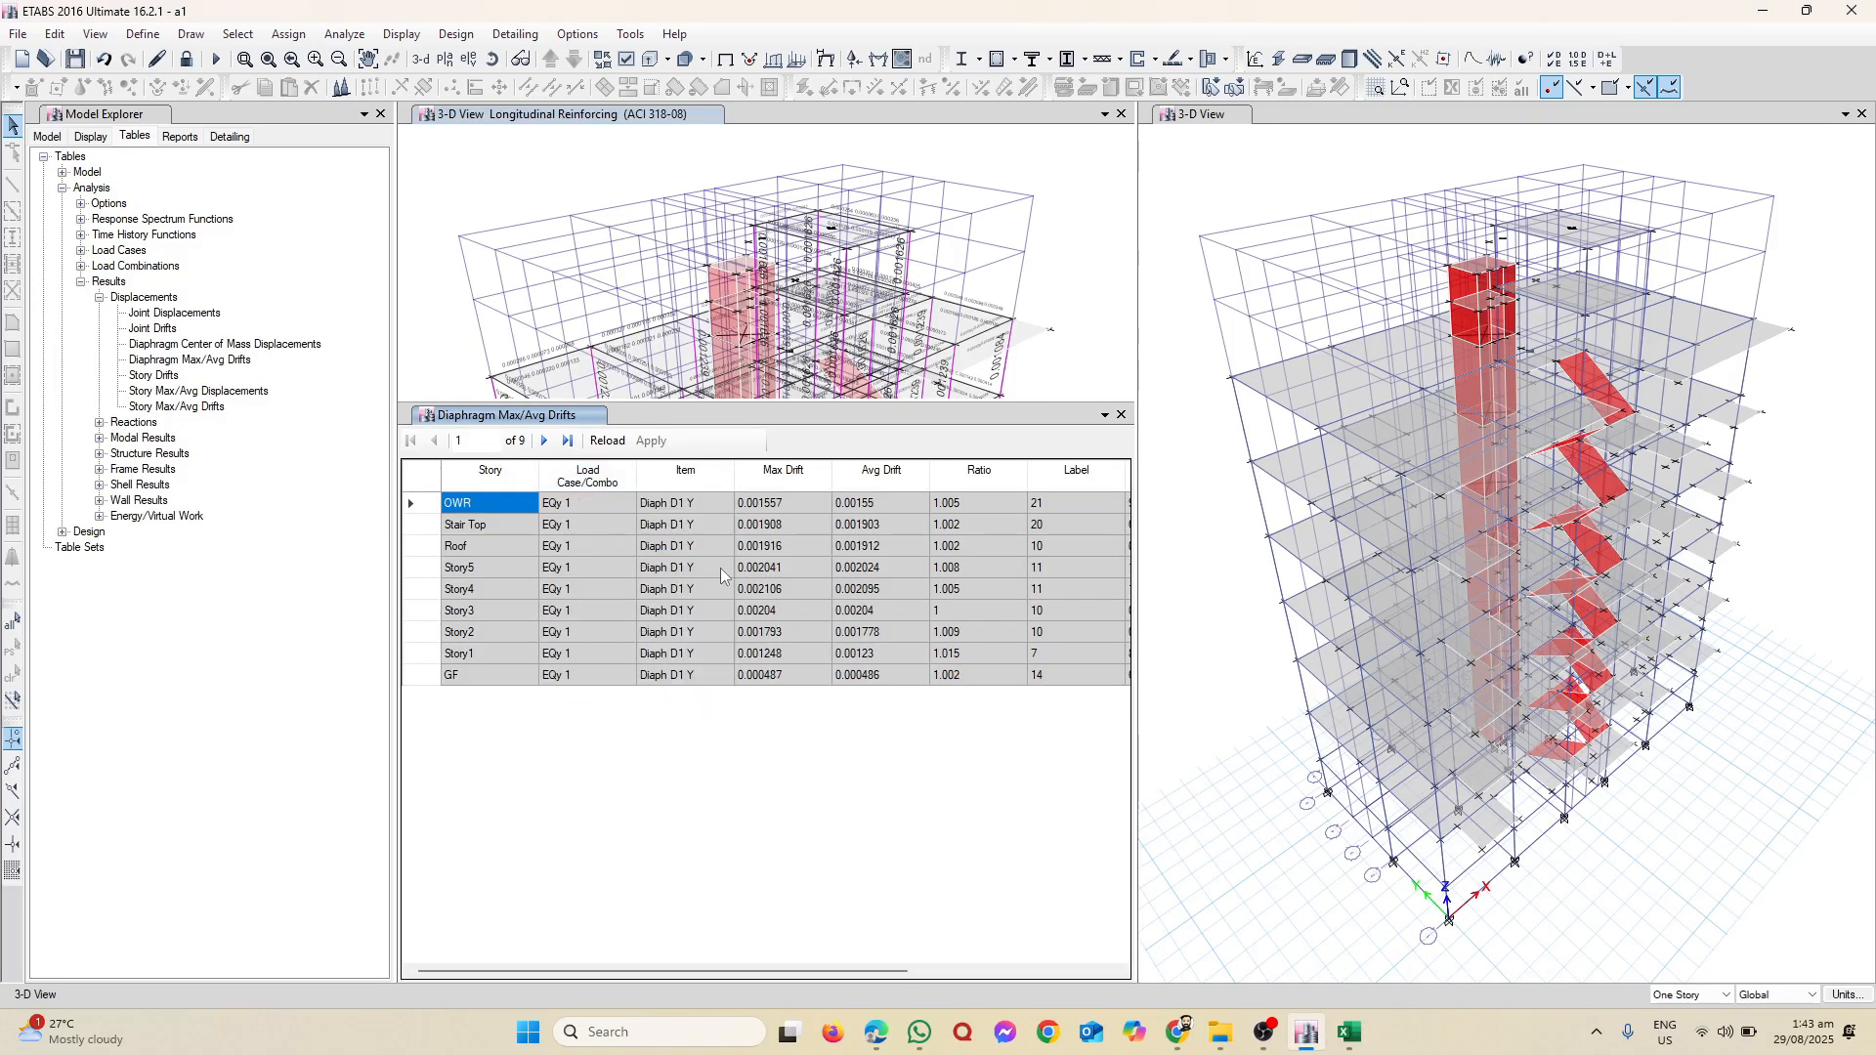
{"action": "left_click_drag", "start_coordinate": [772, 502], "coordinate": [952, 677]}
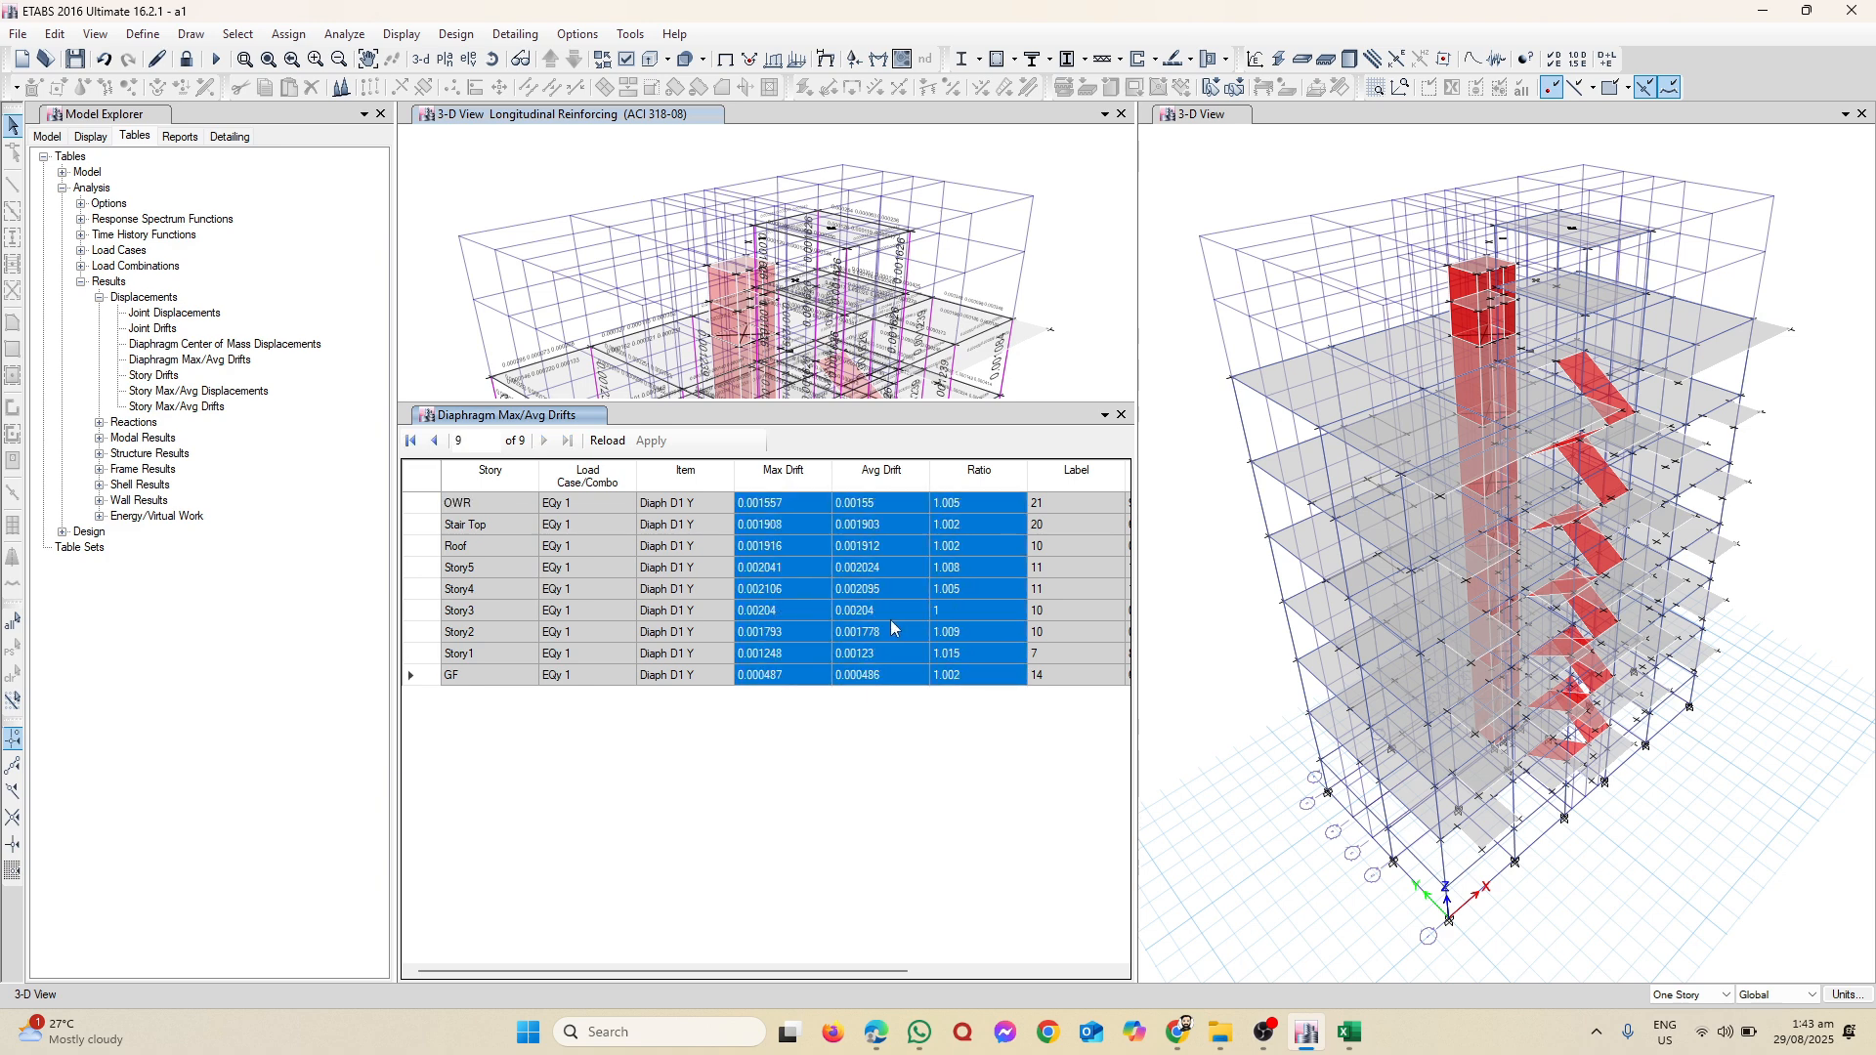
{"action": "right_click", "coordinate": [890, 619]}
{"action": "left_click", "coordinate": [953, 662]}
Step: Paste the copied EQy 1 values into the EQY-1 table on Excel's Torsional Irregularity -Y sheet, starting at G11
{"action": "mouse_move", "coordinate": [1349, 1032]}
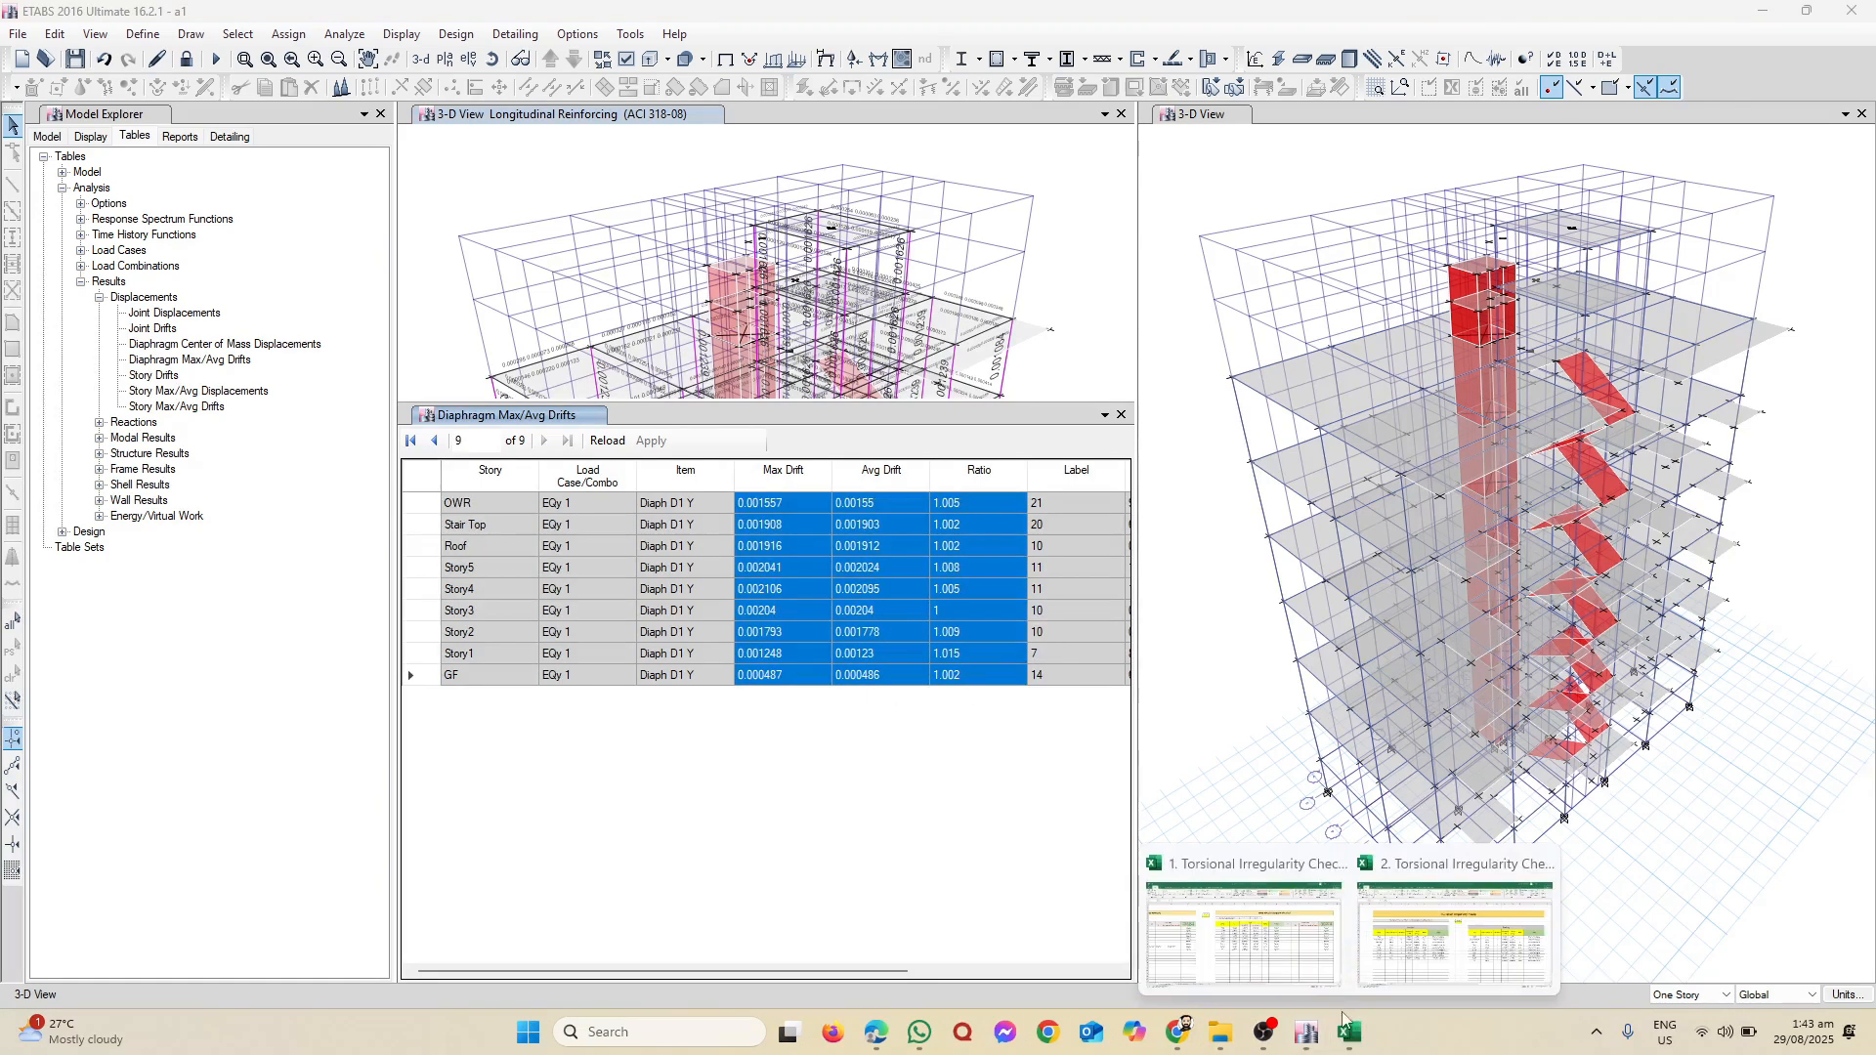
{"action": "left_click", "coordinate": [1270, 919]}
{"action": "left_click", "coordinate": [381, 973]}
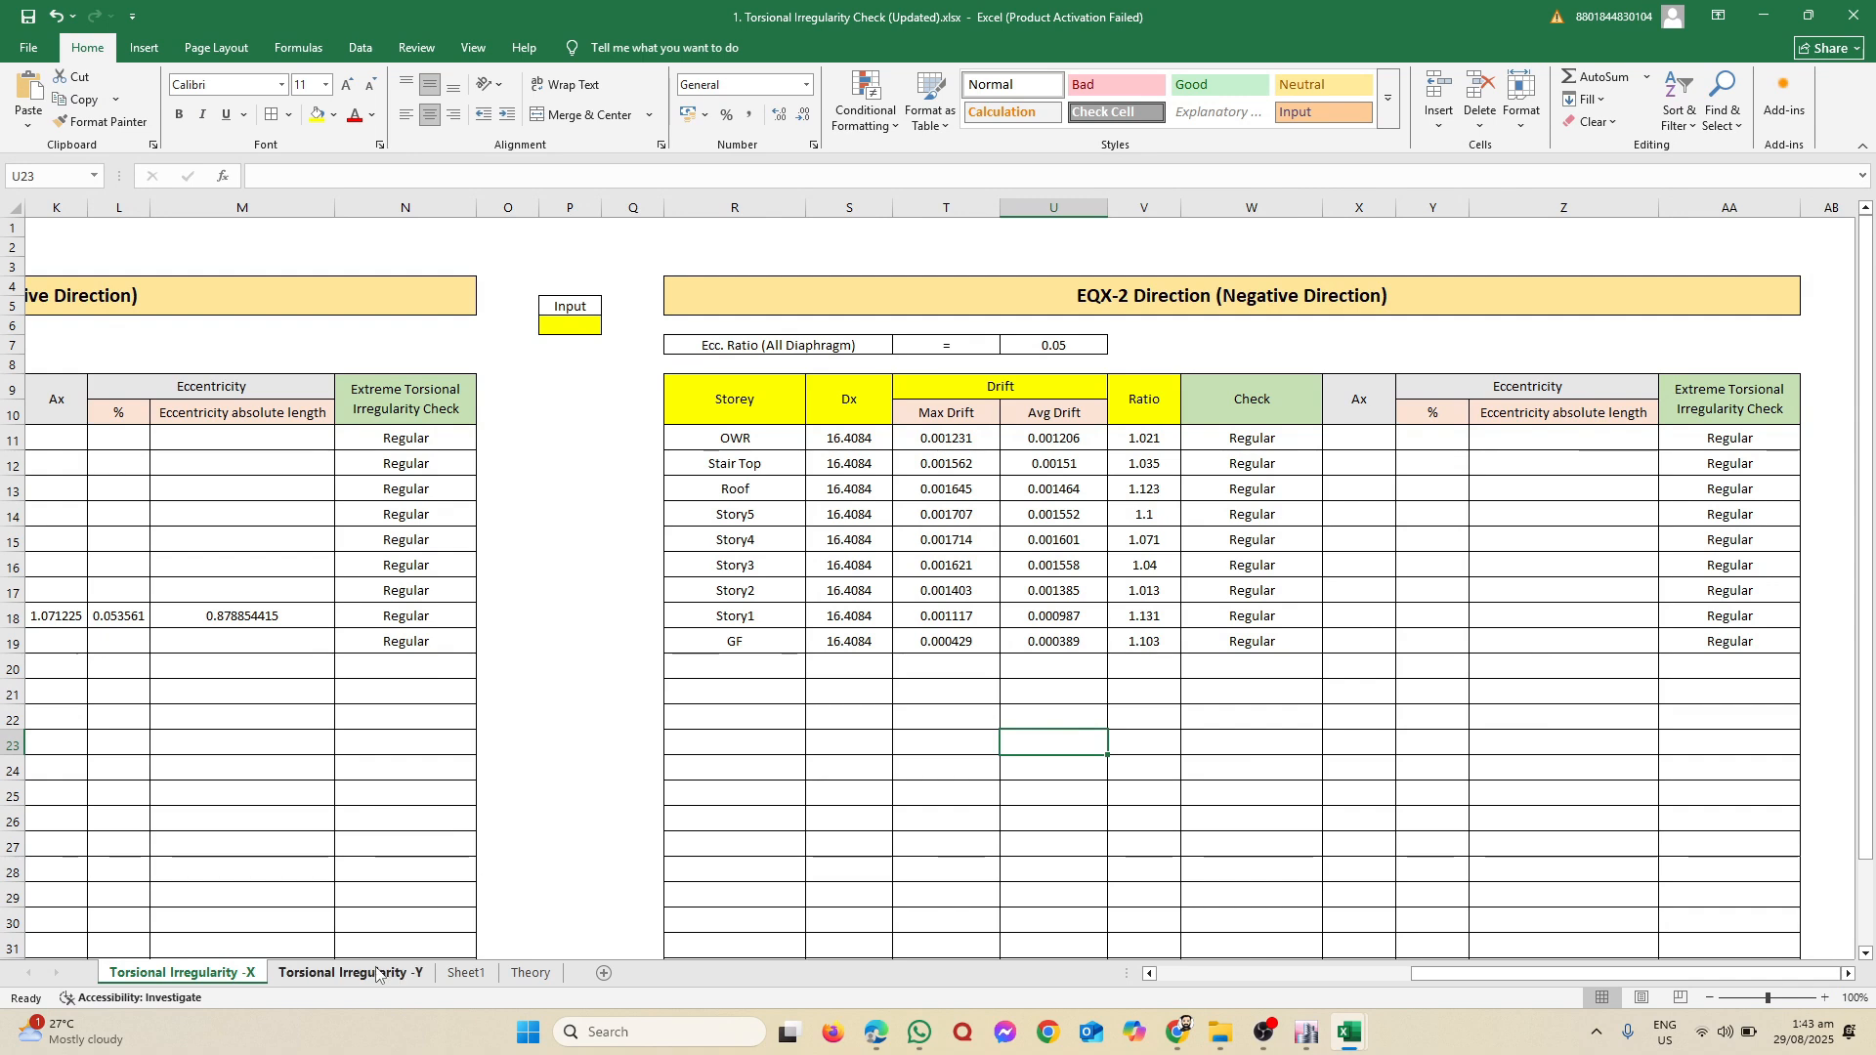
{"action": "left_click", "coordinate": [414, 441]}
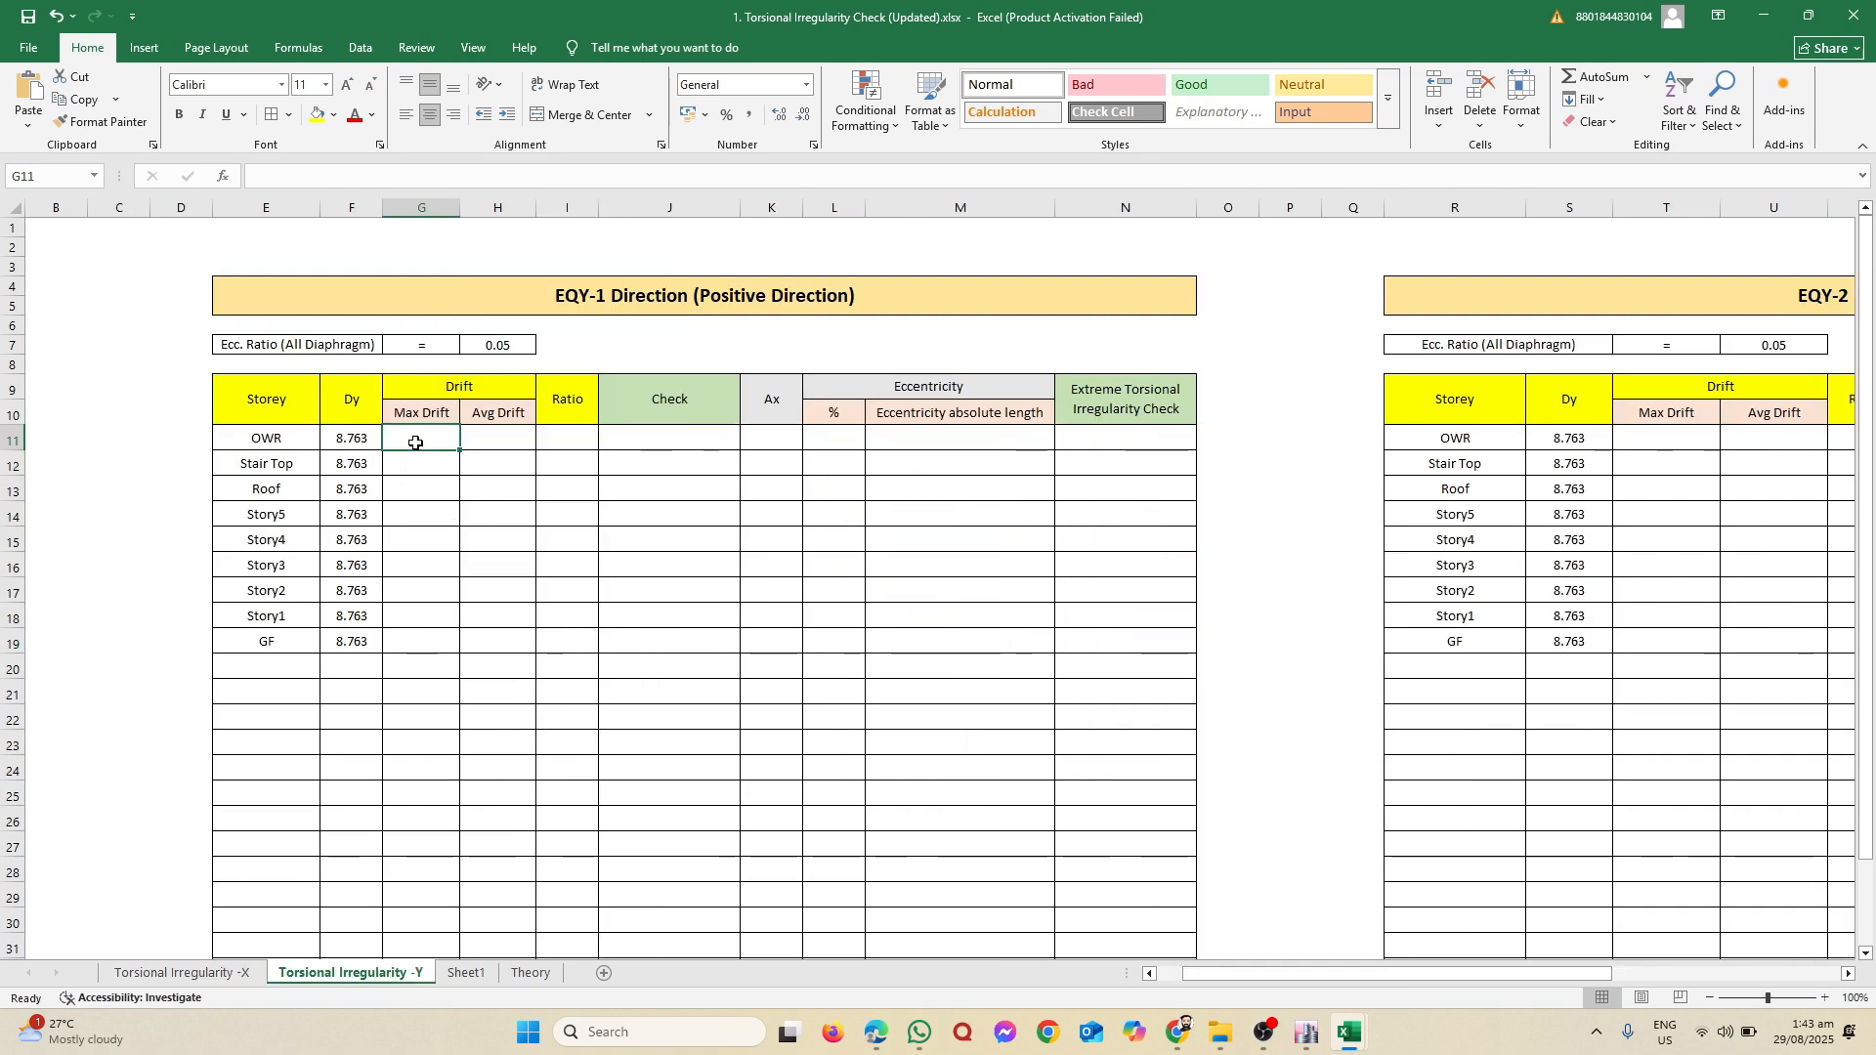
{"action": "right_click", "coordinate": [416, 443]}
{"action": "left_click", "coordinate": [486, 560]}
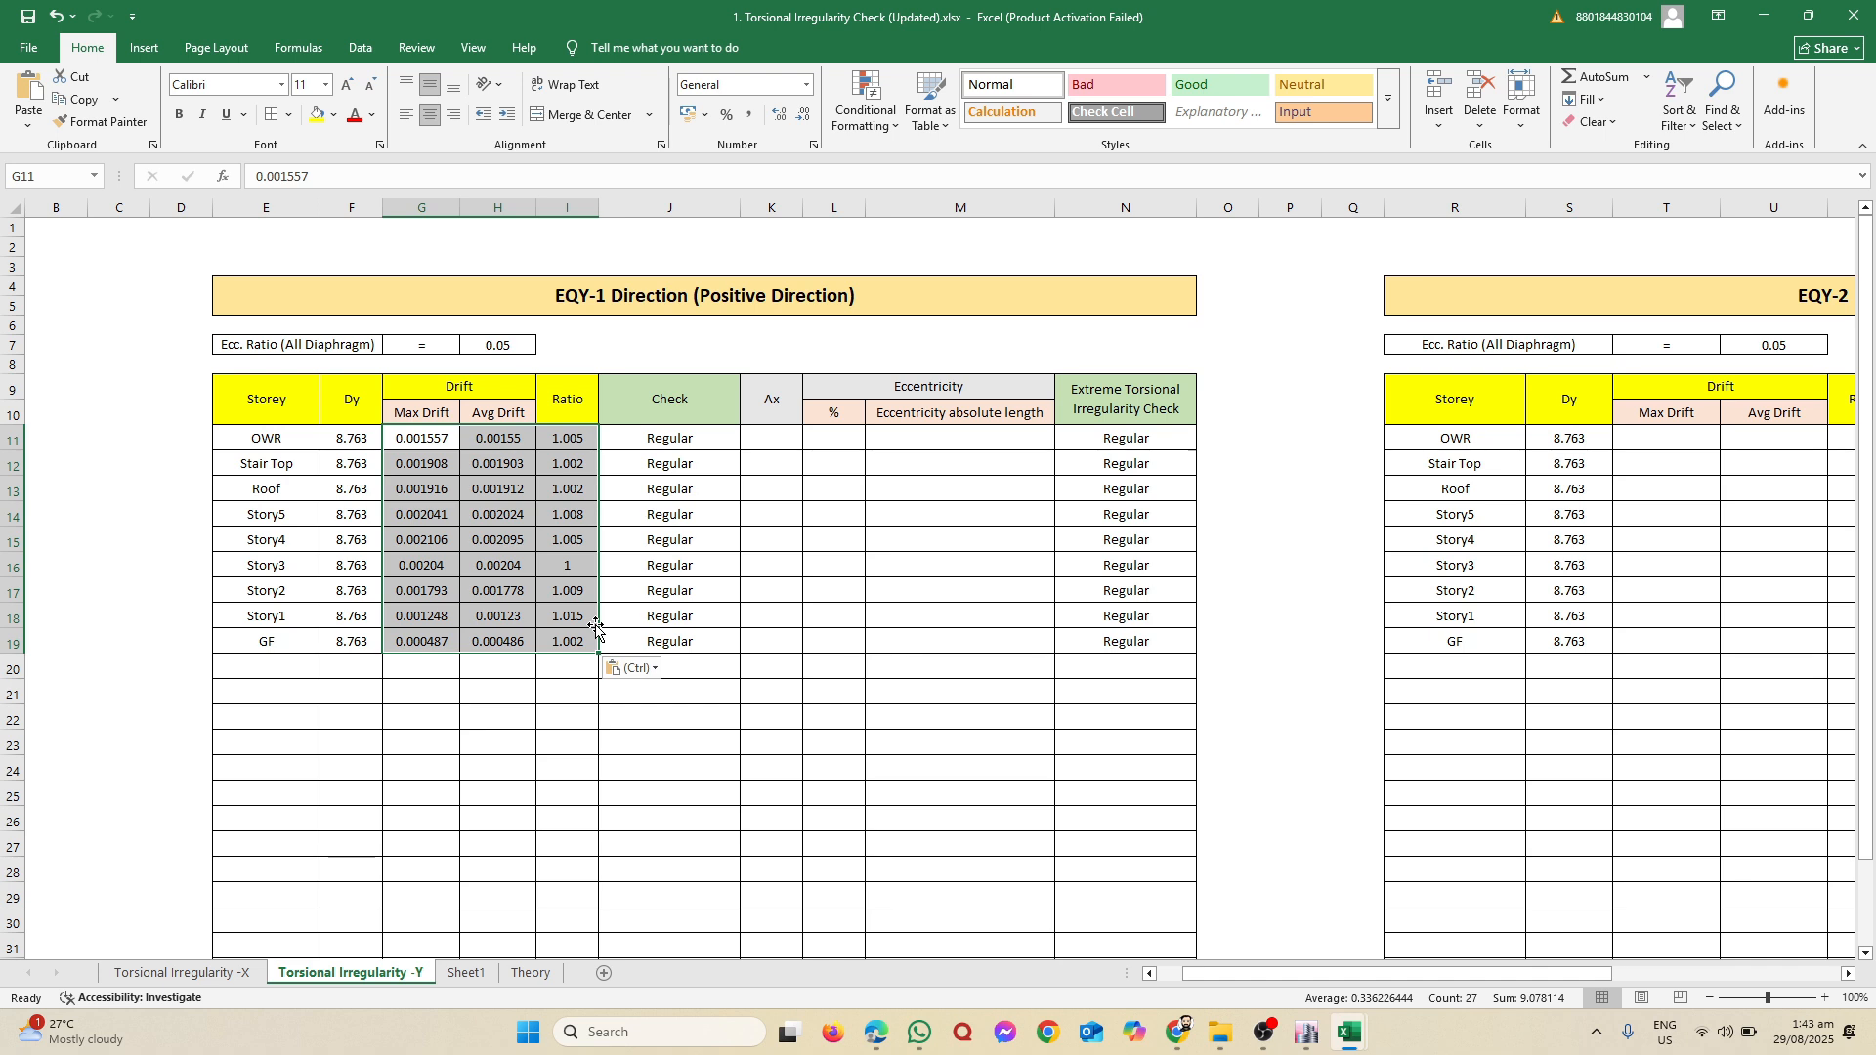
Step: In ETABS, filter the diaphragm drift table to load case EQy 2 and copy Max Drift, Avg Drift and Ratio for all stories
{"action": "left_click", "coordinate": [1307, 1032]}
{"action": "left_click", "coordinate": [586, 483]}
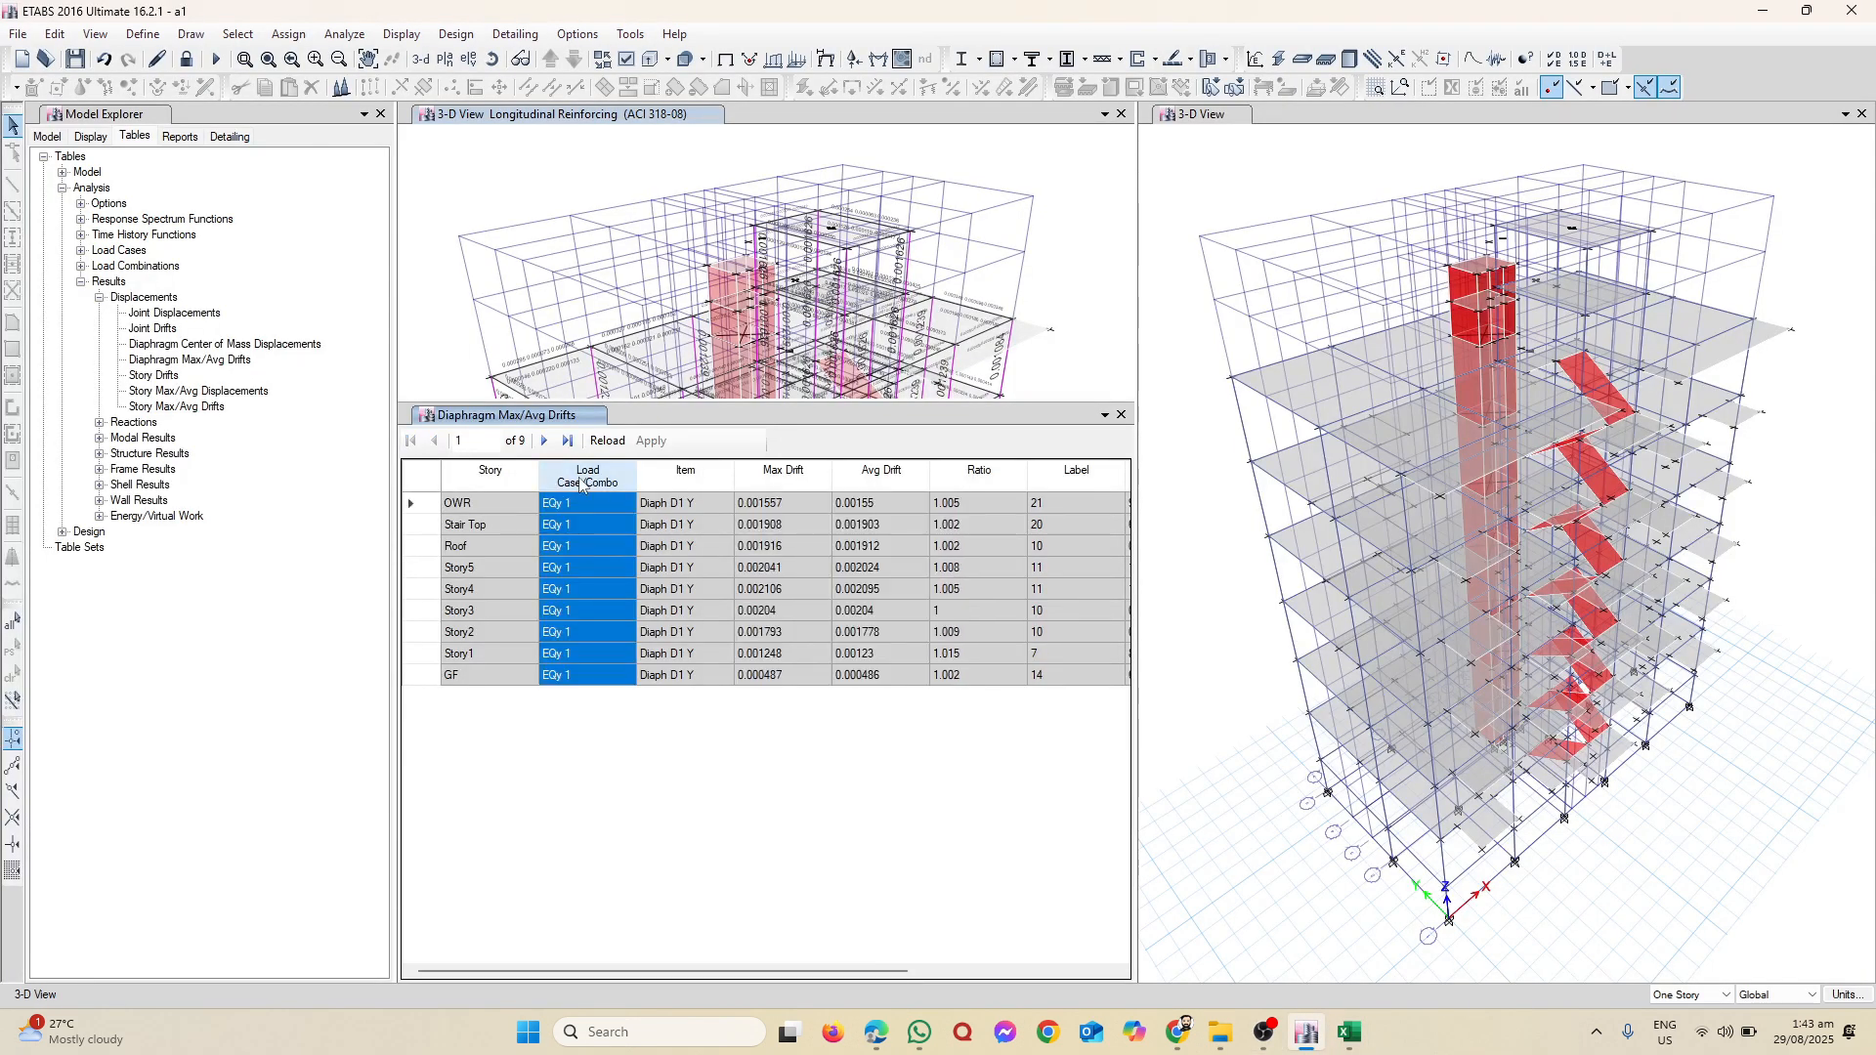
{"action": "right_click", "coordinate": [581, 480]}
{"action": "scroll", "coordinate": [699, 532], "scroll_direction": "down", "scroll_amount": 1}
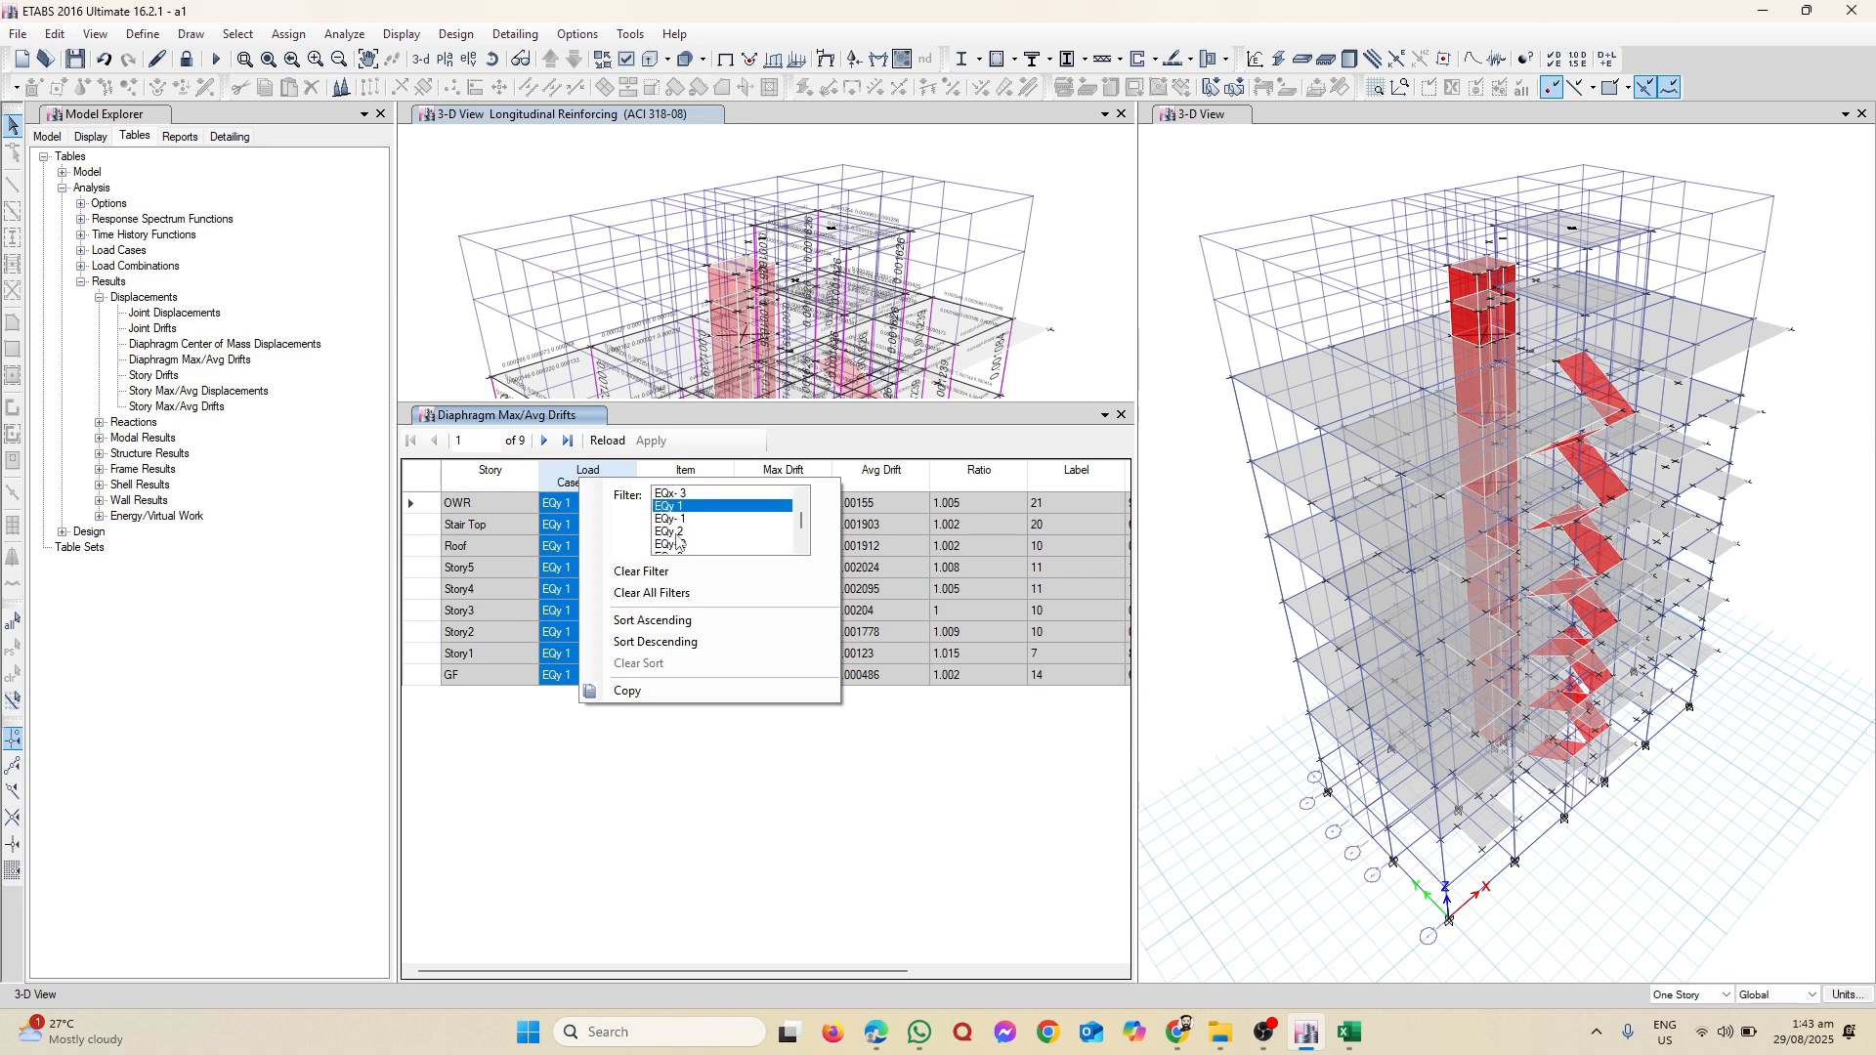
{"action": "left_click", "coordinate": [678, 532]}
{"action": "left_click_drag", "start_coordinate": [742, 502], "coordinate": [963, 676]}
{"action": "right_click", "coordinate": [829, 611]}
{"action": "left_click", "coordinate": [878, 651]}
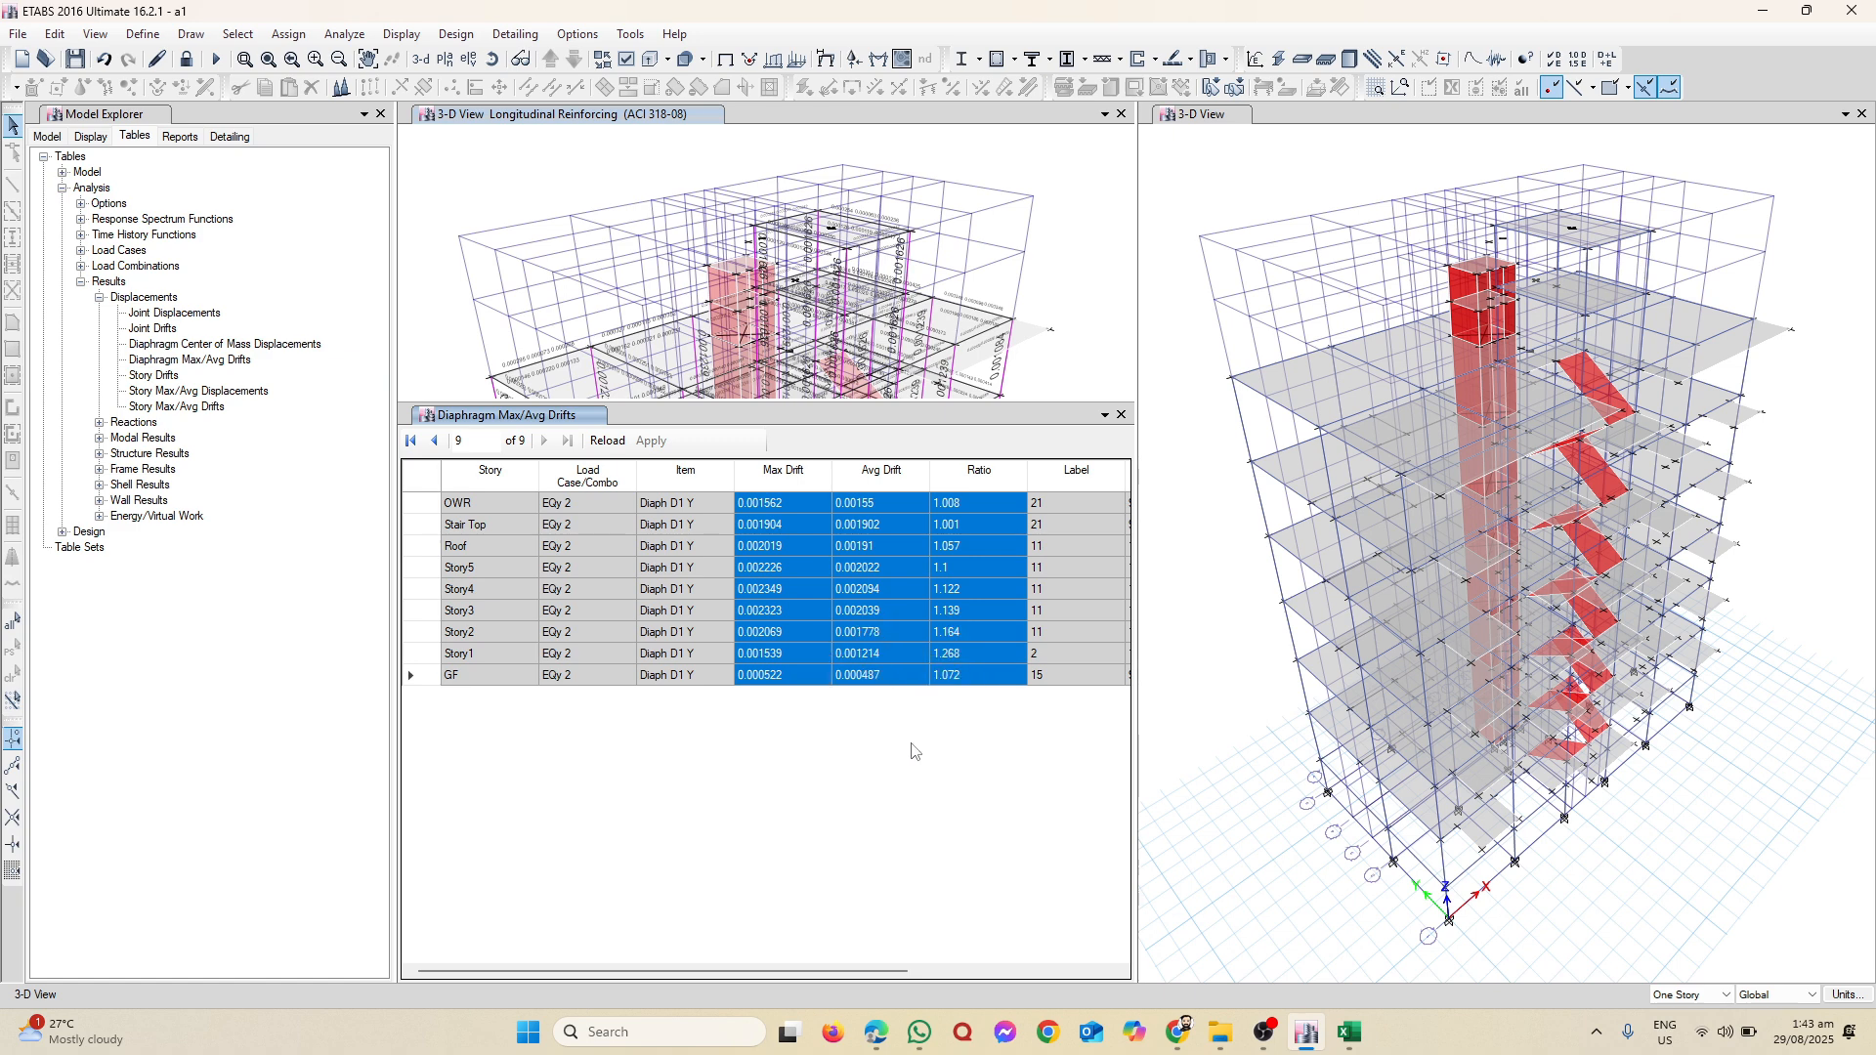
Step: Paste the copied EQy 2 drift and ratio values into the EQY-2 table in Excel, starting at T11
{"action": "mouse_move", "coordinate": [1349, 1032]}
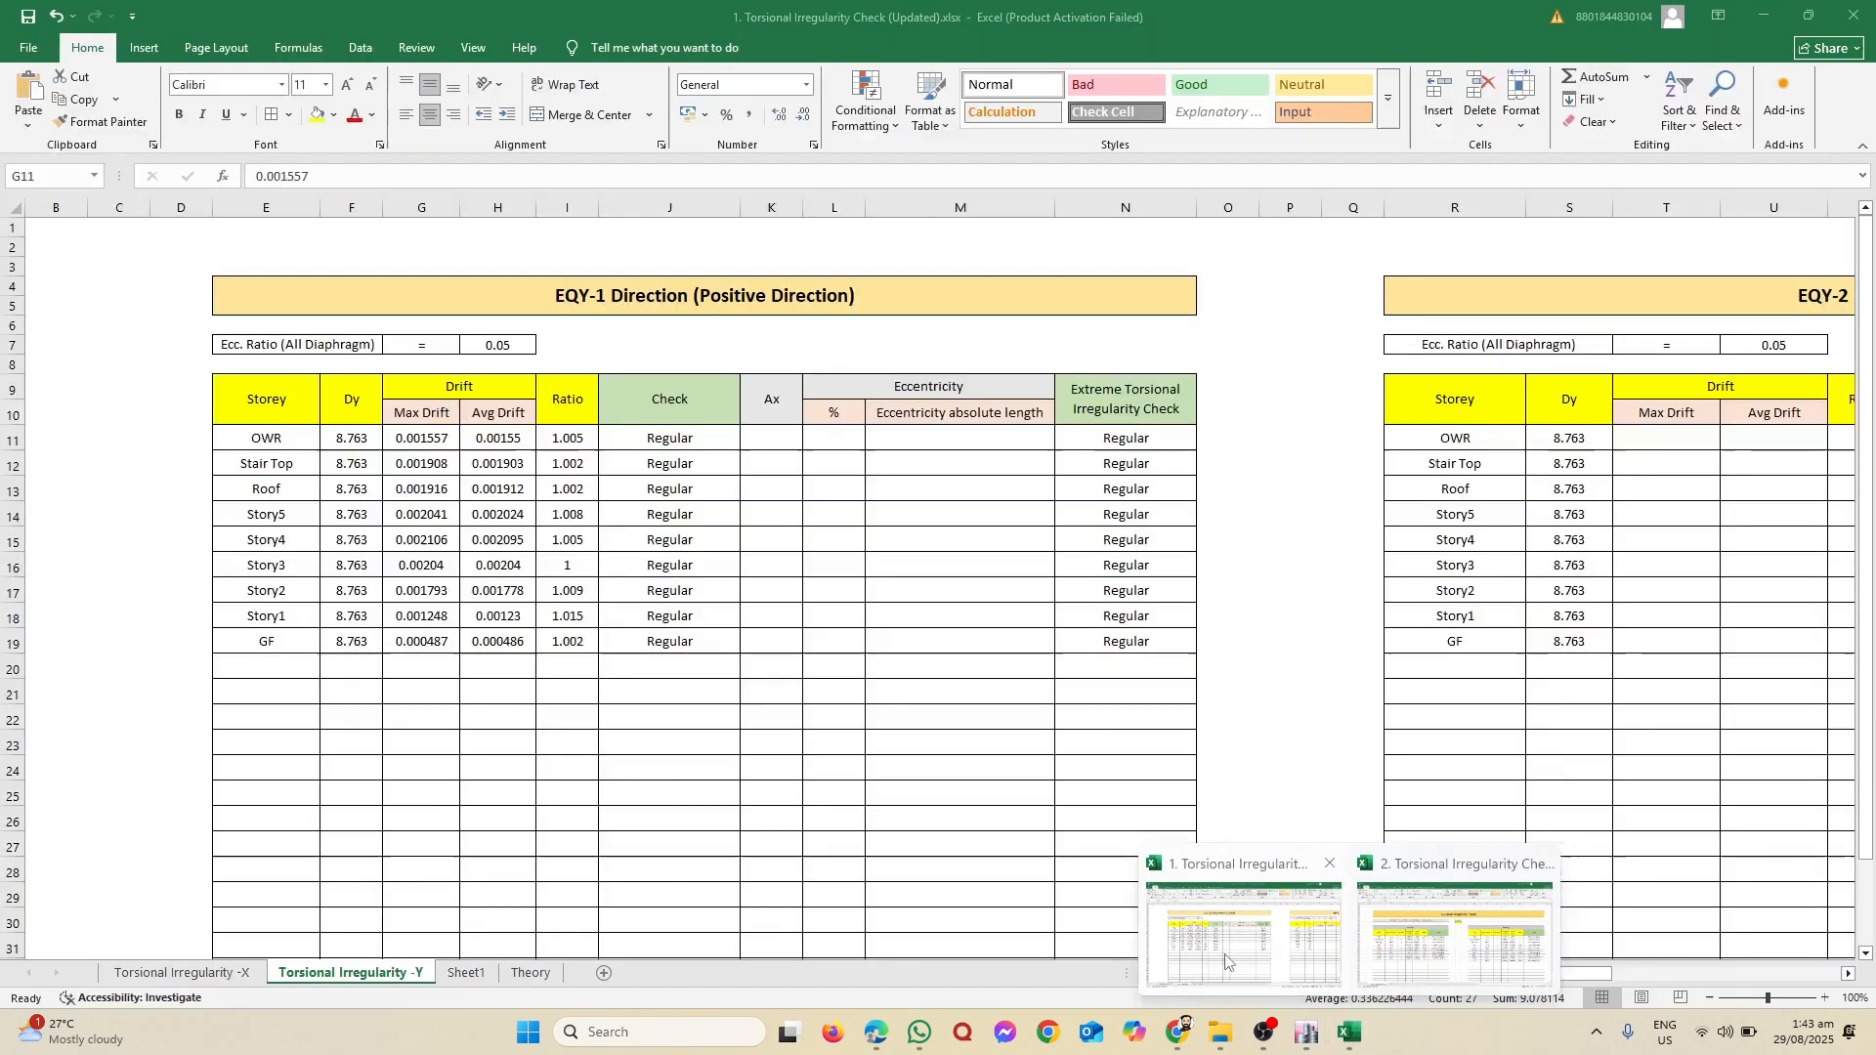
{"action": "left_click", "coordinate": [1456, 909]}
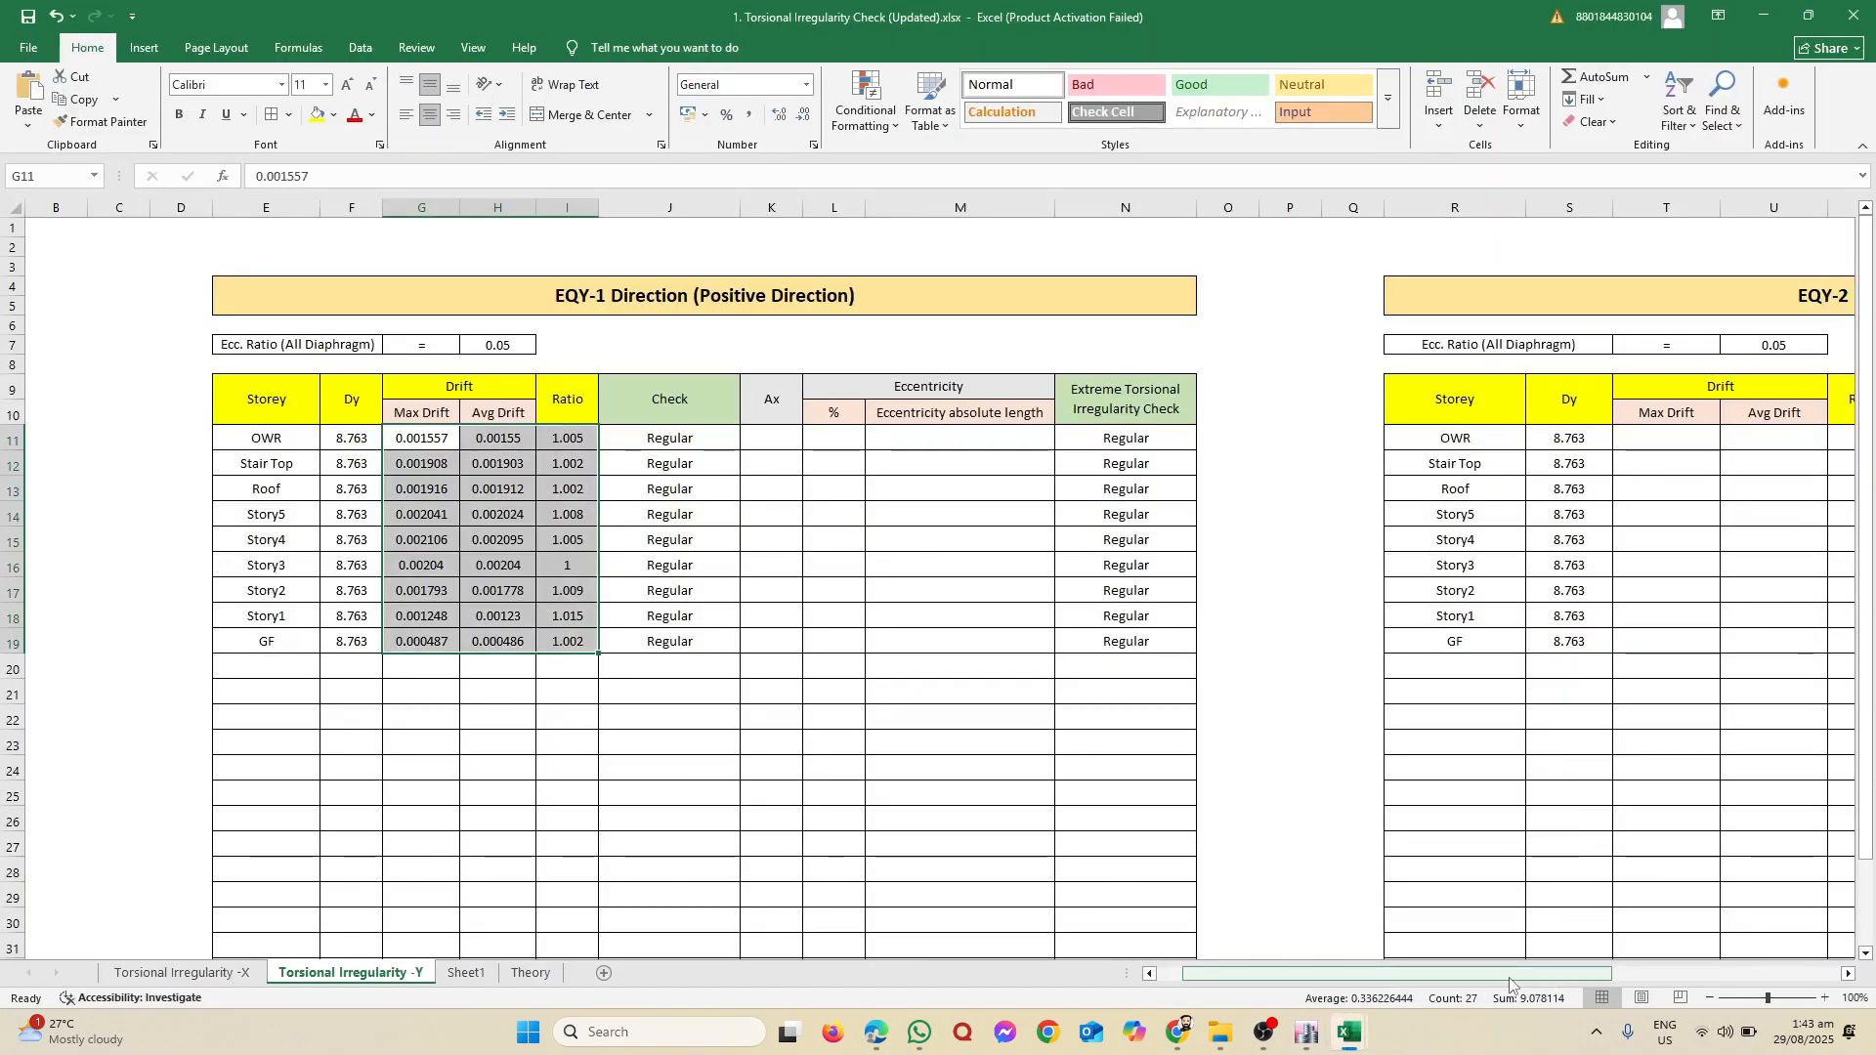
{"action": "left_click_drag", "start_coordinate": [1509, 975], "coordinate": [1743, 975]}
{"action": "left_click", "coordinate": [963, 437]}
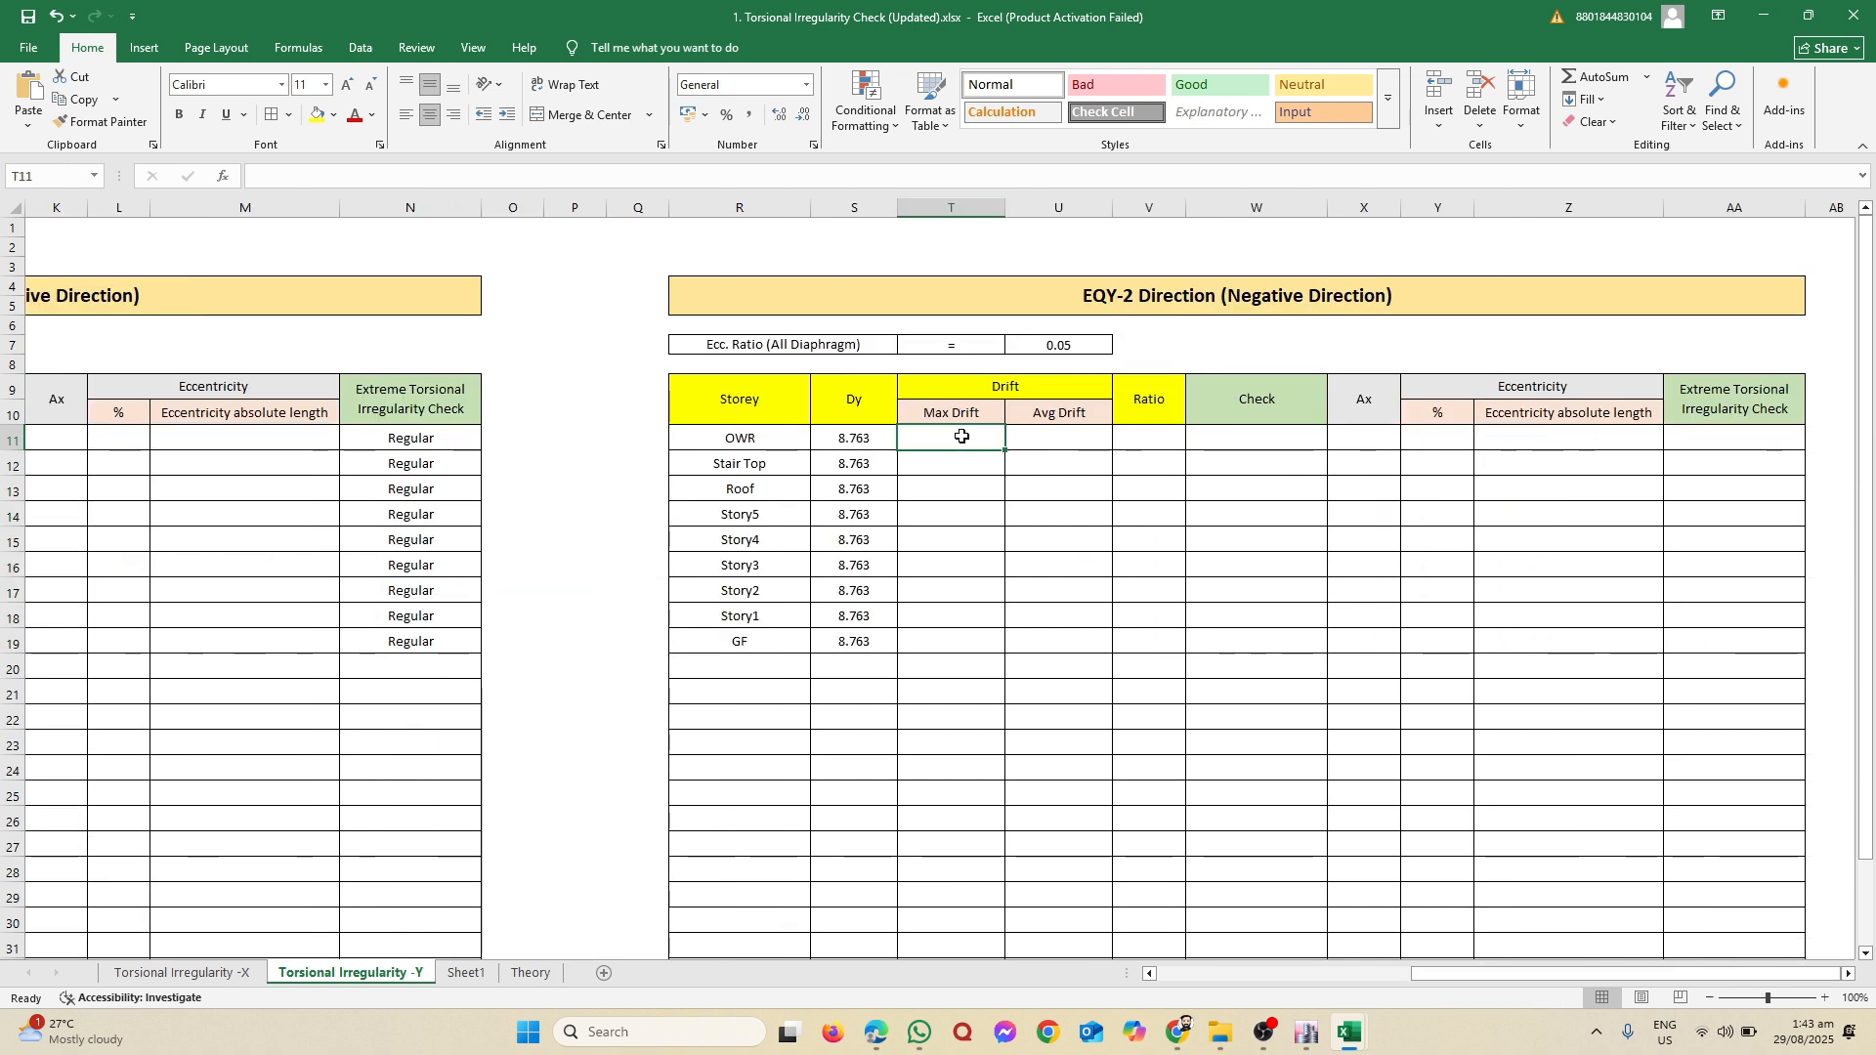
{"action": "right_click", "coordinate": [962, 437]}
{"action": "left_click", "coordinate": [1034, 554]}
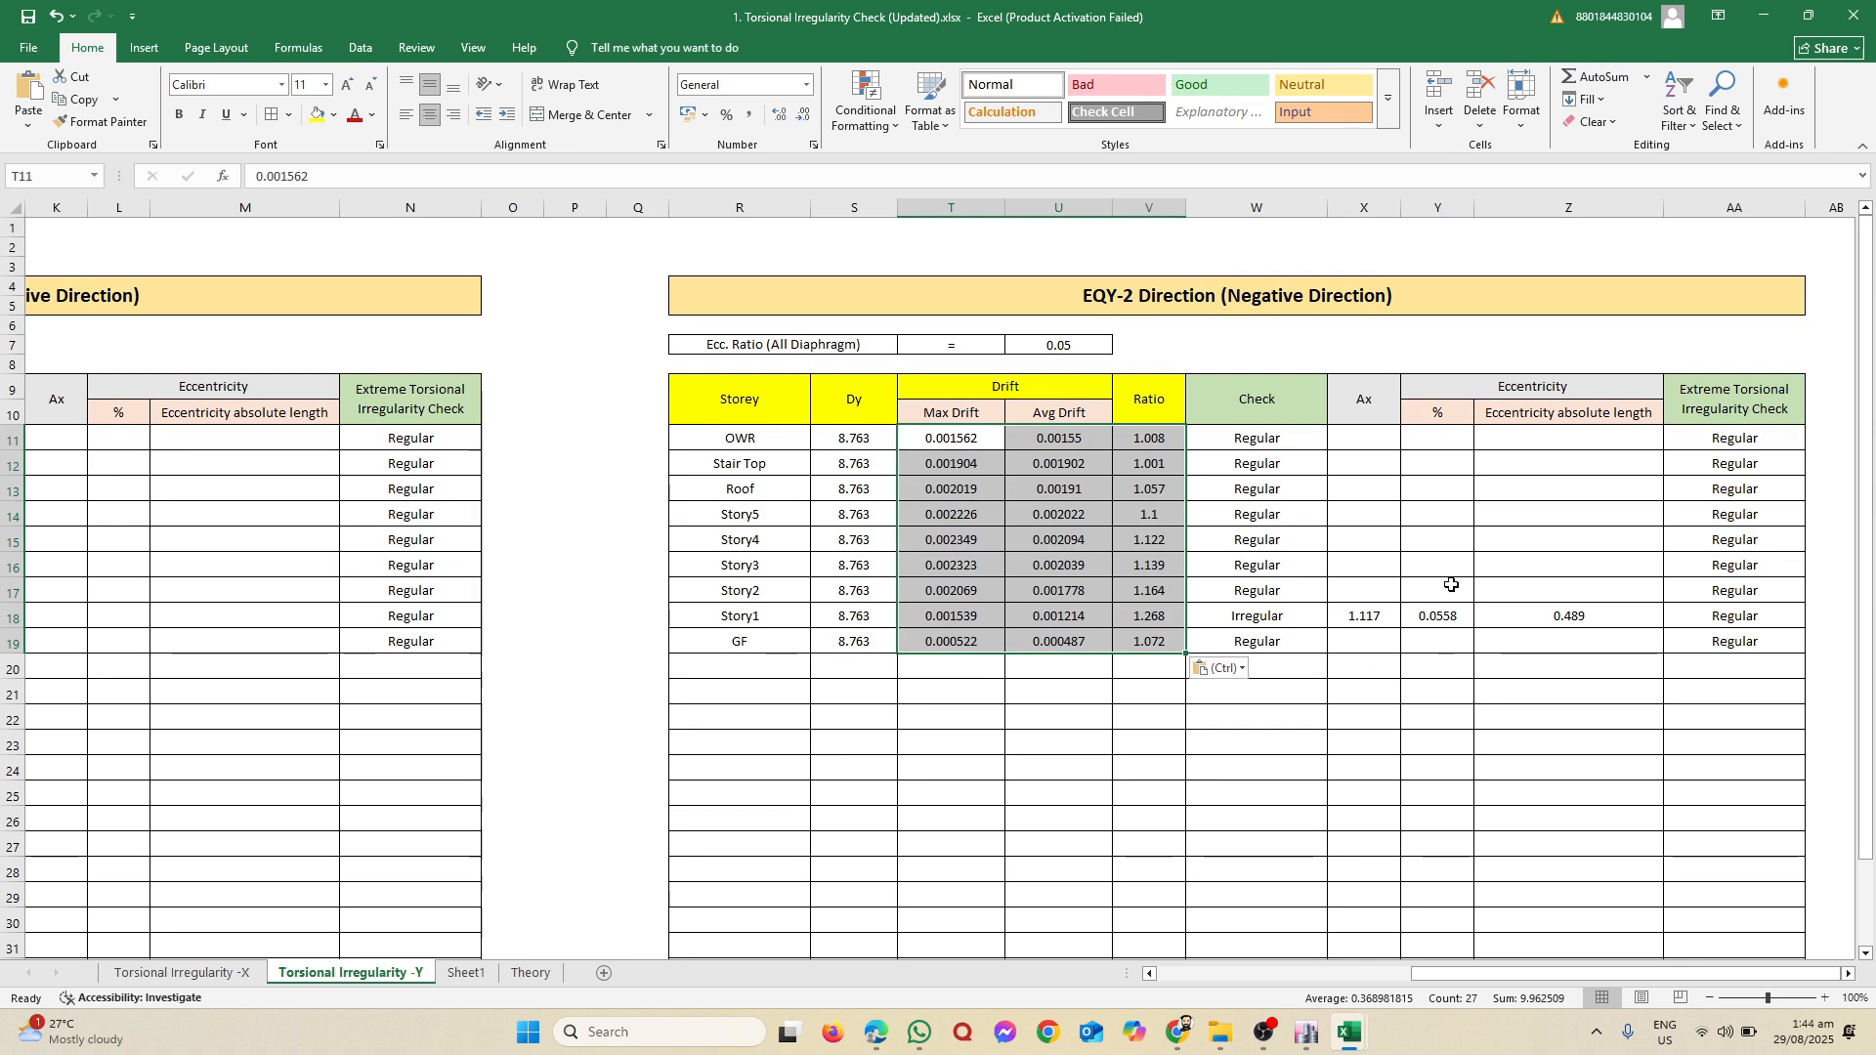
Step: Examine the irregularity checks and maximum eccentricity rows of the EQY-2 and EQX-1 tables, and switch back to ETABS
{"action": "scroll", "coordinate": [1558, 753], "scroll_direction": "down", "scroll_amount": 5}
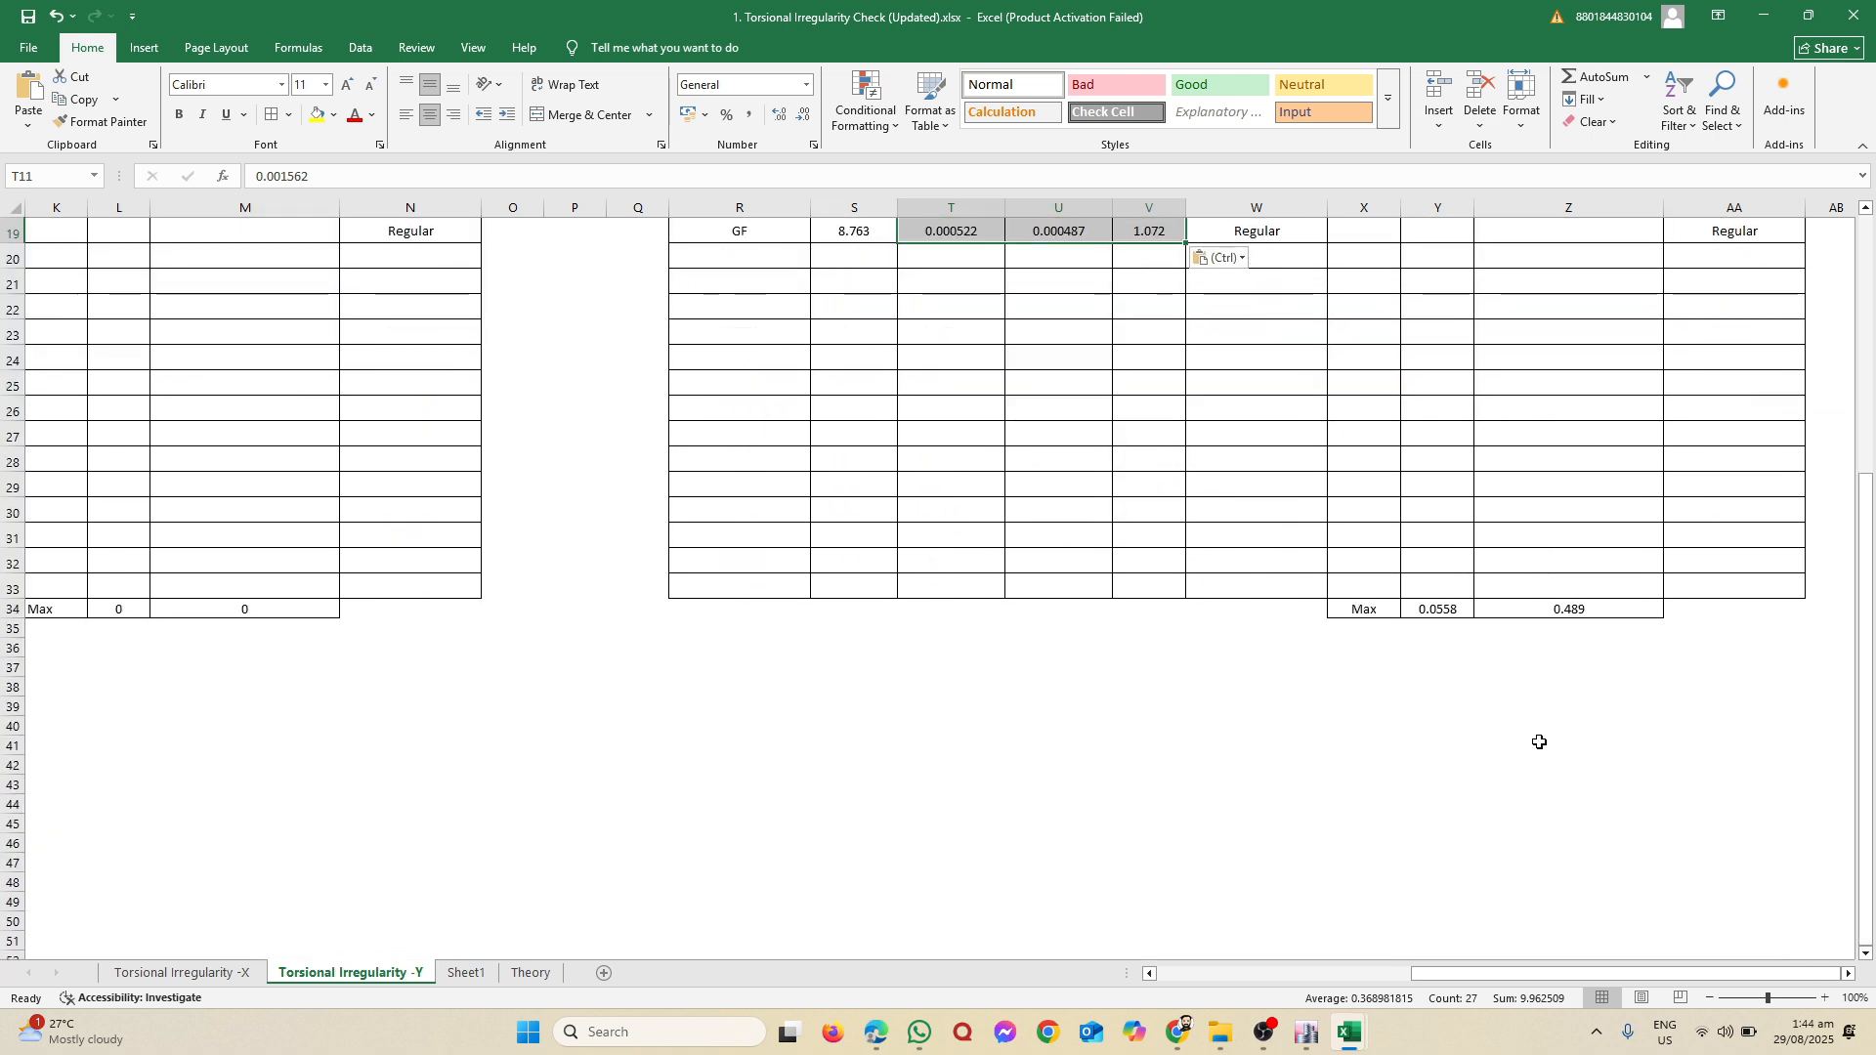
{"action": "scroll", "coordinate": [1538, 741], "scroll_direction": "up", "scroll_amount": 5}
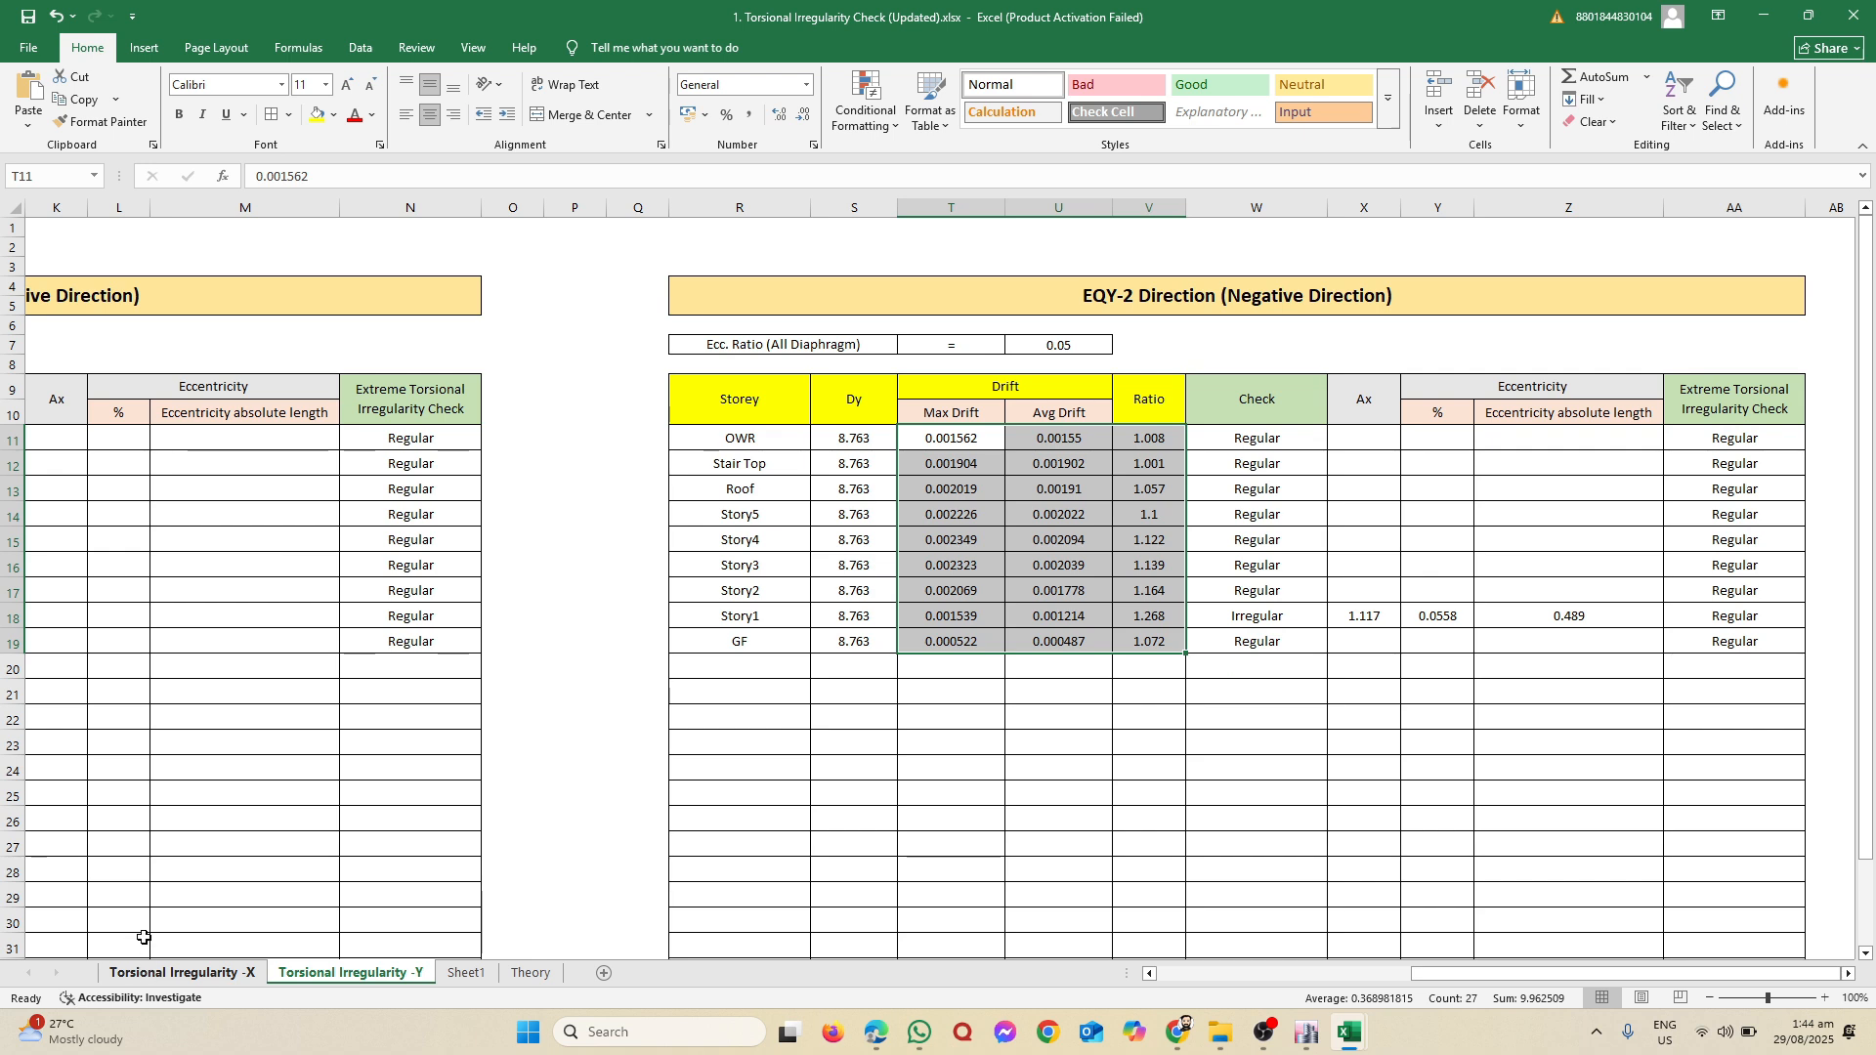
{"action": "left_click", "coordinate": [147, 973]}
{"action": "left_click_drag", "start_coordinate": [1548, 971], "coordinate": [1345, 972]}
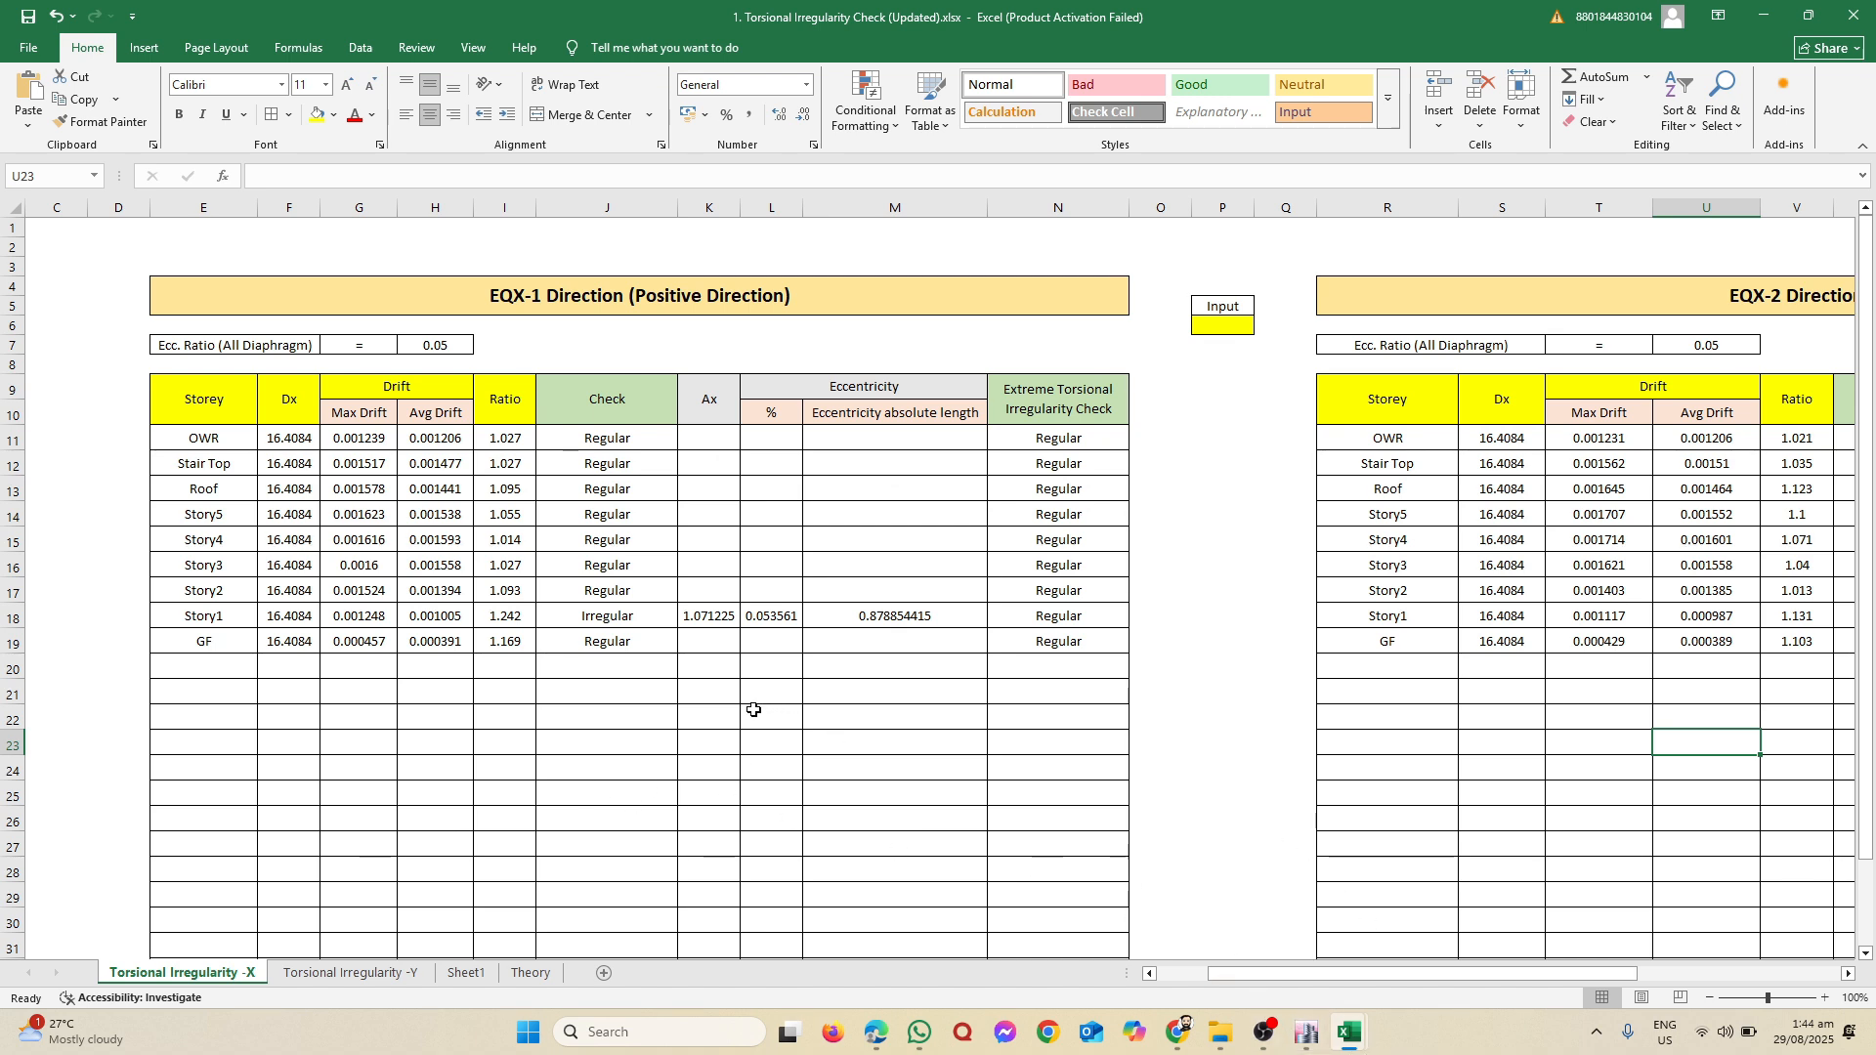
{"action": "scroll", "coordinate": [720, 679], "scroll_direction": "down", "scroll_amount": 6}
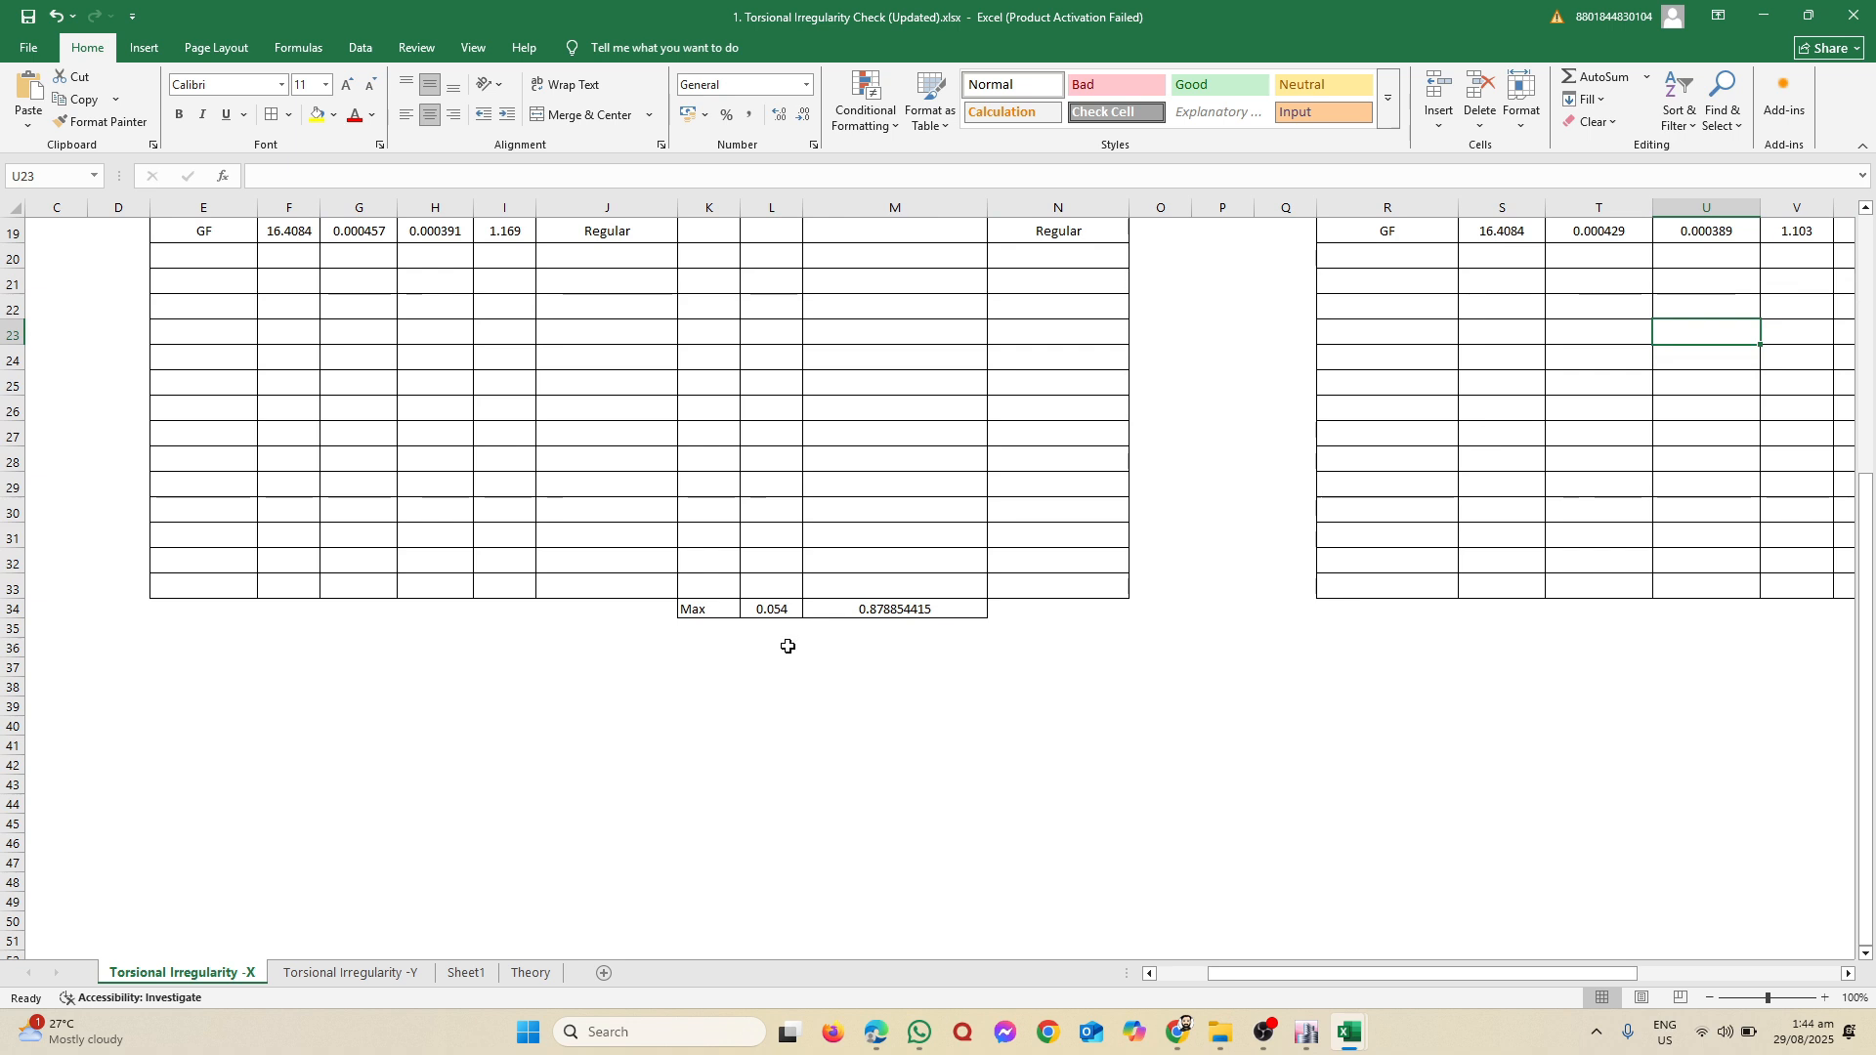
{"action": "scroll", "coordinate": [774, 591], "scroll_direction": "up", "scroll_amount": 6}
{"action": "scroll", "coordinate": [775, 870], "scroll_direction": "down", "scroll_amount": 6}
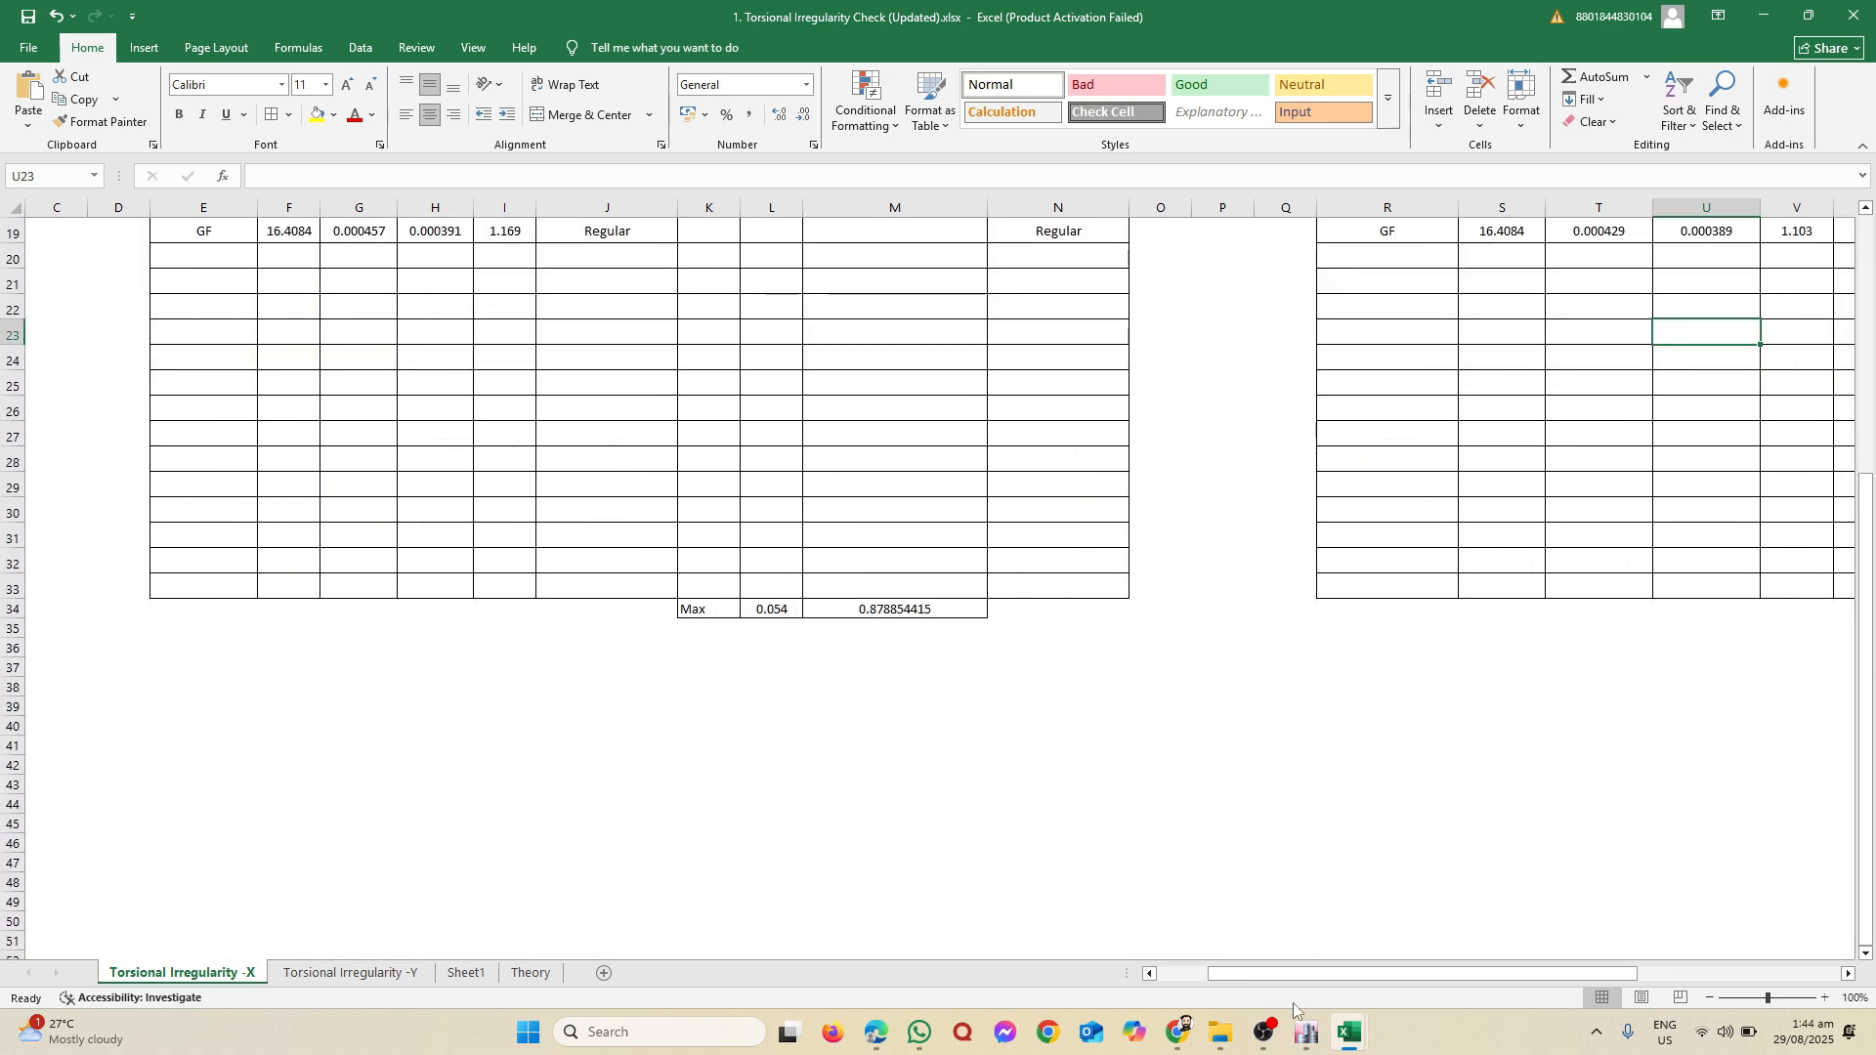
{"action": "scroll", "coordinate": [821, 636], "scroll_direction": "up", "scroll_amount": 6}
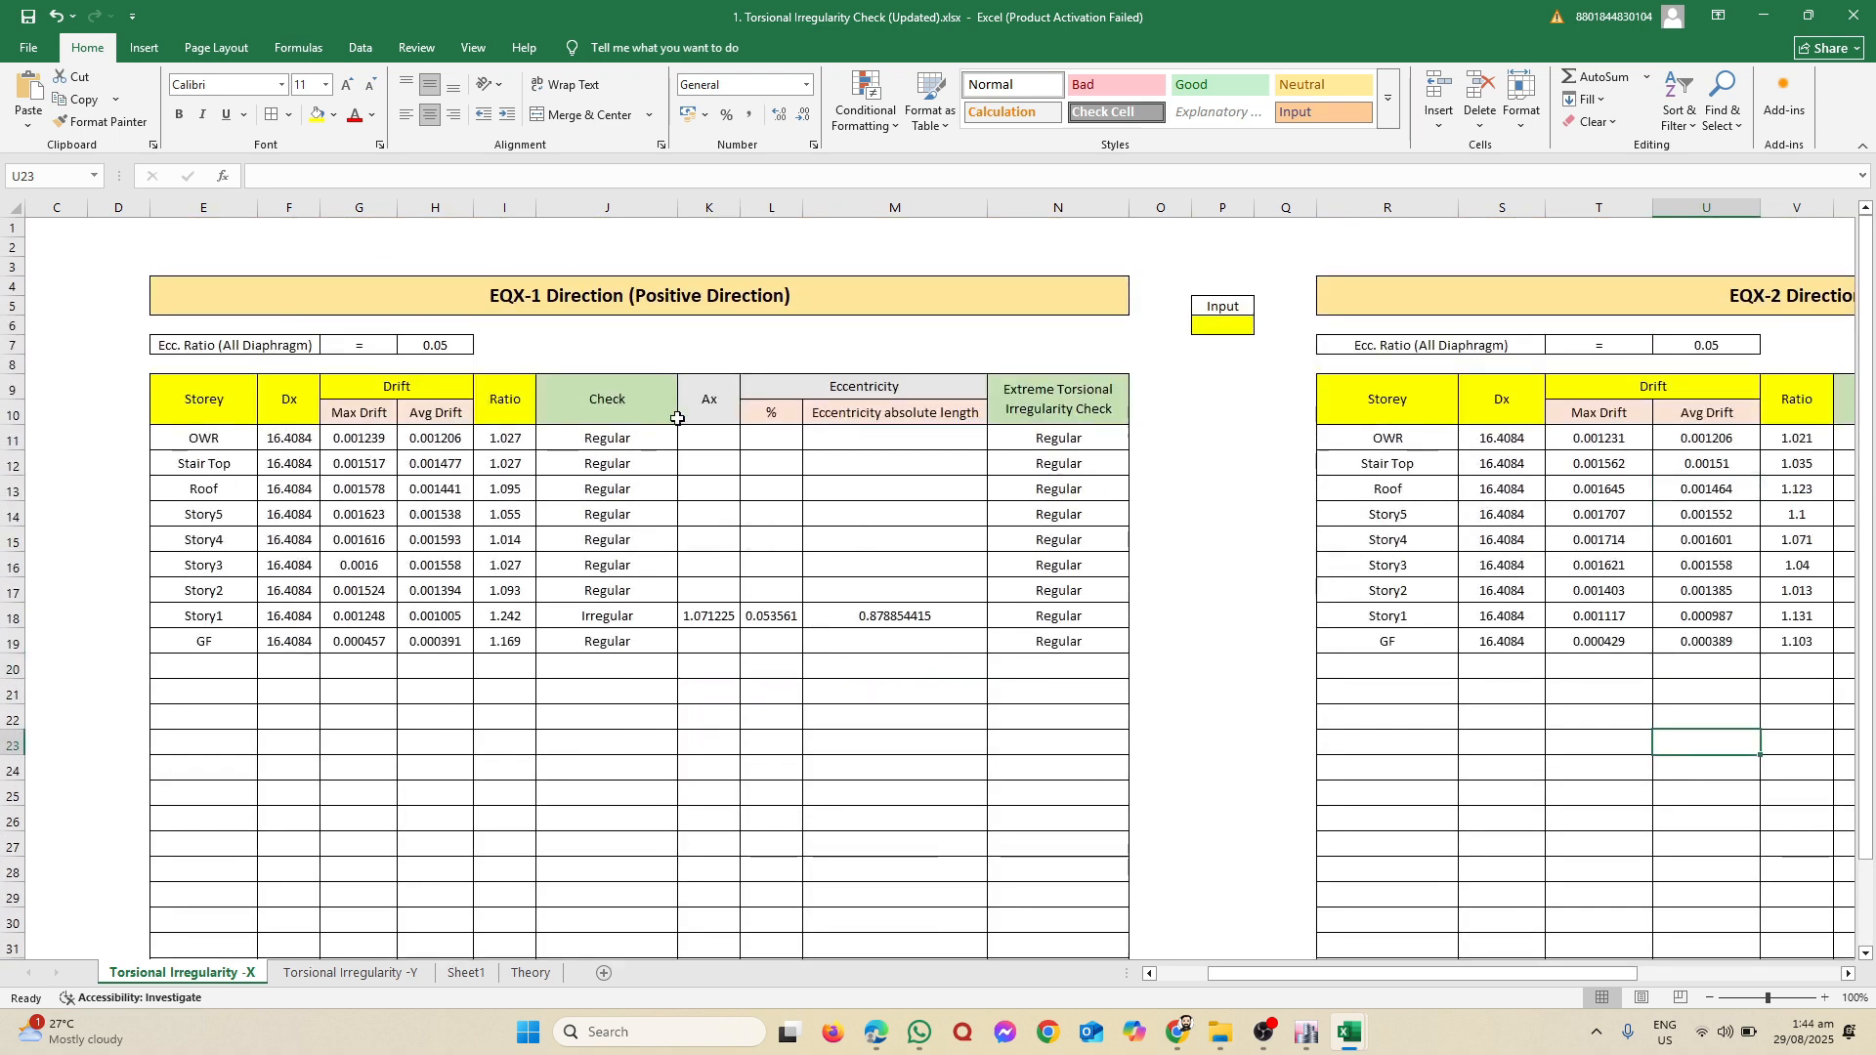
{"action": "left_click", "coordinate": [1307, 1034]}
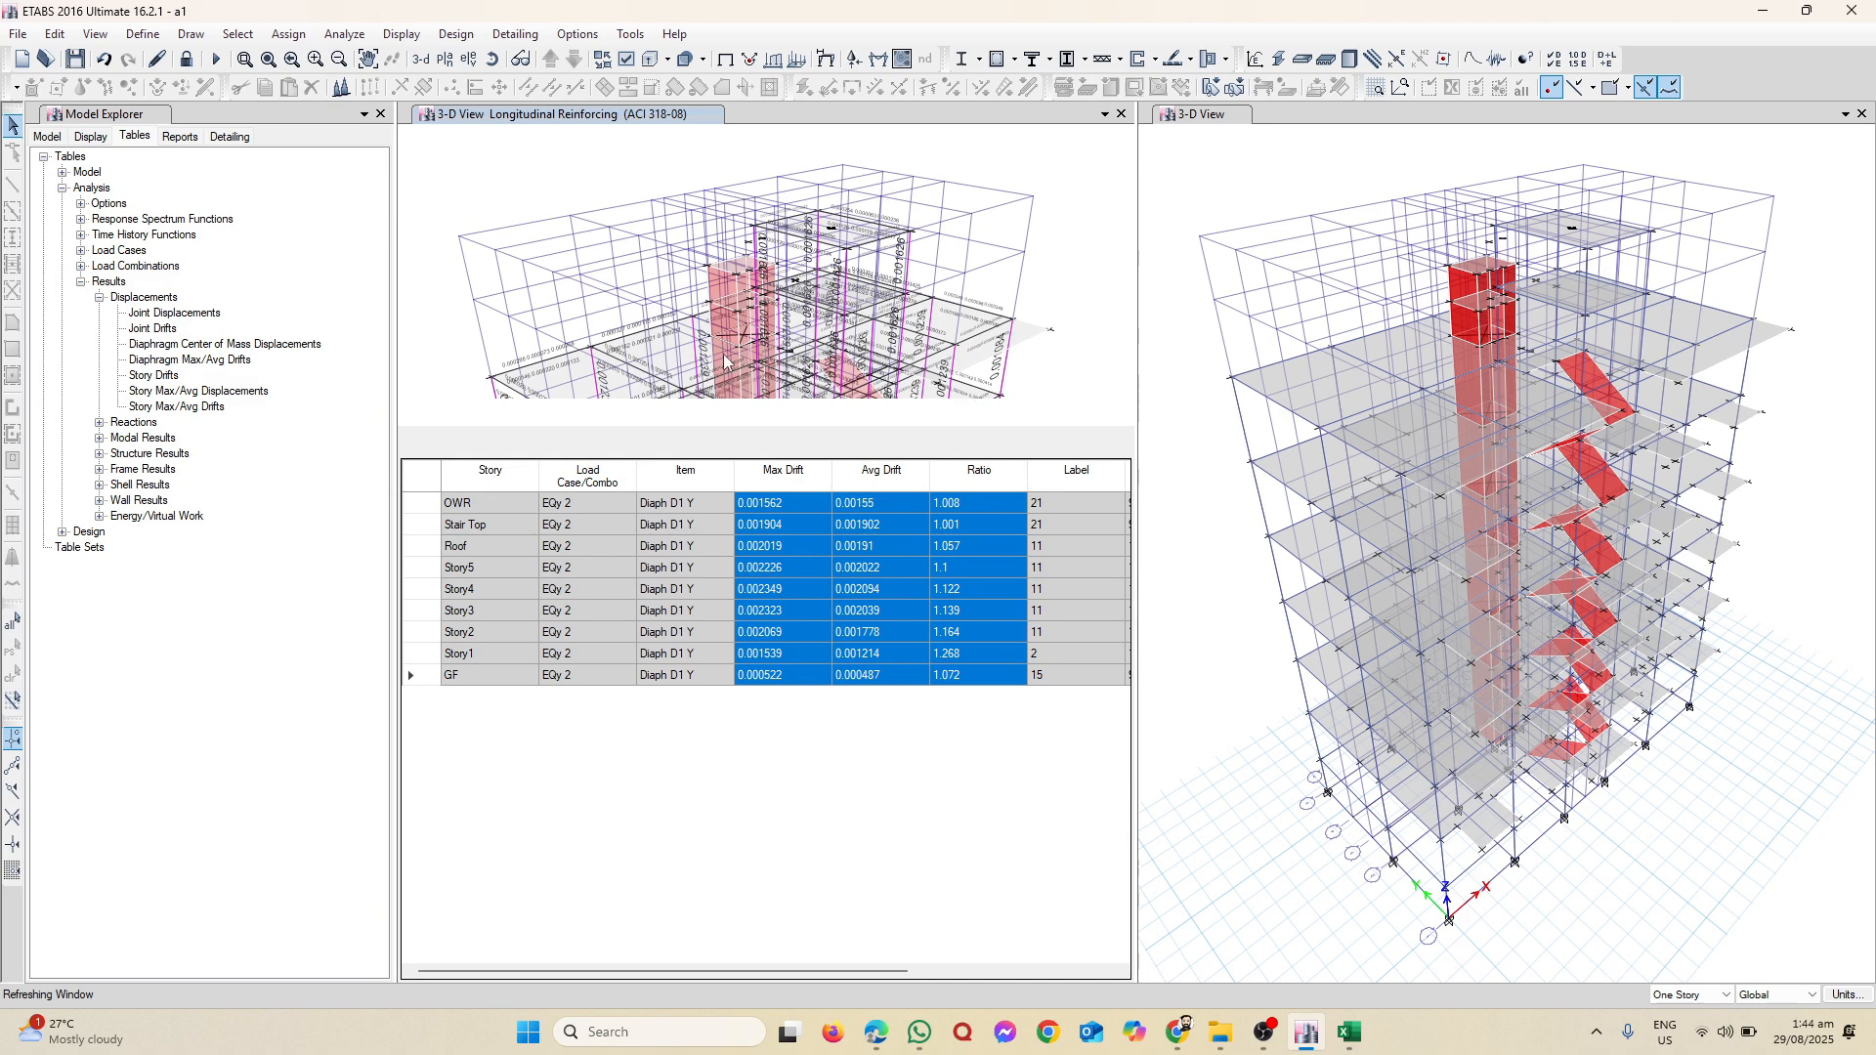
Step: Close the diaphragm drift results table, collapse the Tables tree, and show the model tree in the Model Explorer
{"action": "left_click", "coordinate": [1122, 416]}
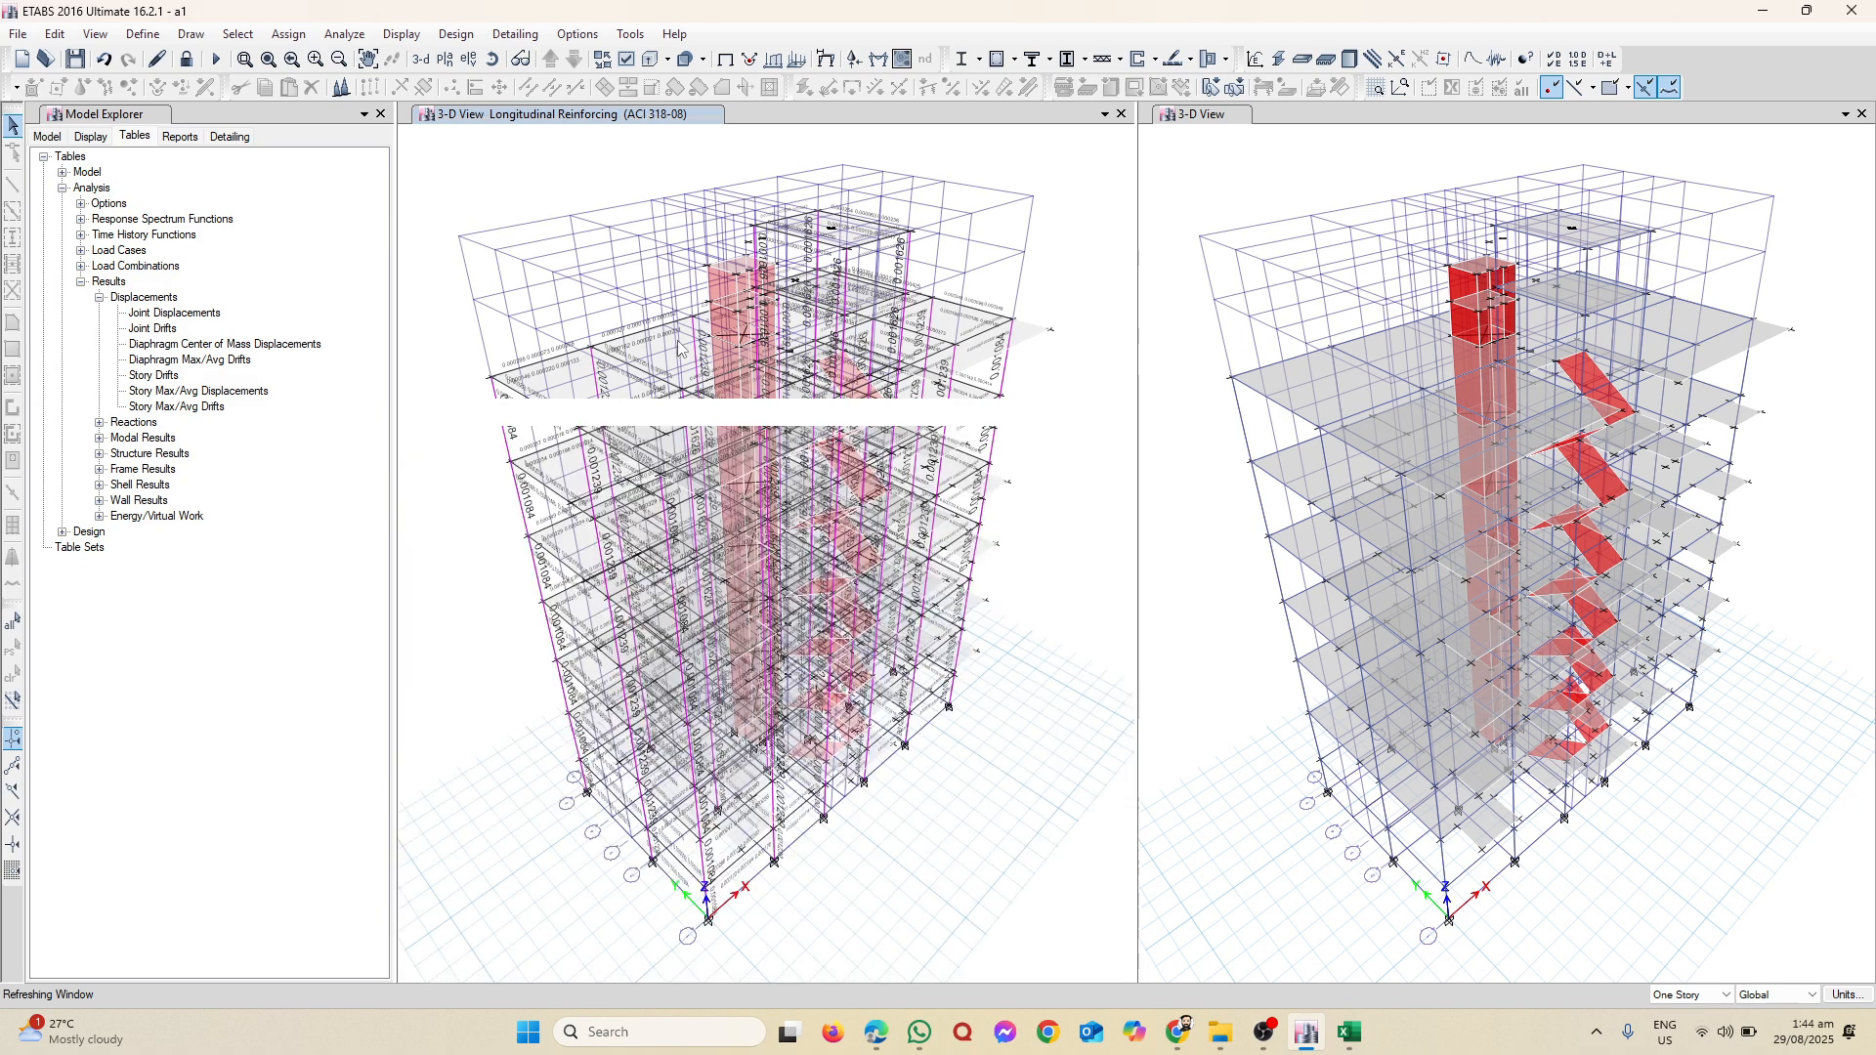
{"action": "left_click", "coordinate": [99, 297]}
{"action": "left_click", "coordinate": [81, 281]}
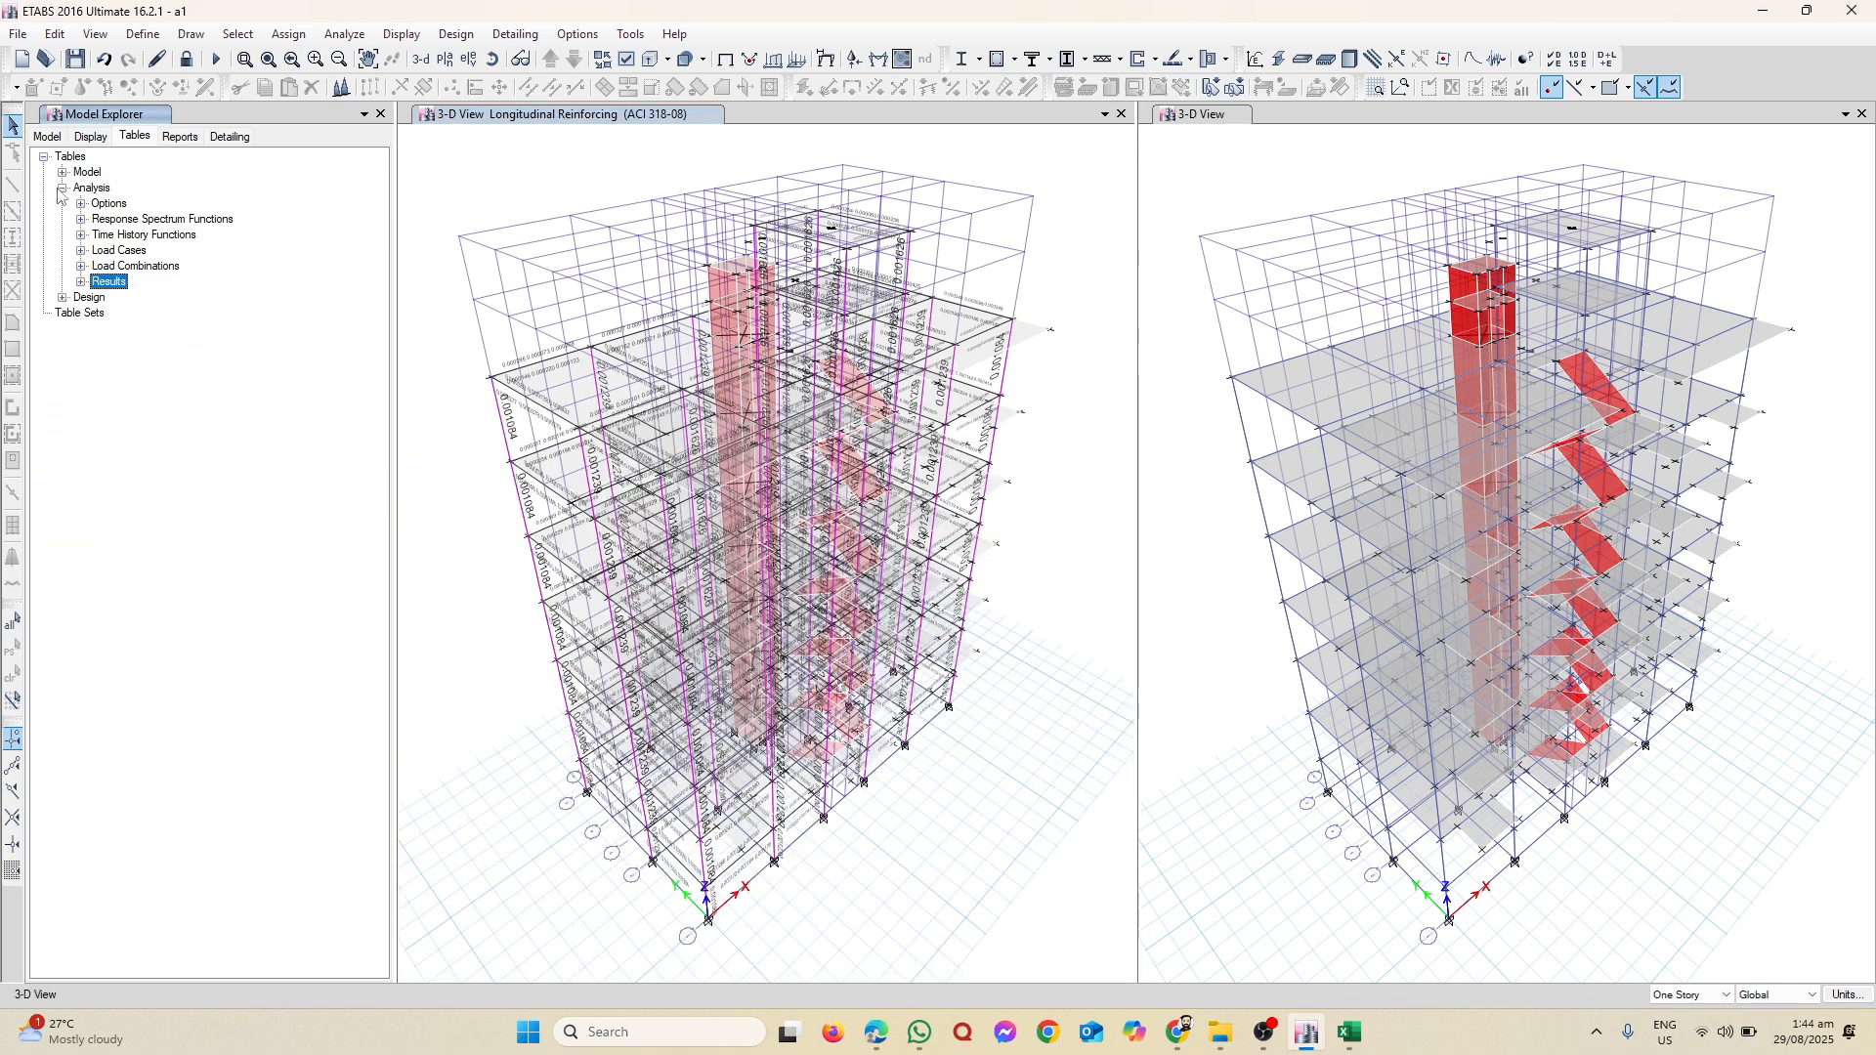
{"action": "left_click", "coordinate": [61, 187]}
{"action": "double_click", "coordinate": [62, 159]}
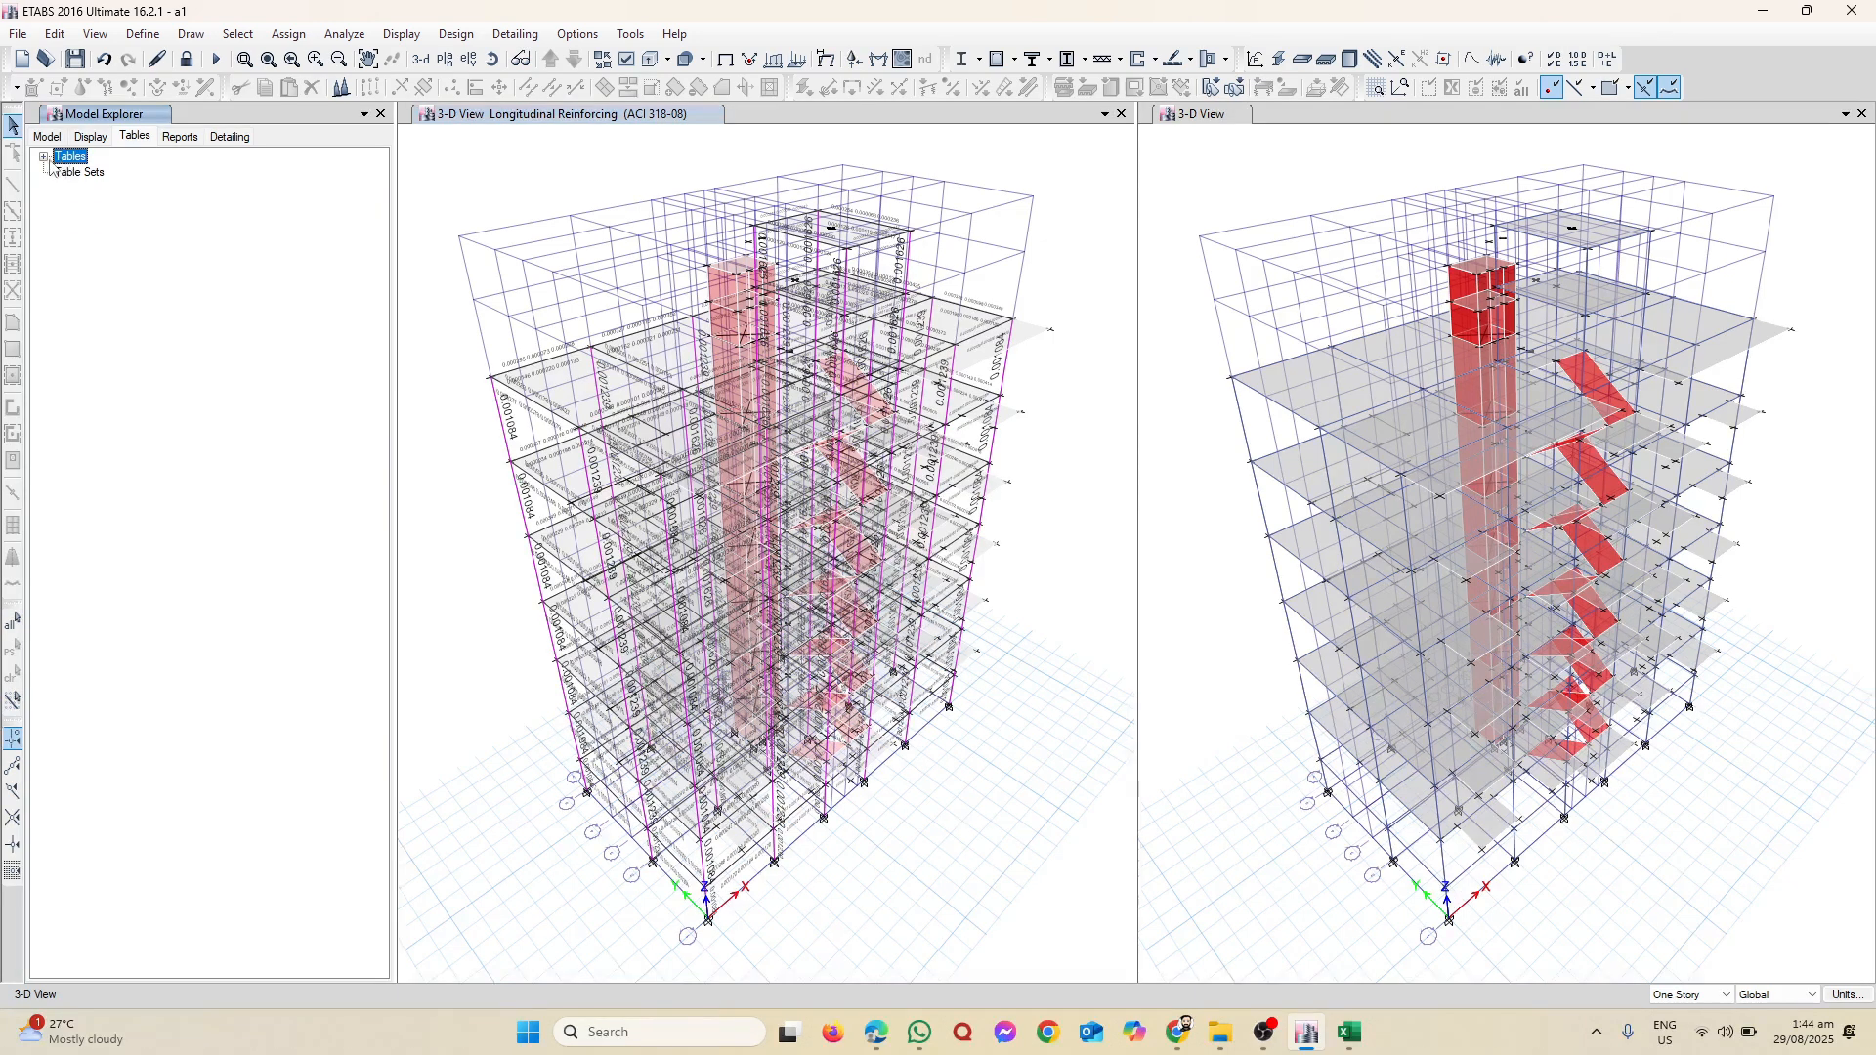
{"action": "left_click", "coordinate": [48, 137]}
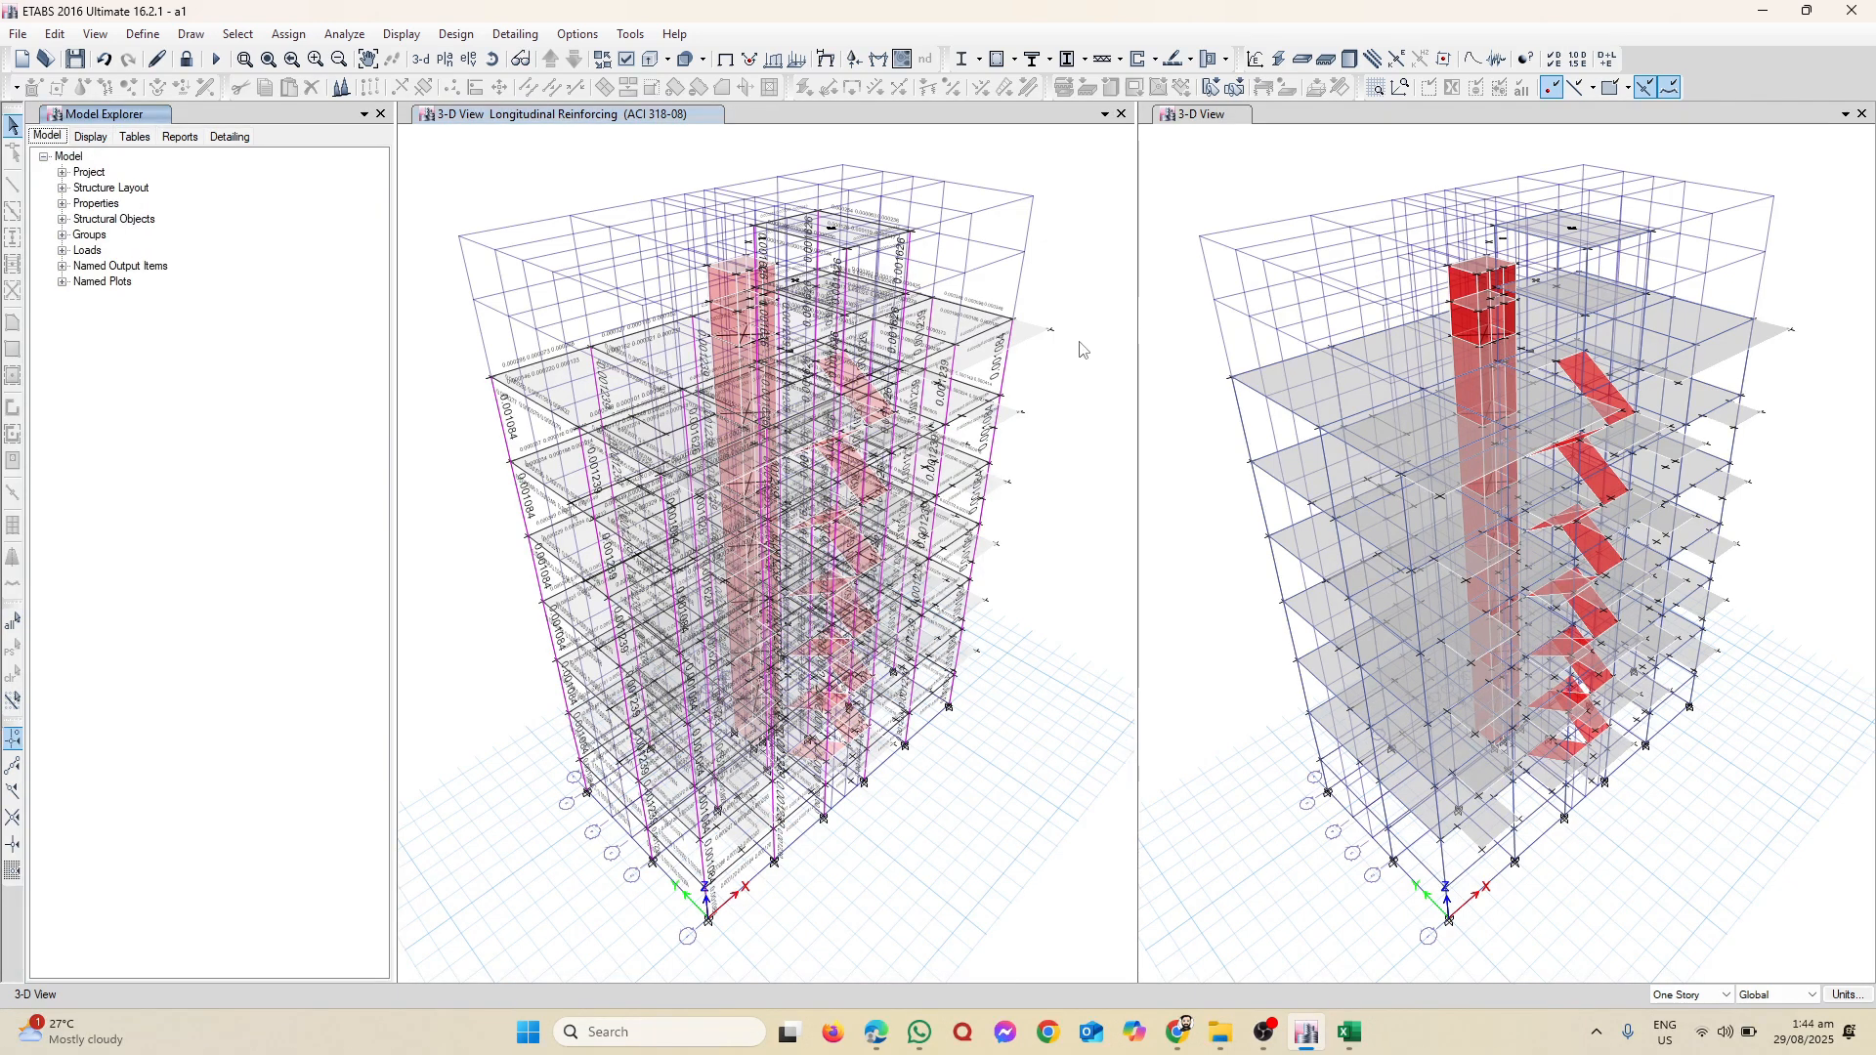
Step: Unlock the model, accepting the deletion of the analysis results
{"action": "left_click", "coordinate": [438, 225]}
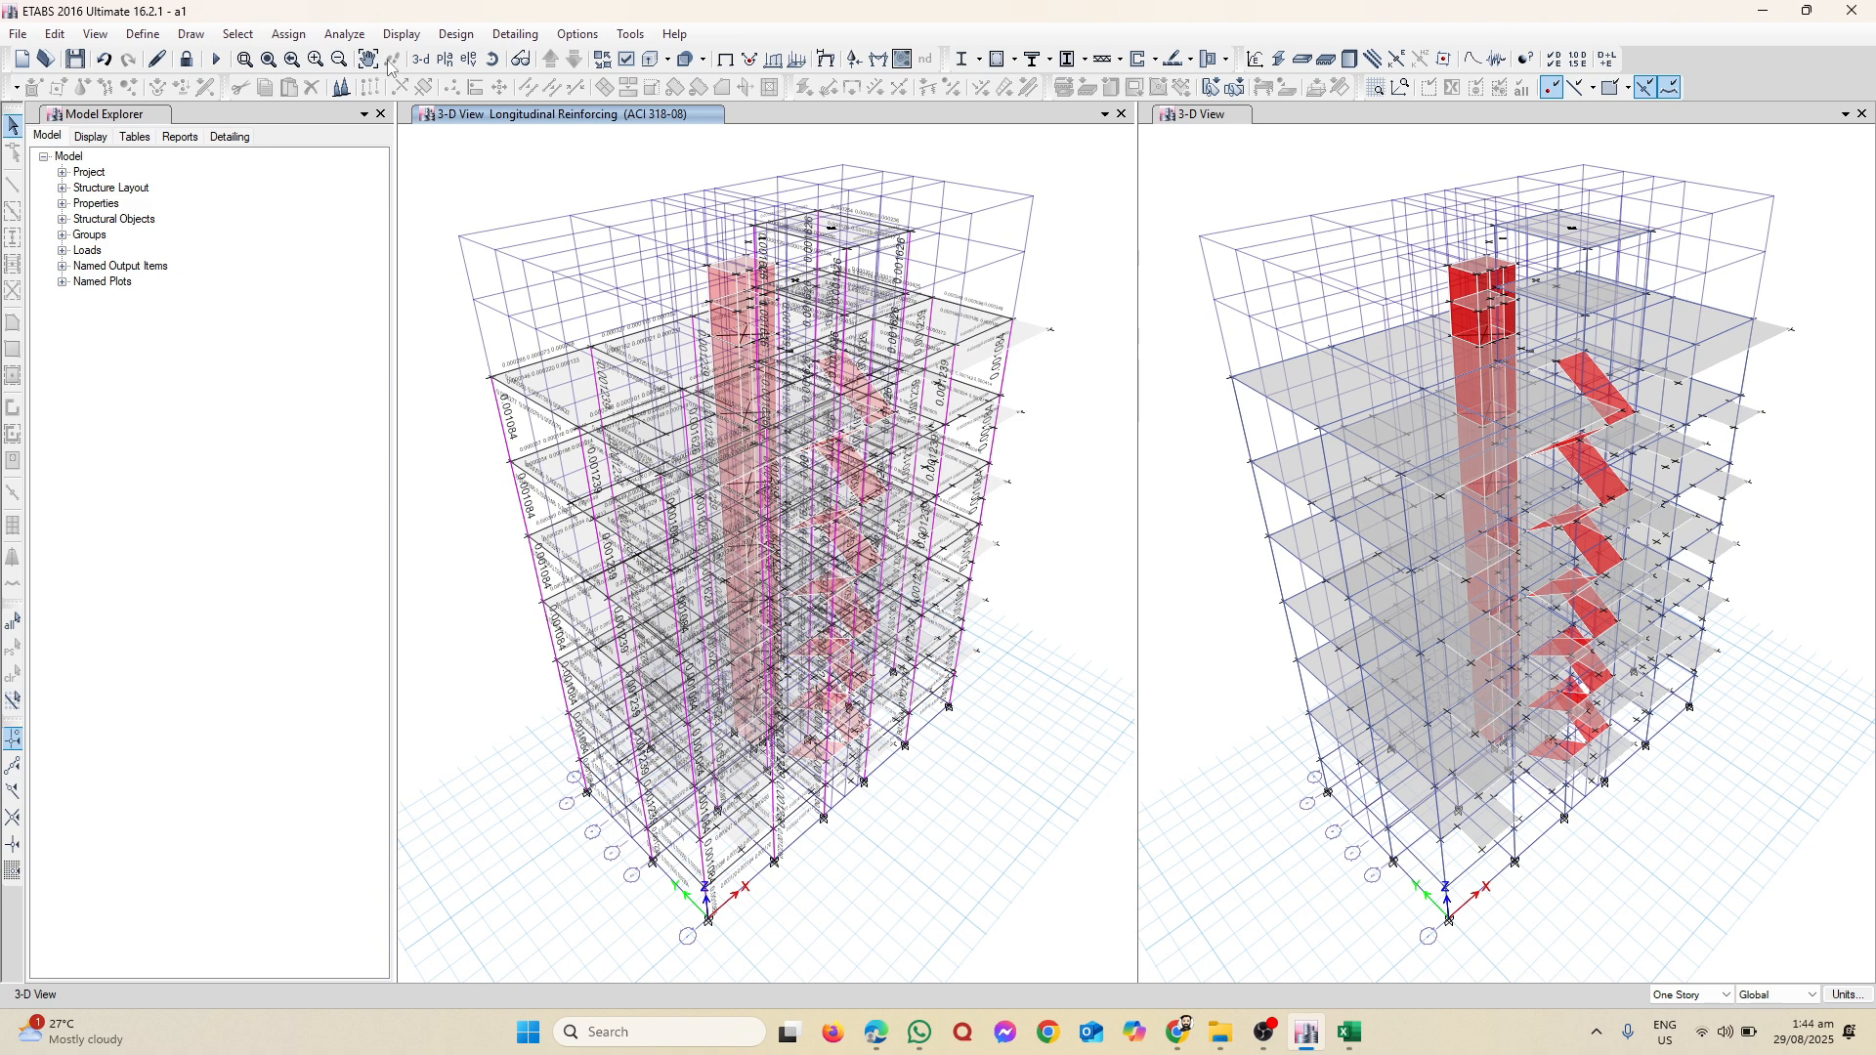
{"action": "left_click", "coordinate": [187, 60]}
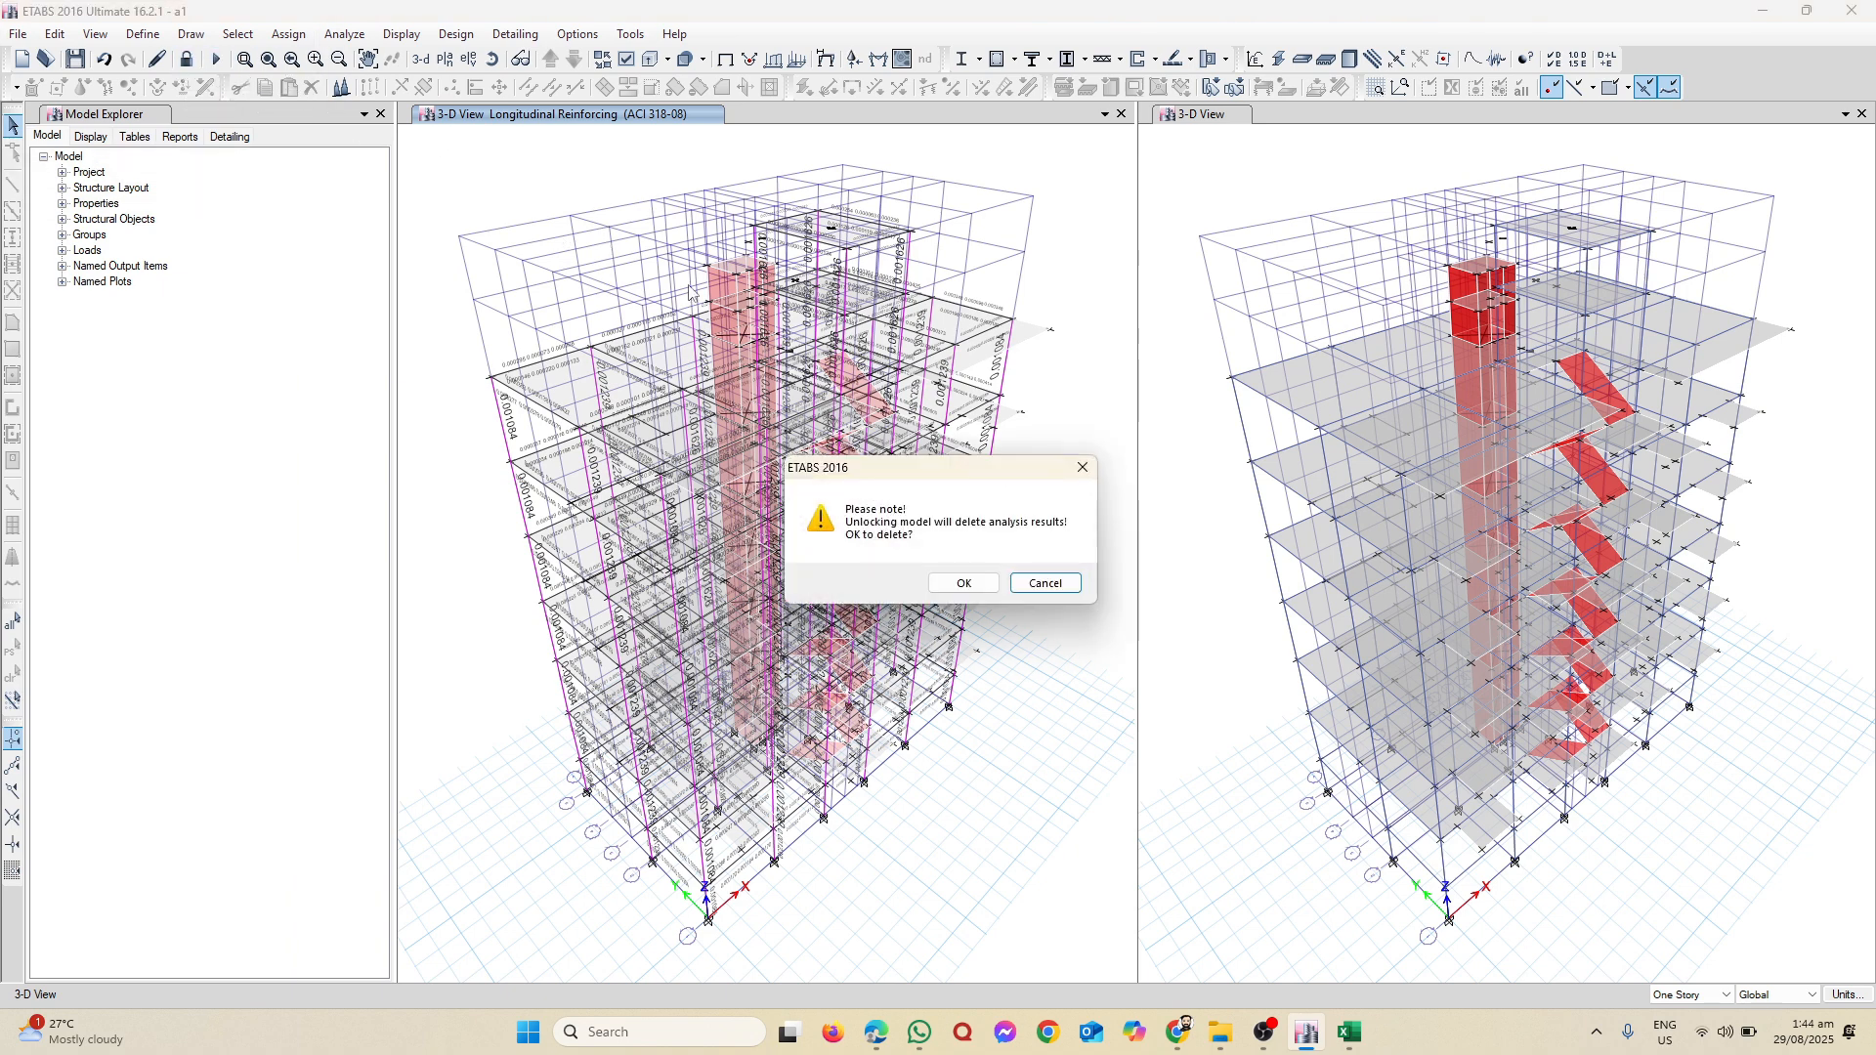
{"action": "left_click", "coordinate": [961, 585]}
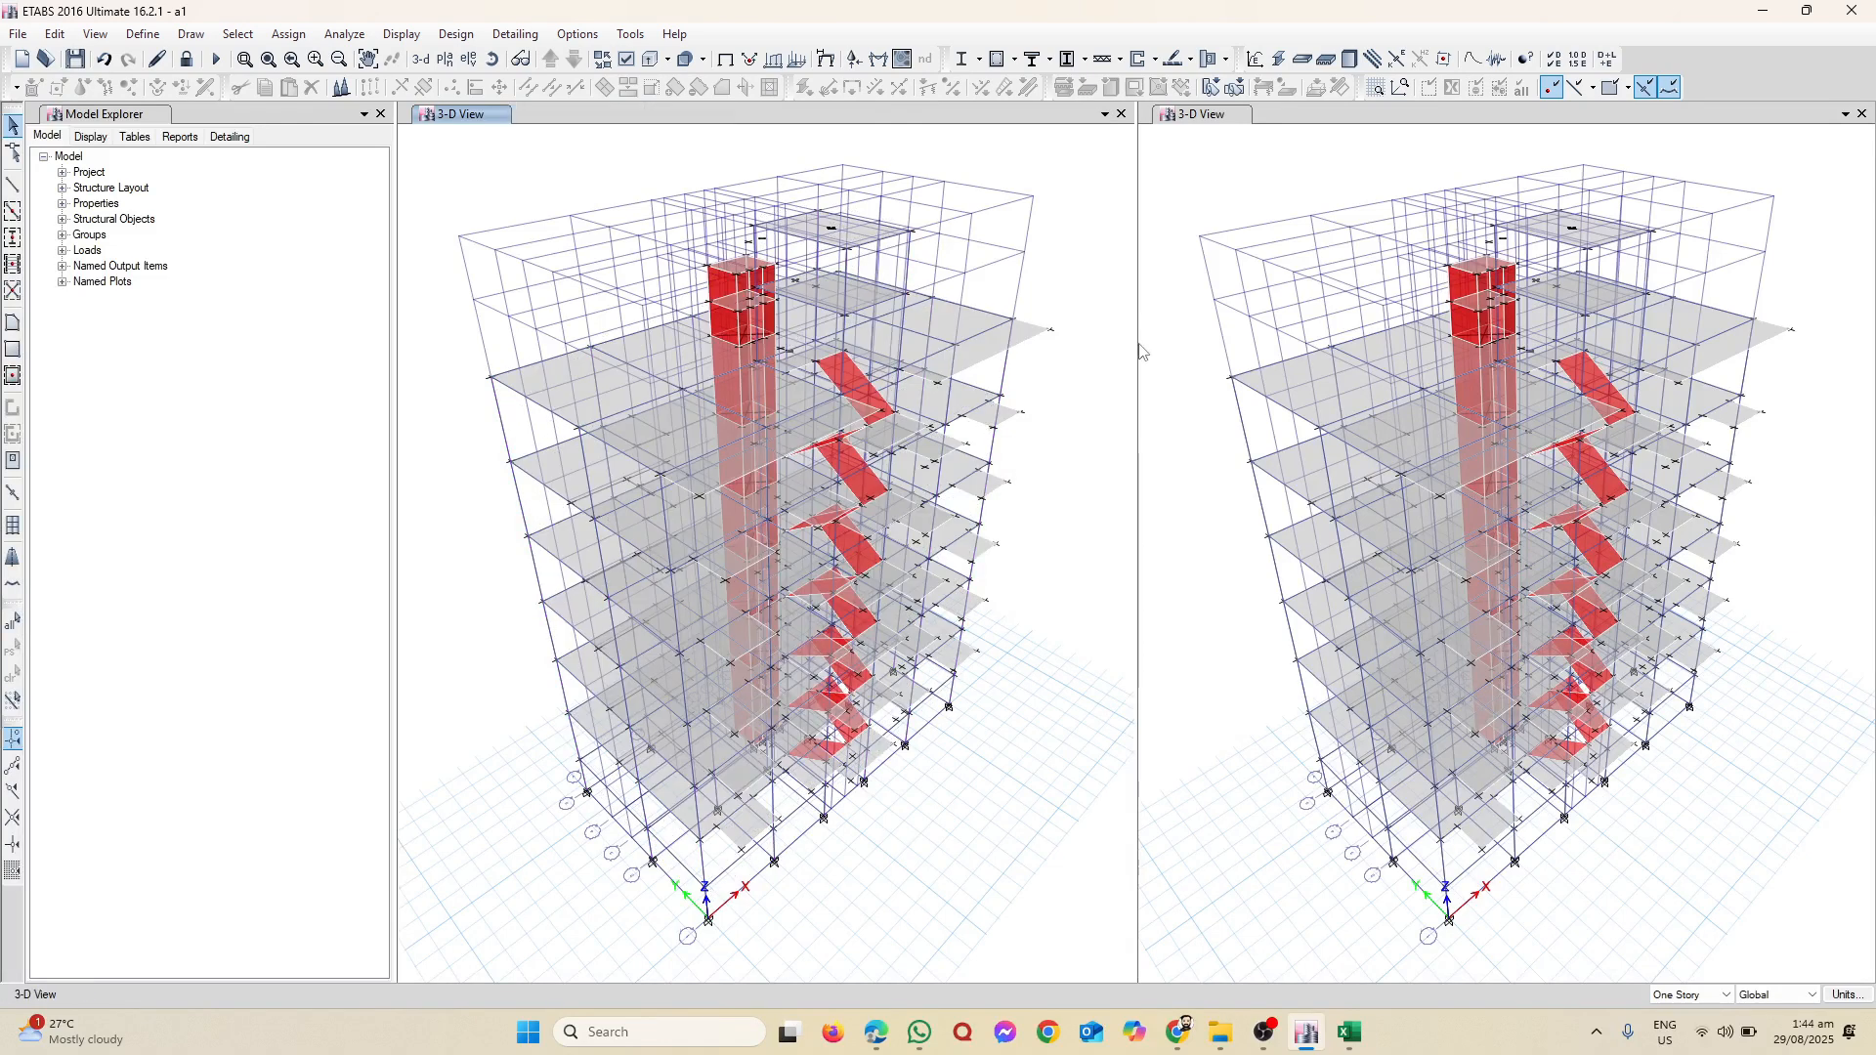
Step: Open the ASCE 7-05 seismic loading settings of load pattern EQx and bring up its eccentricity overwrites
{"action": "left_click", "coordinate": [144, 34]}
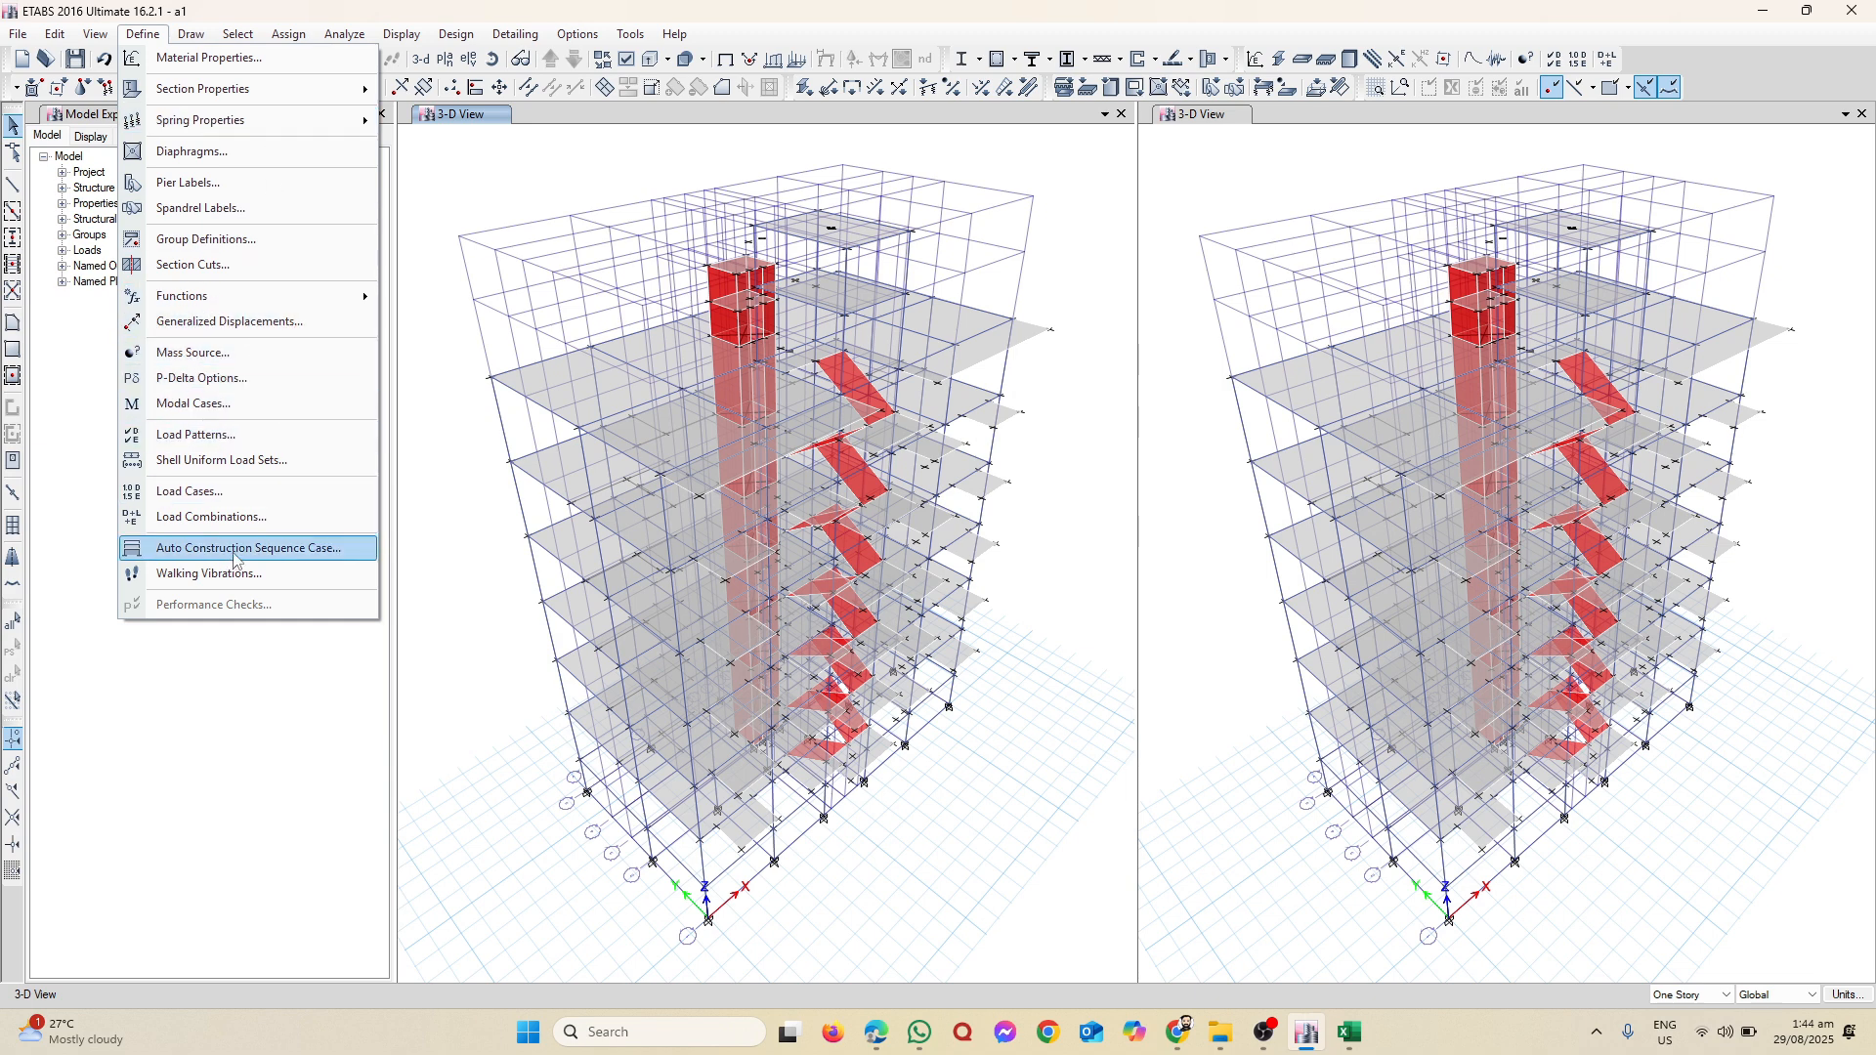
{"action": "left_click", "coordinate": [226, 434]}
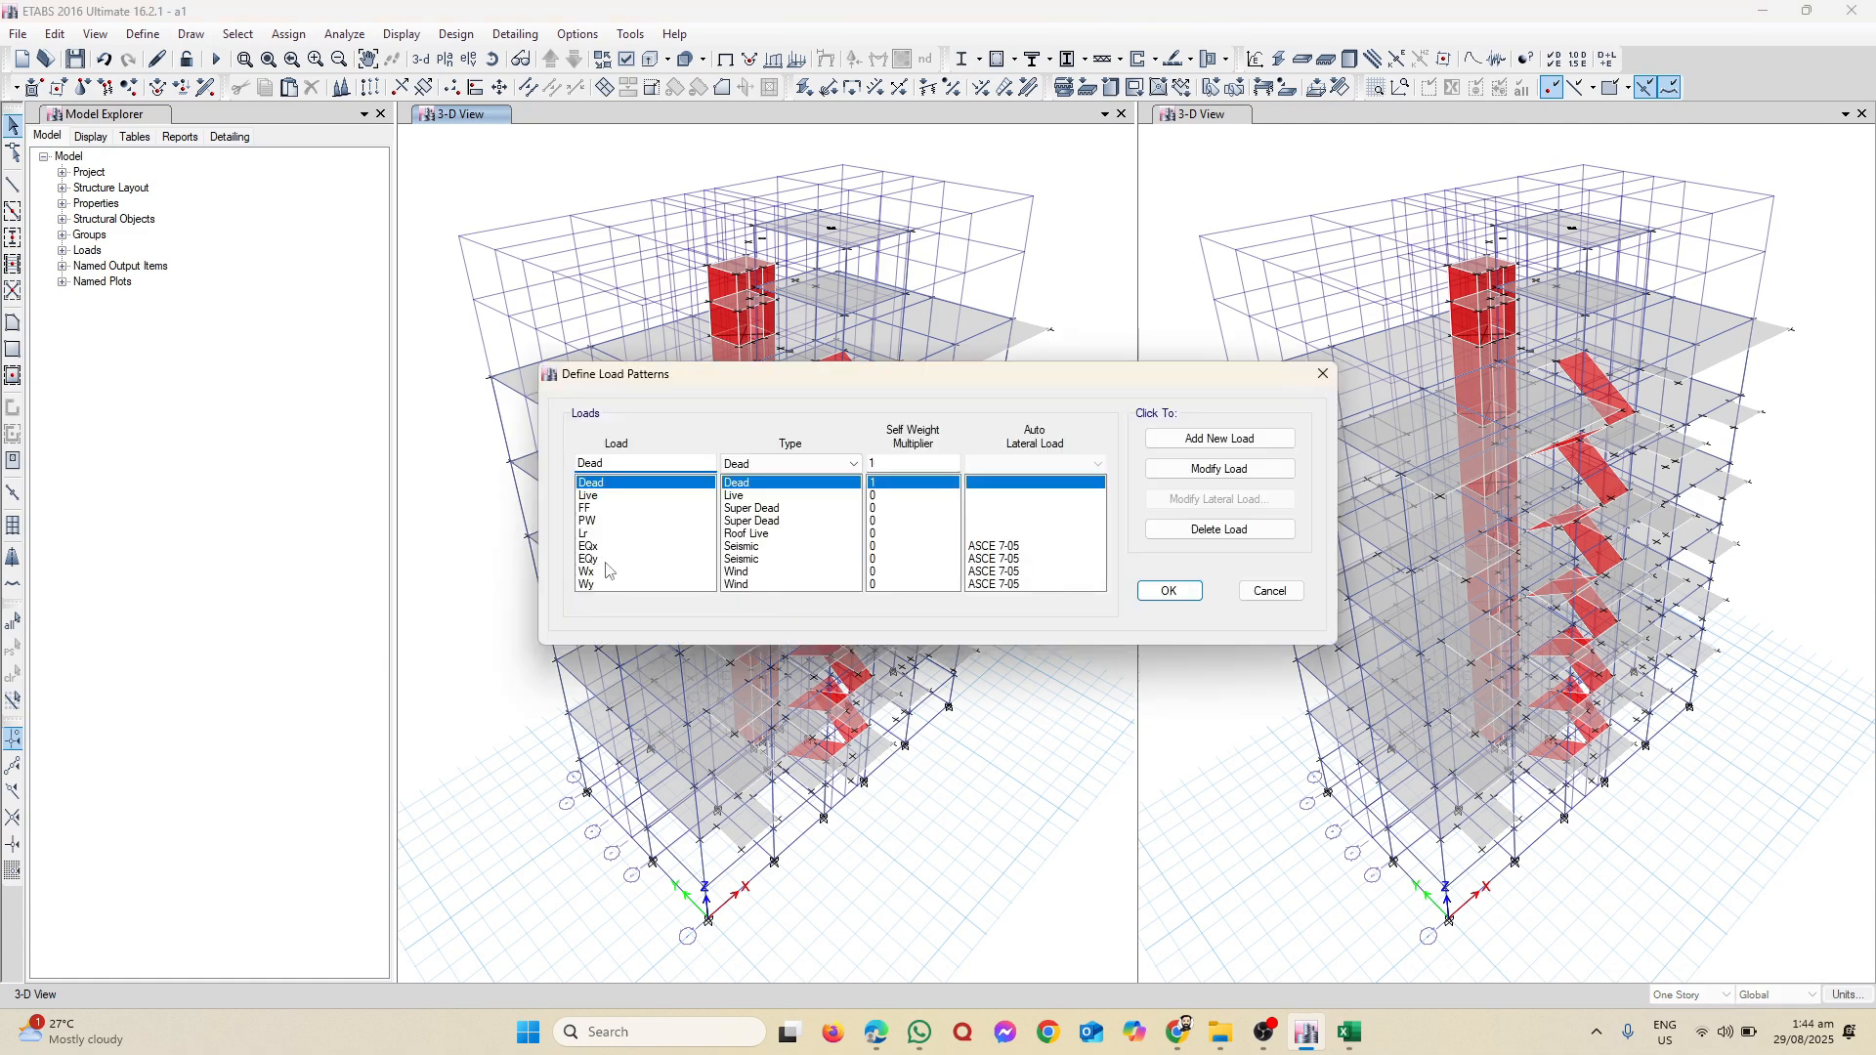
{"action": "left_click", "coordinate": [610, 547]}
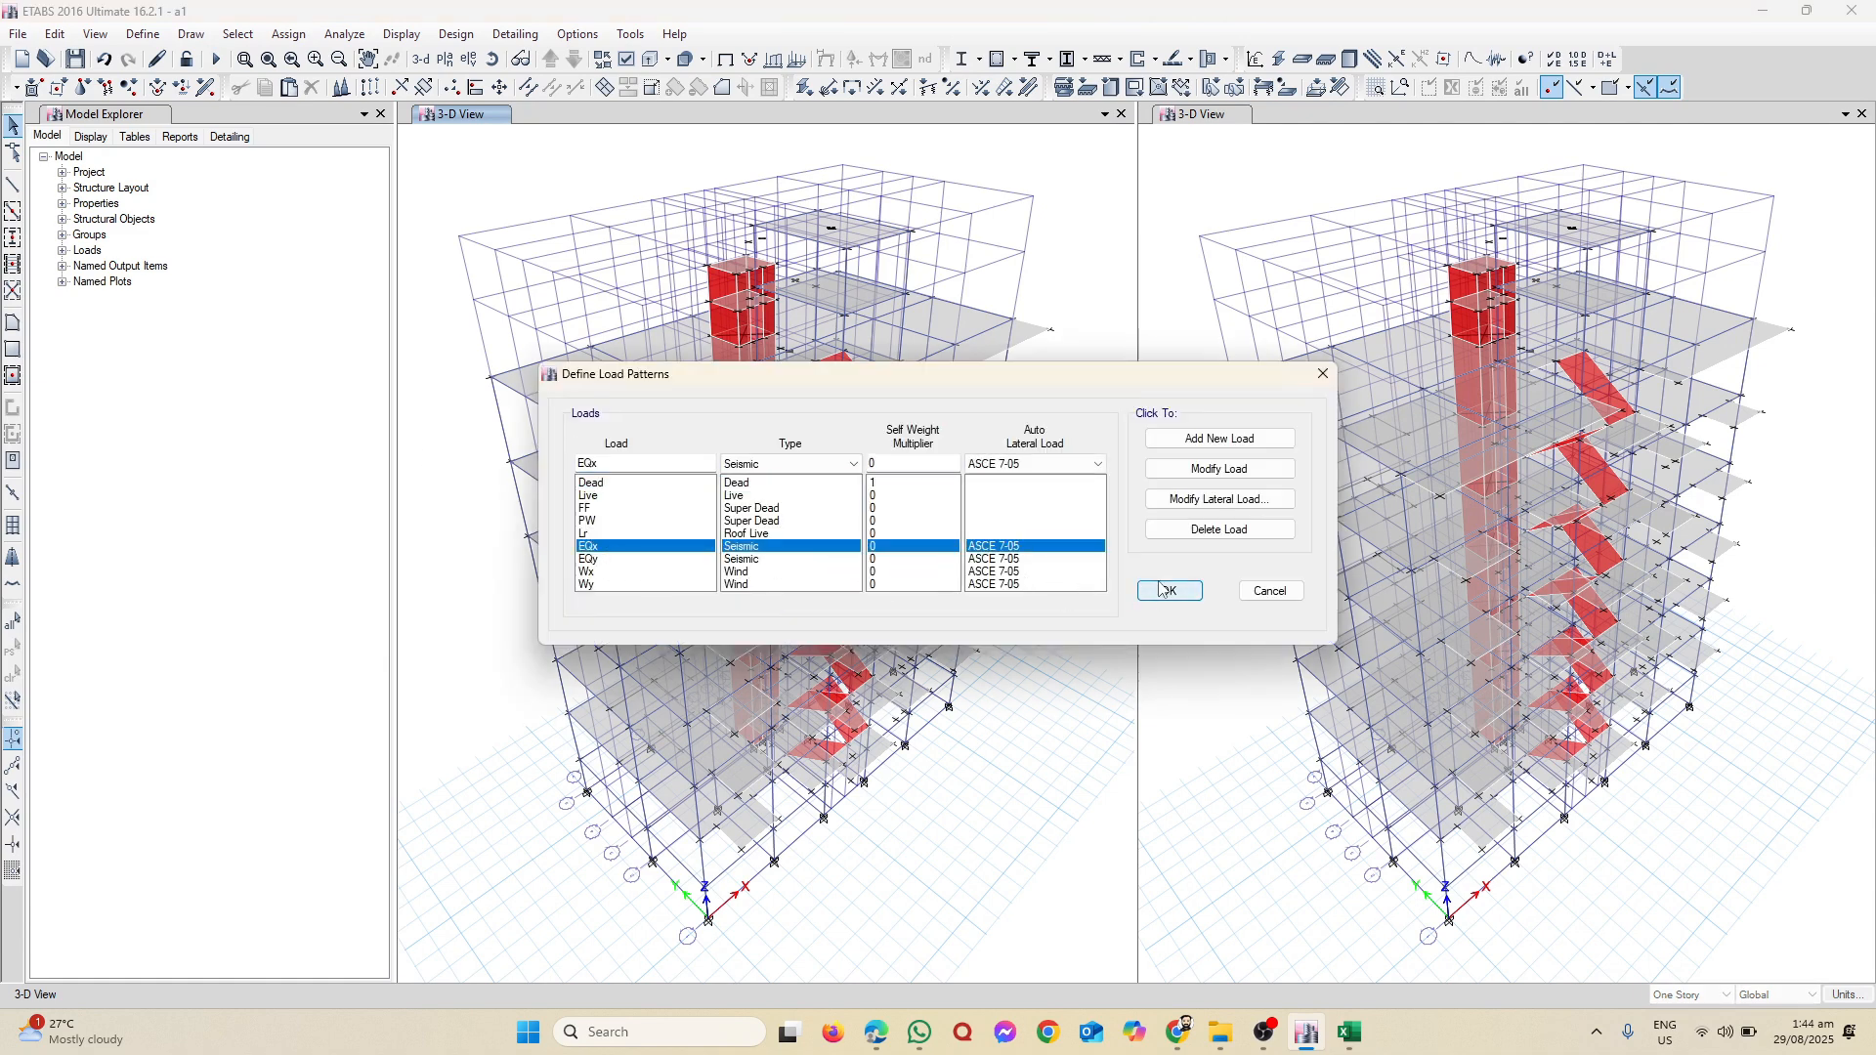
{"action": "left_click", "coordinate": [1210, 500]}
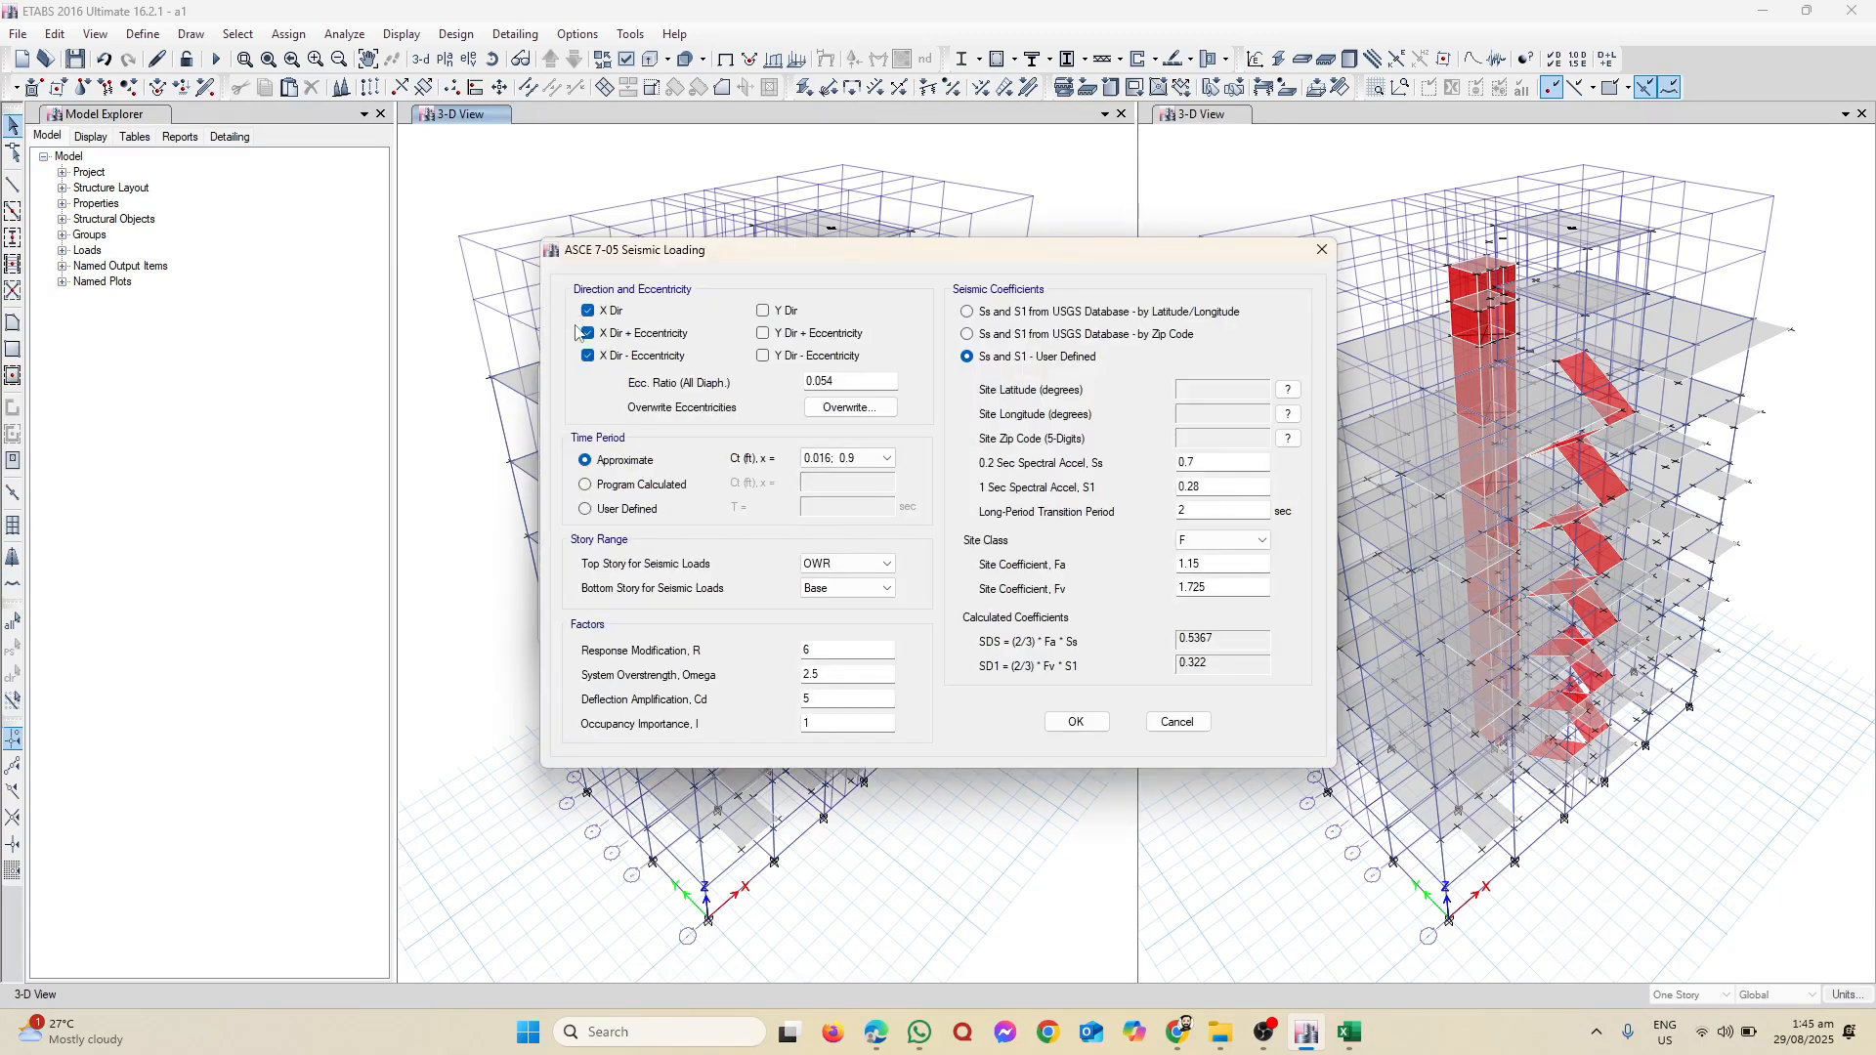
{"action": "left_click", "coordinate": [846, 383]}
{"action": "left_click", "coordinate": [839, 409]}
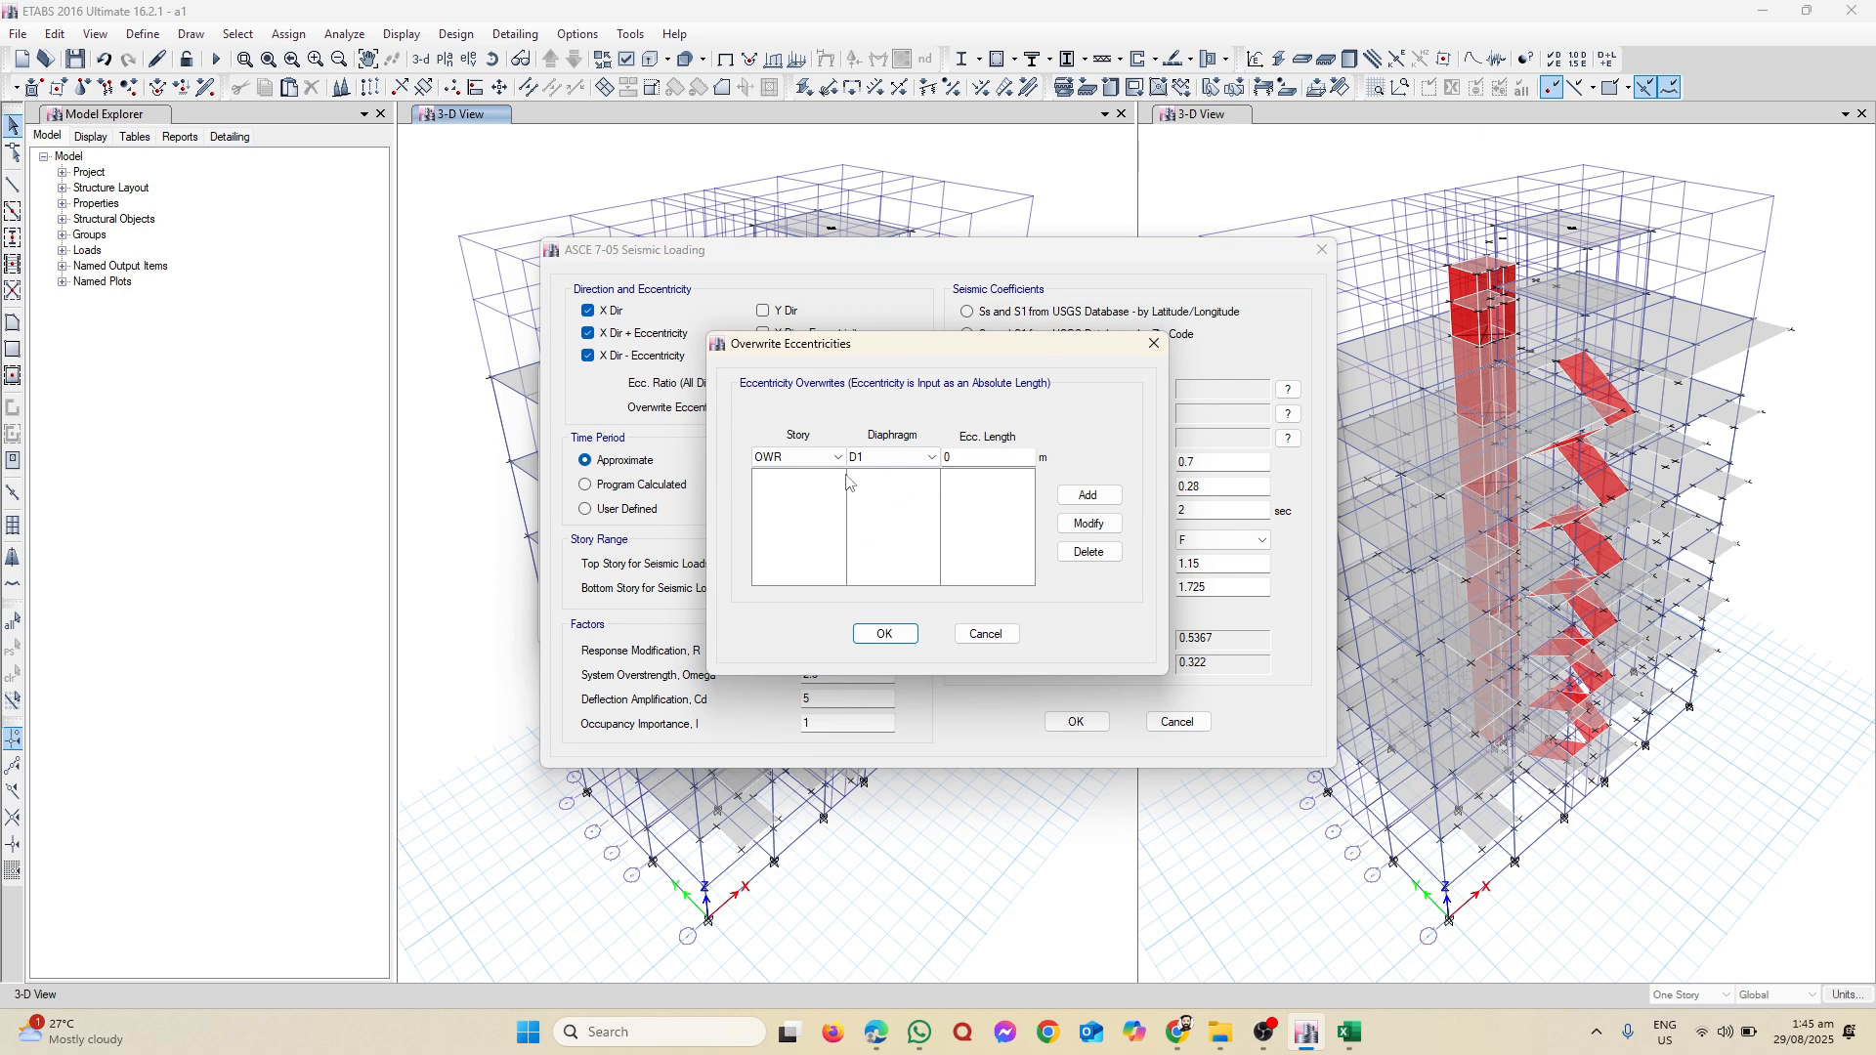
Step: Choose Story1 for the eccentricity overwrite and copy Story1's eccentricity absolute length from cell M18 of Excel's Torsional Irregularity -X sheet
{"action": "left_click", "coordinate": [811, 457]}
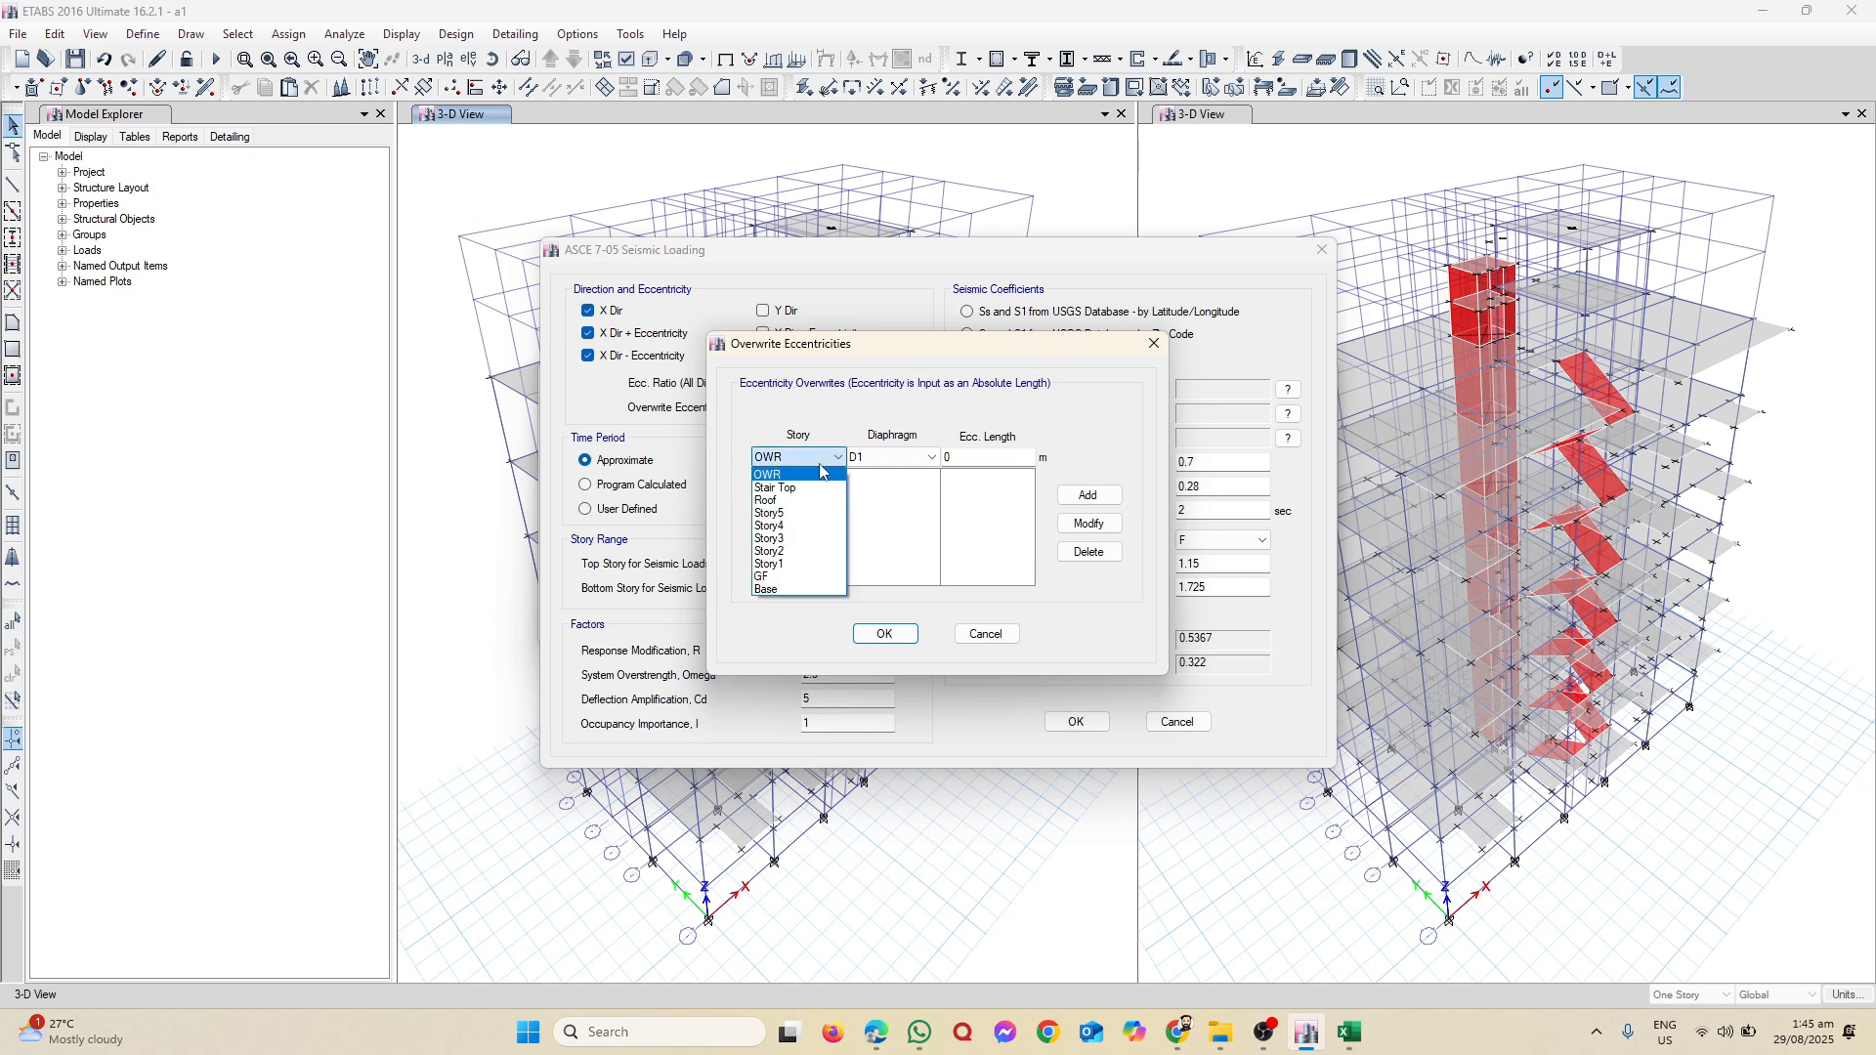
{"action": "left_click", "coordinate": [798, 567]}
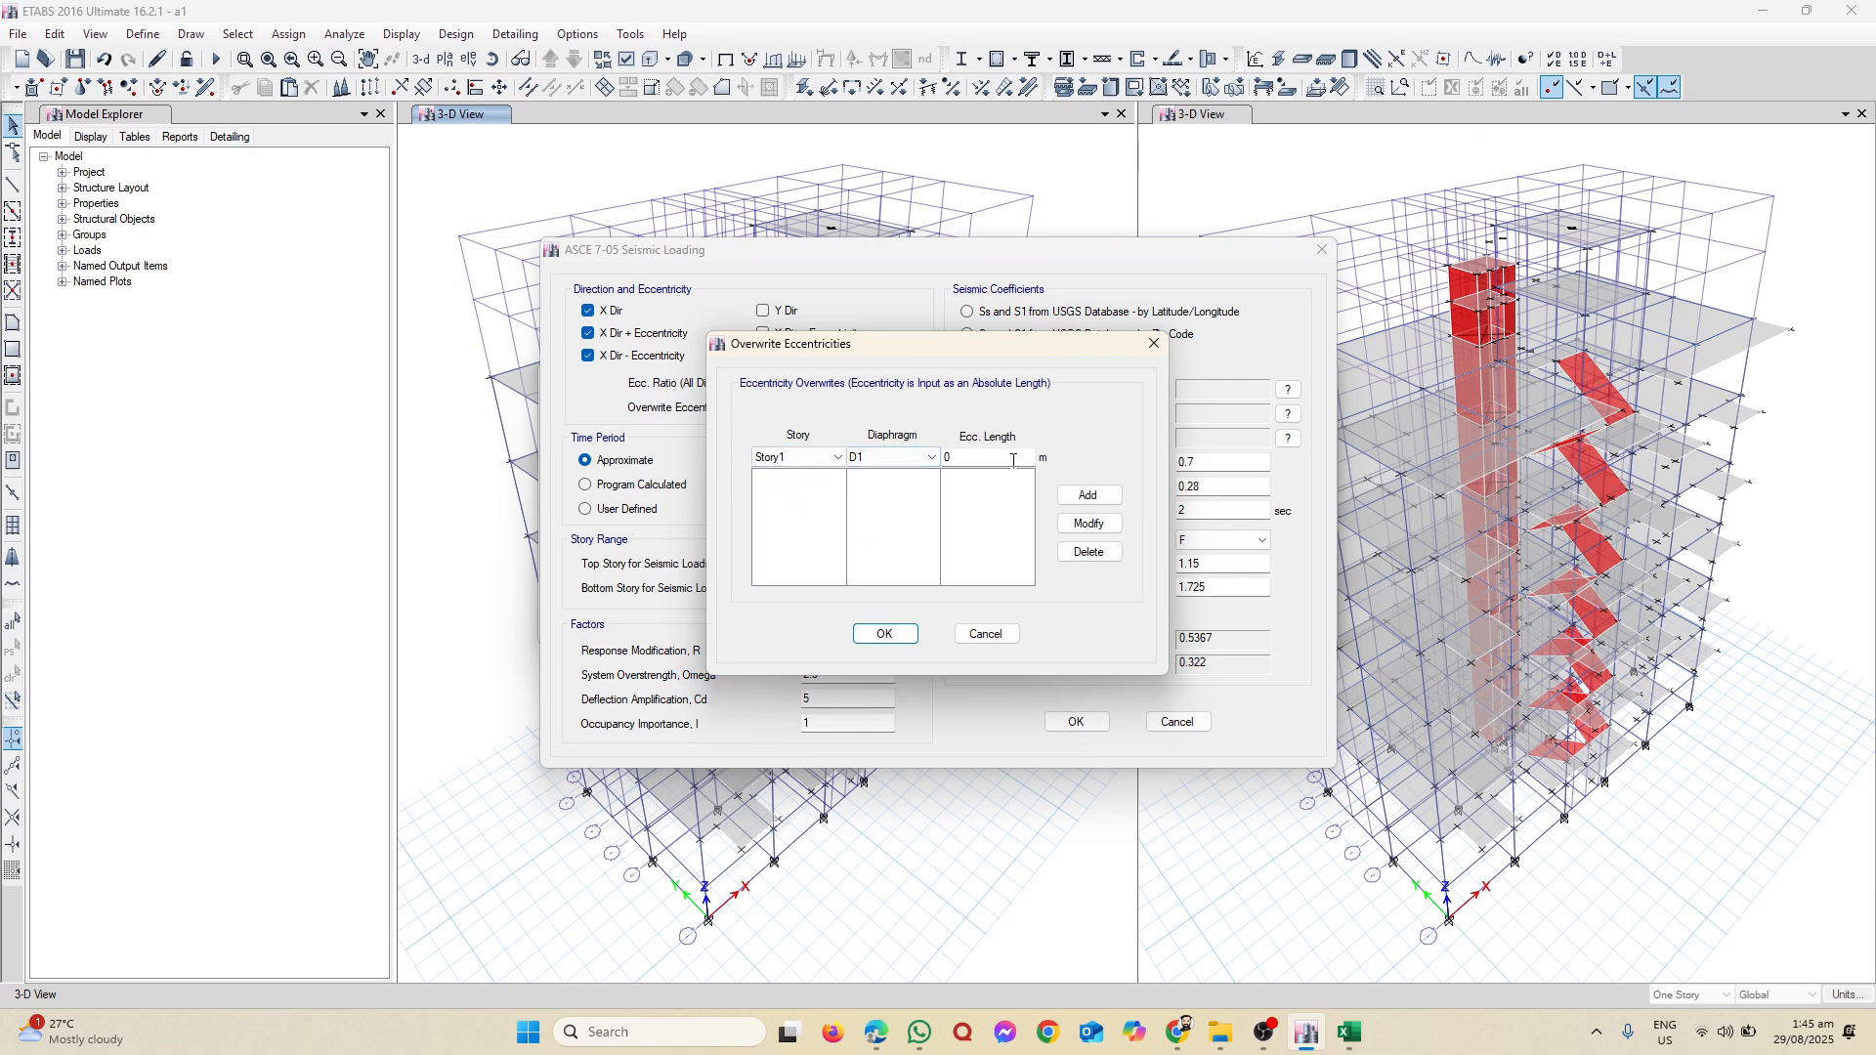
{"action": "mouse_move", "coordinate": [1329, 1048]}
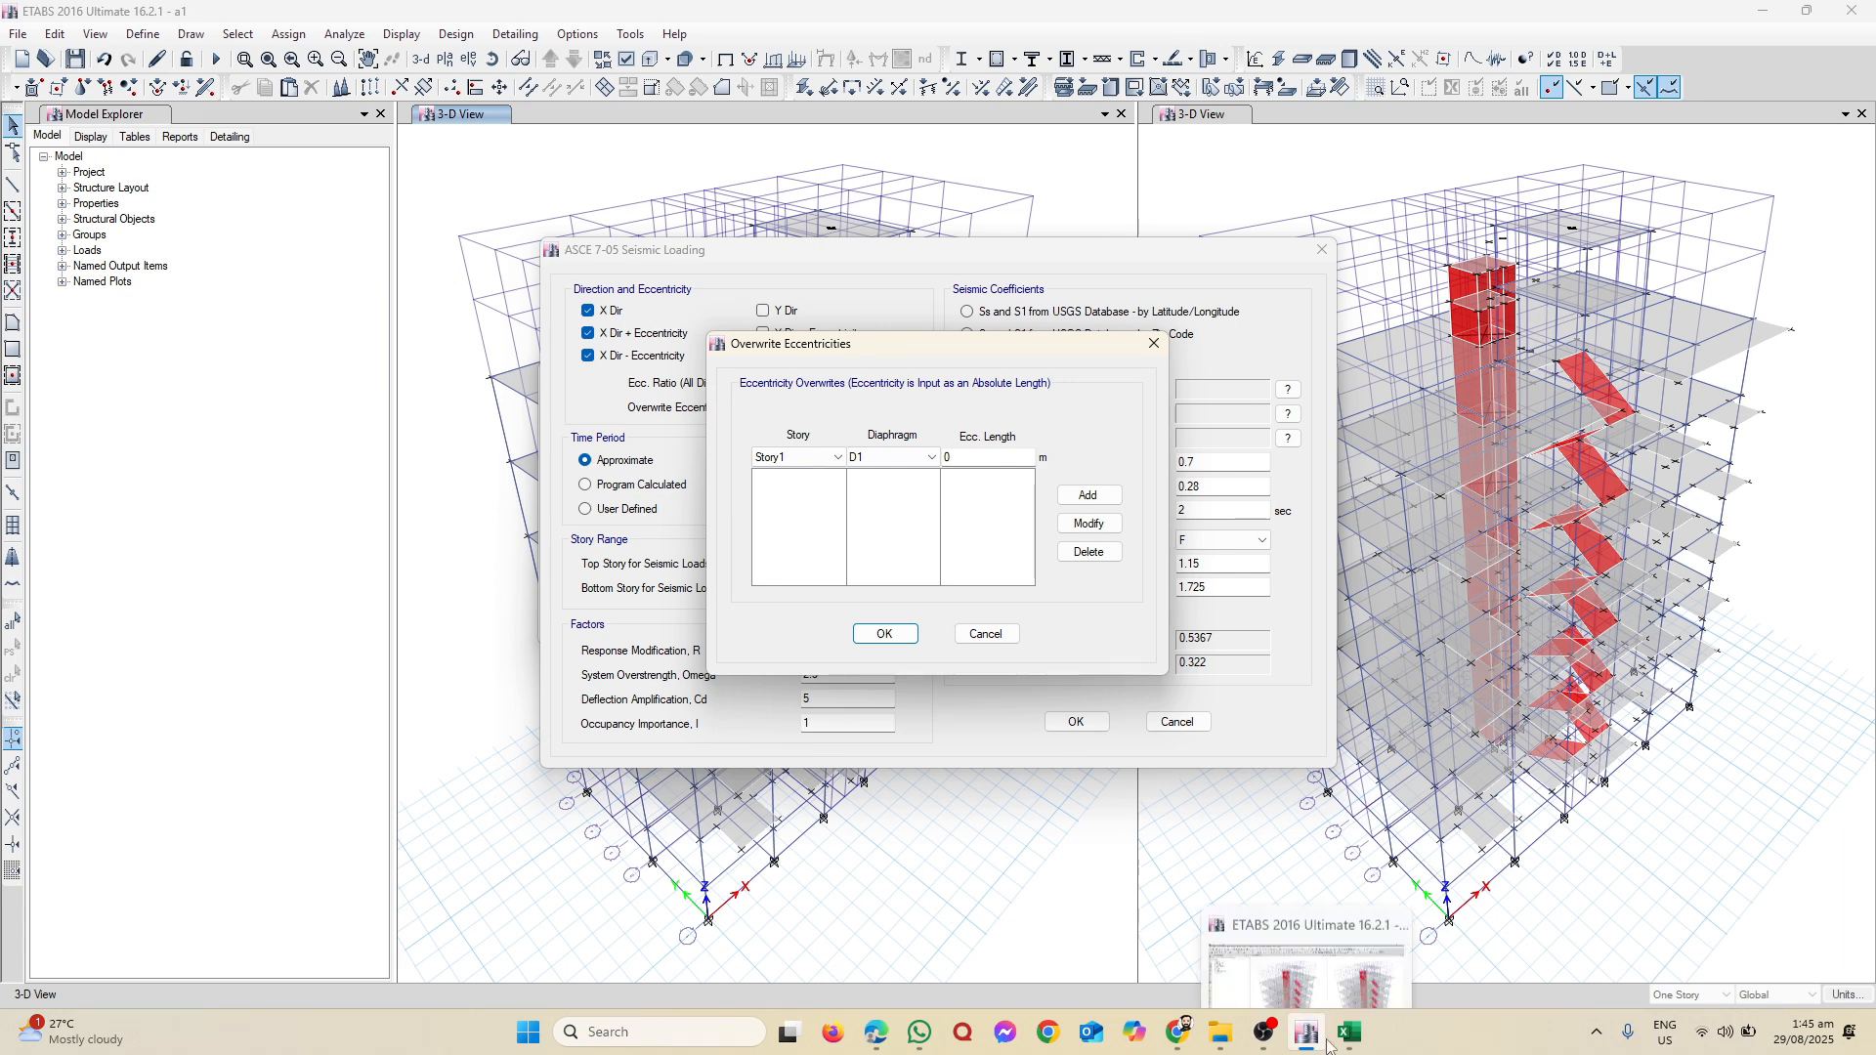
{"action": "left_click", "coordinate": [1261, 934]}
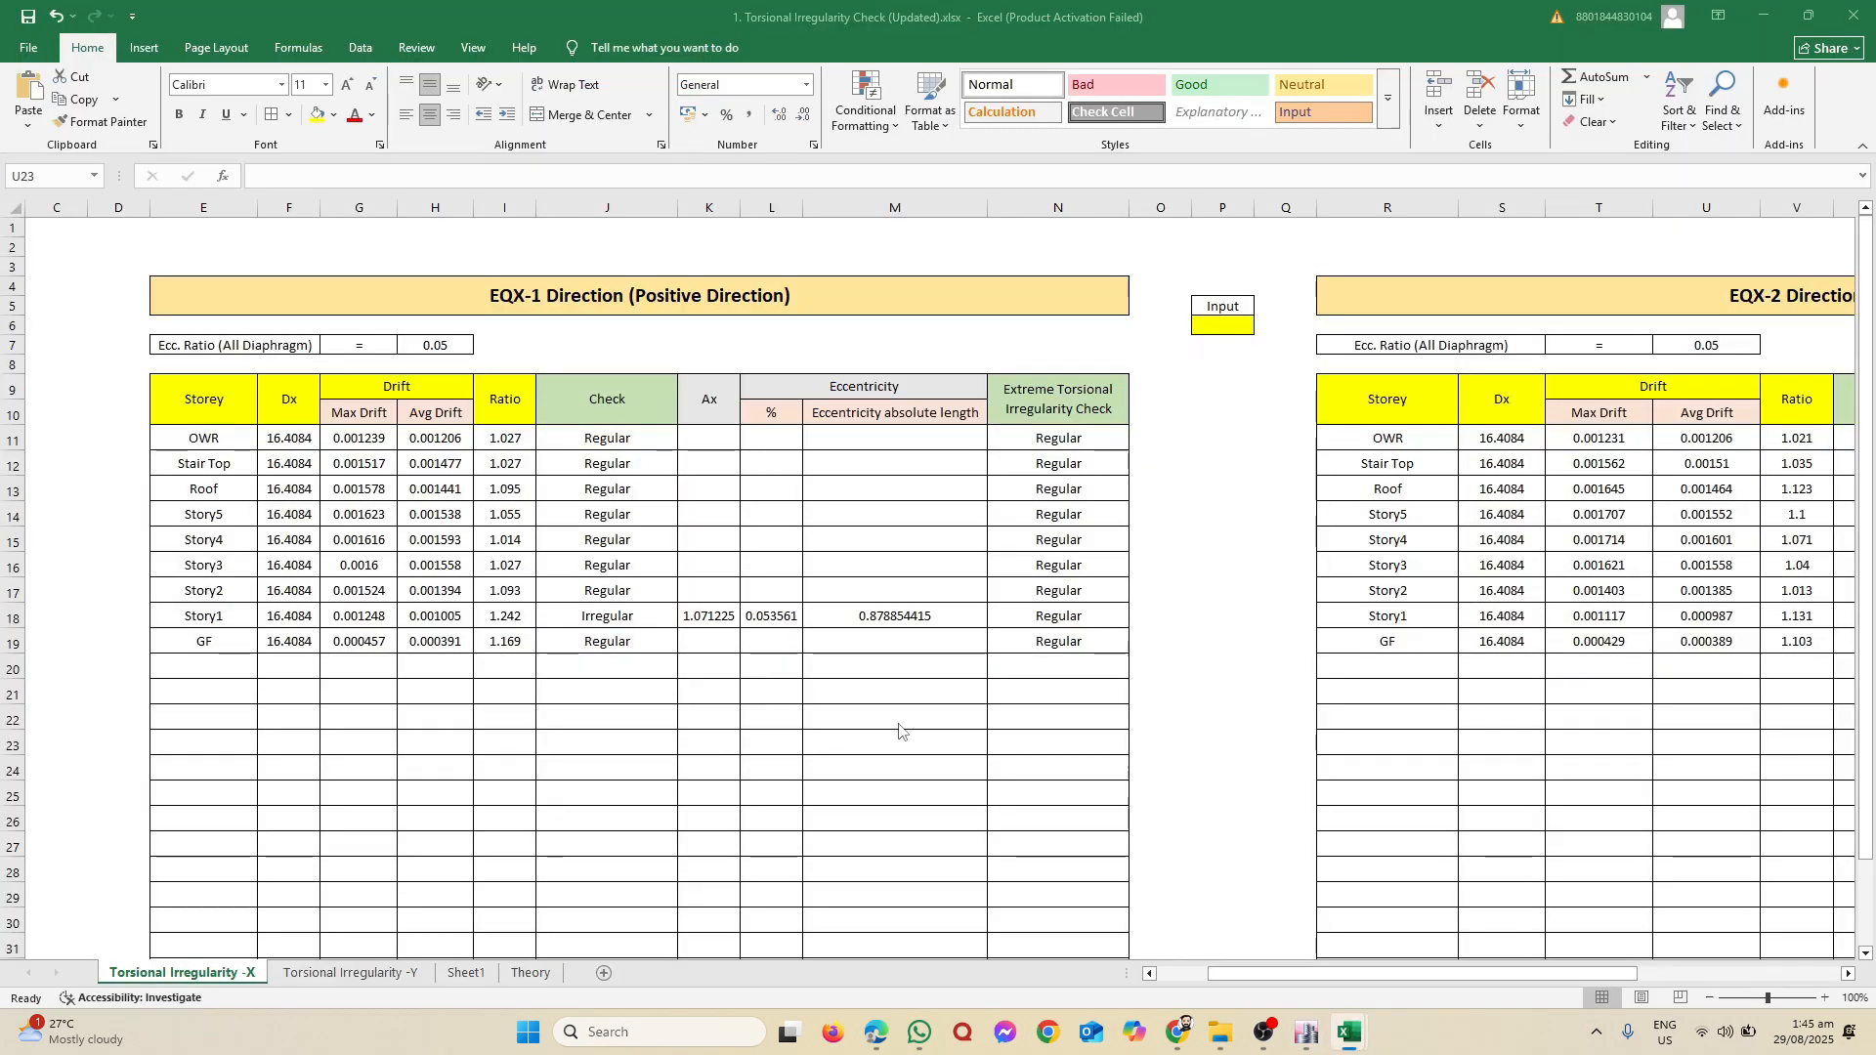
{"action": "left_click", "coordinate": [892, 618]}
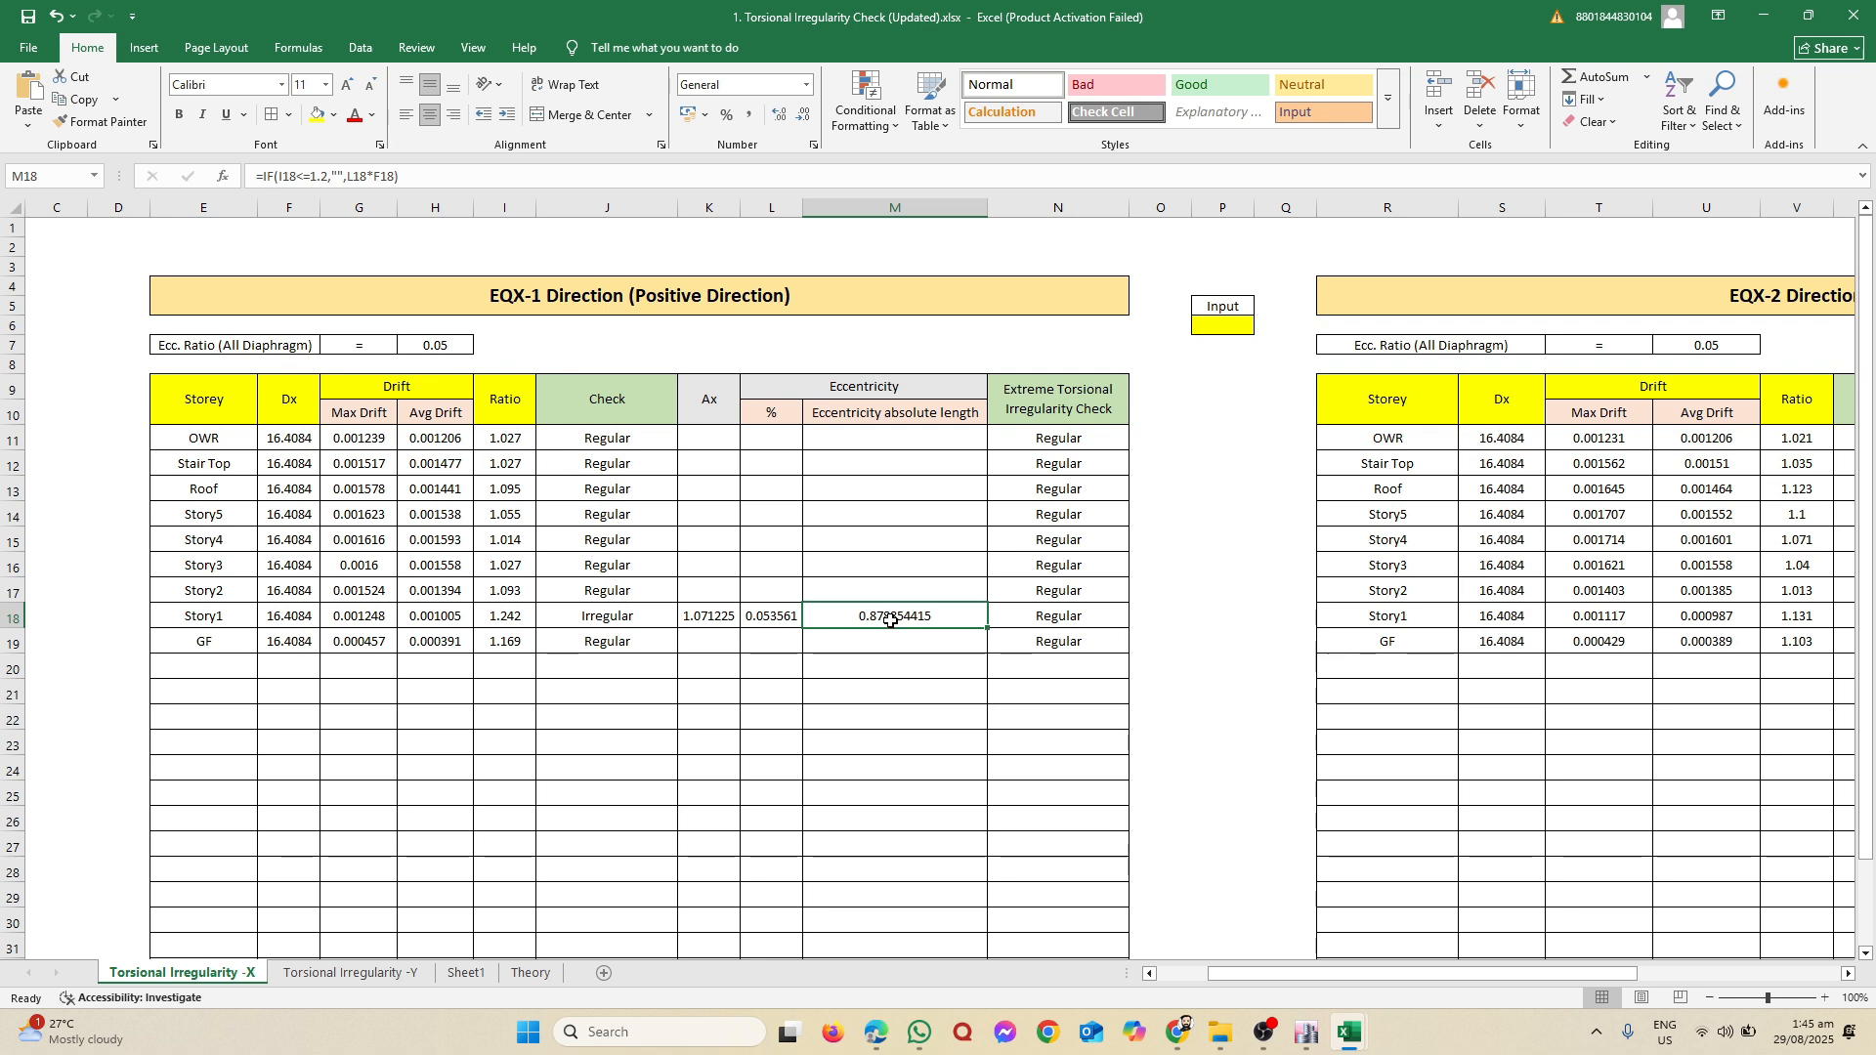
{"action": "right_click", "coordinate": [892, 619]}
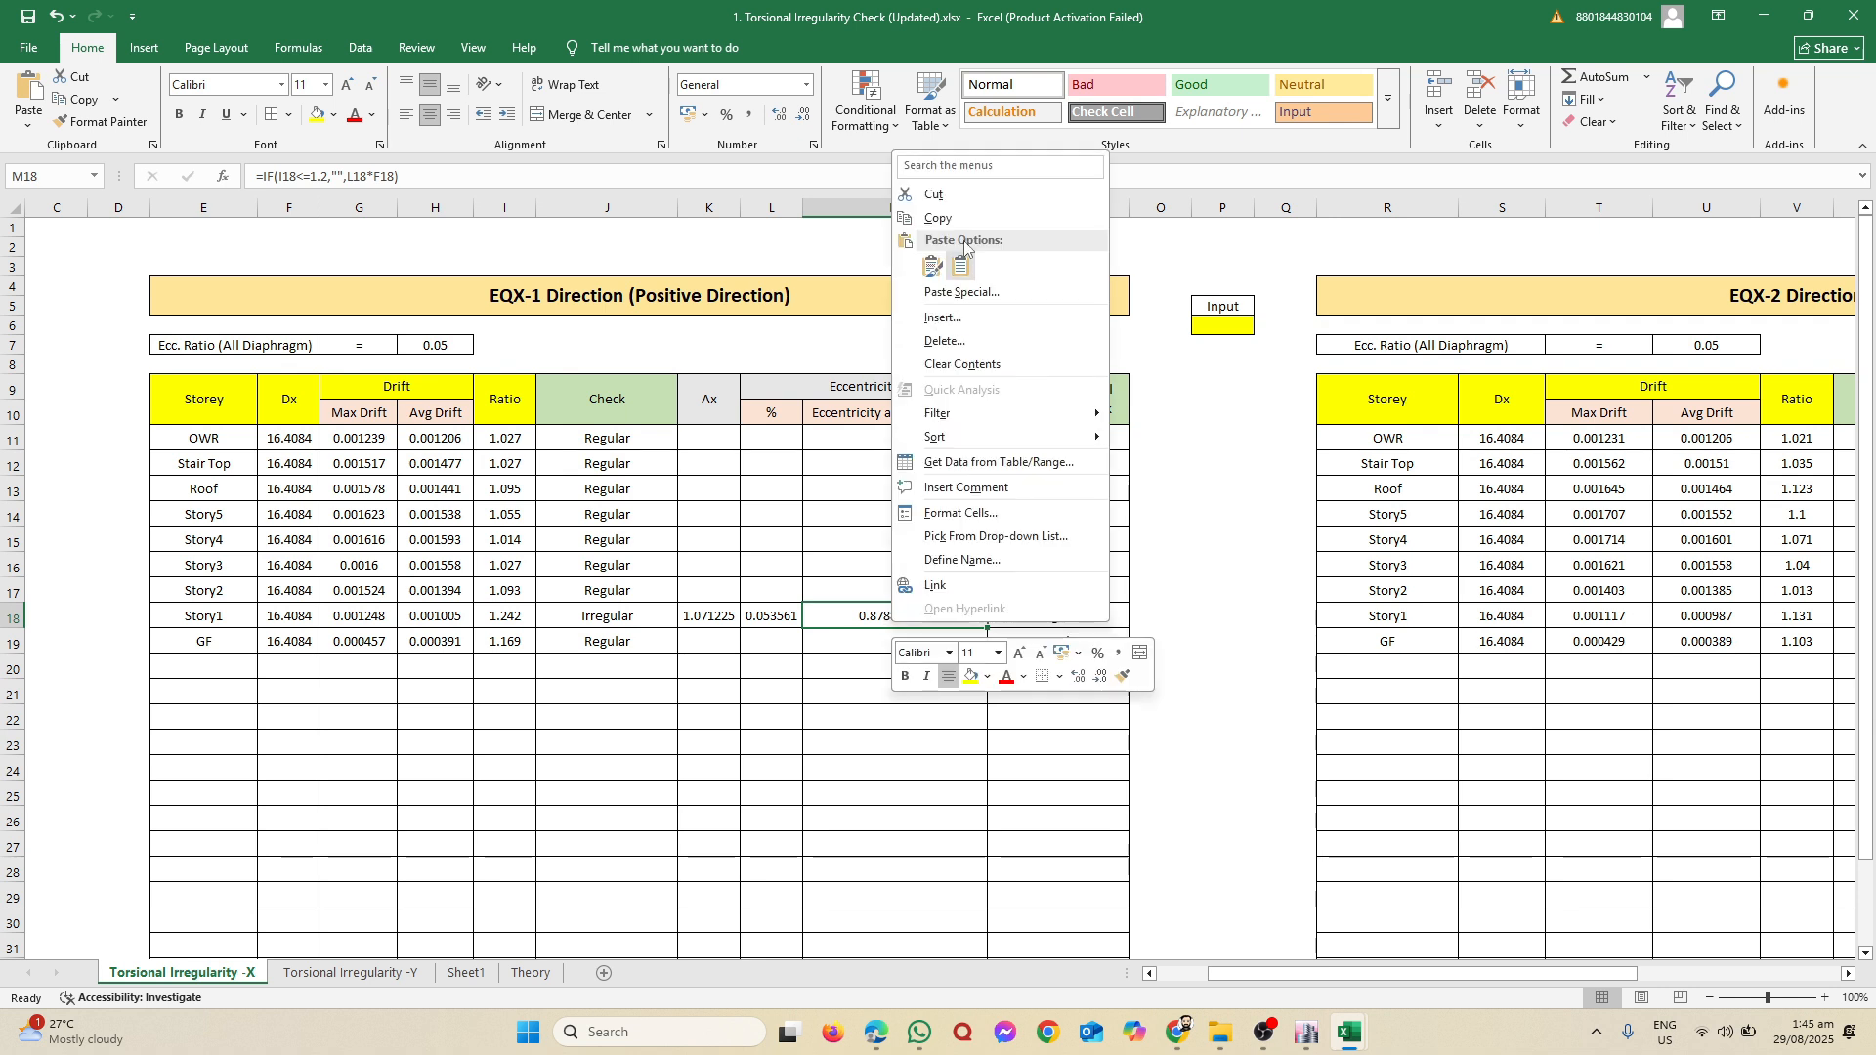
{"action": "key", "text": "Escape"}
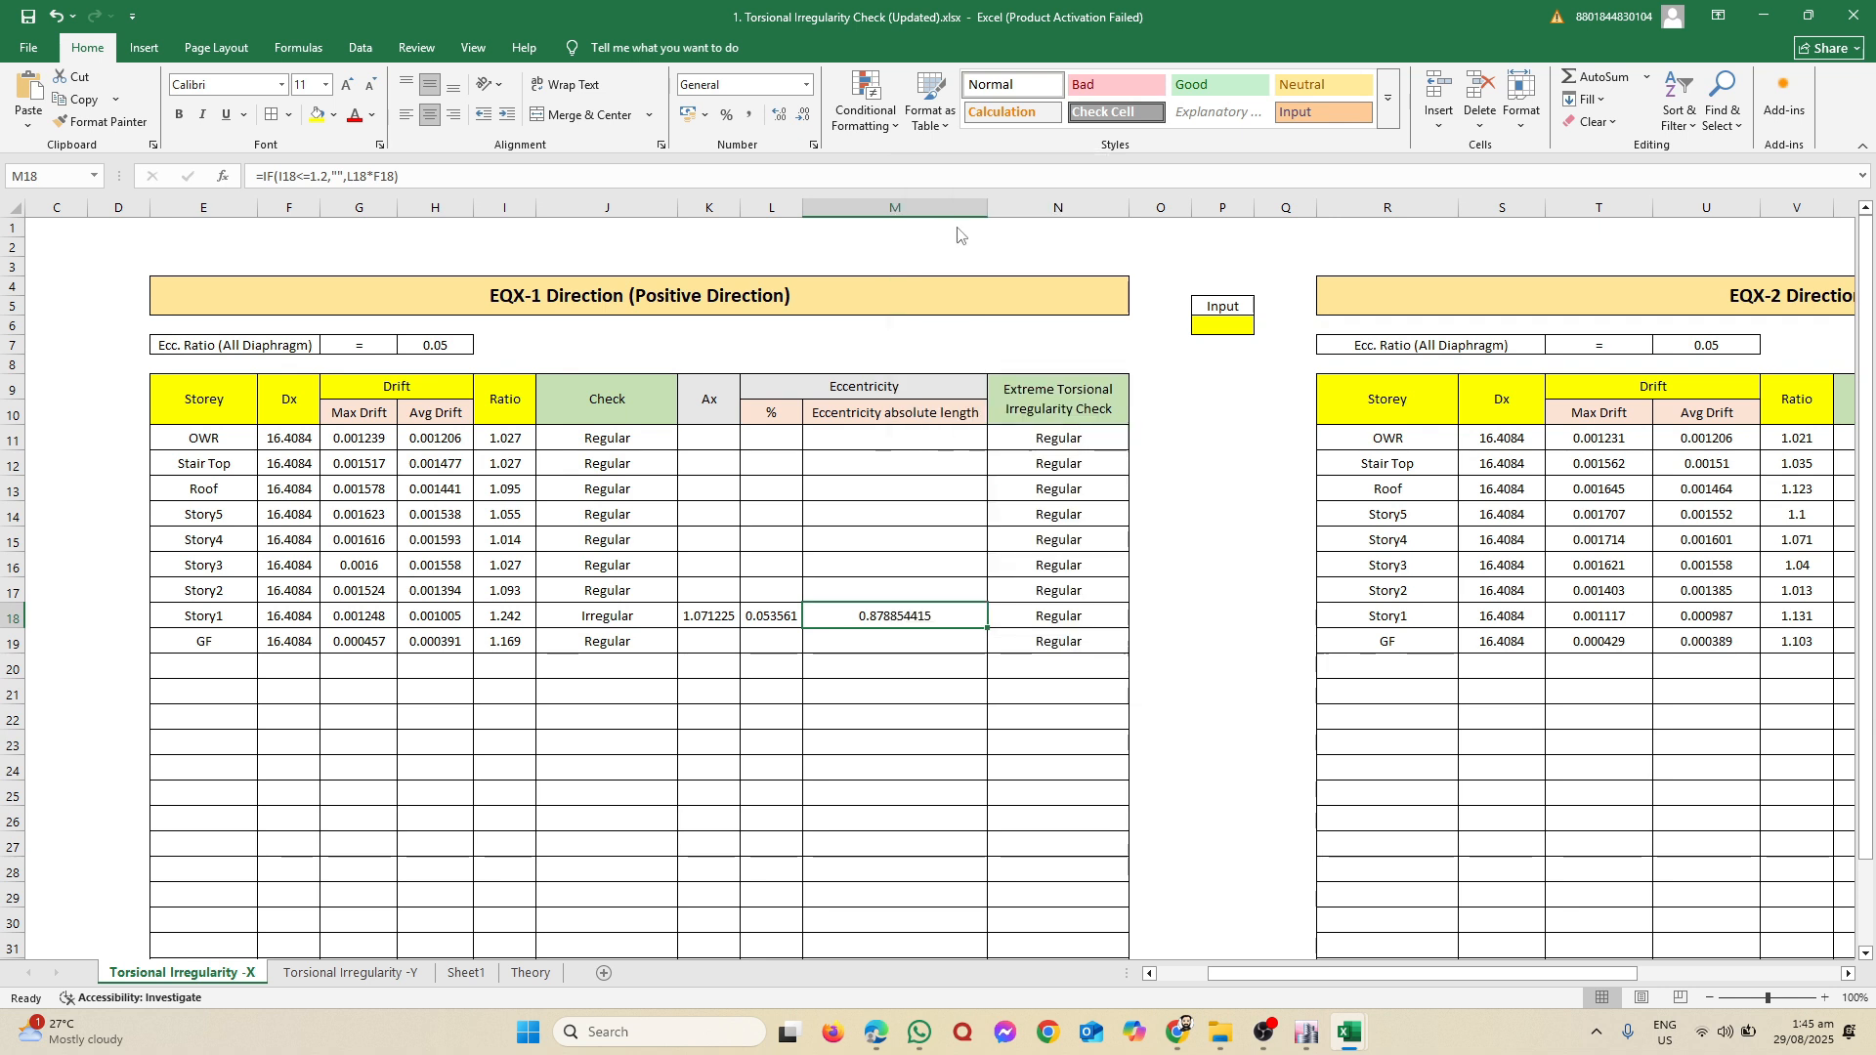
{"action": "key", "text": "ctrl+c"}
Step: In ETABS, paste 0.878854415 m as the eccentricity length, add the overwrite for Story1 with diaphragm D1, and accept it
{"action": "mouse_move", "coordinate": [1306, 1043]}
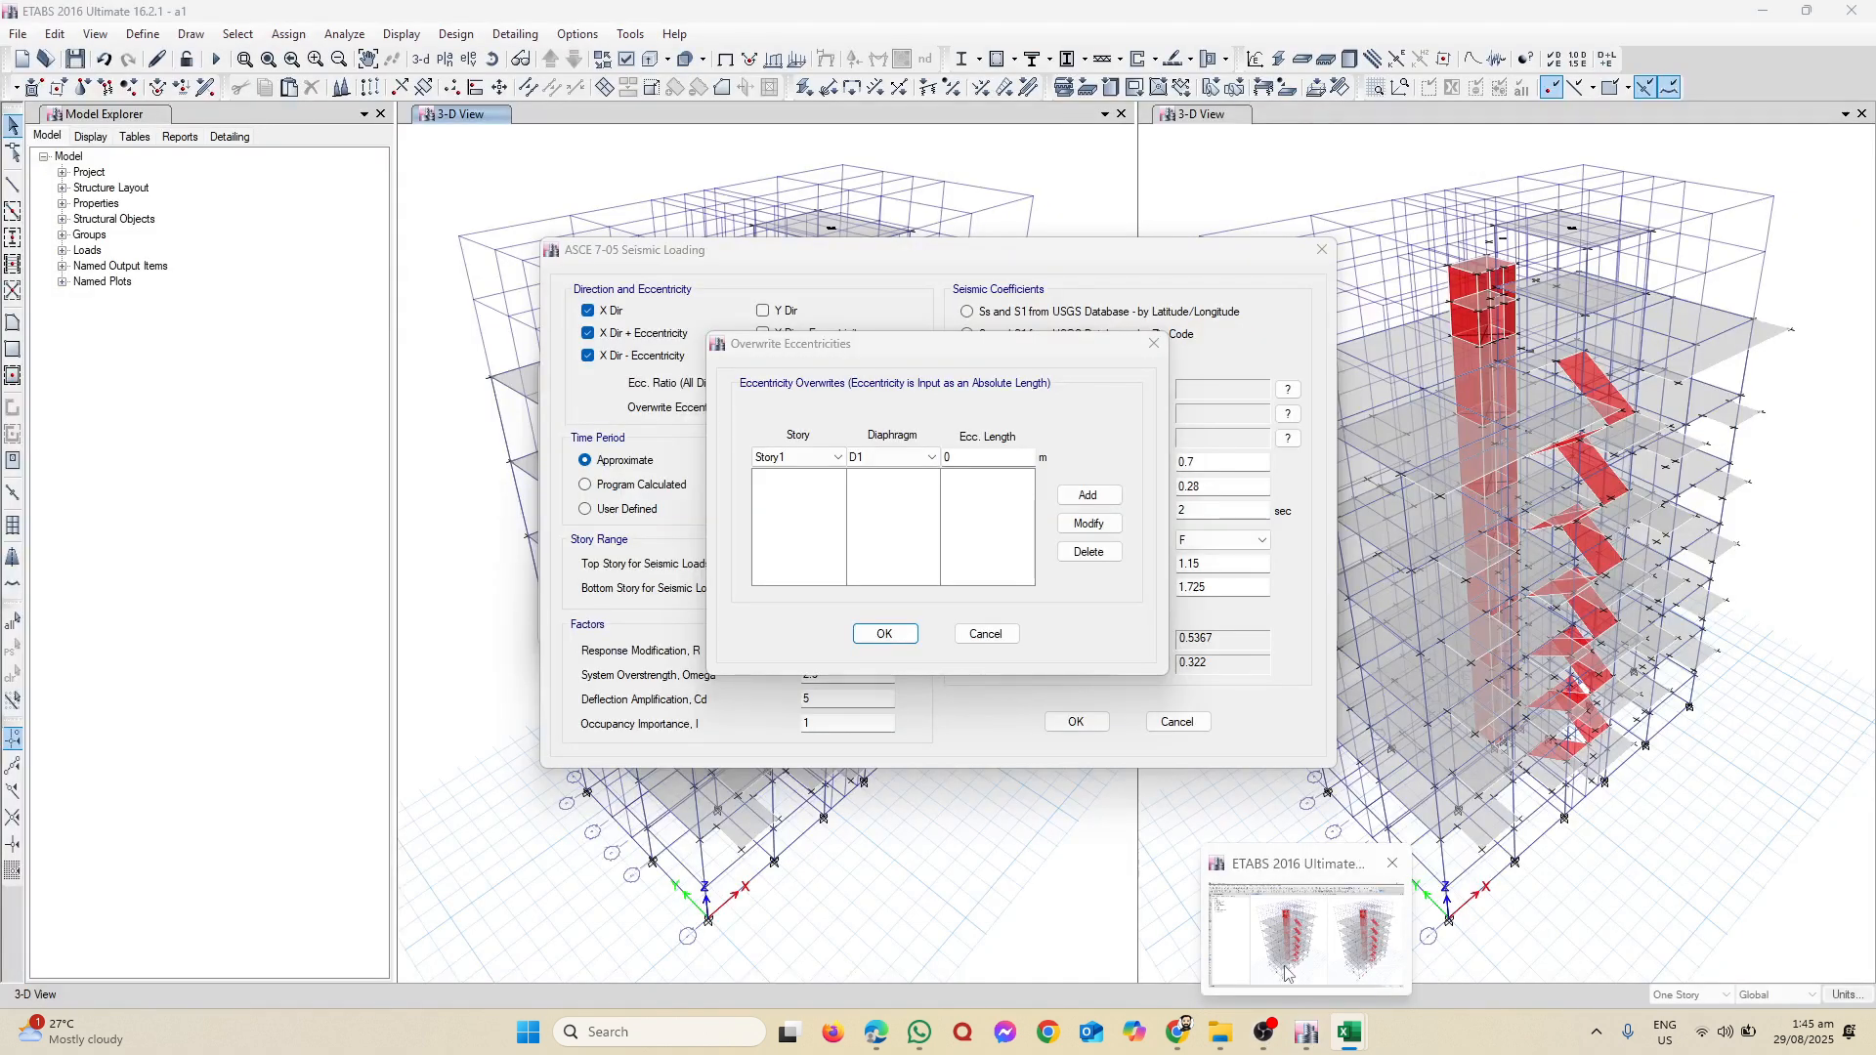
{"action": "left_click", "coordinate": [1286, 974]}
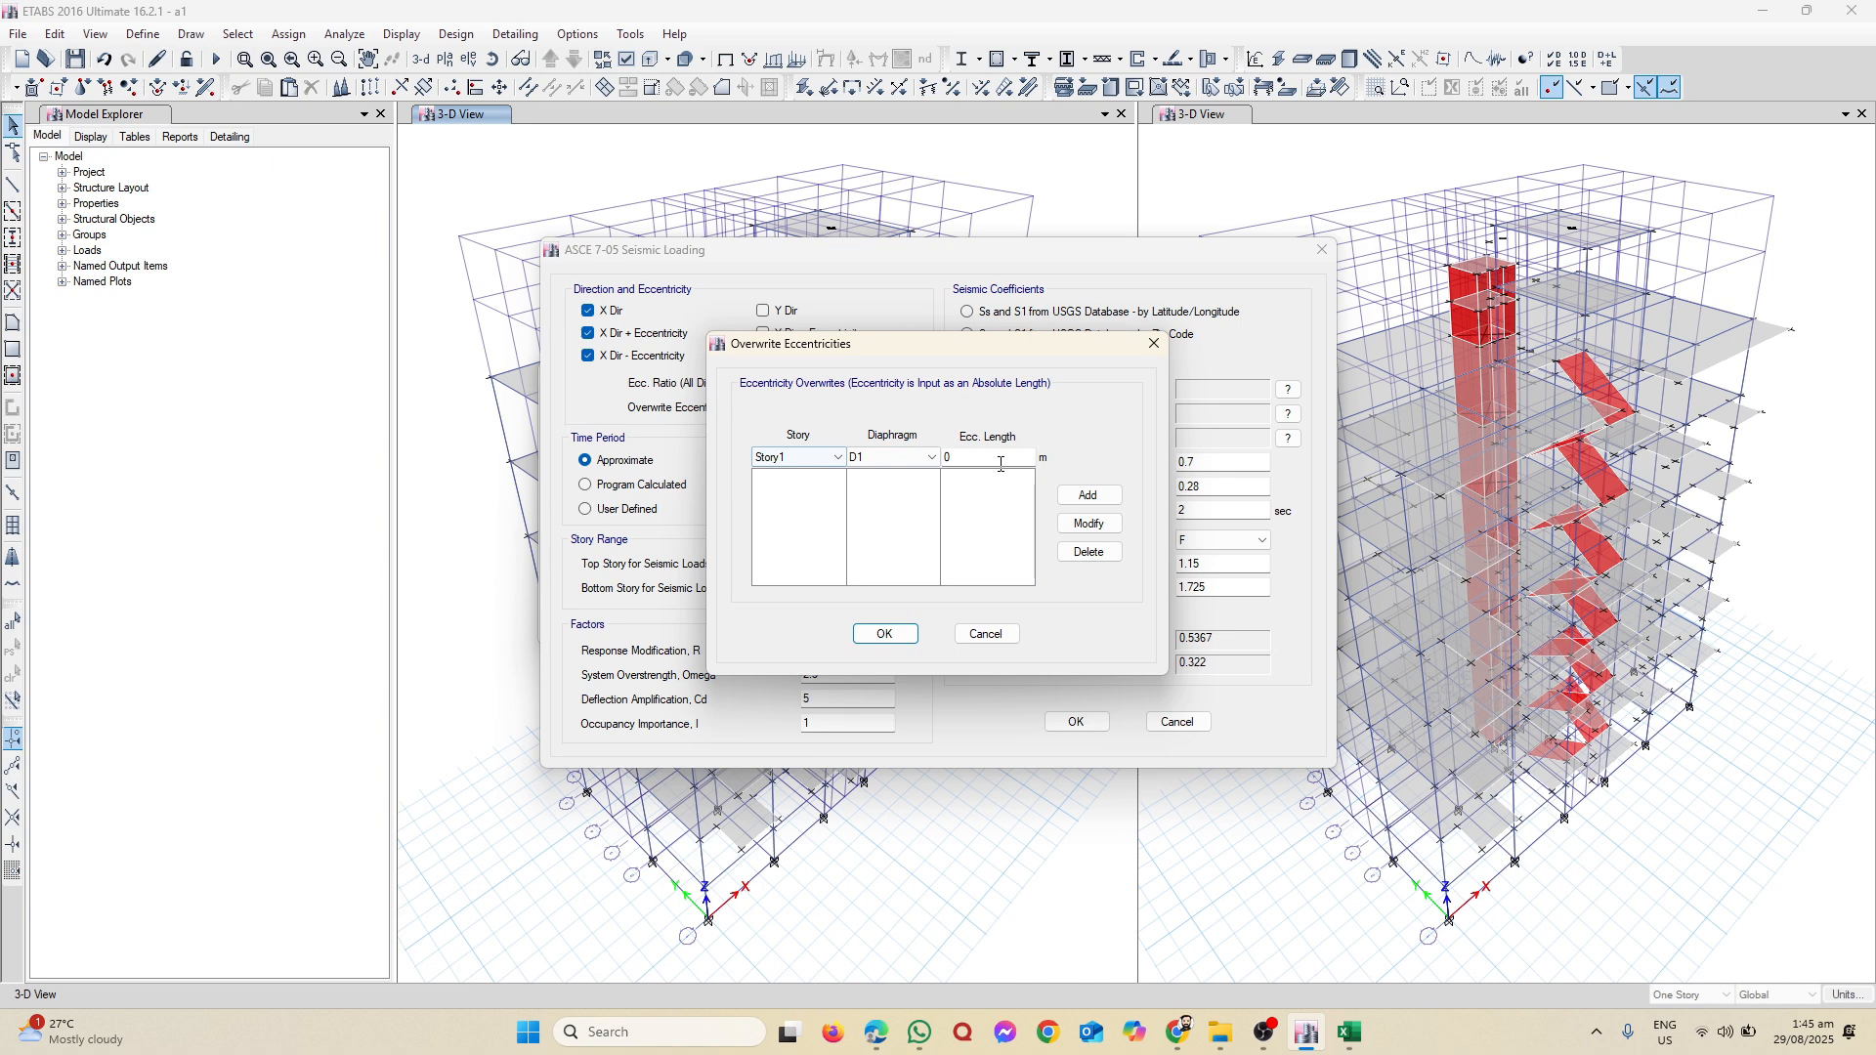
{"action": "left_click", "coordinate": [1001, 464]}
{"action": "key", "text": "ctrl+v"}
{"action": "left_click", "coordinate": [1068, 499]}
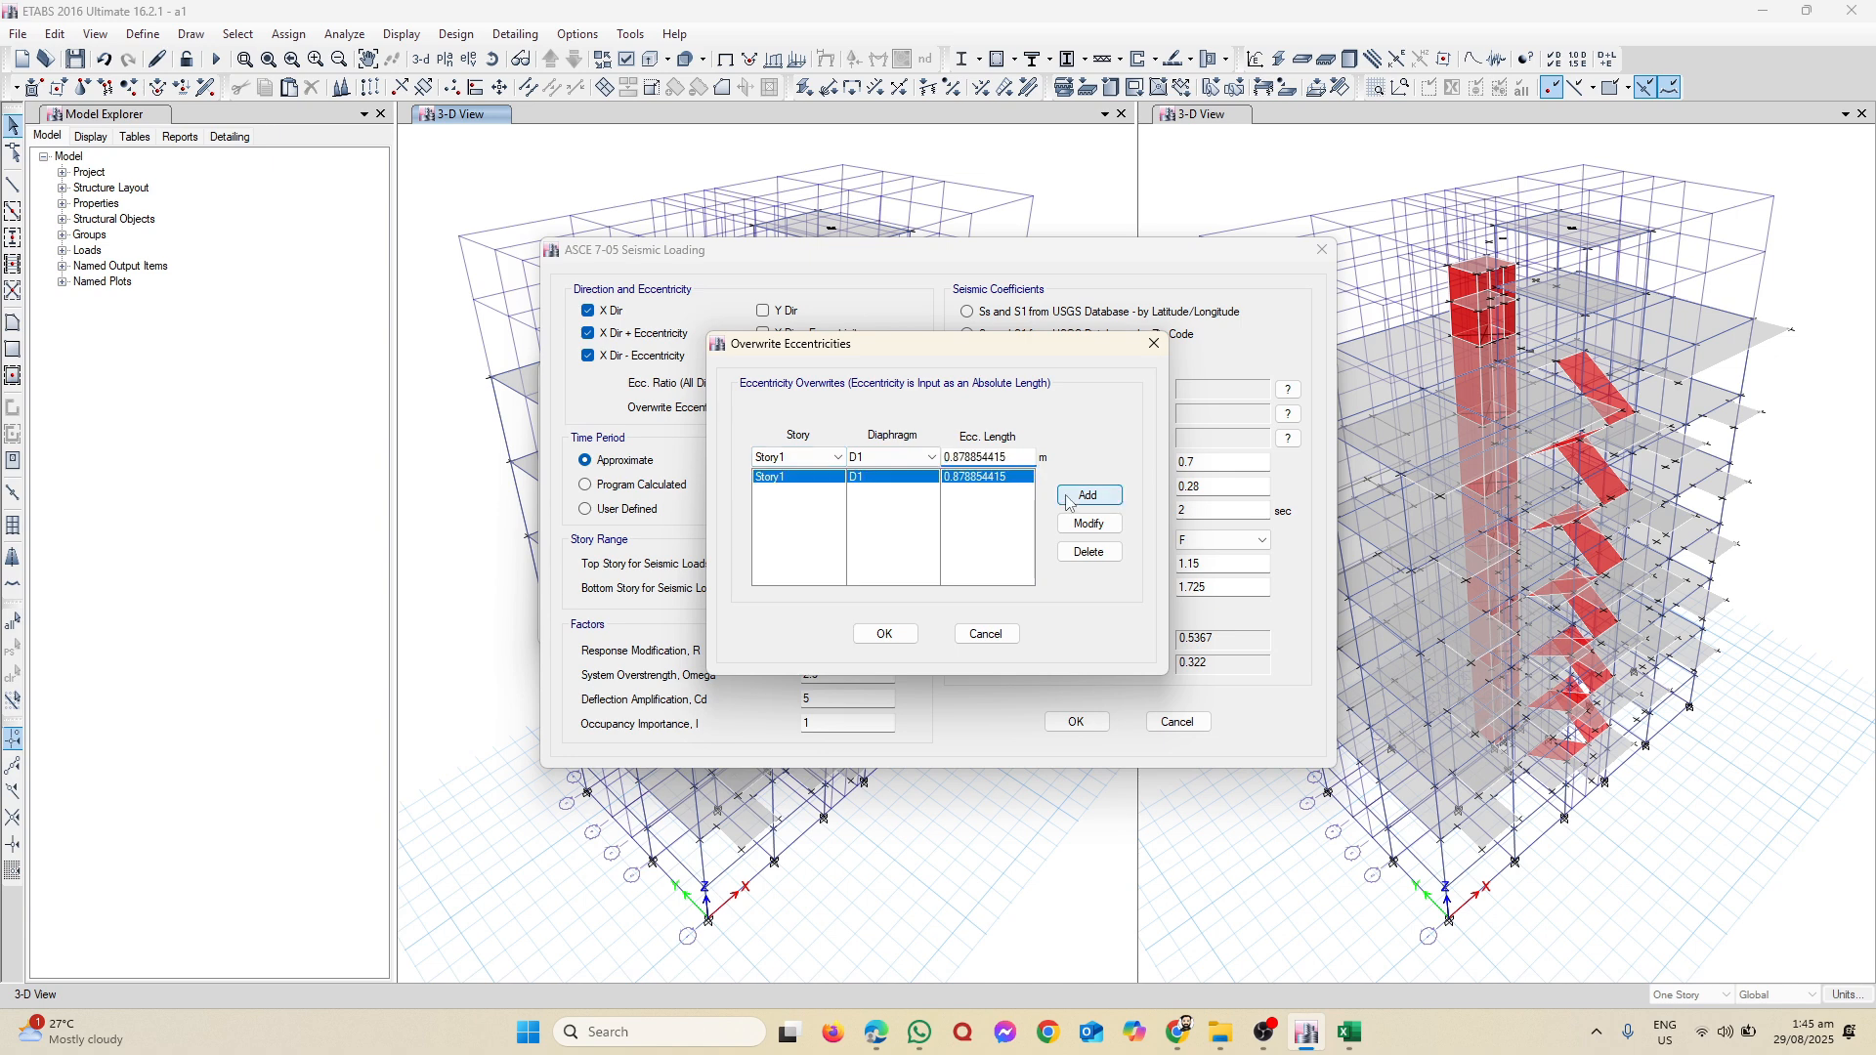
{"action": "left_click", "coordinate": [920, 459]}
{"action": "left_click", "coordinate": [912, 475]}
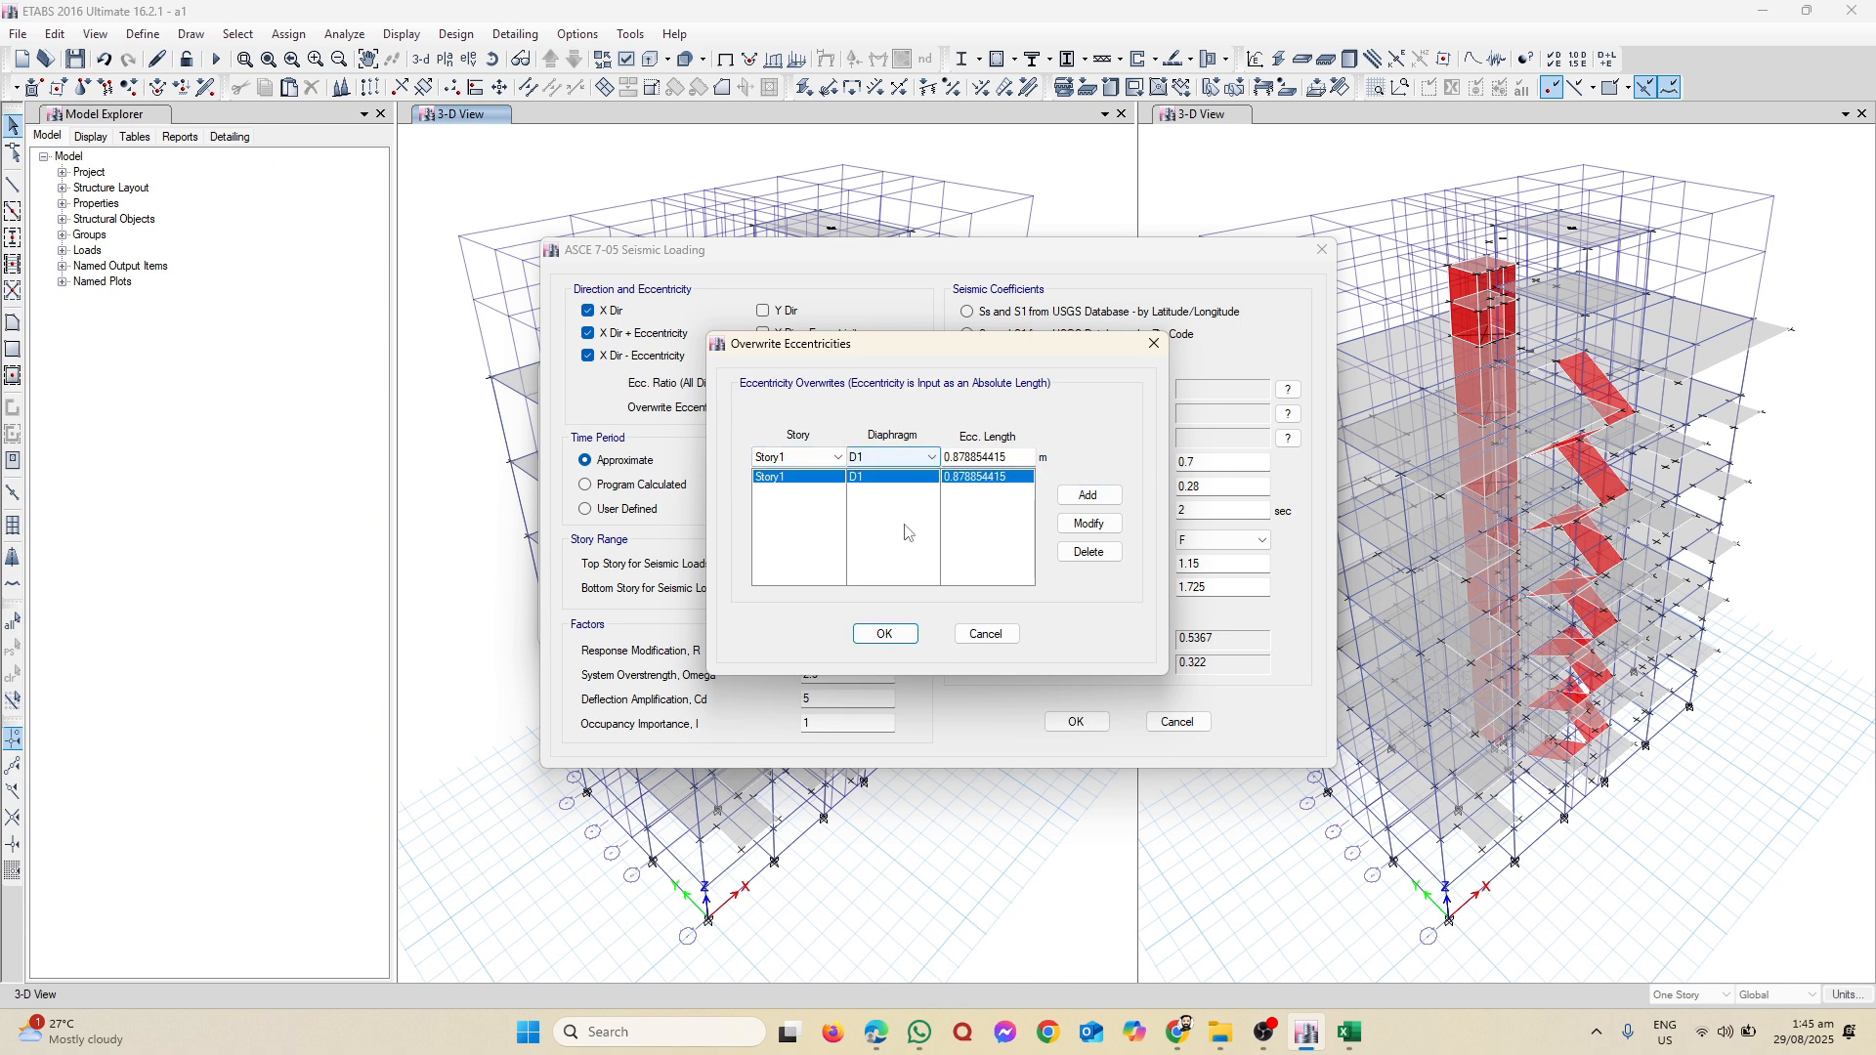
{"action": "key", "text": "Return"}
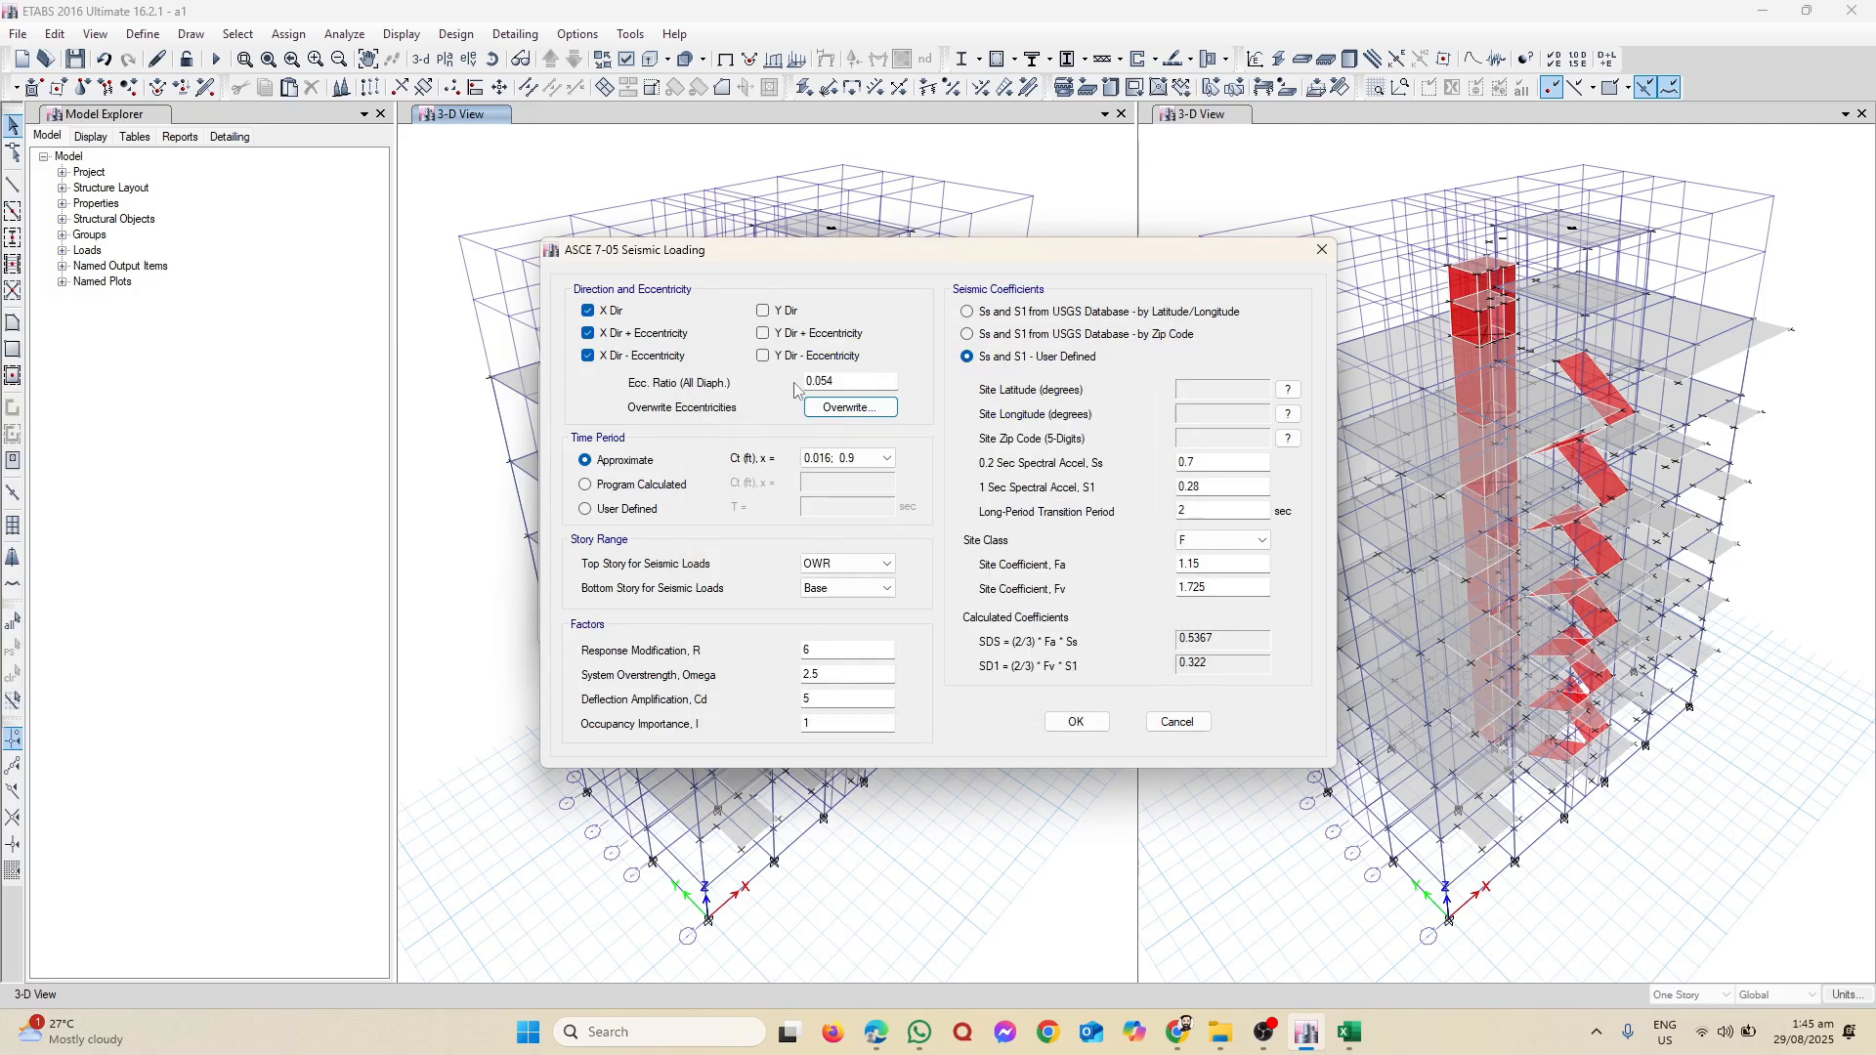
Step: Recheck the Story1 entry in the EQx eccentricity overwrites and accept the EQx seismic loading settings
{"action": "left_click", "coordinate": [846, 408]}
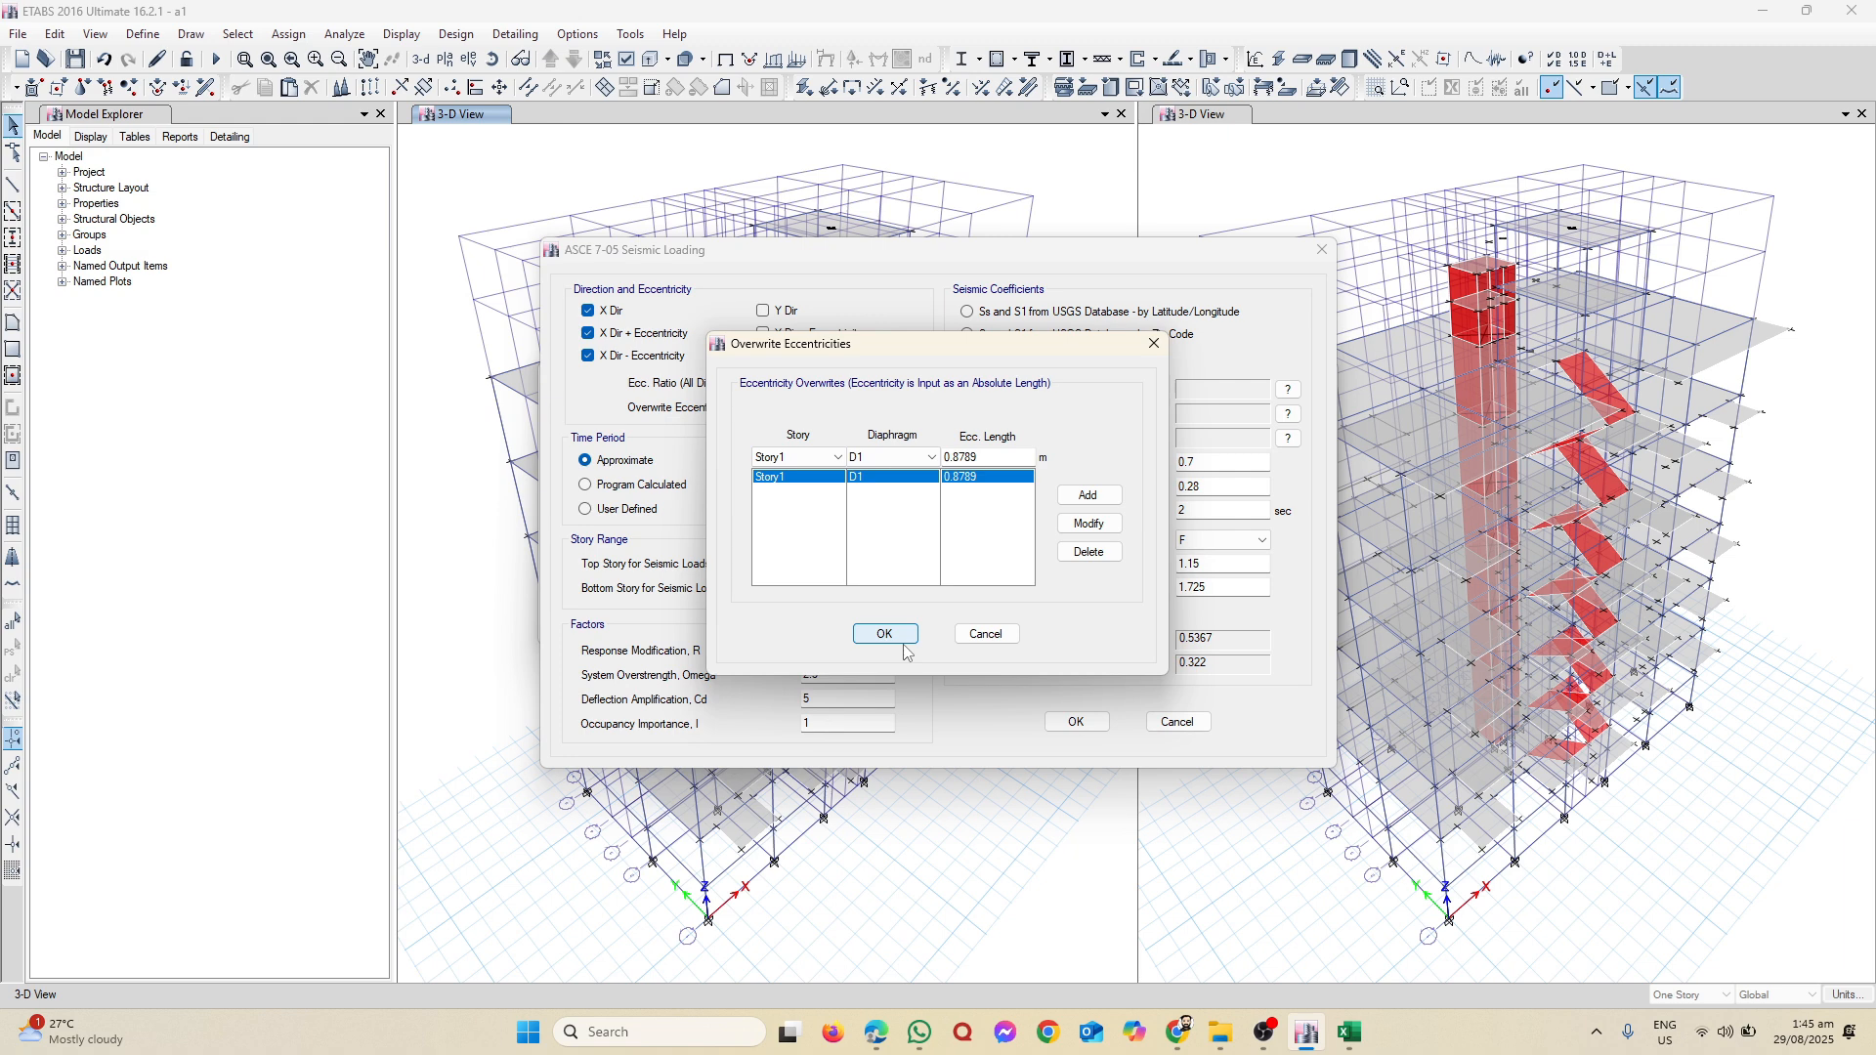
{"action": "left_click", "coordinate": [901, 640]}
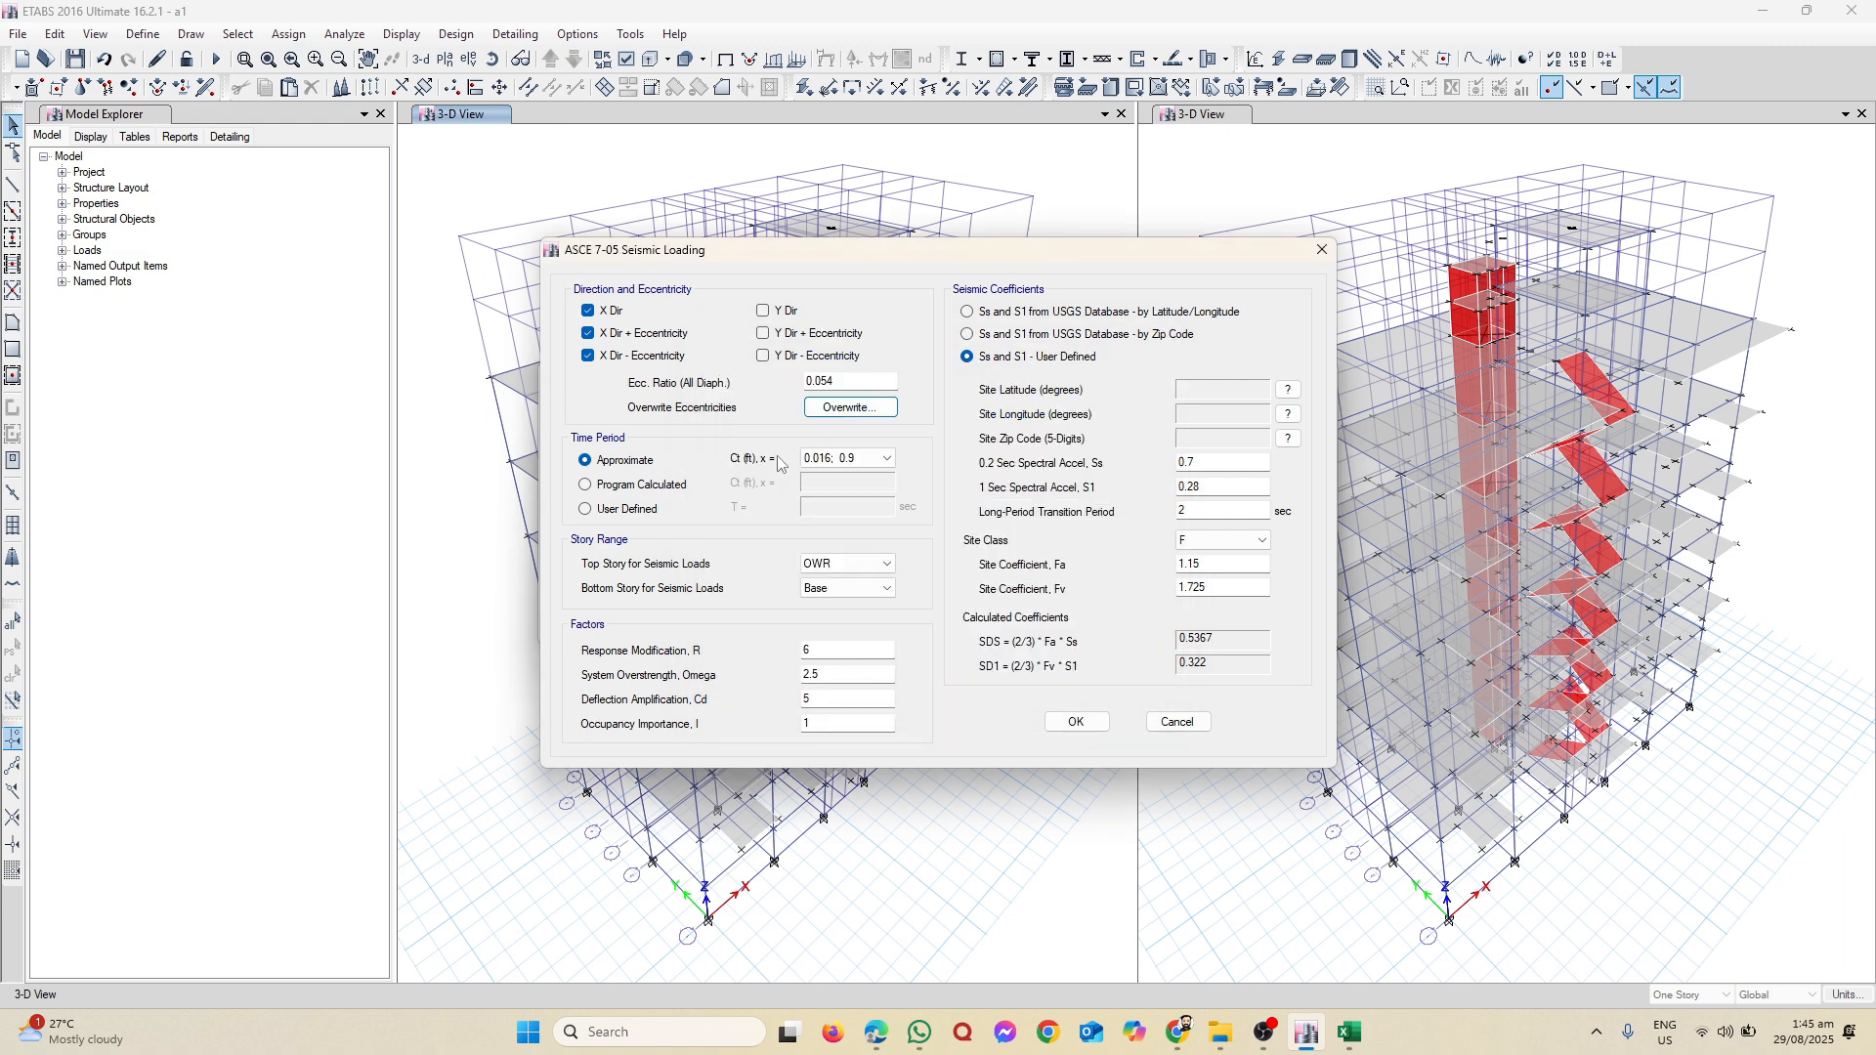
{"action": "left_click", "coordinate": [1072, 725]}
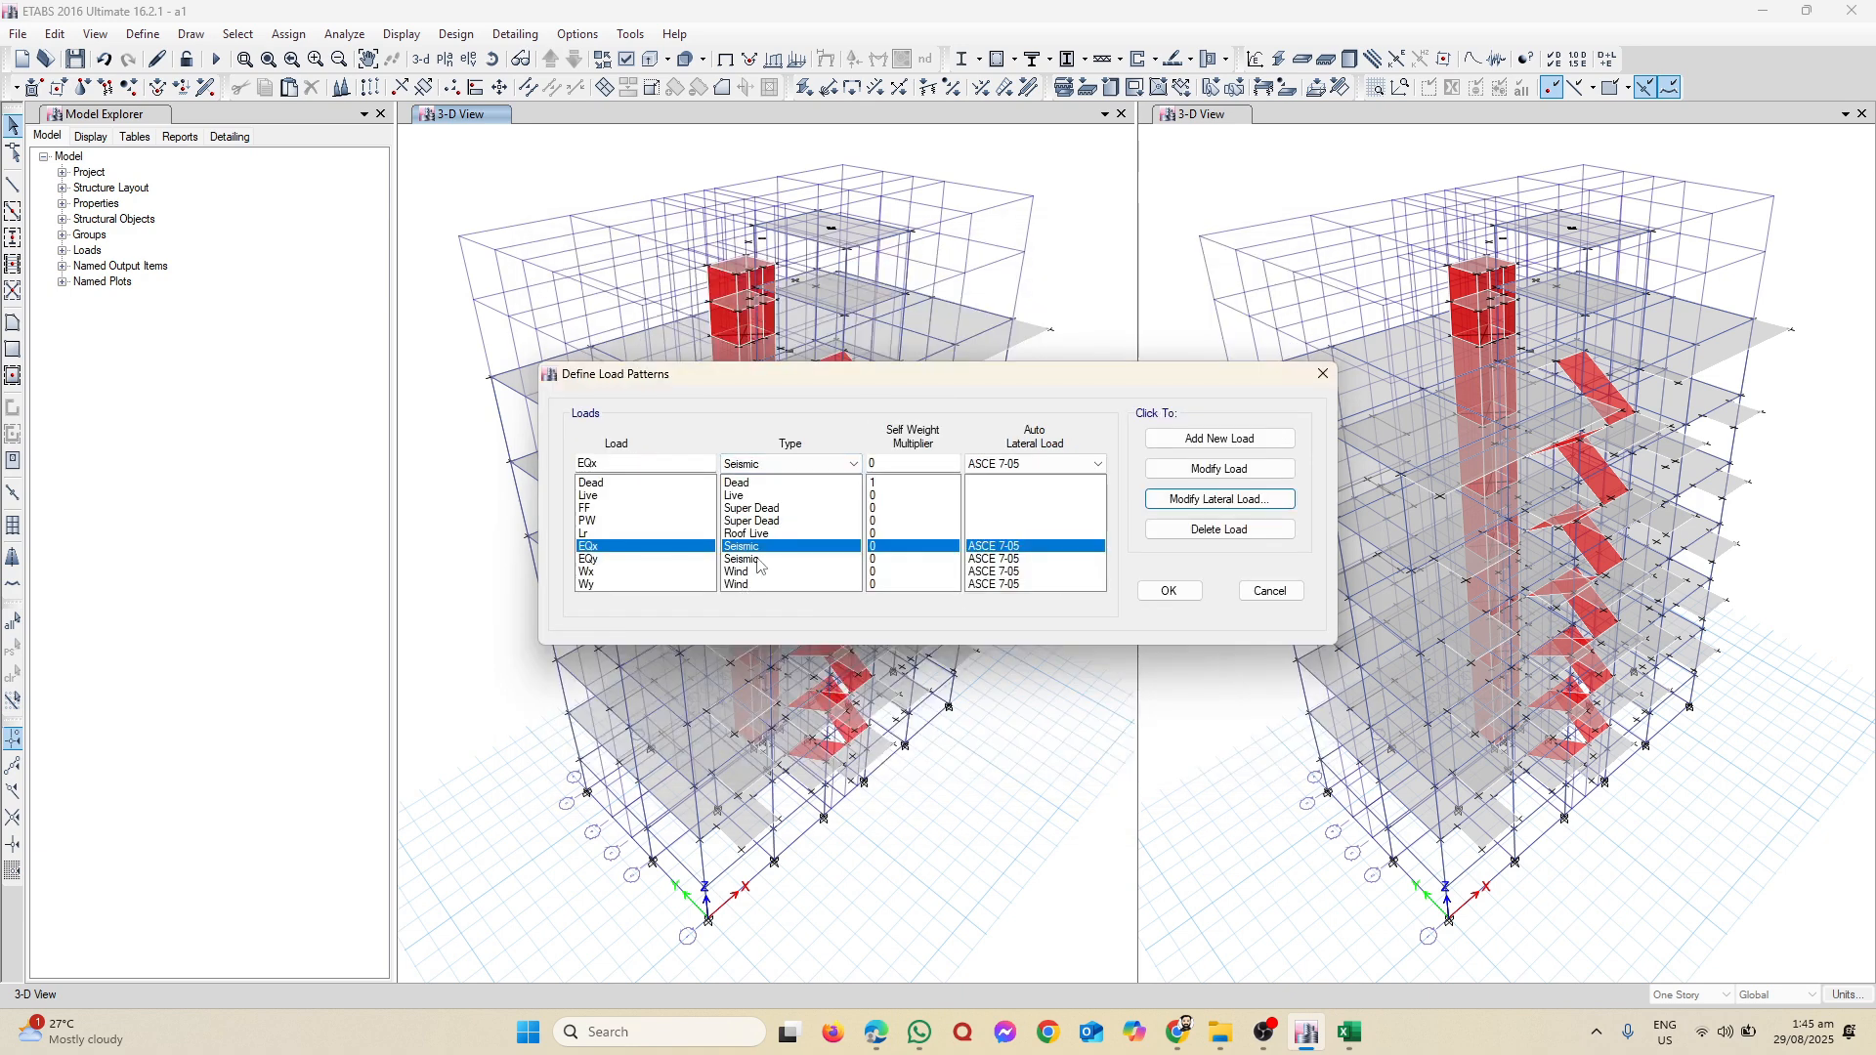
Step: Select load pattern EQy, examine the EQY-2 eccentricities and maximum row on Excel's Torsional Irregularity -Y sheet, and return to ETABS
{"action": "left_click", "coordinate": [781, 562]}
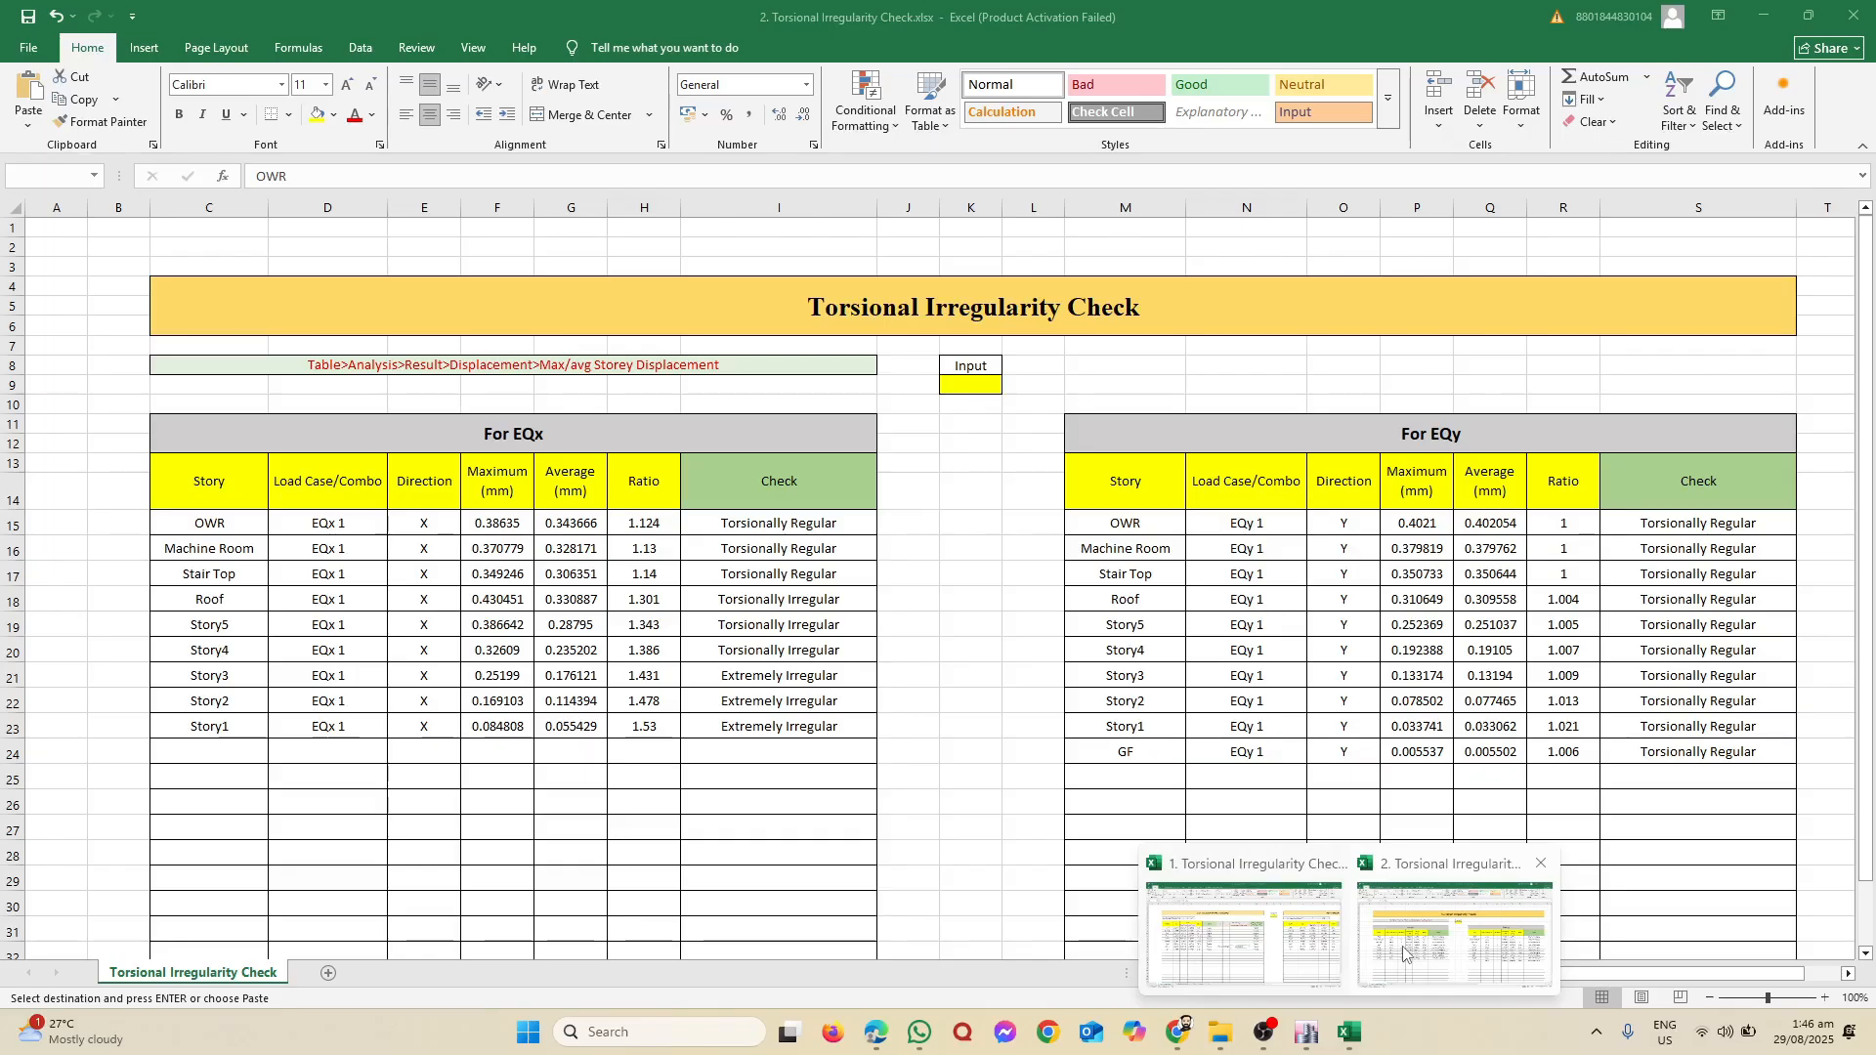
{"action": "left_click", "coordinate": [1403, 948]}
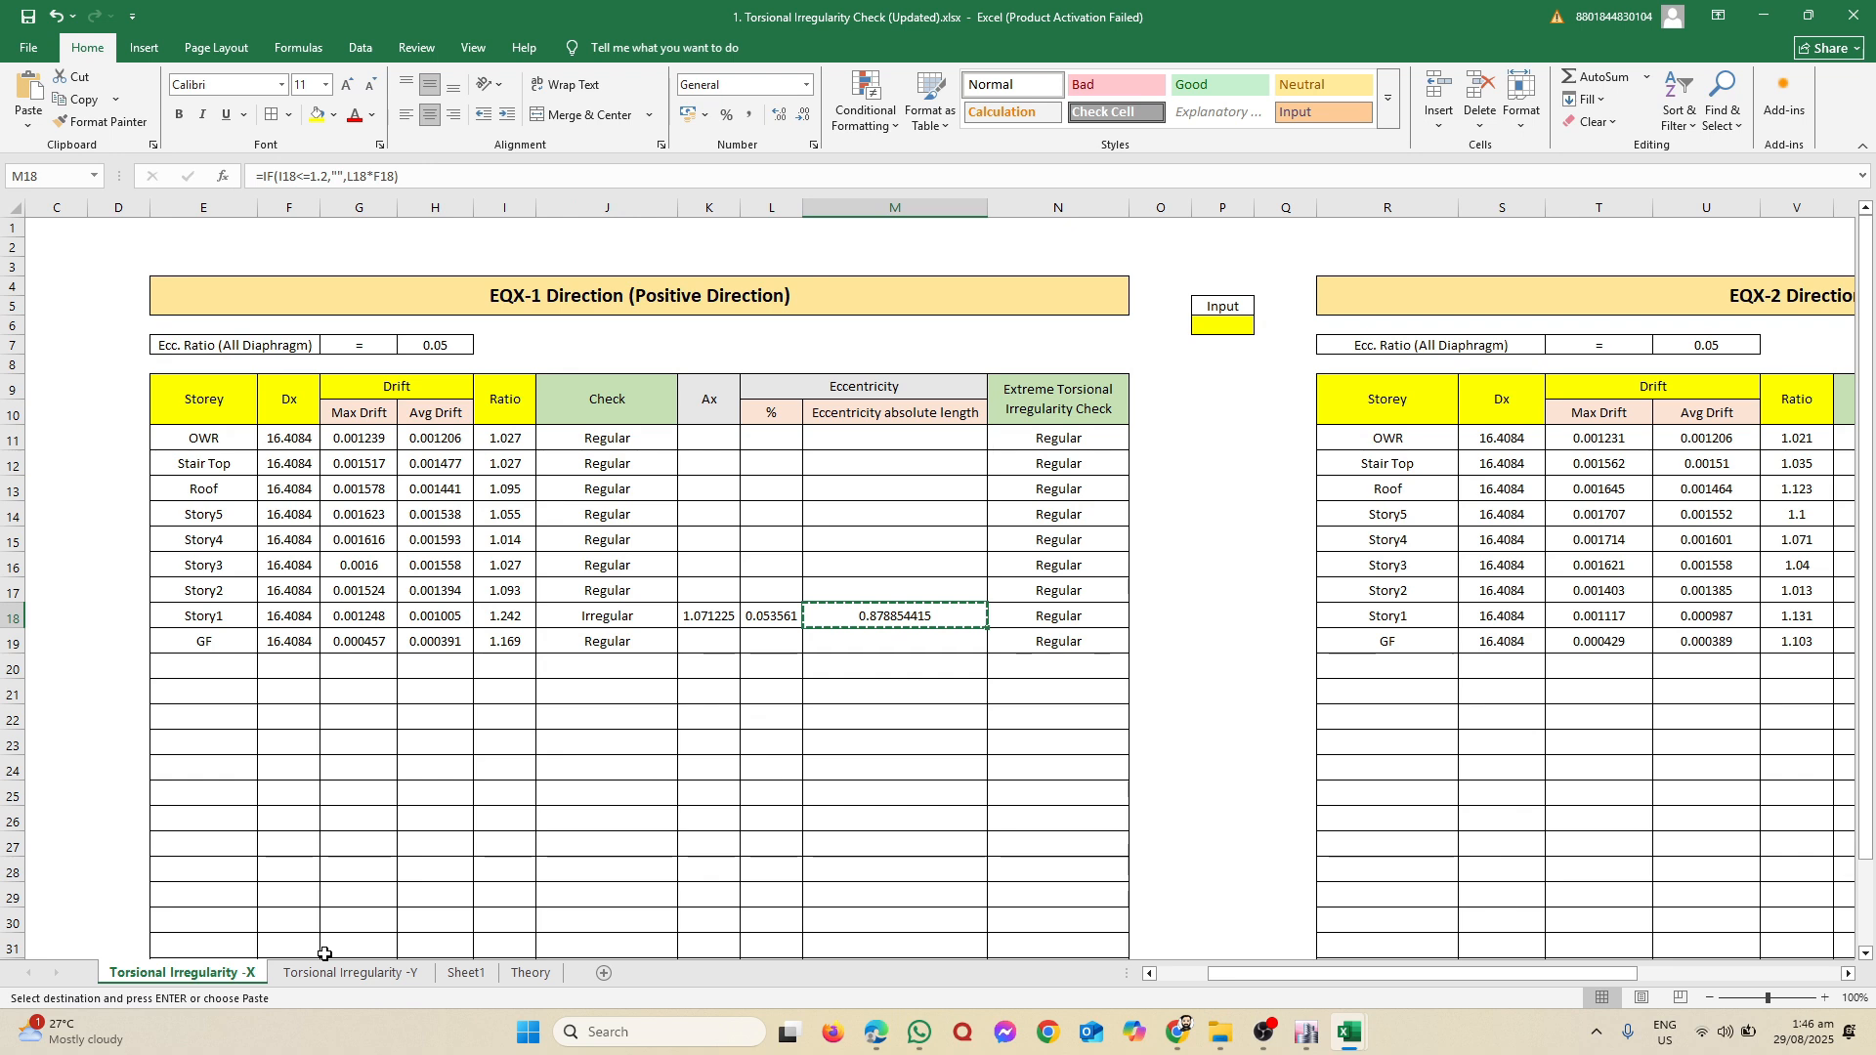
{"action": "left_click", "coordinate": [332, 971]}
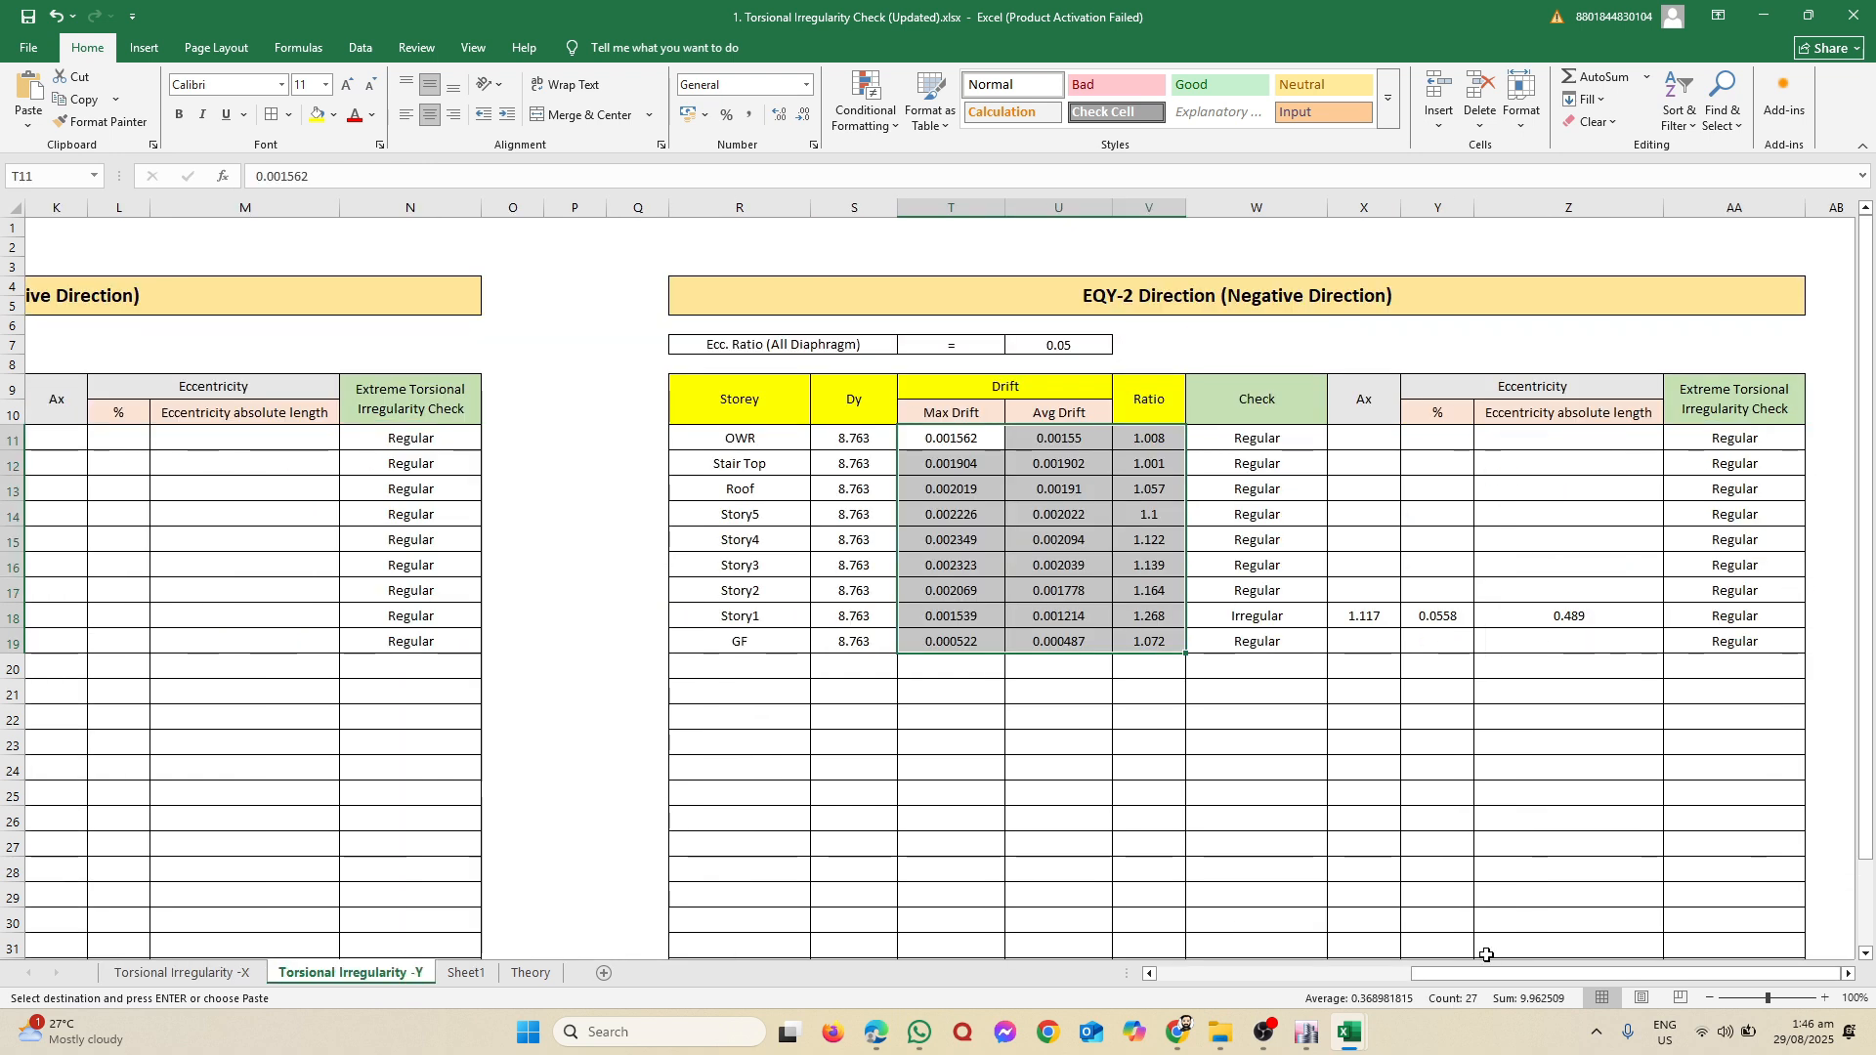
{"action": "scroll", "coordinate": [1440, 896], "scroll_direction": "down", "scroll_amount": 6}
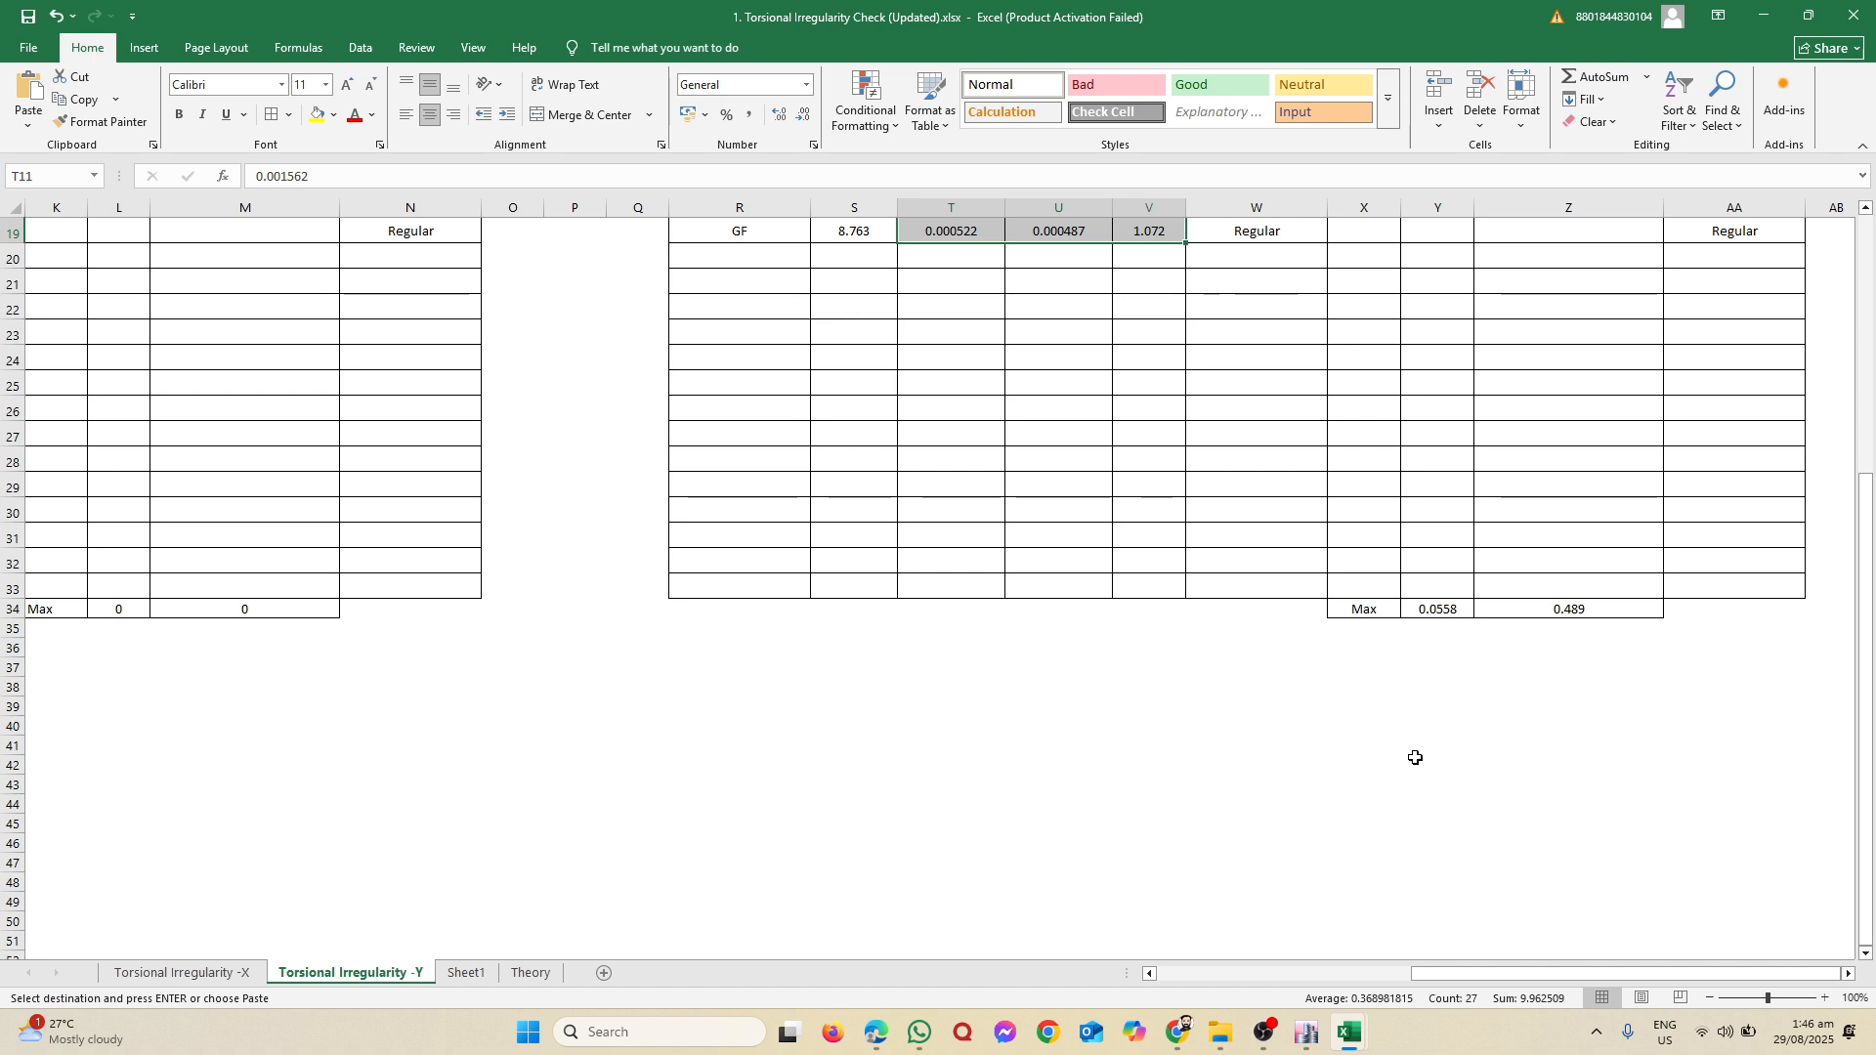
{"action": "scroll", "coordinate": [1415, 758], "scroll_direction": "up", "scroll_amount": 6}
{"action": "scroll", "coordinate": [1270, 841], "scroll_direction": "down", "scroll_amount": 6}
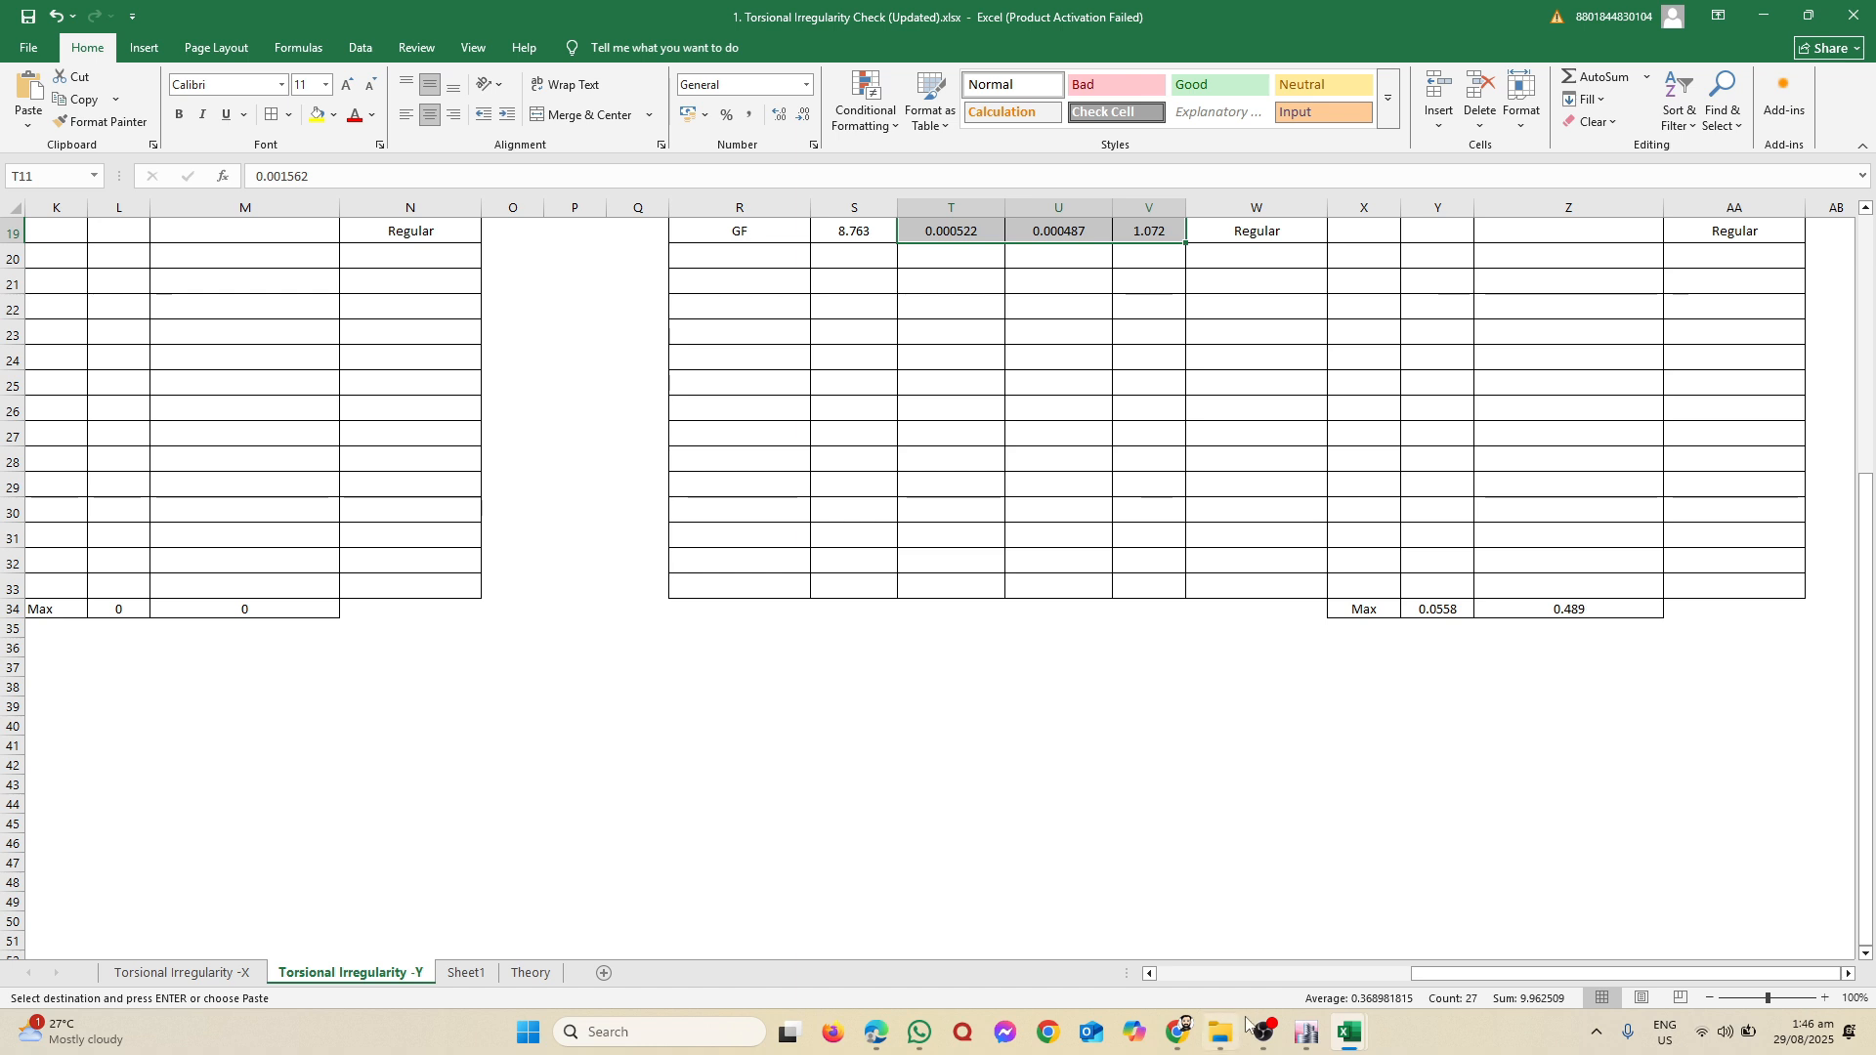
{"action": "mouse_move", "coordinate": [1307, 1032]}
{"action": "left_click", "coordinate": [1348, 943]}
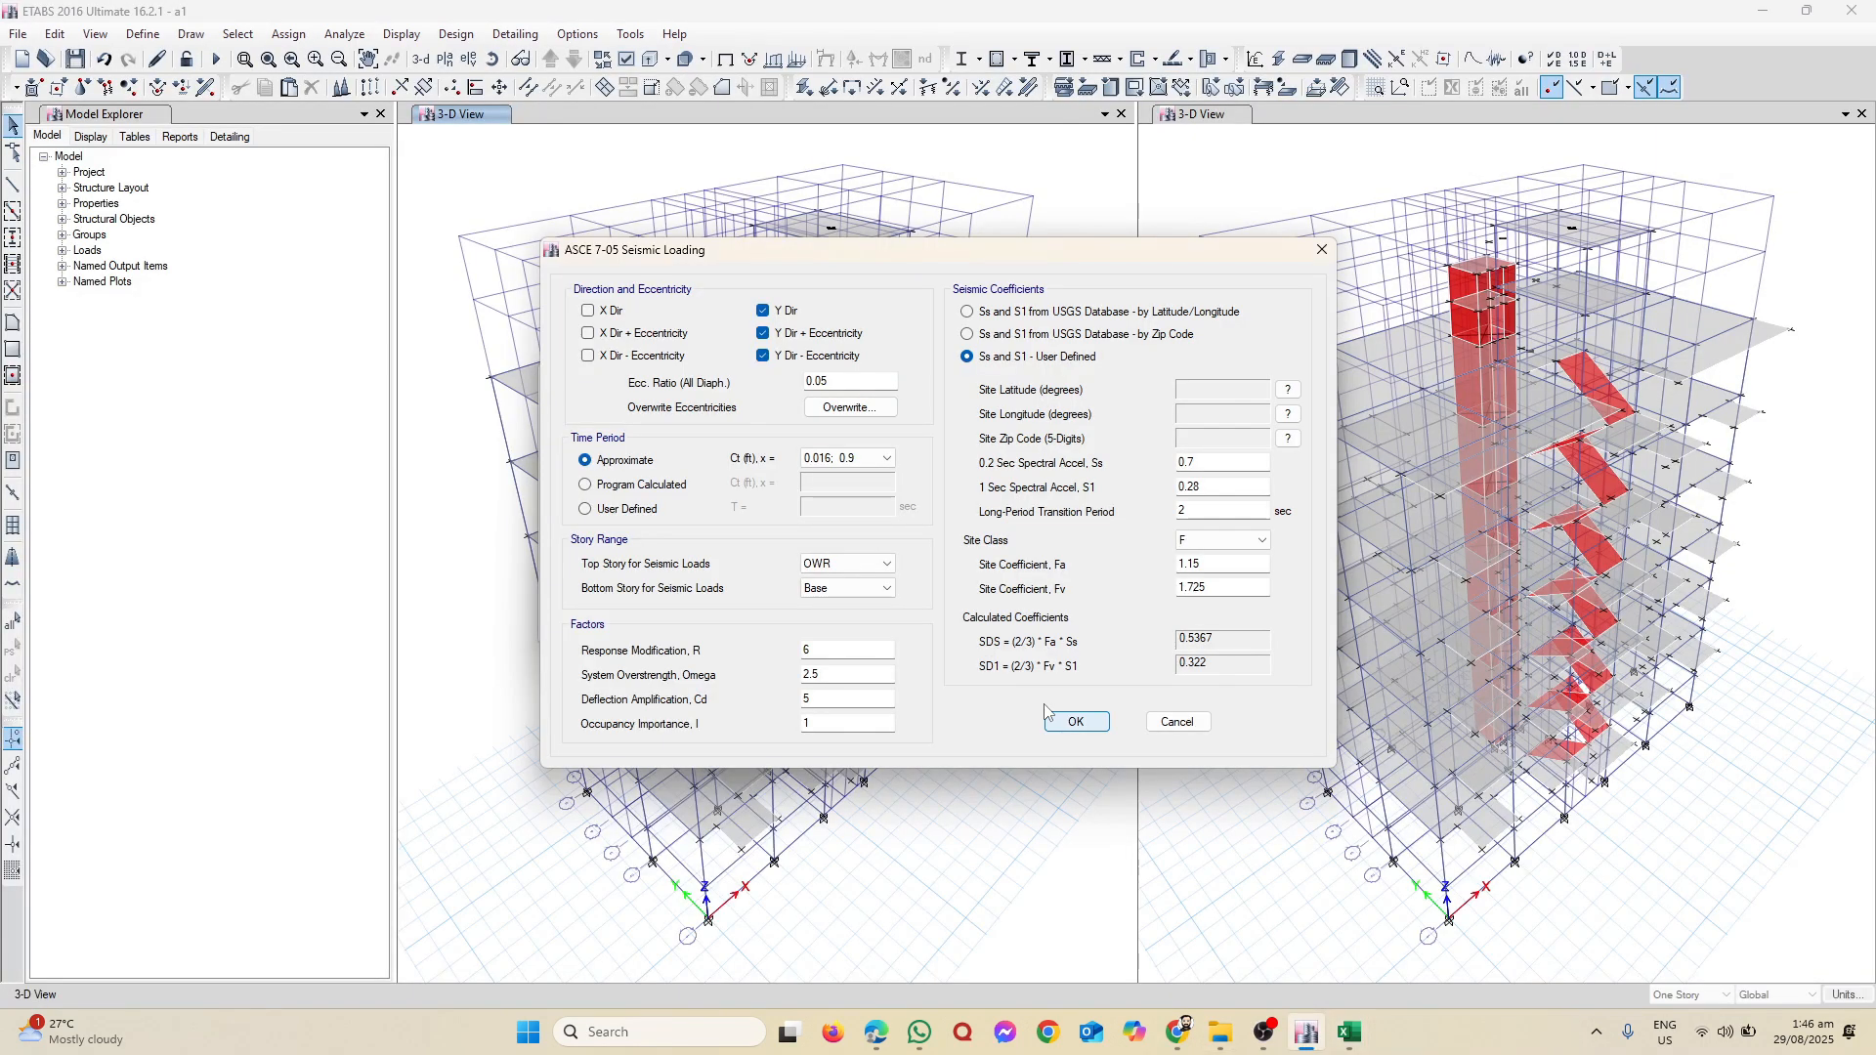
Step: Set EQy's eccentricity ratio for all diaphragms to 0.0558 and open its eccentricity overwrites
{"action": "left_click", "coordinate": [841, 382]}
{"action": "left_click", "coordinate": [850, 408]}
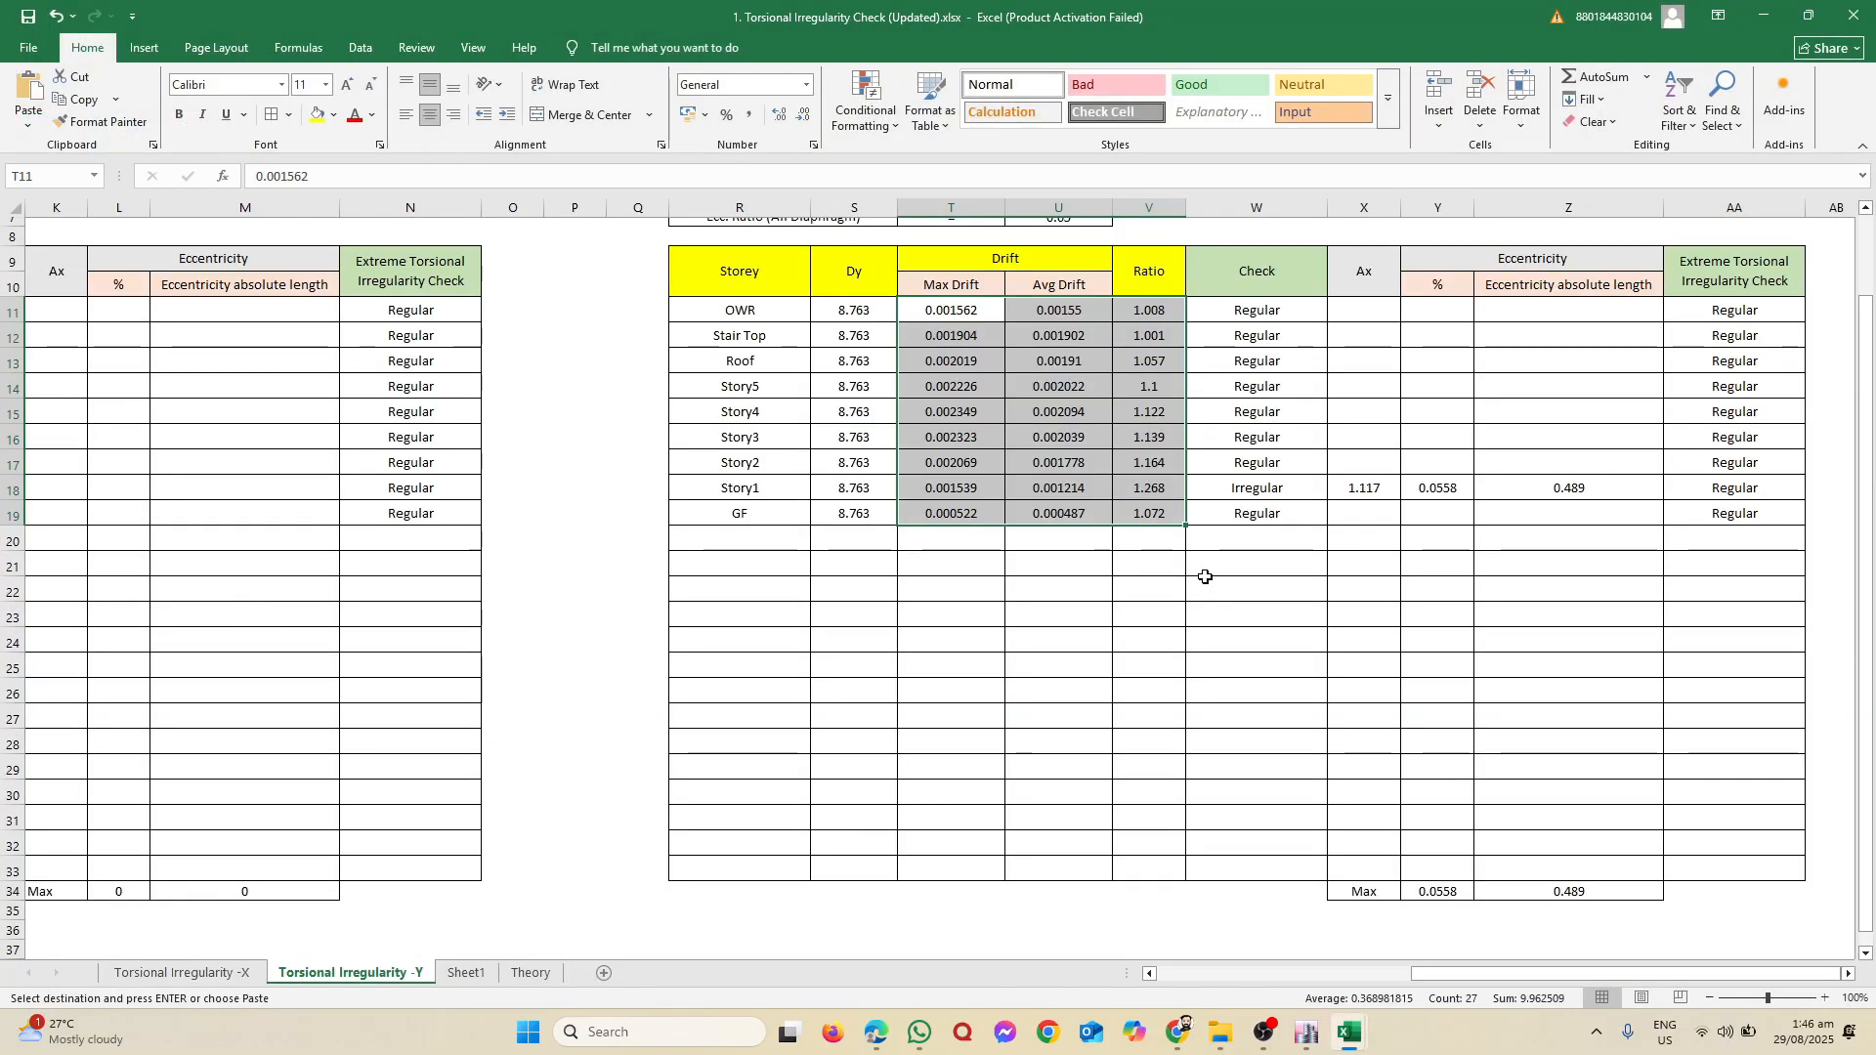
Step: Copy the maximum EQY-2 eccentricity absolute length from cell Z34 of Excel's Torsional Irregularity -Y sheet, and return to ETABS
{"action": "scroll", "coordinate": [1205, 577], "scroll_direction": "up", "scroll_amount": 2}
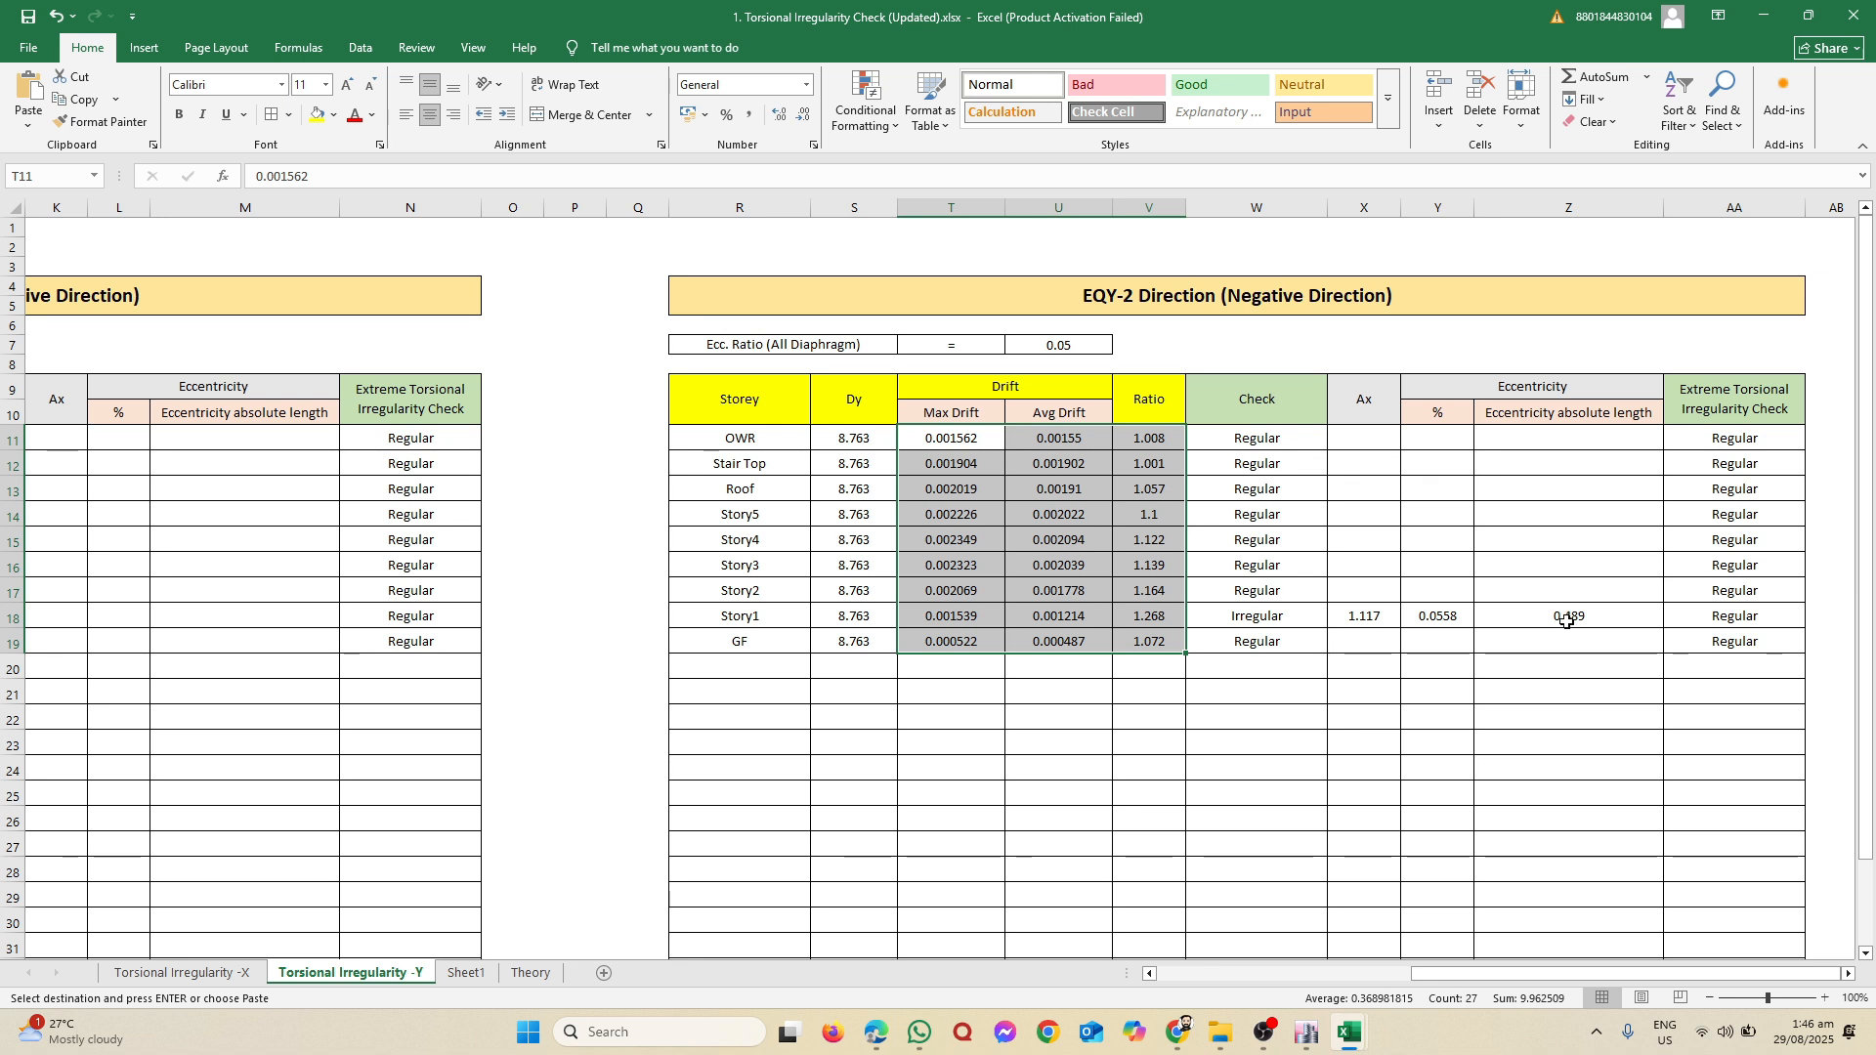
{"action": "scroll", "coordinate": [1567, 622], "scroll_direction": "down", "scroll_amount": 6}
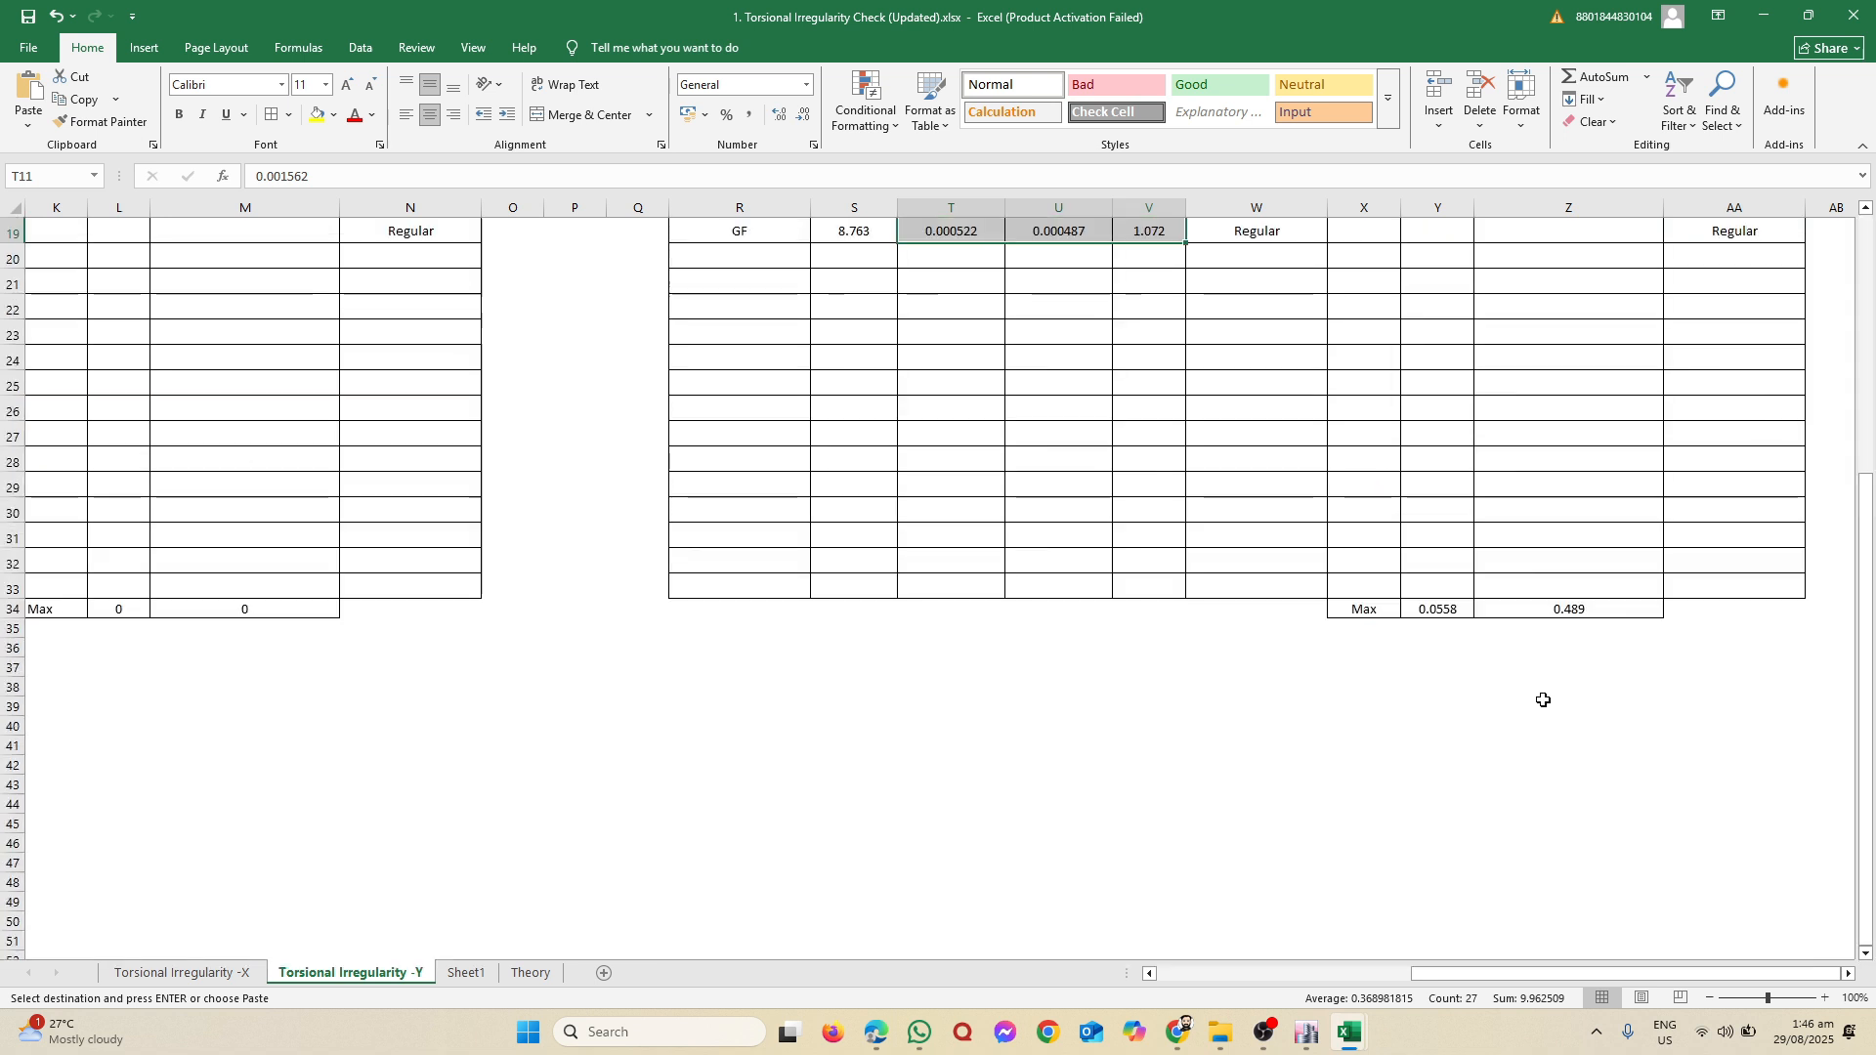
{"action": "right_click", "coordinate": [1572, 611]}
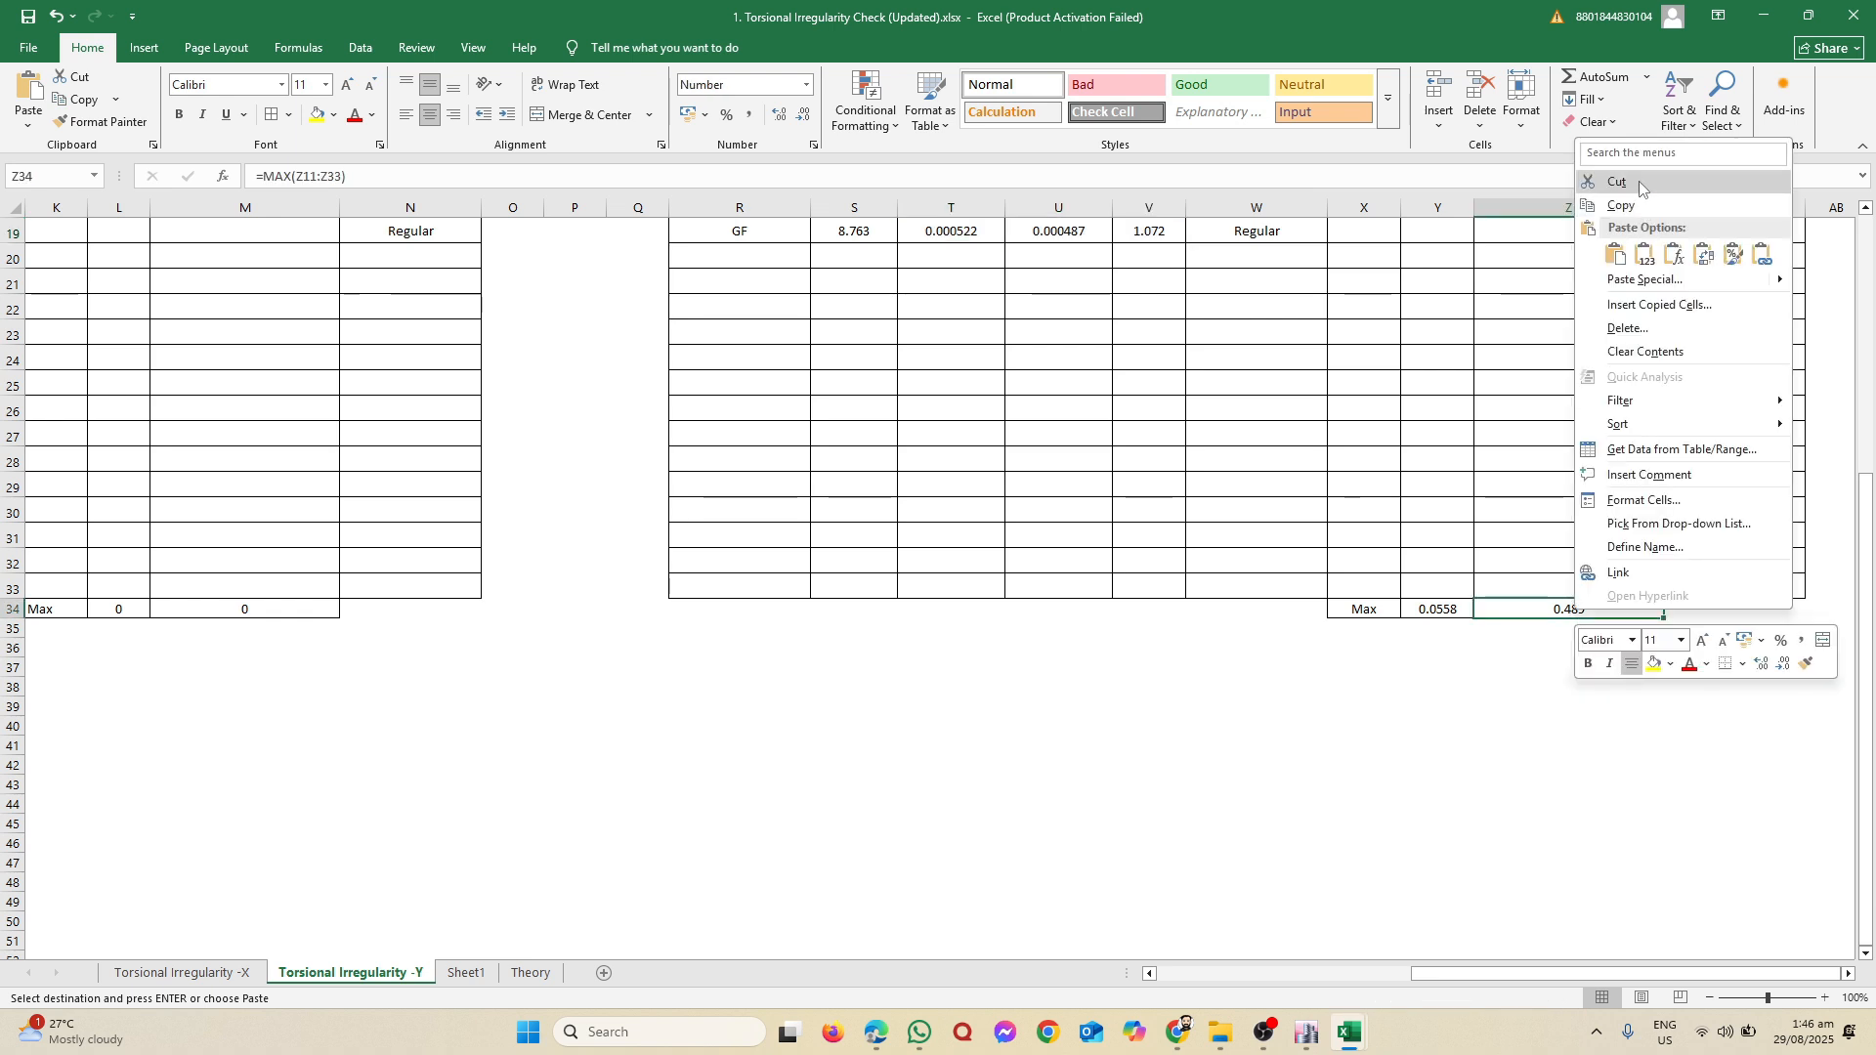
{"action": "left_click", "coordinate": [1256, 784]}
{"action": "mouse_move", "coordinate": [1318, 1043]}
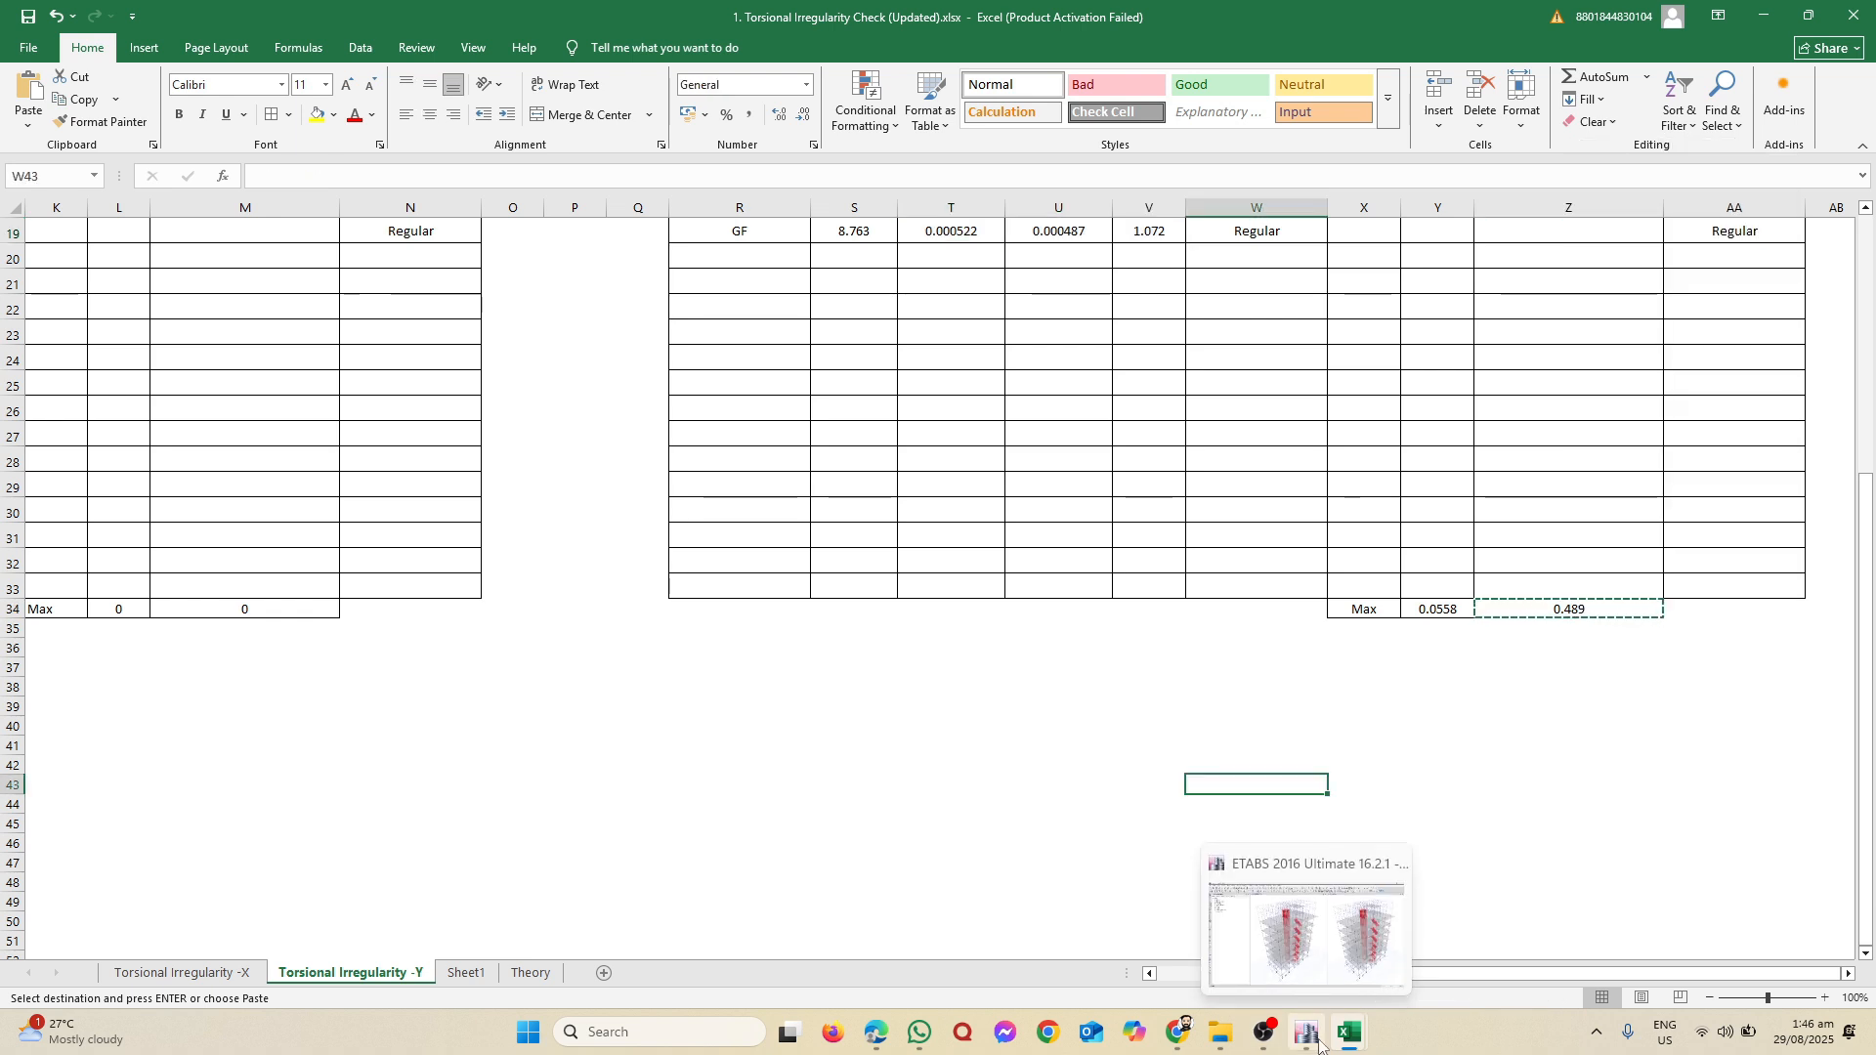
{"action": "left_click", "coordinate": [1318, 1043]}
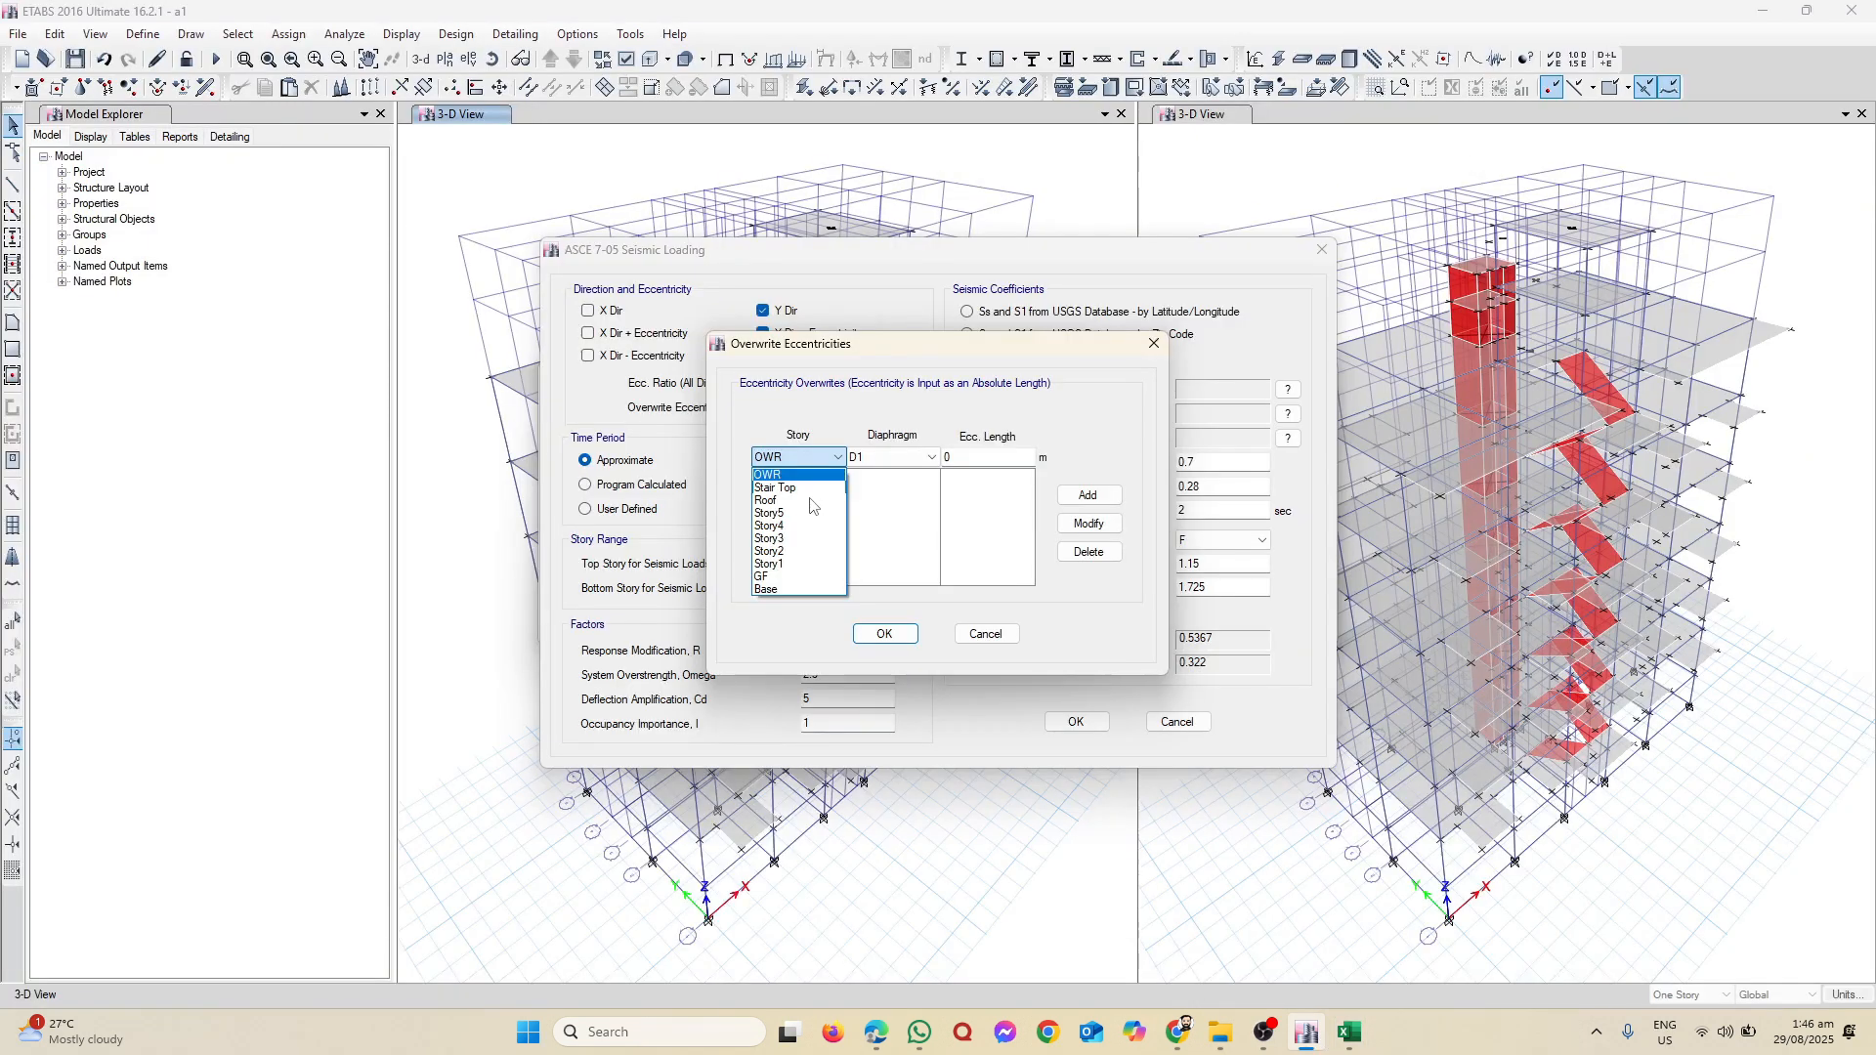
Step: Add a 0.489 m eccentricity overwrite for Story1 with diaphragm D1, and accept the EQy seismic loading and load pattern definitions
{"action": "left_click", "coordinate": [799, 567]}
{"action": "key", "text": "Tab"}
{"action": "key", "text": "Tab"}
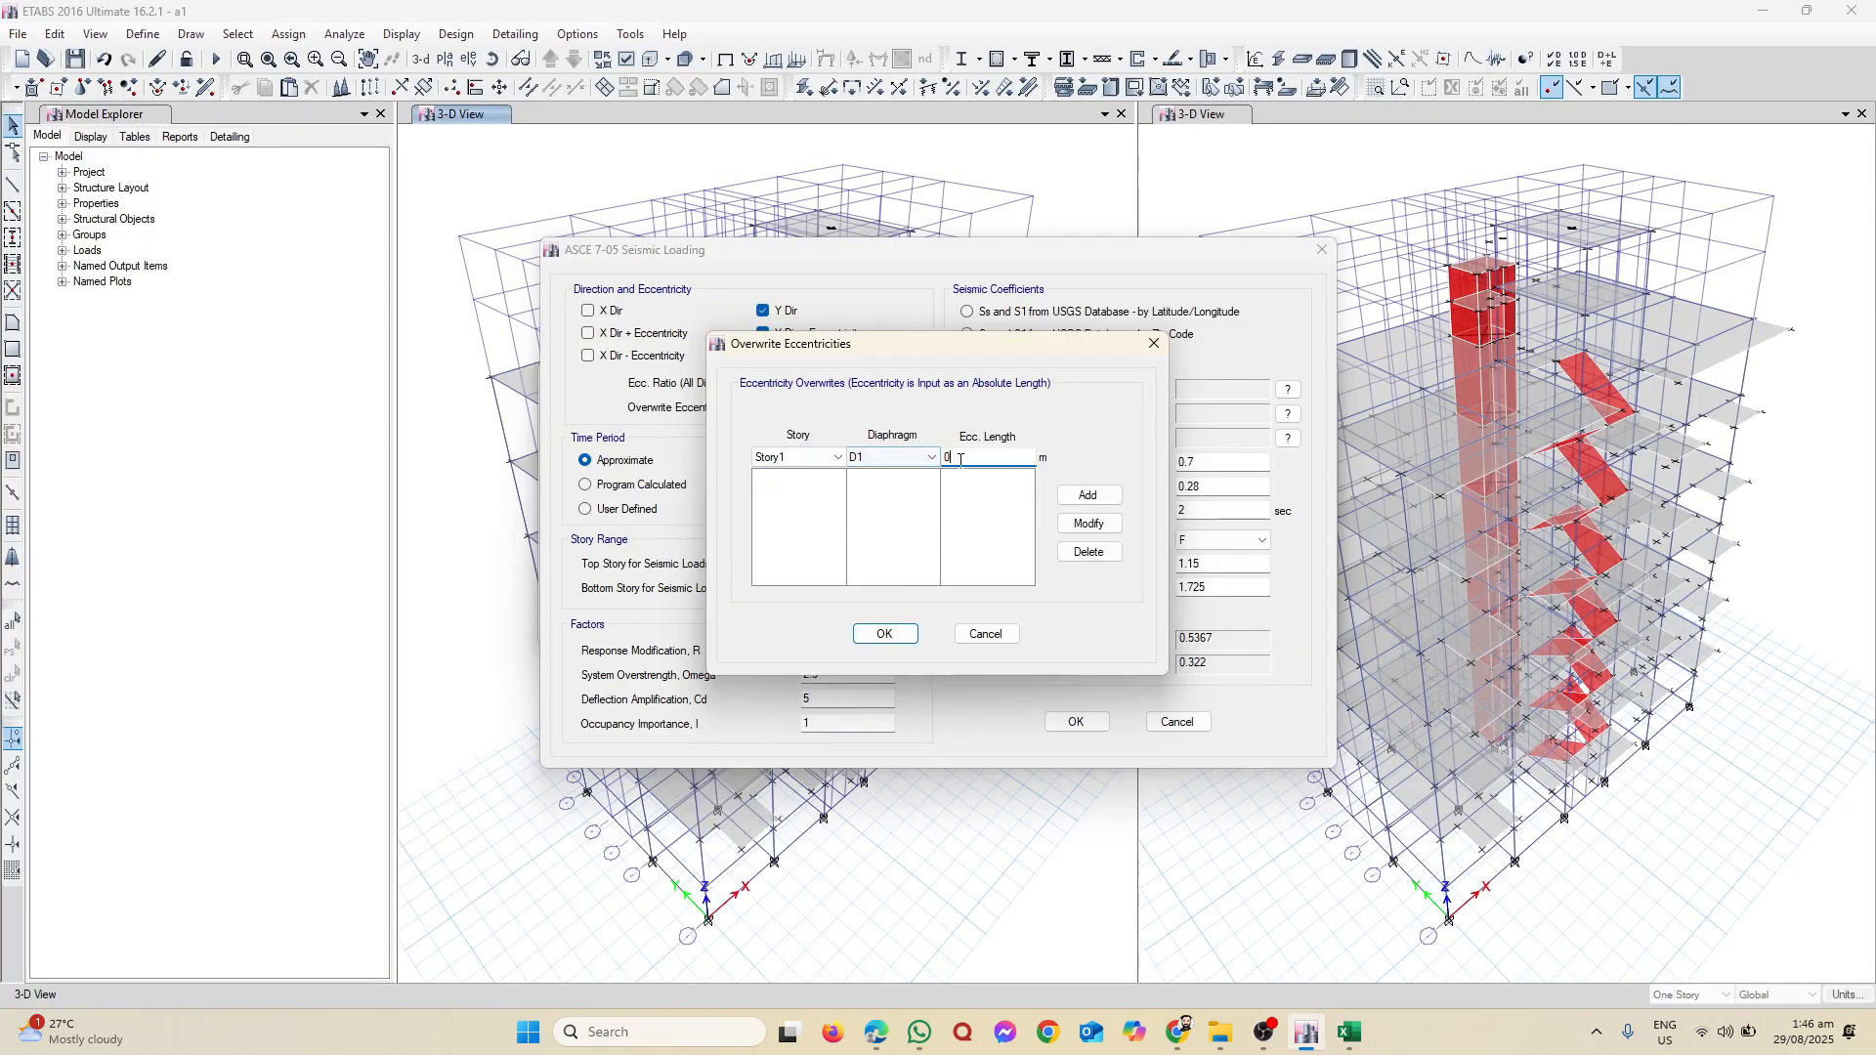
{"action": "type", "text": "0.489"}
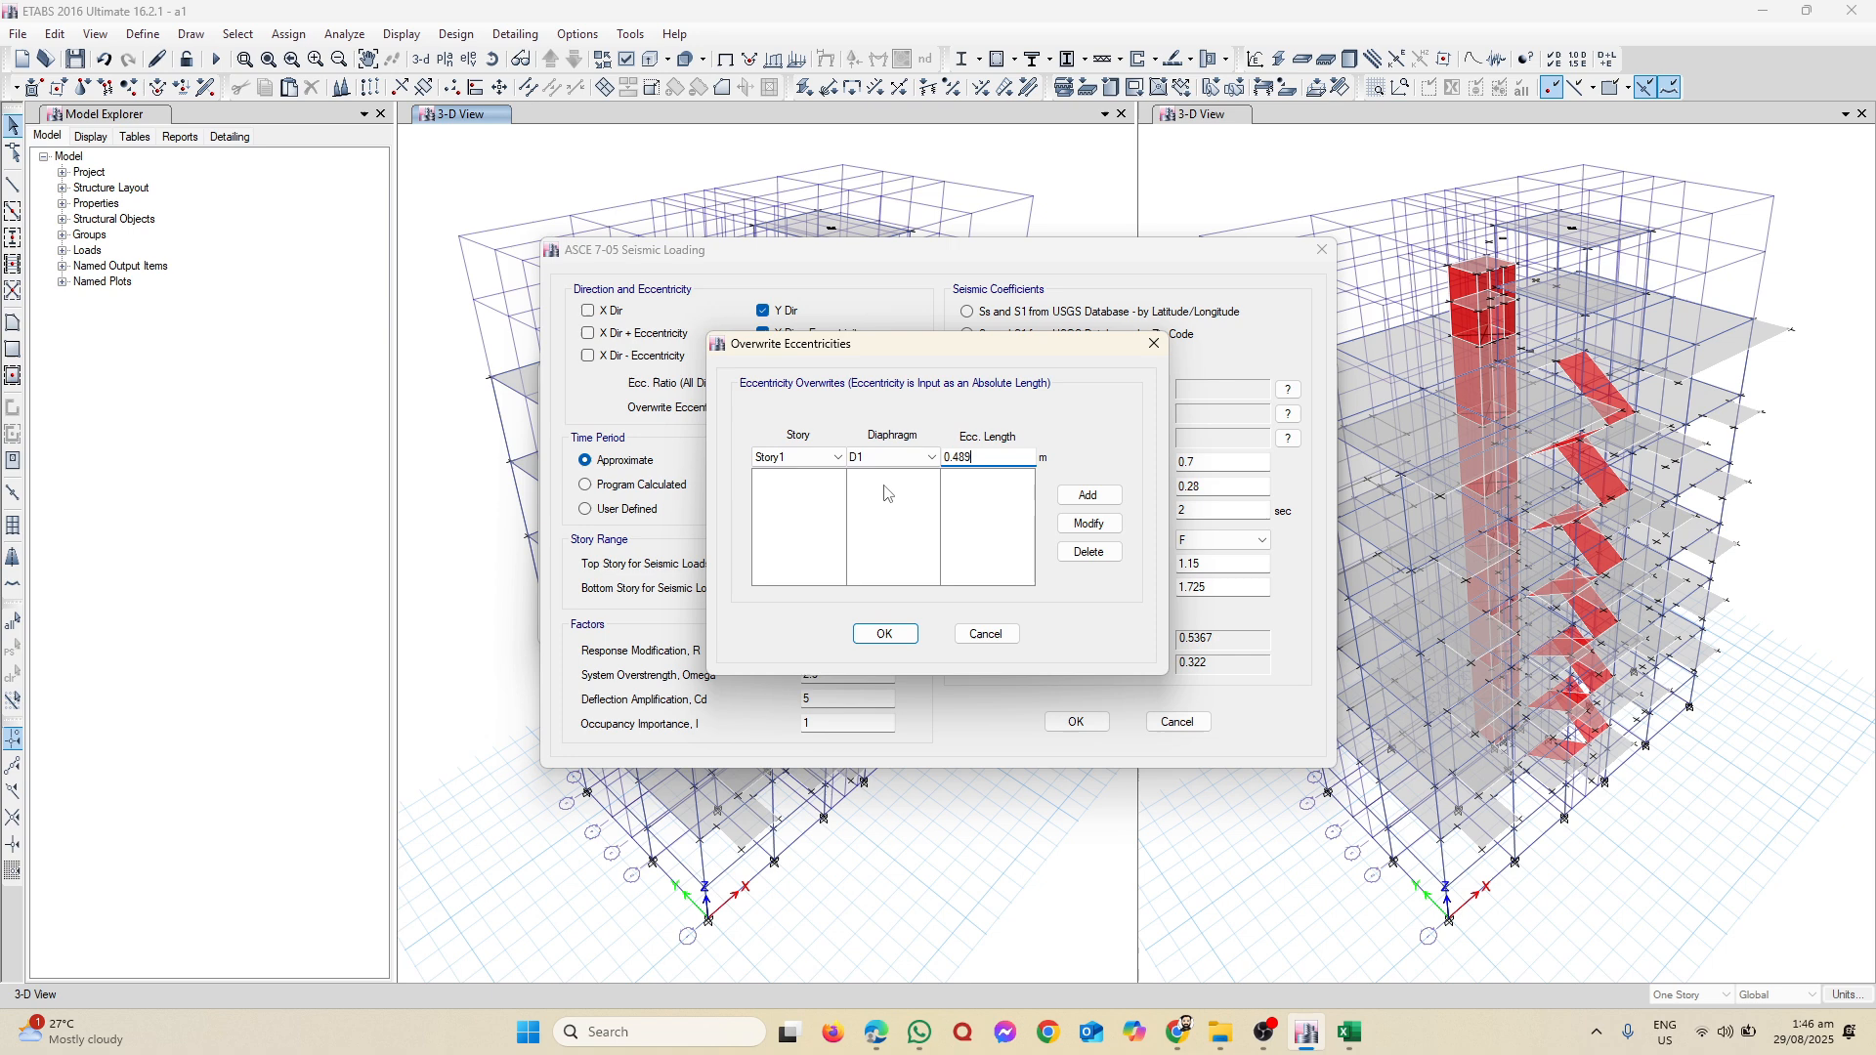
{"action": "left_click", "coordinate": [1084, 509]}
{"action": "left_click", "coordinate": [885, 633]}
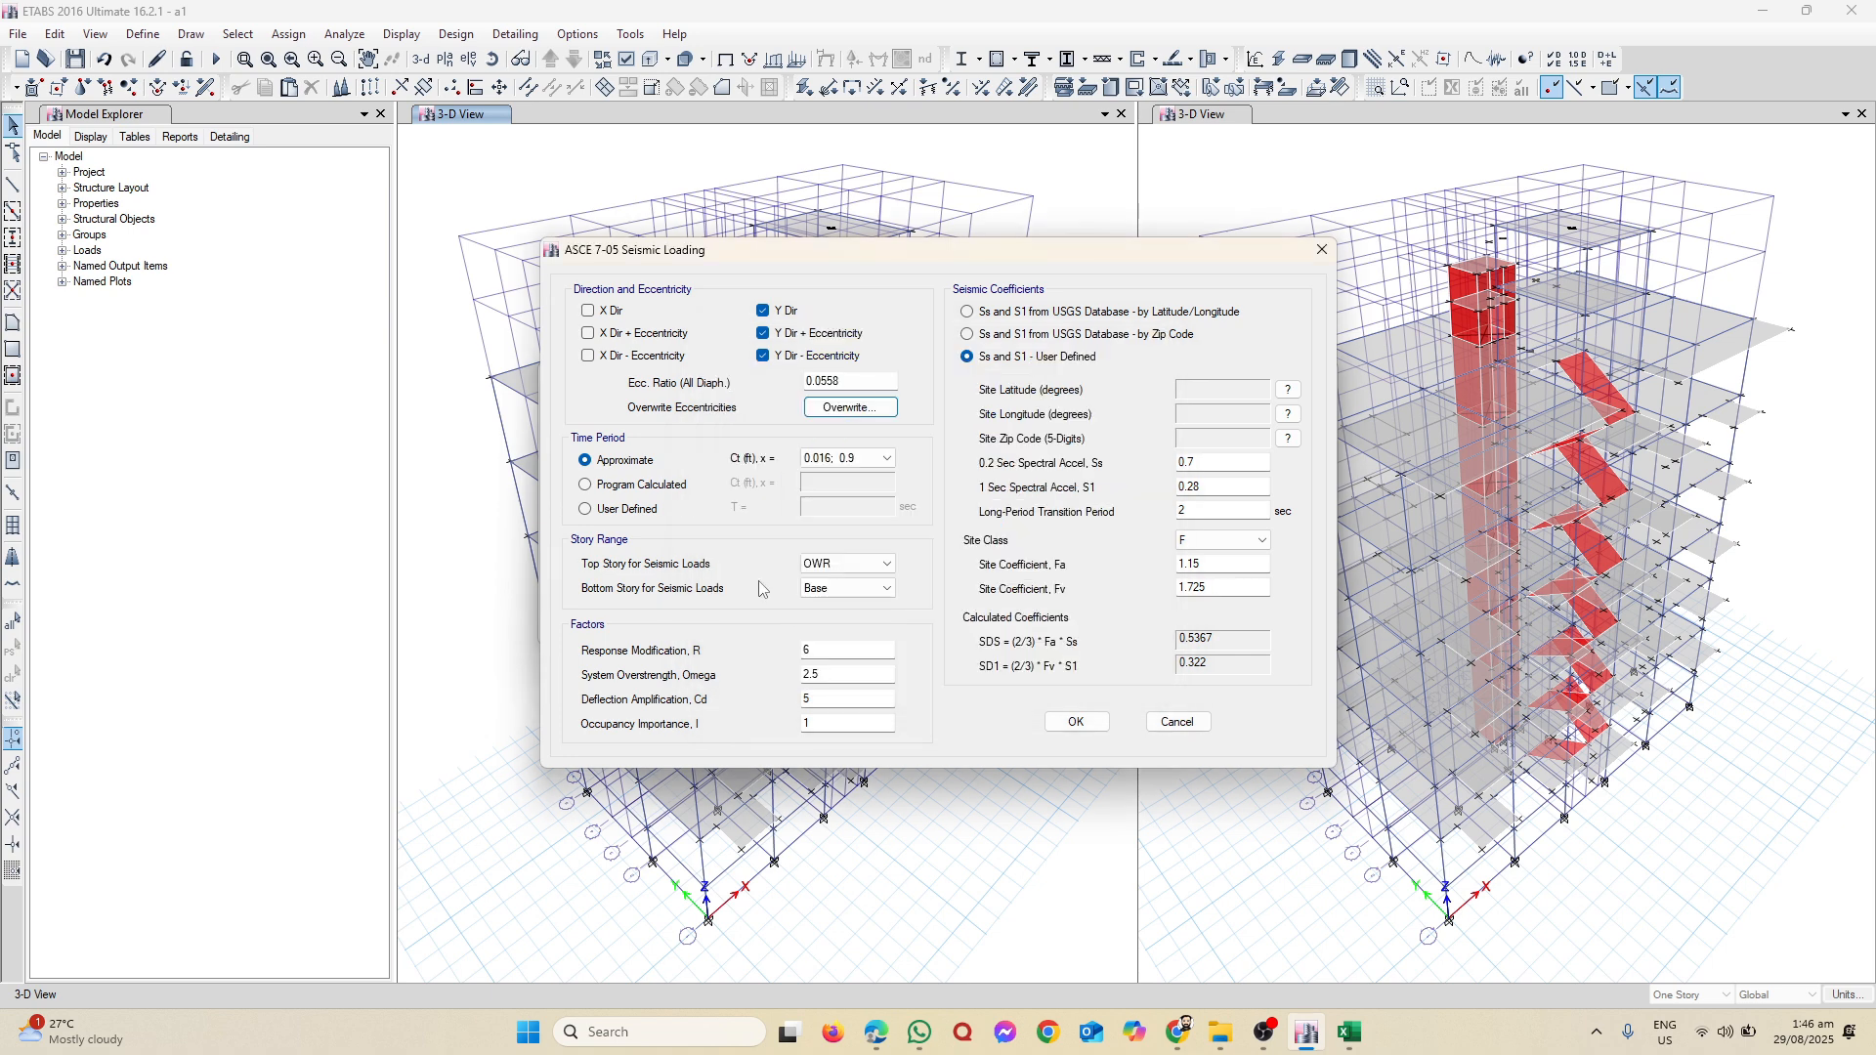
{"action": "left_click", "coordinate": [1076, 721]}
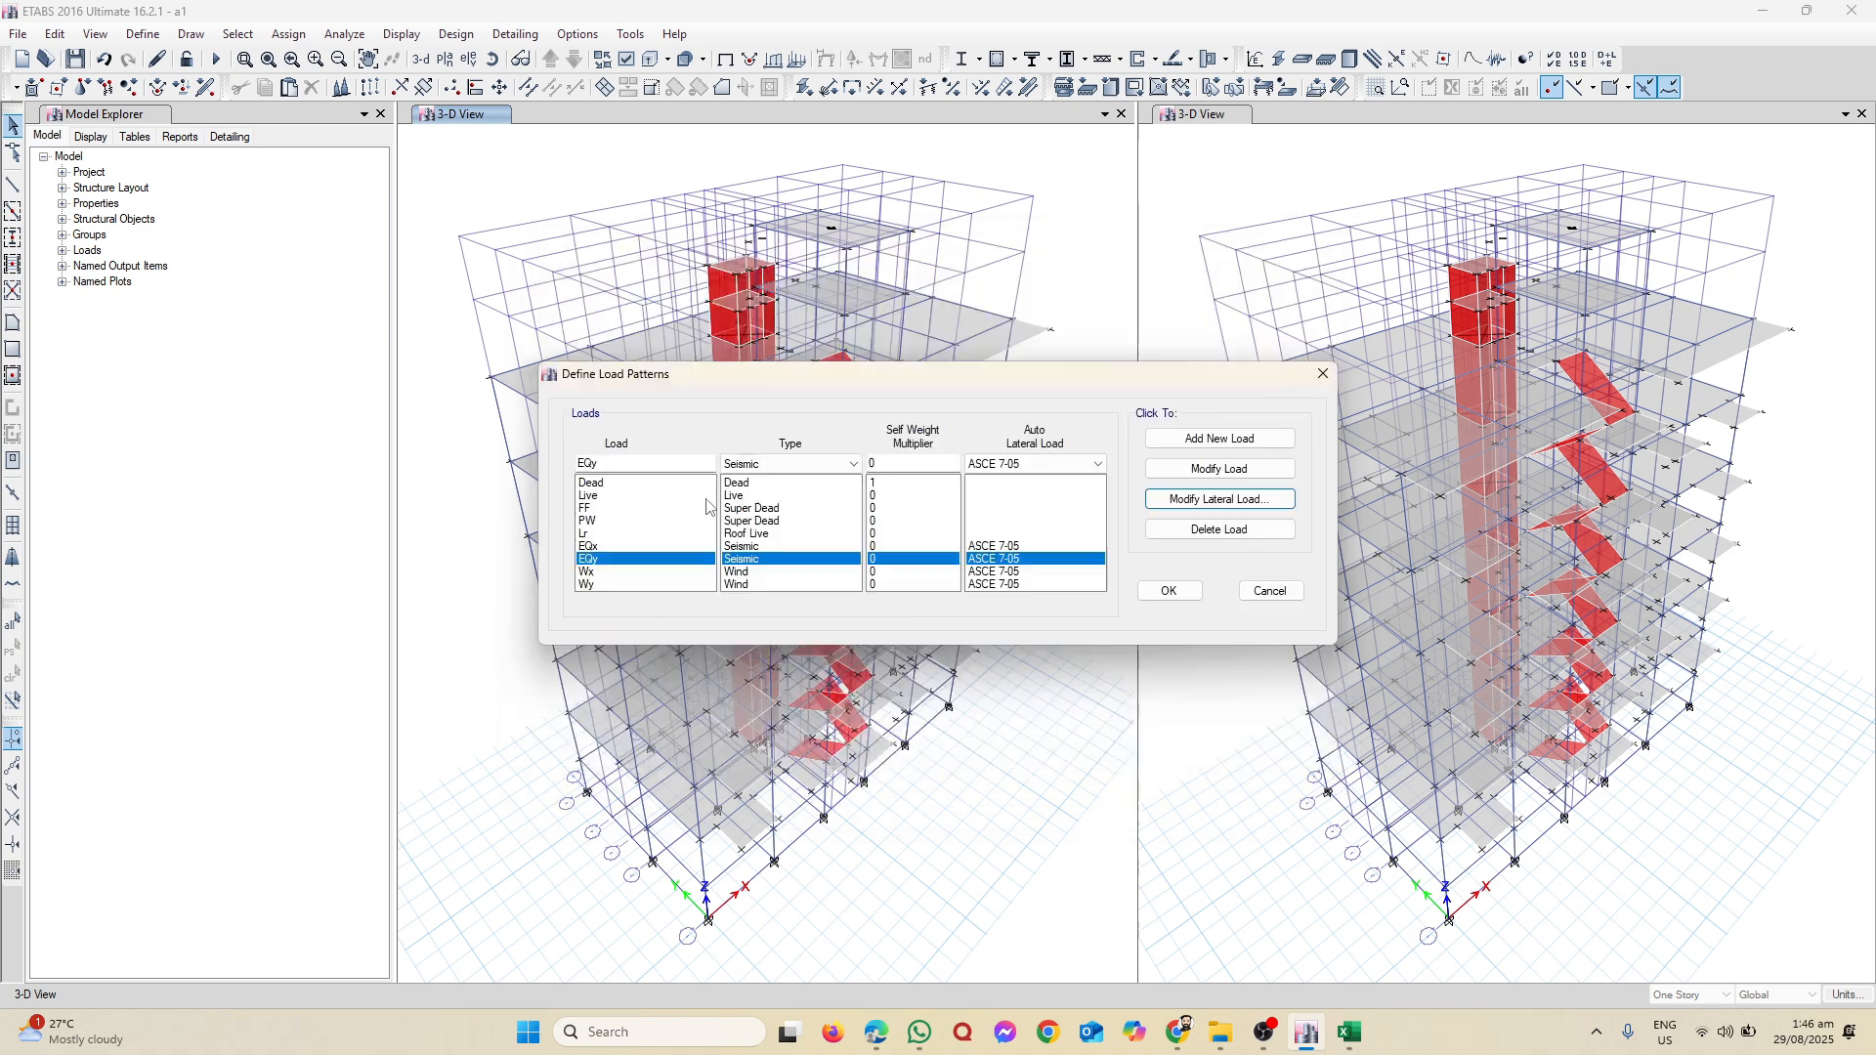
{"action": "left_click", "coordinate": [1169, 591]}
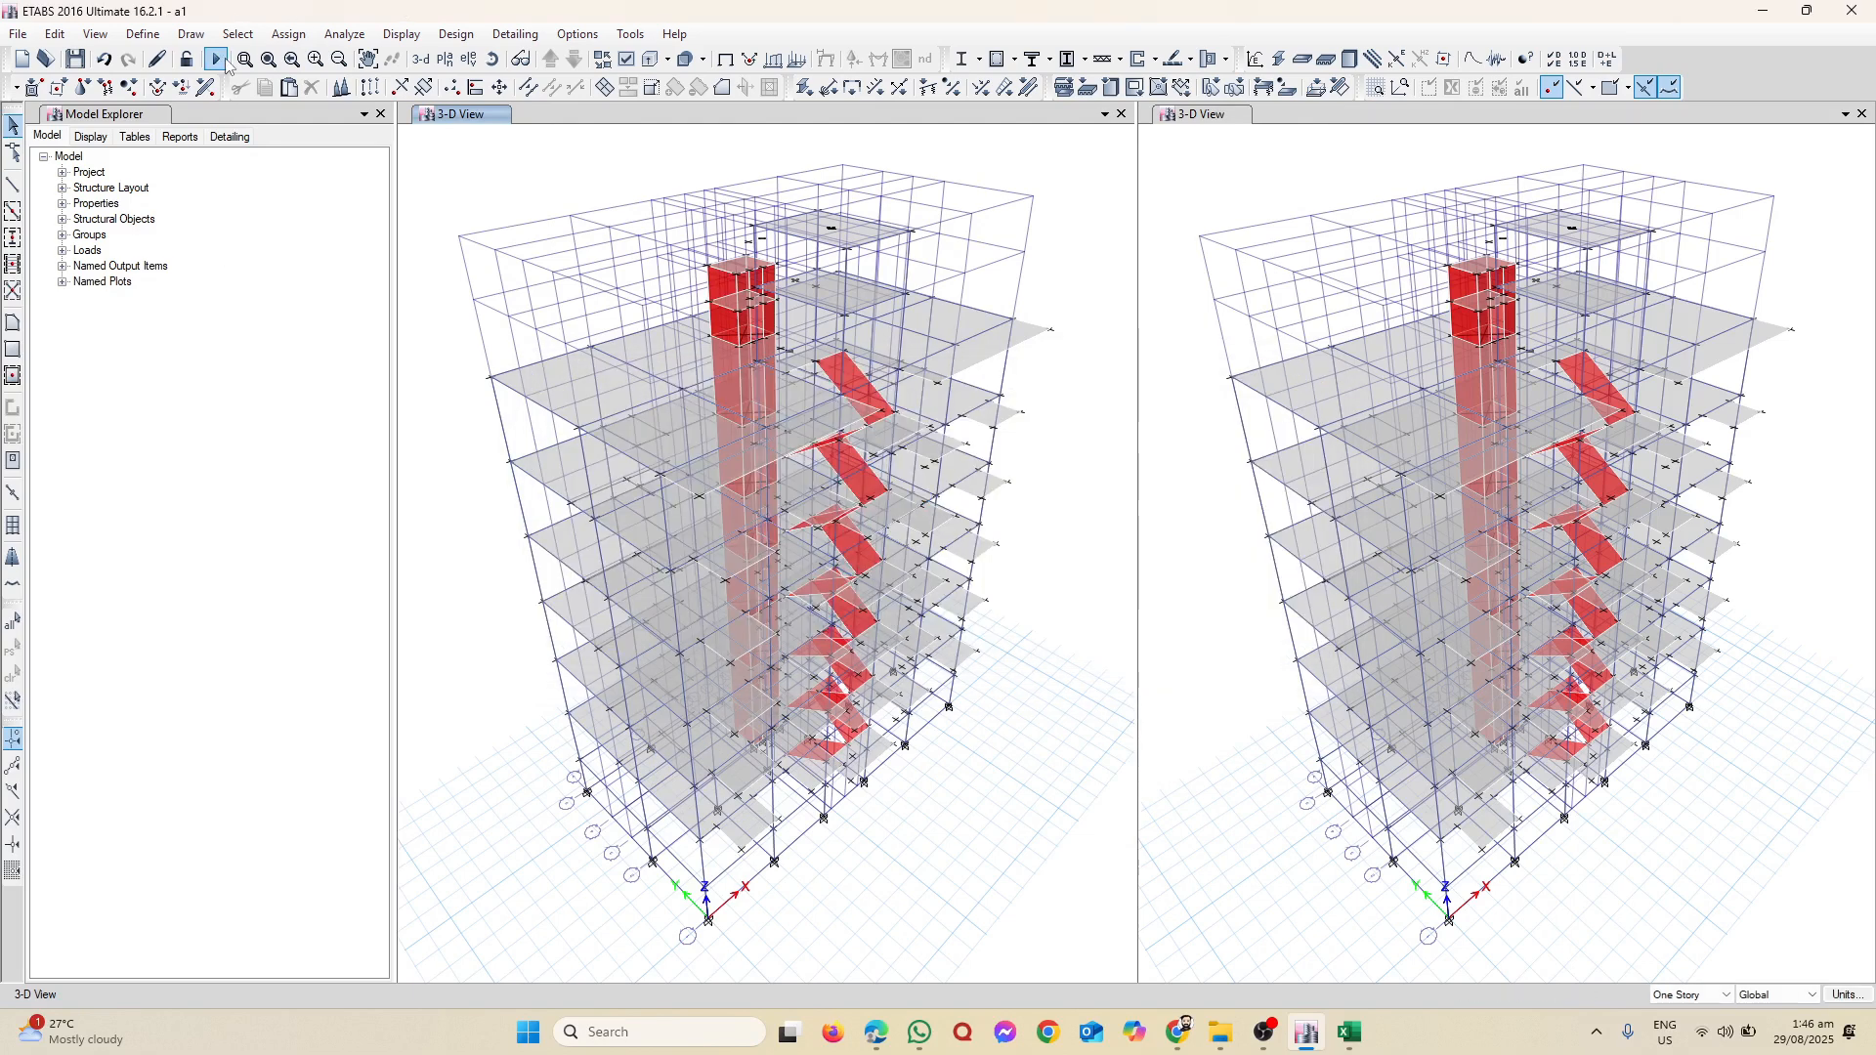
{"action": "left_click", "coordinate": [455, 33]}
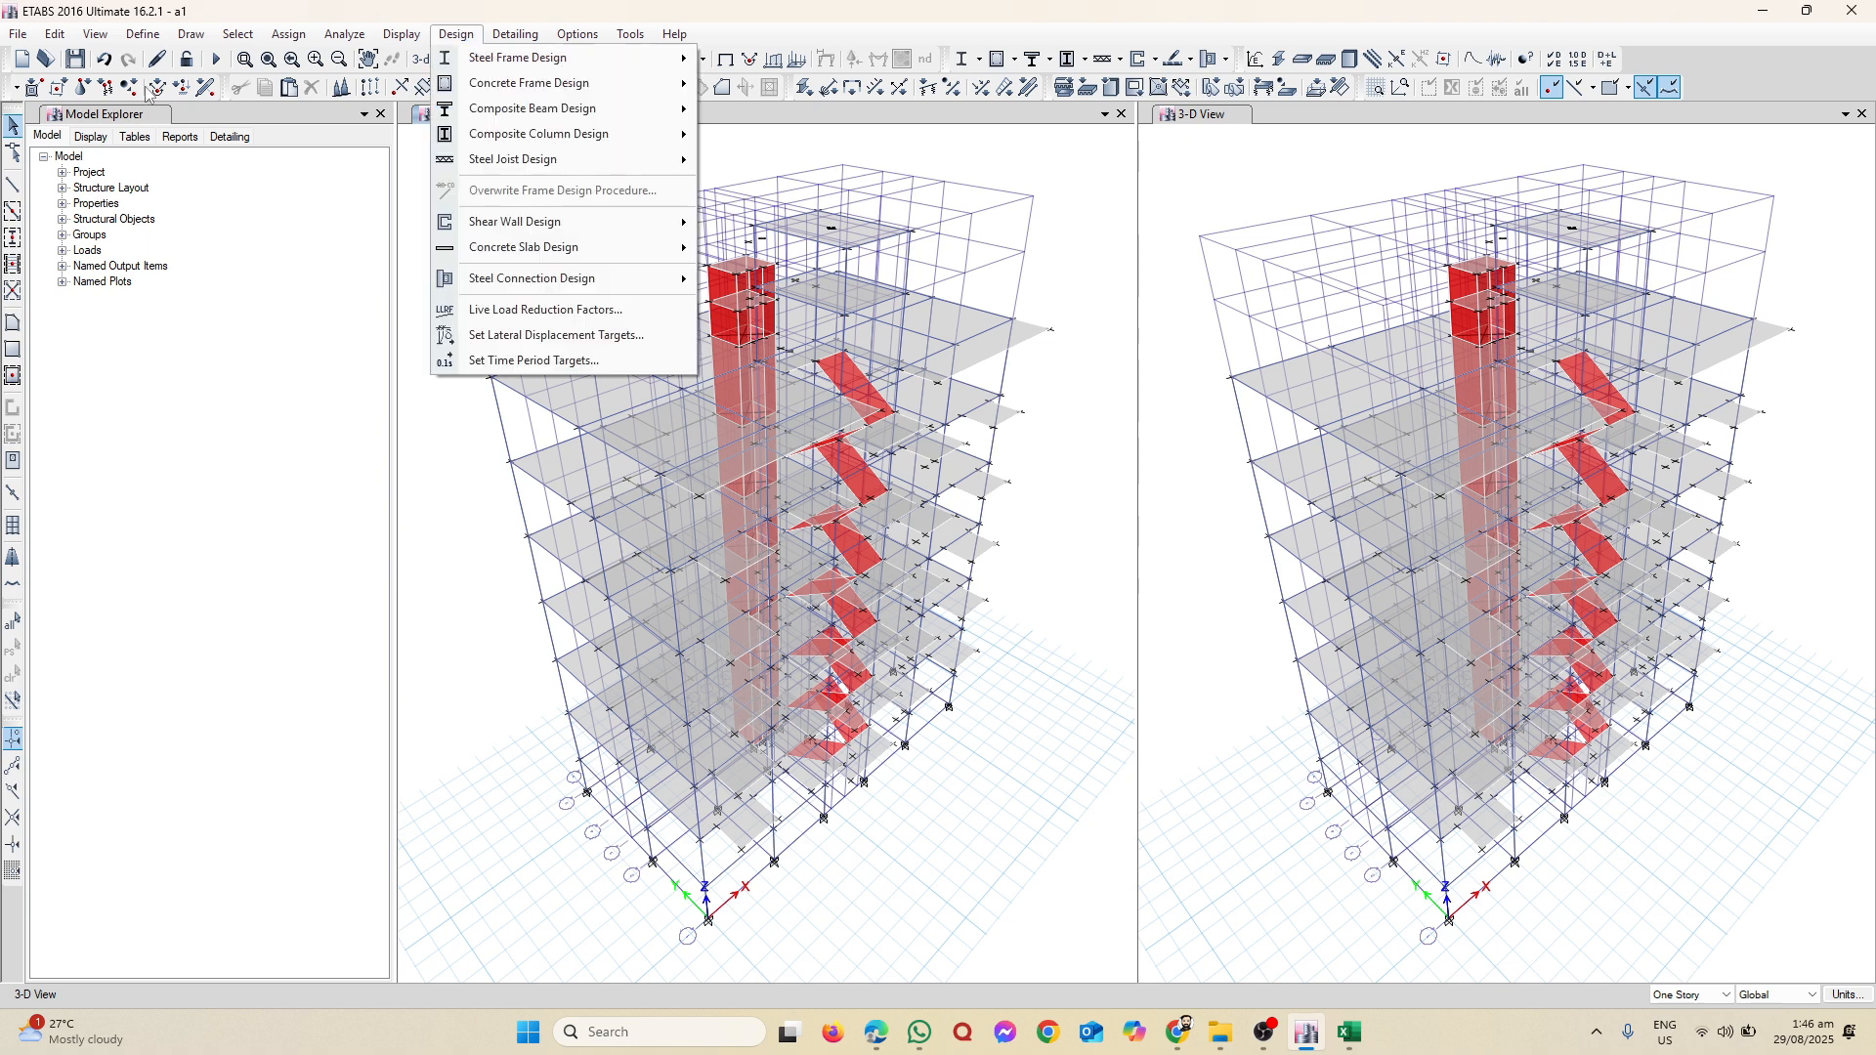
{"action": "mouse_move", "coordinate": [562, 85]}
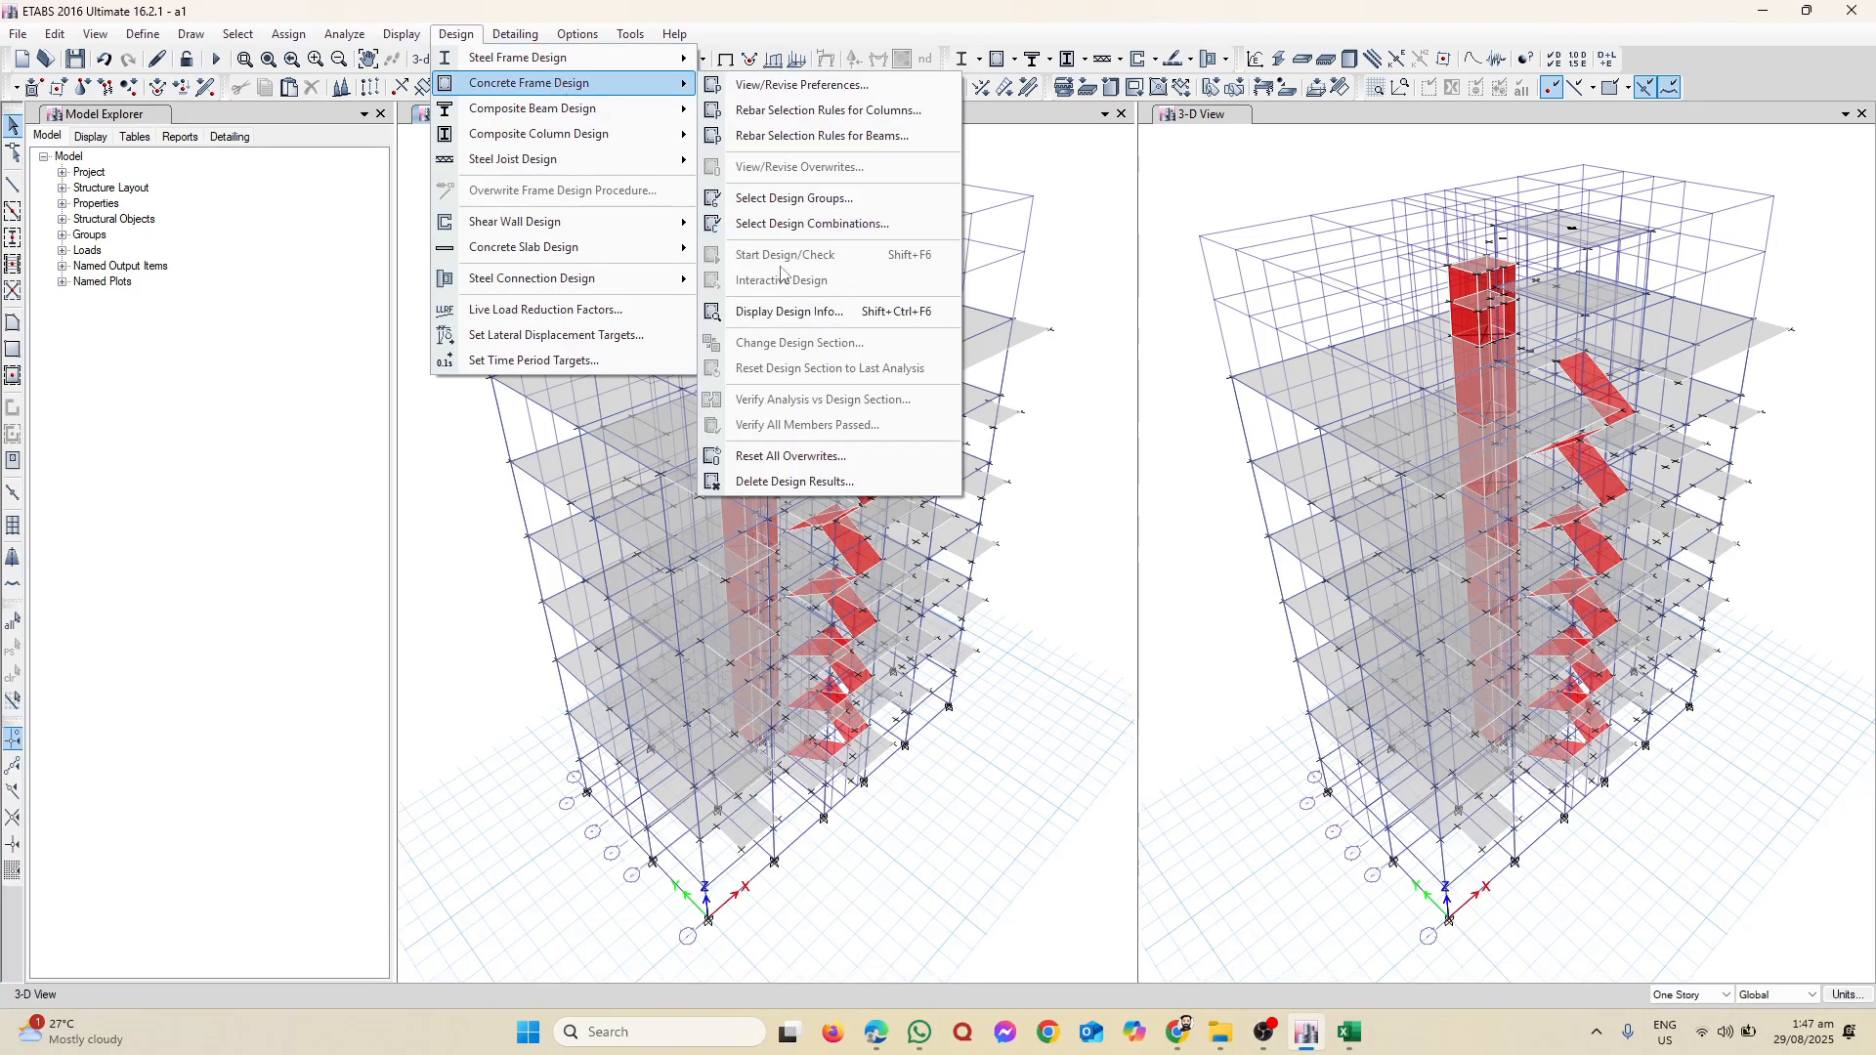
{"action": "left_click", "coordinate": [559, 208]}
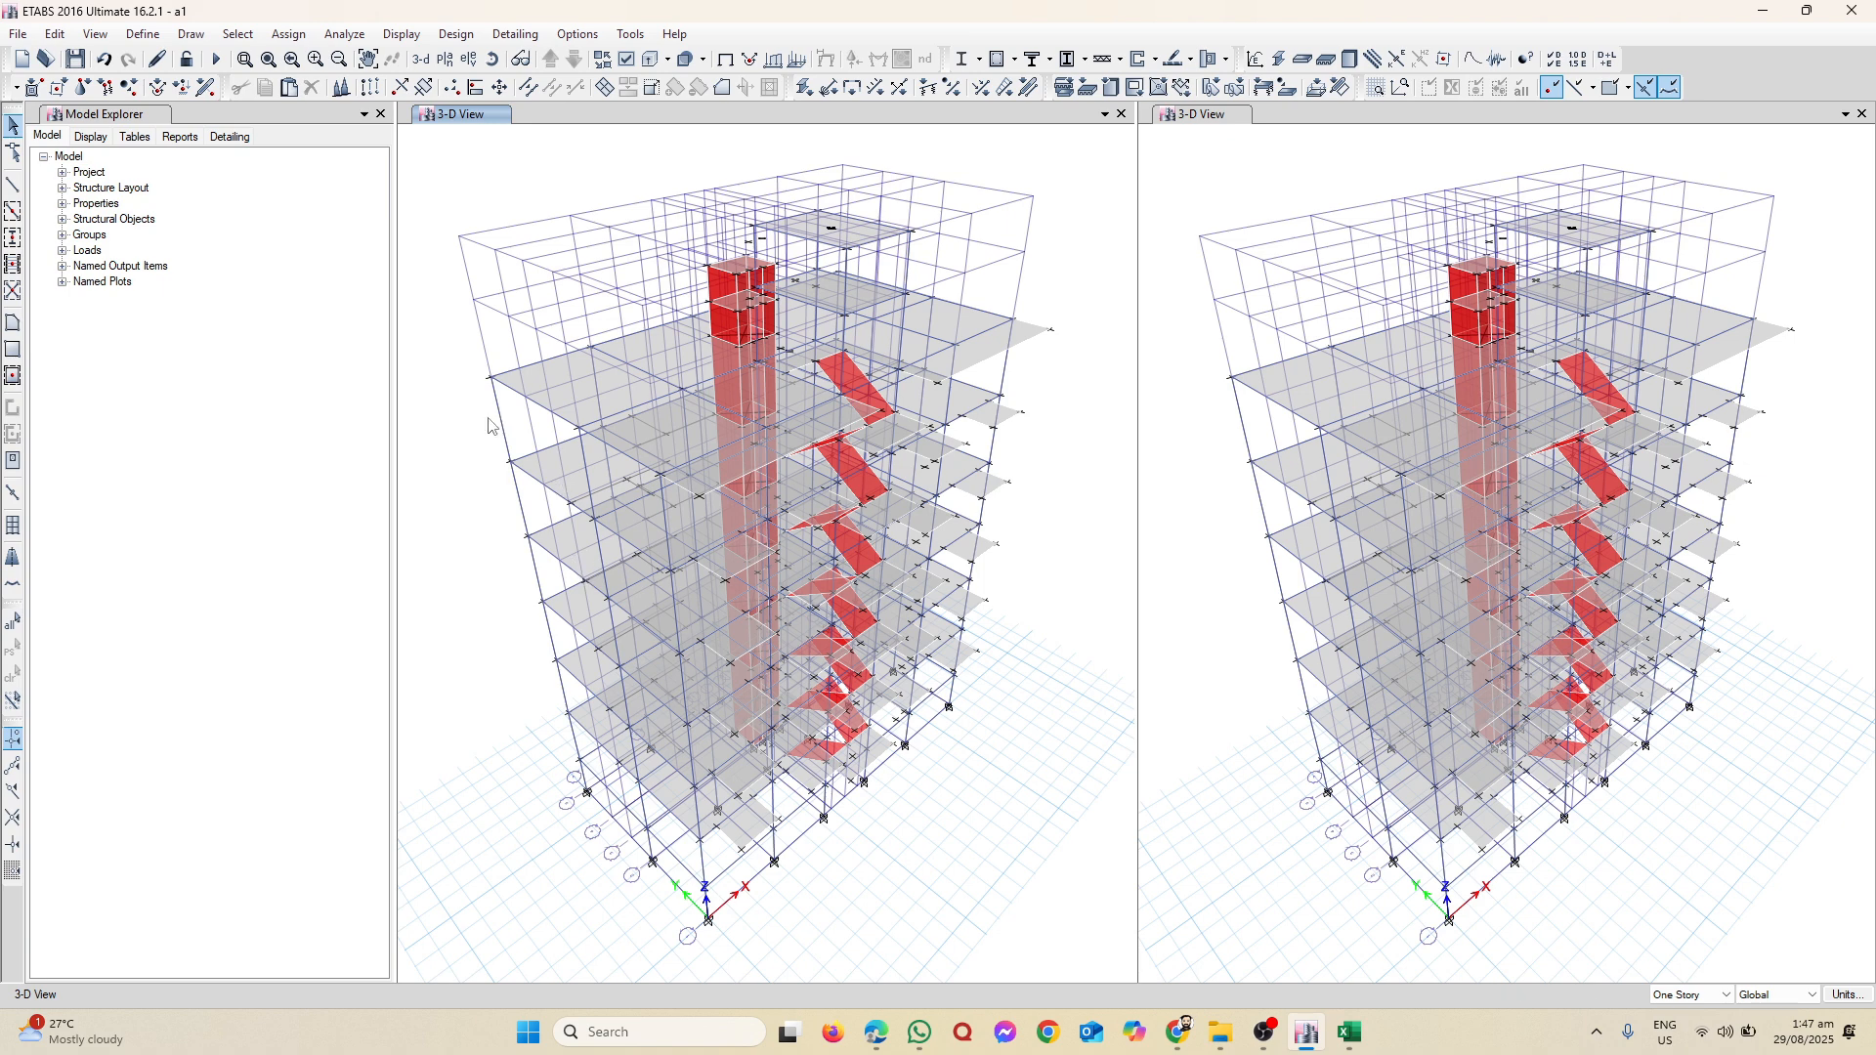
{"action": "left_click", "coordinate": [406, 36]}
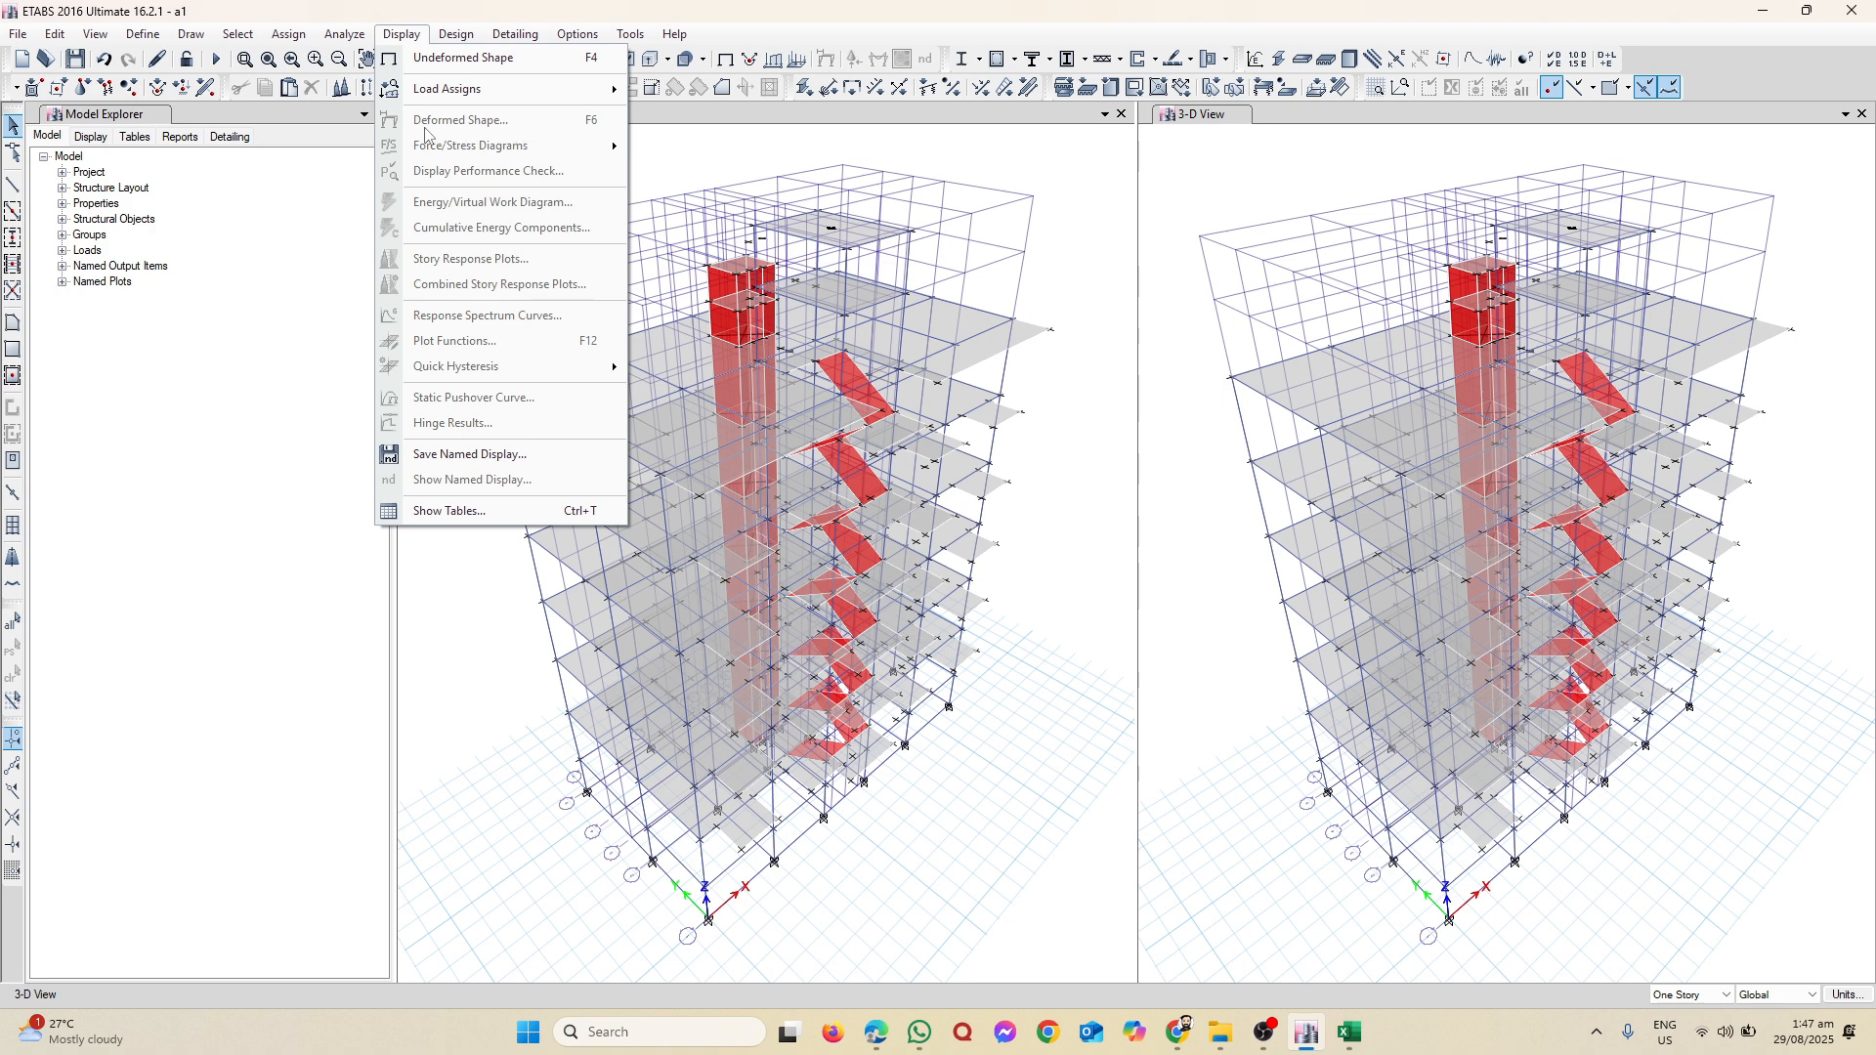
{"action": "left_click", "coordinate": [1044, 169]}
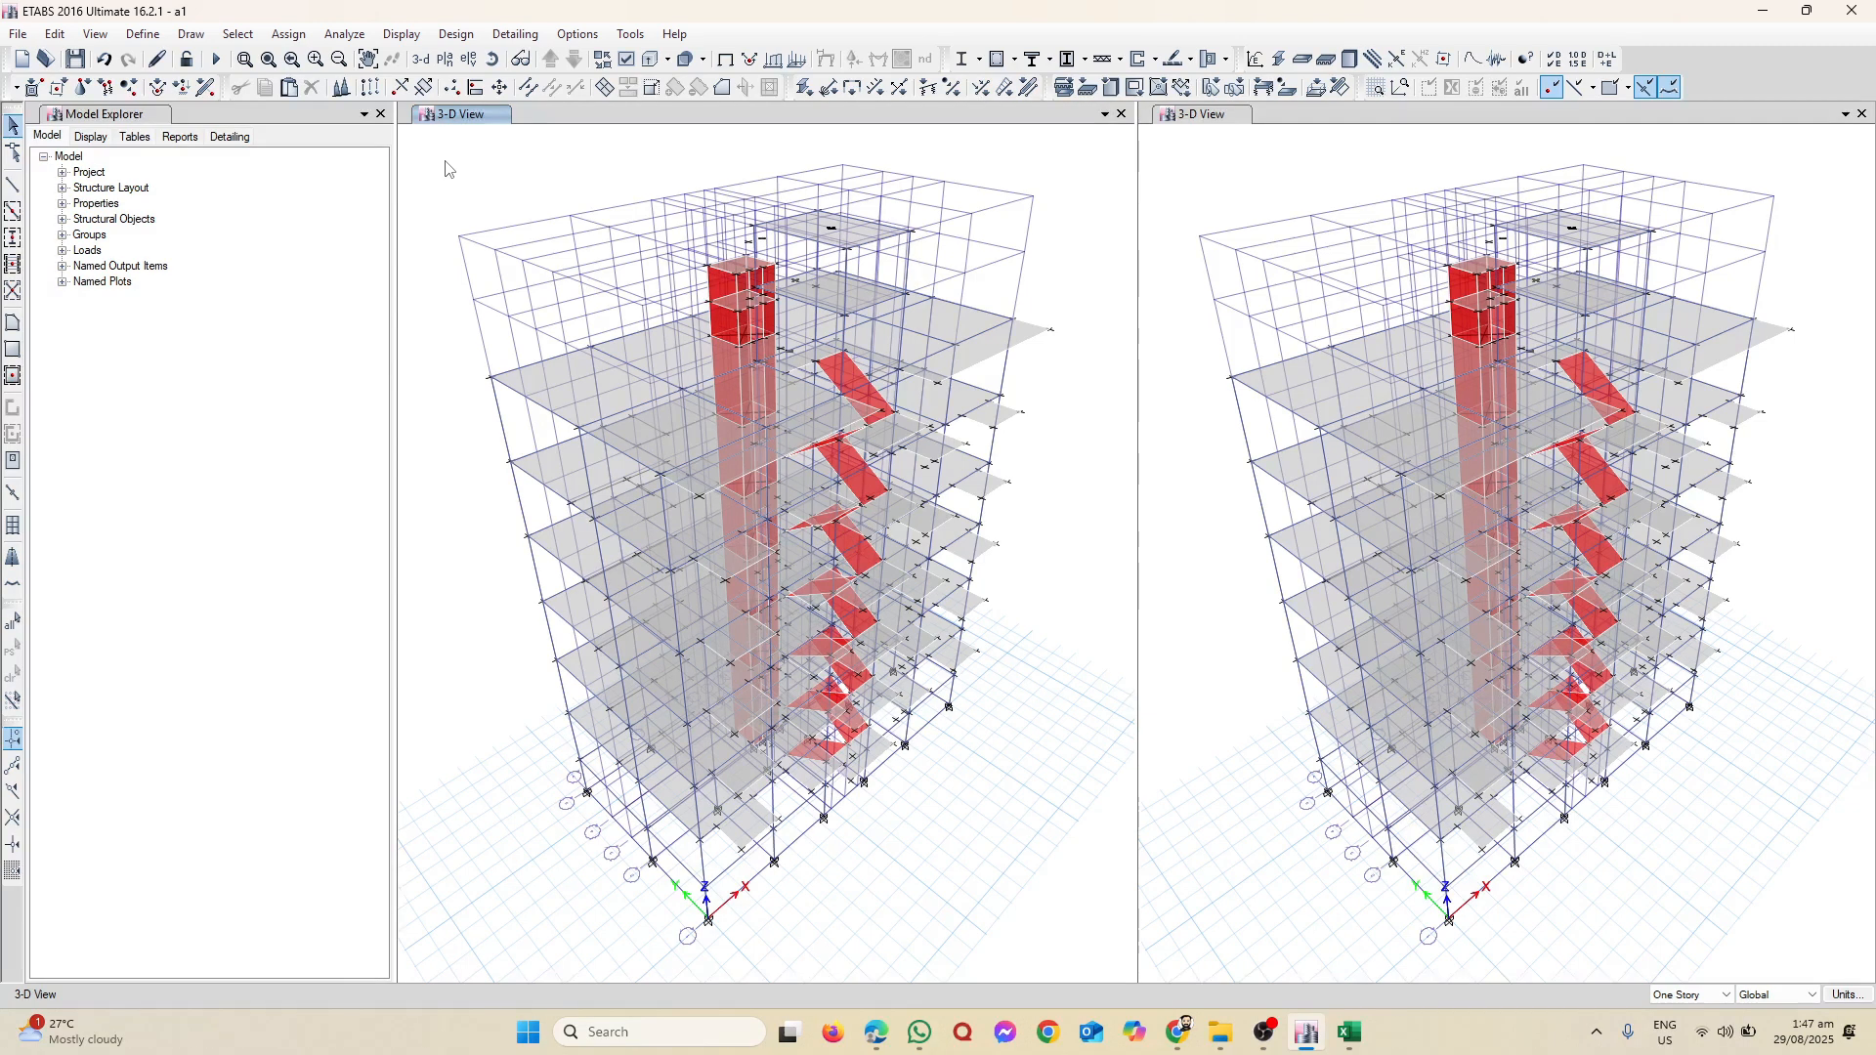
{"action": "left_click_drag", "start_coordinate": [492, 199], "coordinate": [501, 231]}
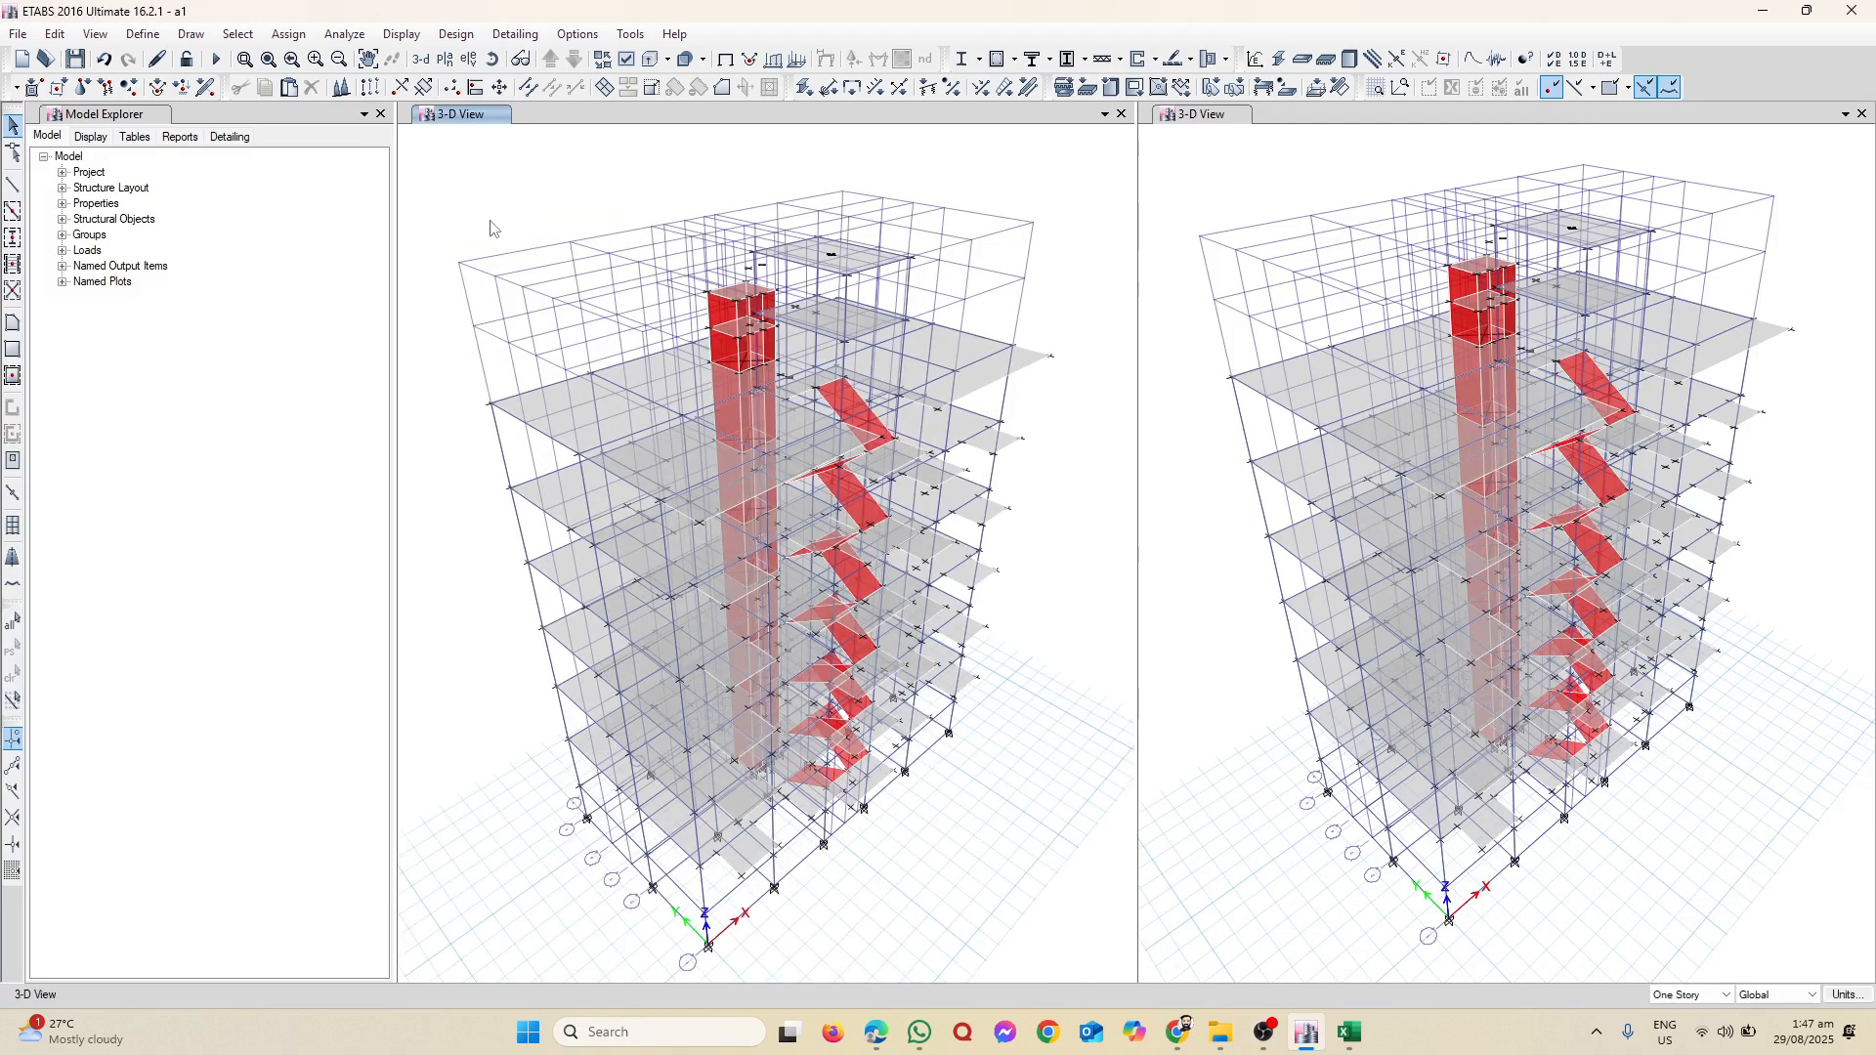